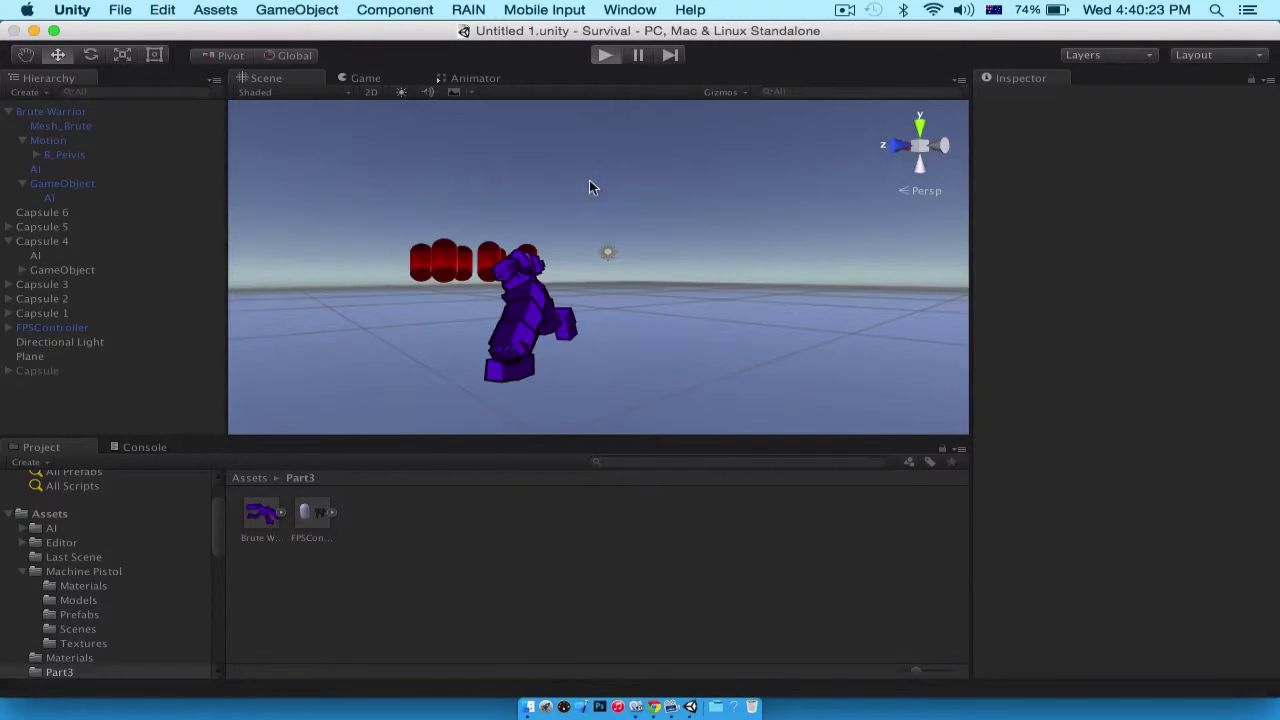
Play-test the current scene by shooting the red capsules around the Brute Warrior, and stop play mode
key(super+p)
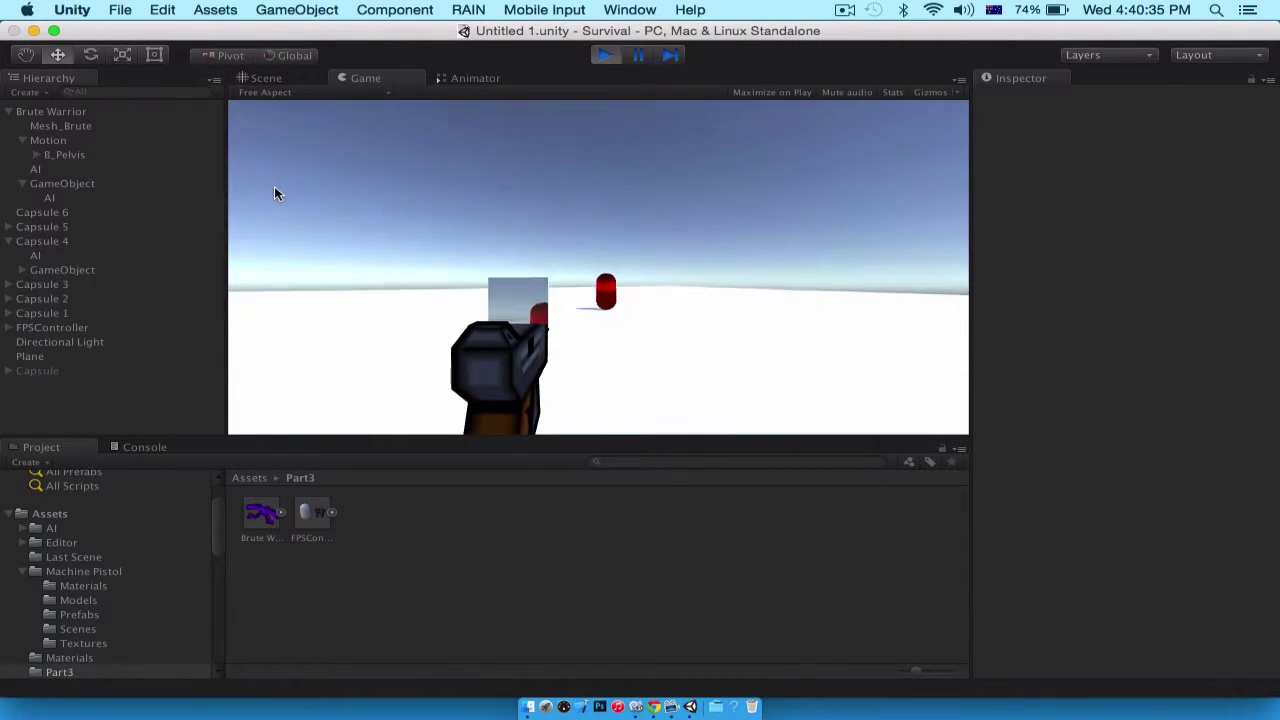
click(274, 194)
click(276, 190)
click(275, 190)
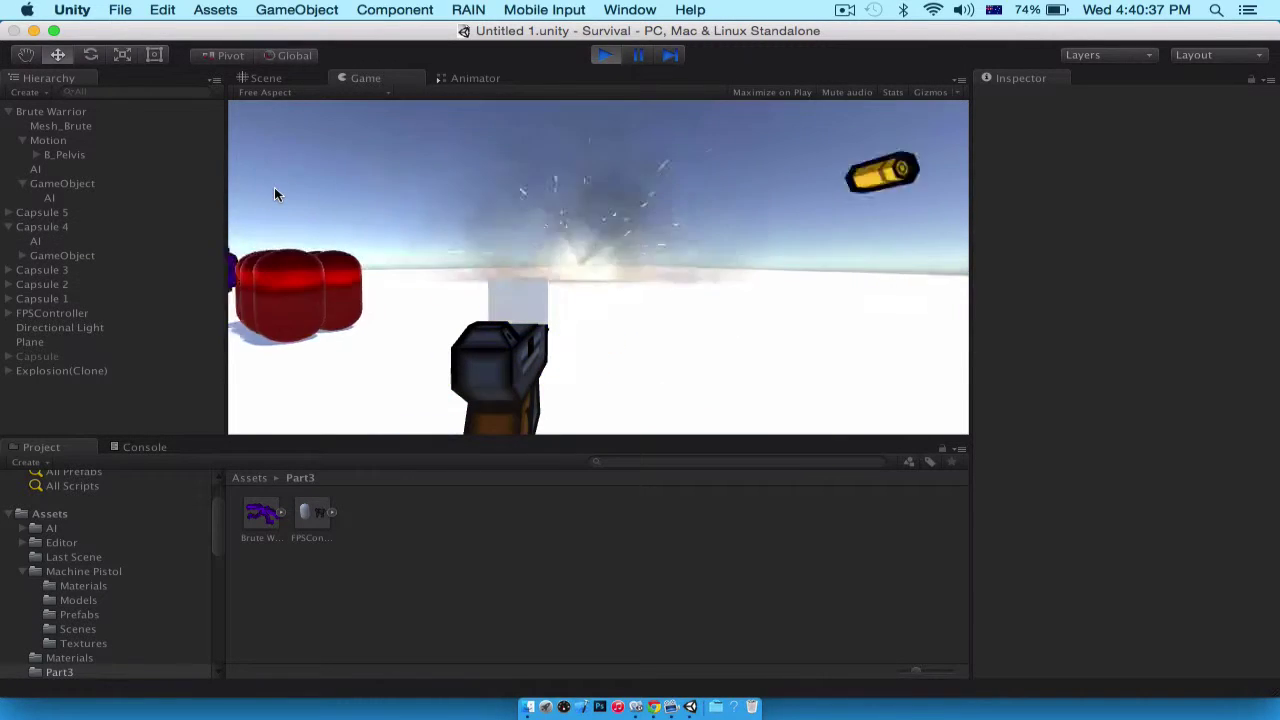
mouse_move(248, 194)
mouse_down()
mouse_move(194, 194)
mouse_move(265, 192)
mouse_move(241, 192)
mouse_move(250, 143)
mouse_up()
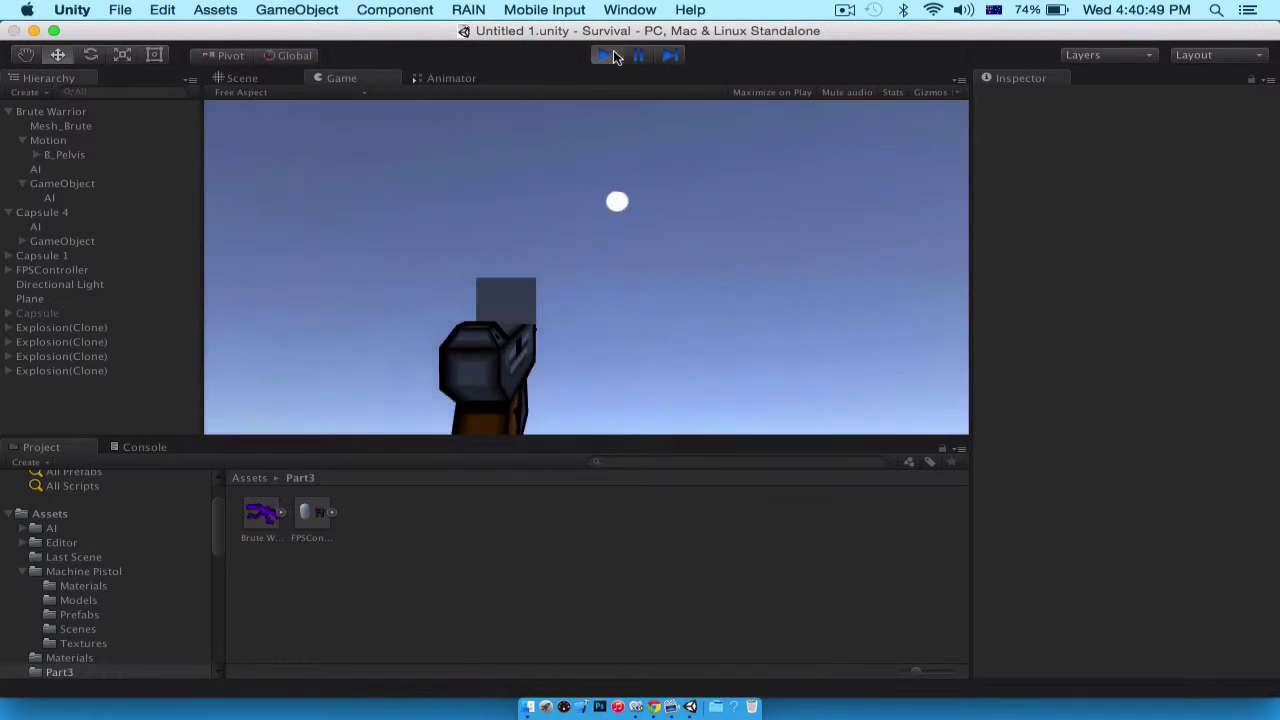
click(609, 50)
Enlarge the Plane uniformly to a scale of about 22.76 on all axes
click(659, 413)
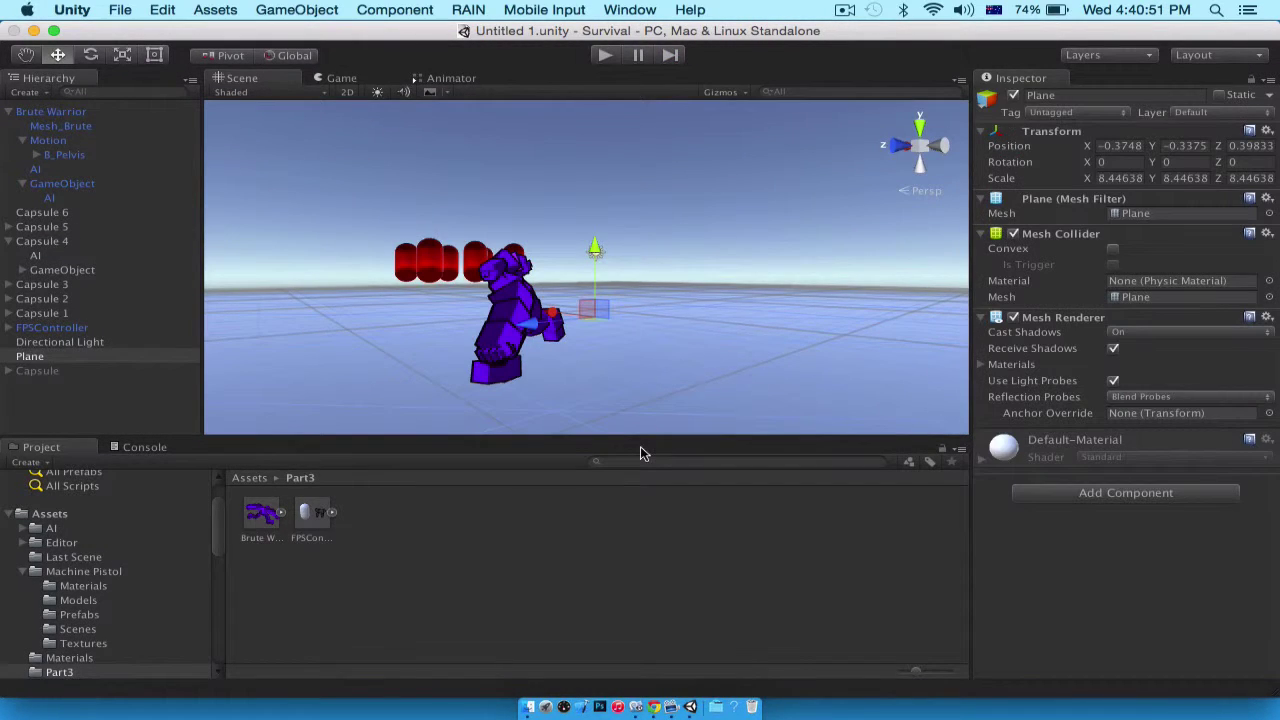
scroll(618, 393, down, 5)
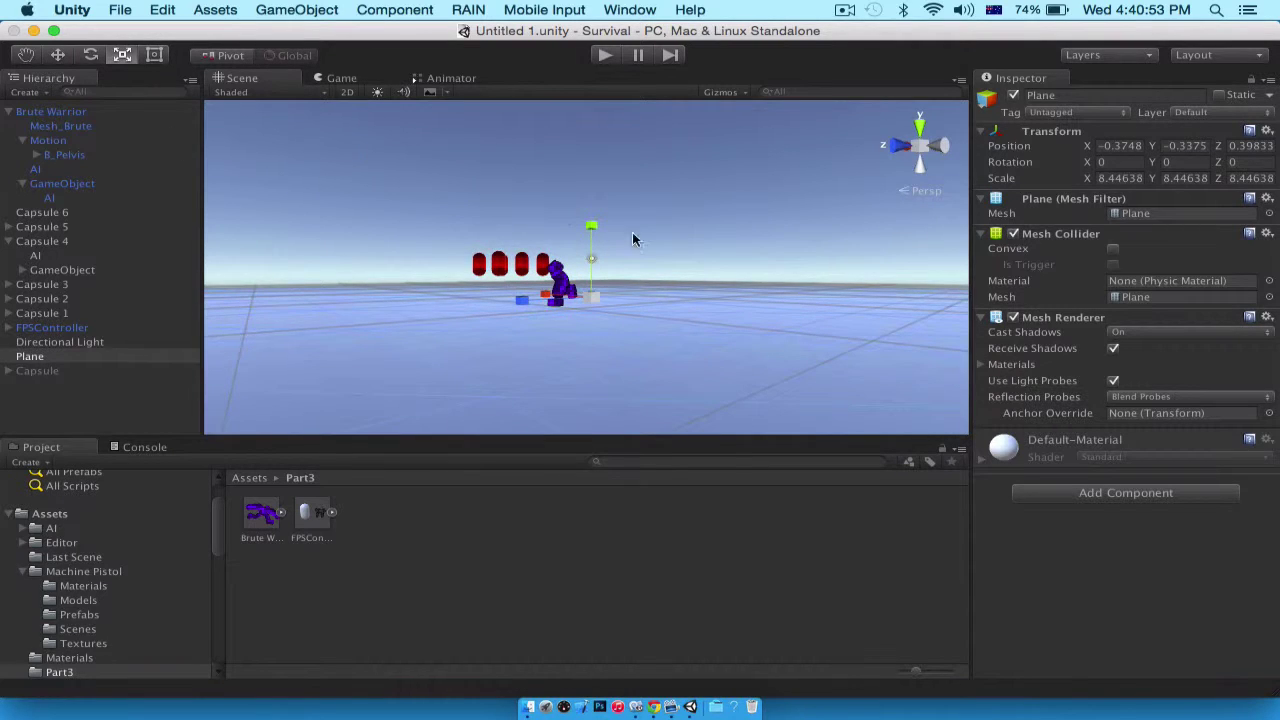
drag(610, 285, 676, 160)
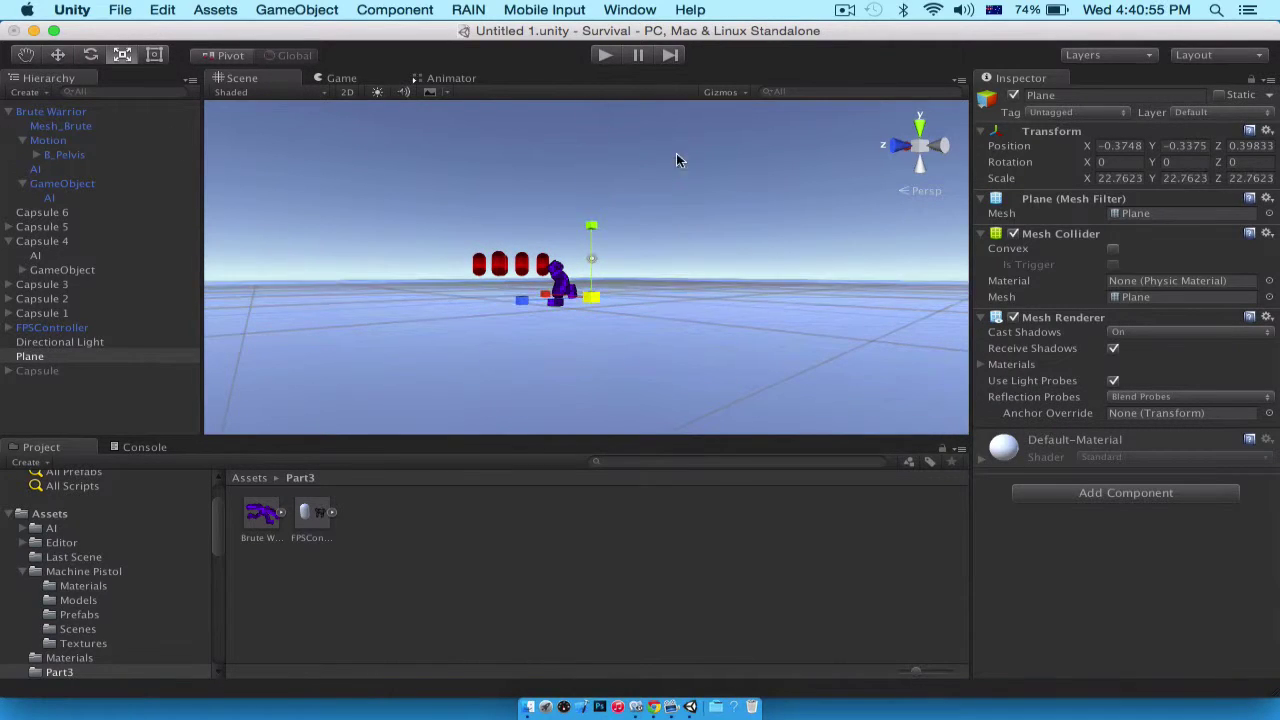
Play-test the scene repeatedly on the enlarged Plane, watching the Brute Warrior and capsules, and stop play mode
click(604, 57)
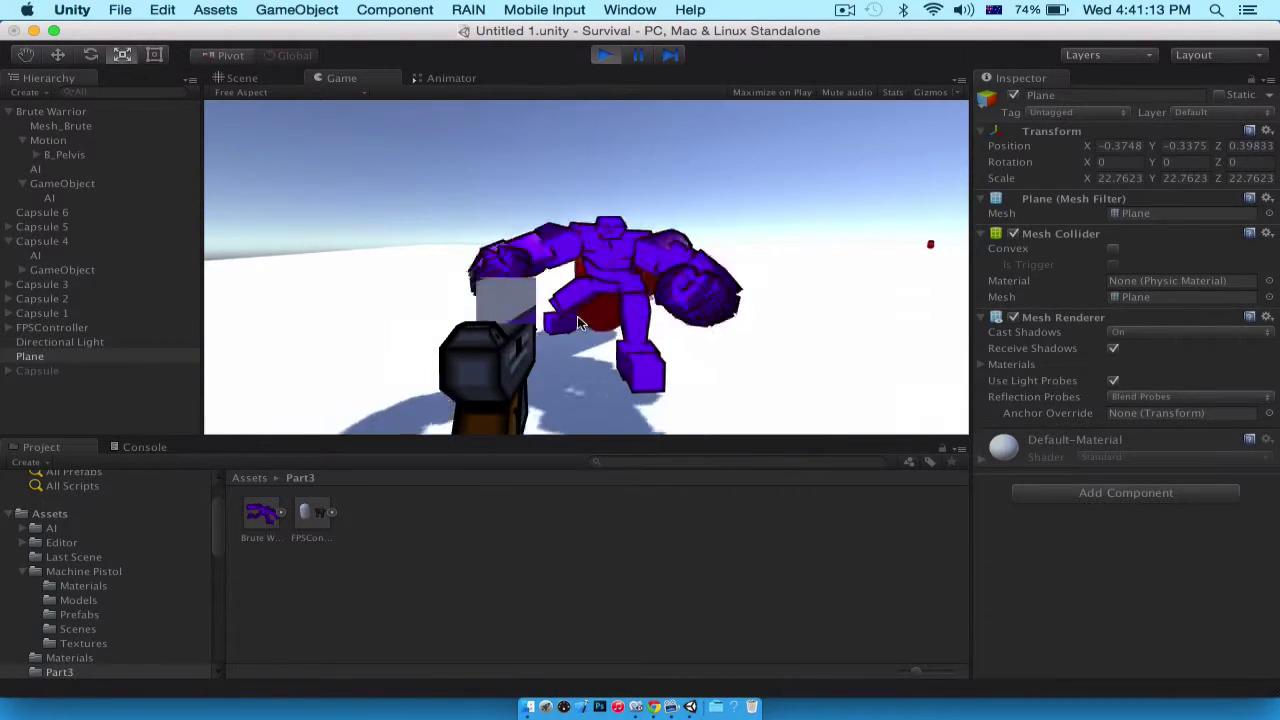
click(604, 57)
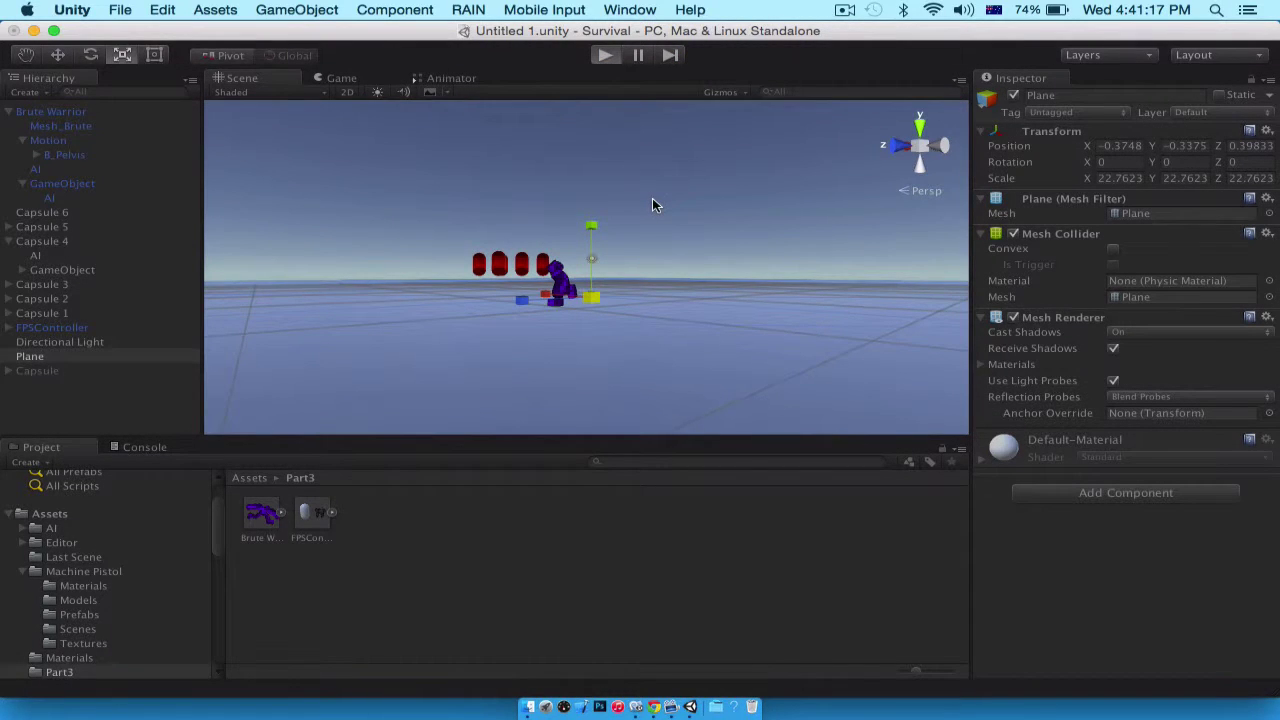
key(super+p)
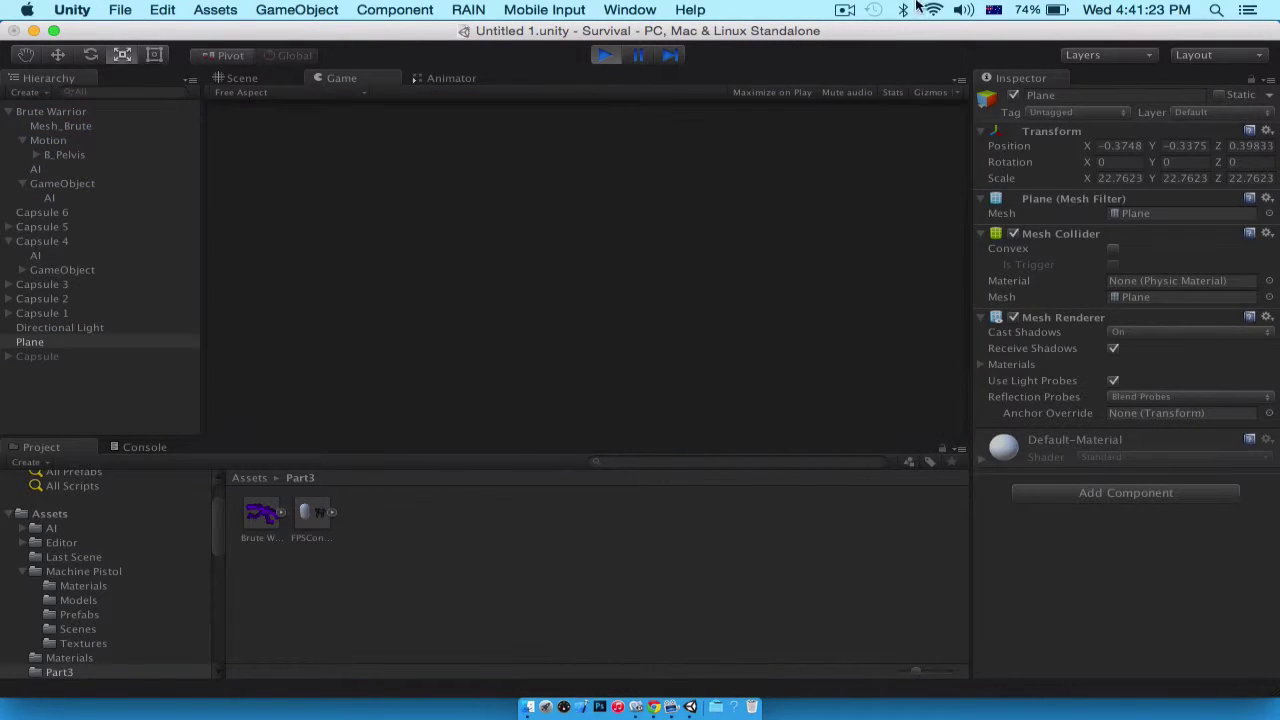
click(605, 55)
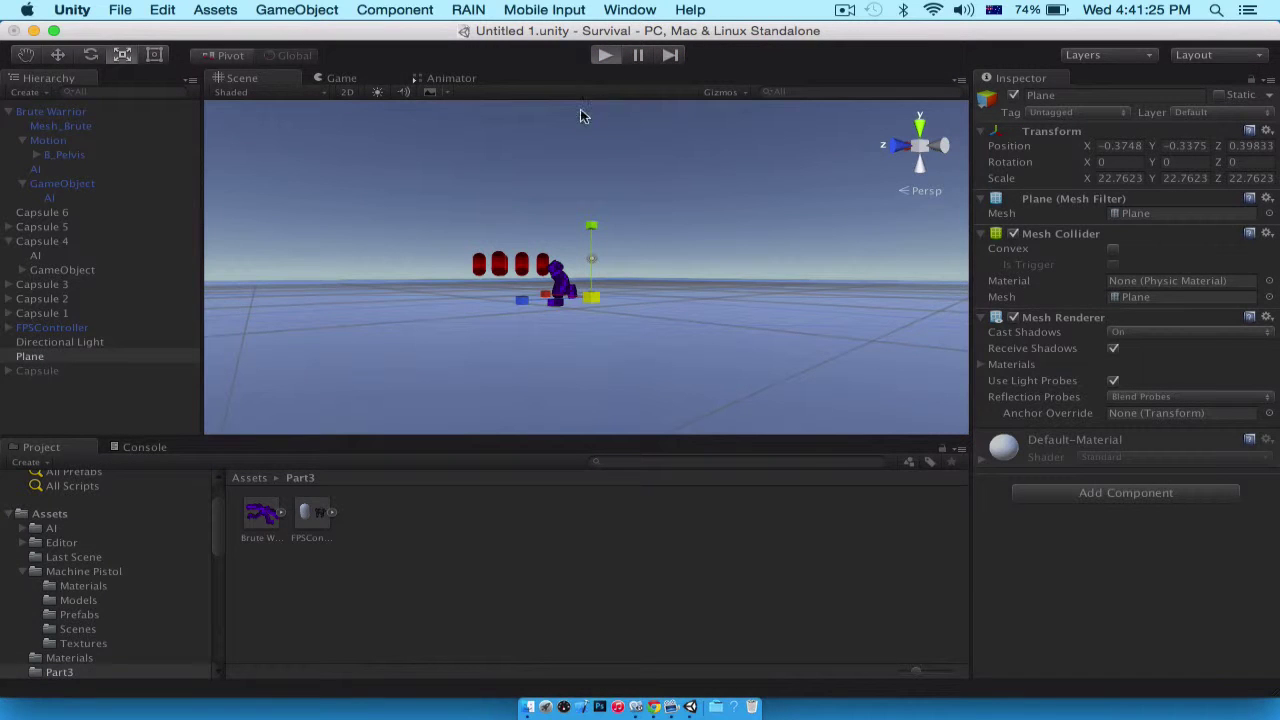
key(super+p)
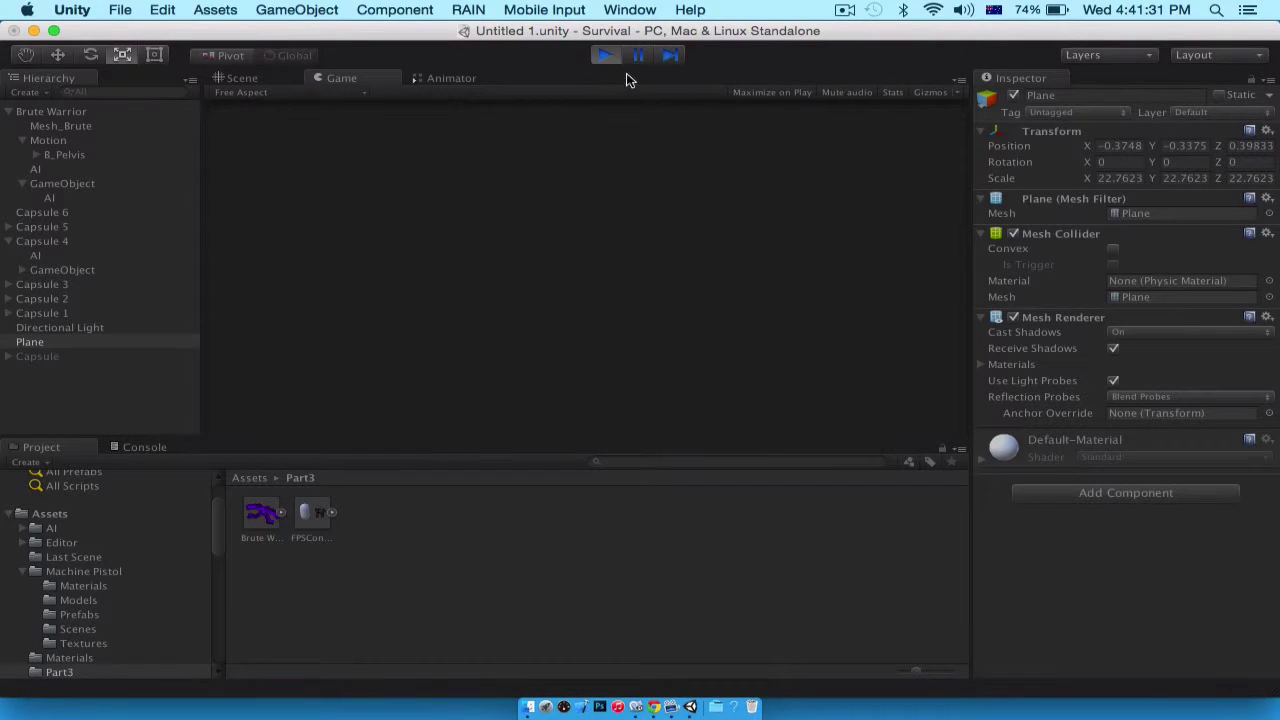
click(597, 56)
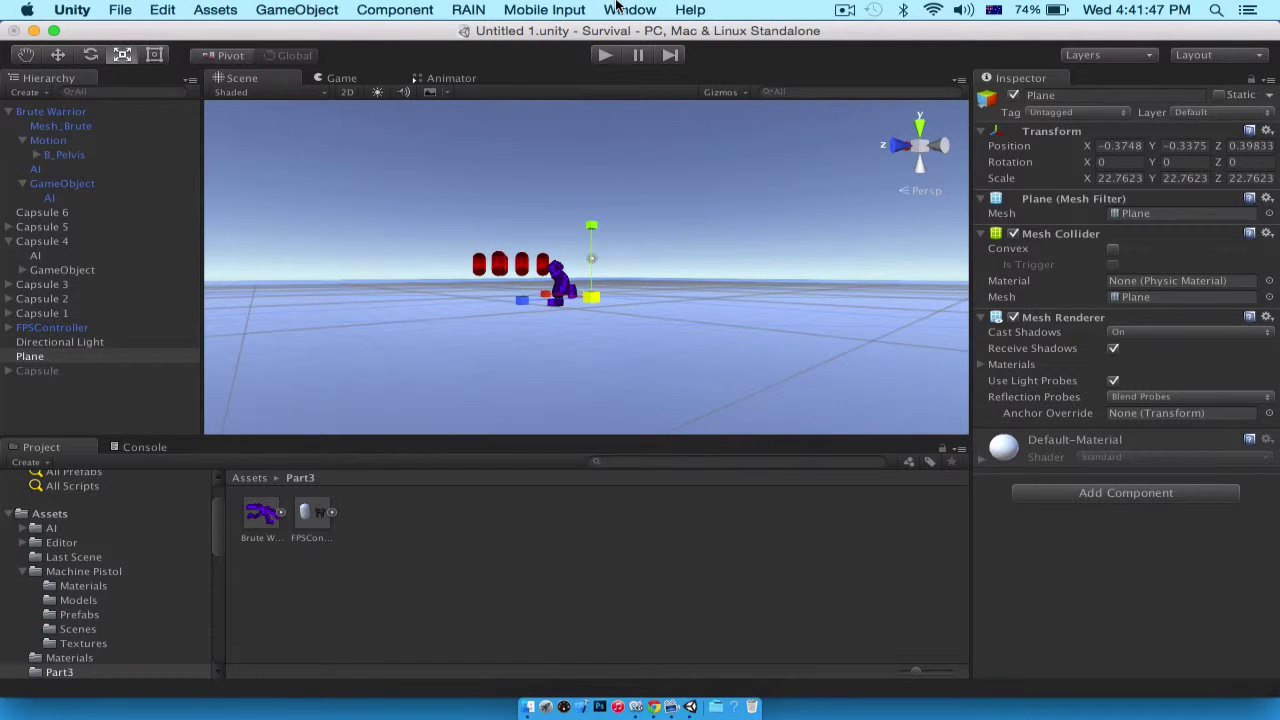
Open the Untitled scene from the Assets folder, saving the changes made to Untitled 1.unity
scroll(620, 142, up, 10)
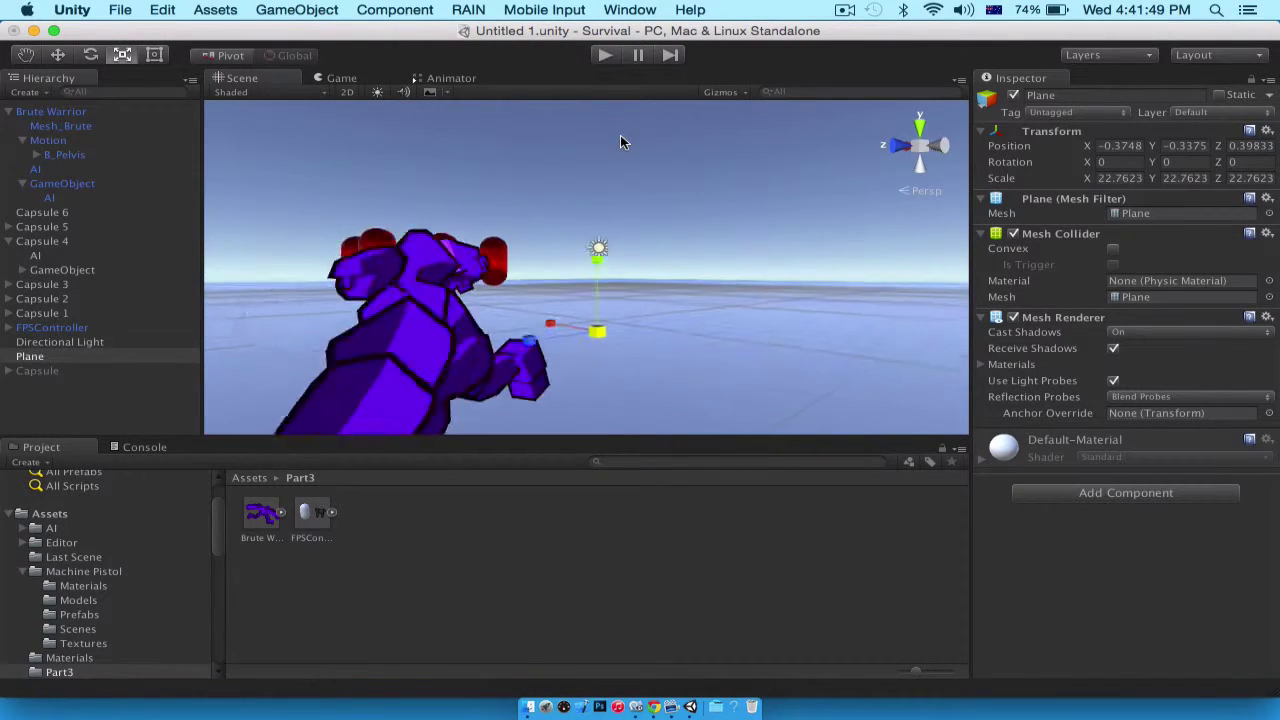
alt+drag(520, 180, 450, 235)
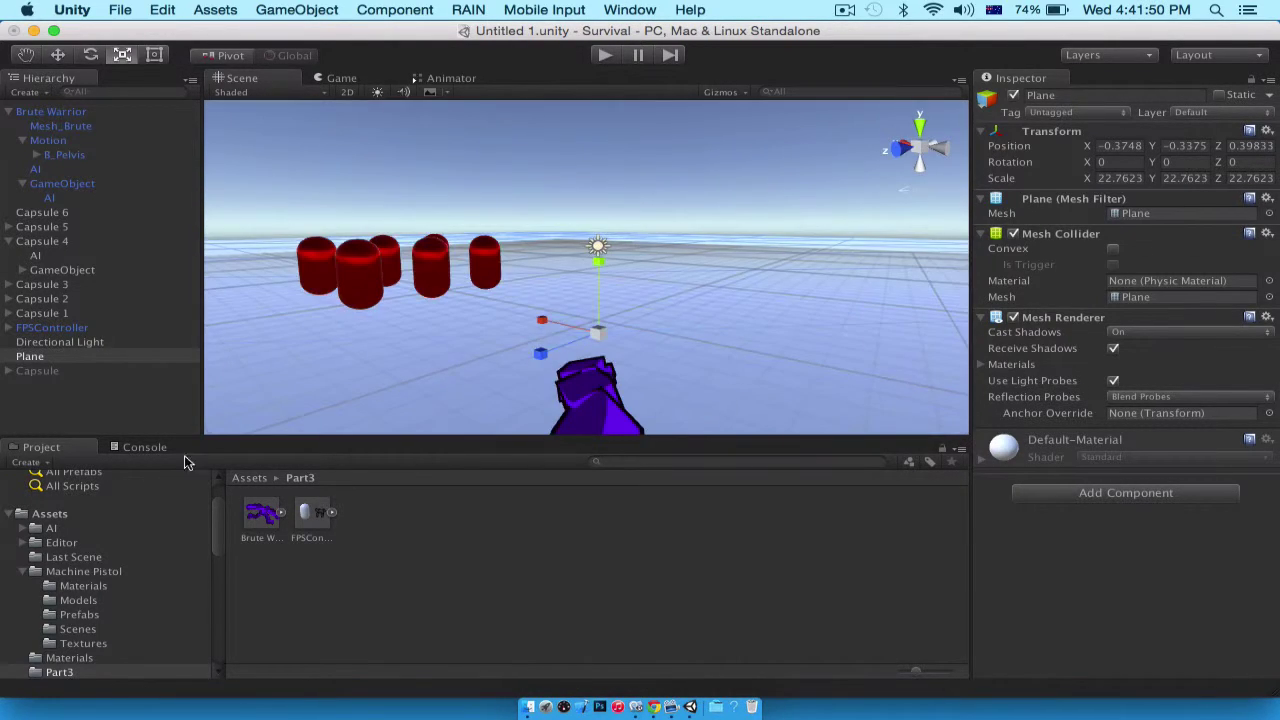
click(52, 513)
click(574, 580)
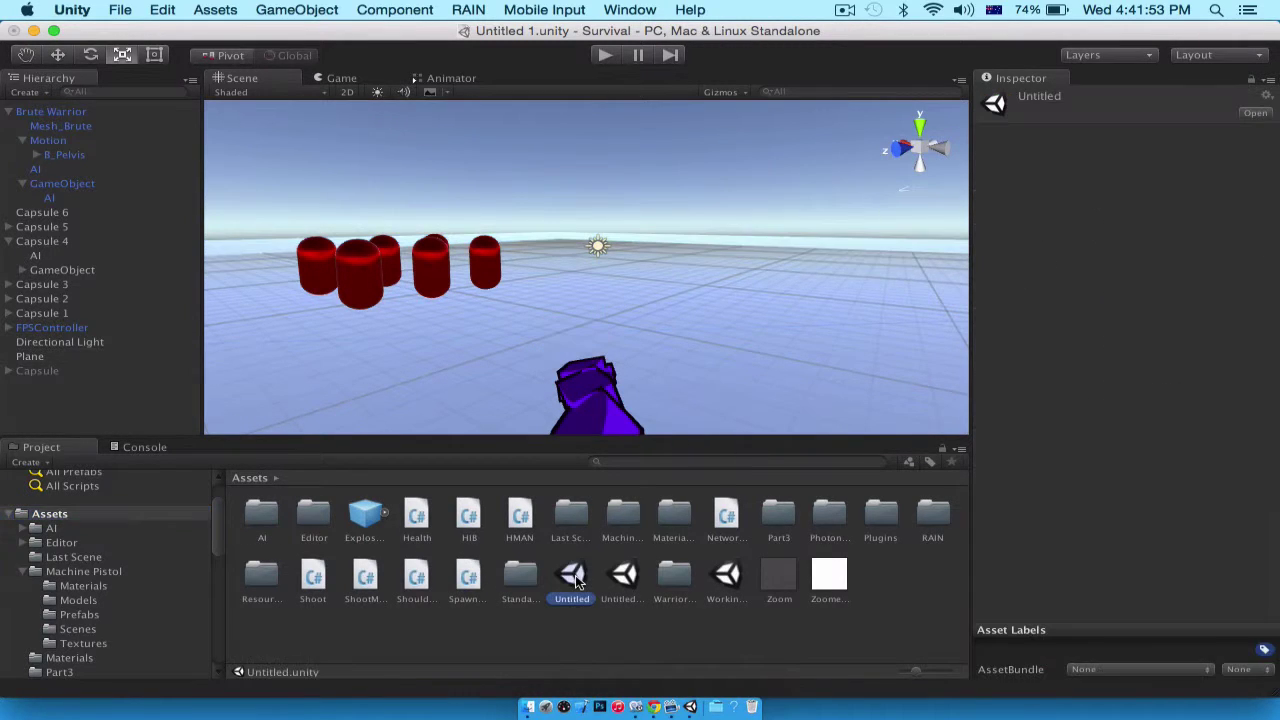
double_click(576, 582)
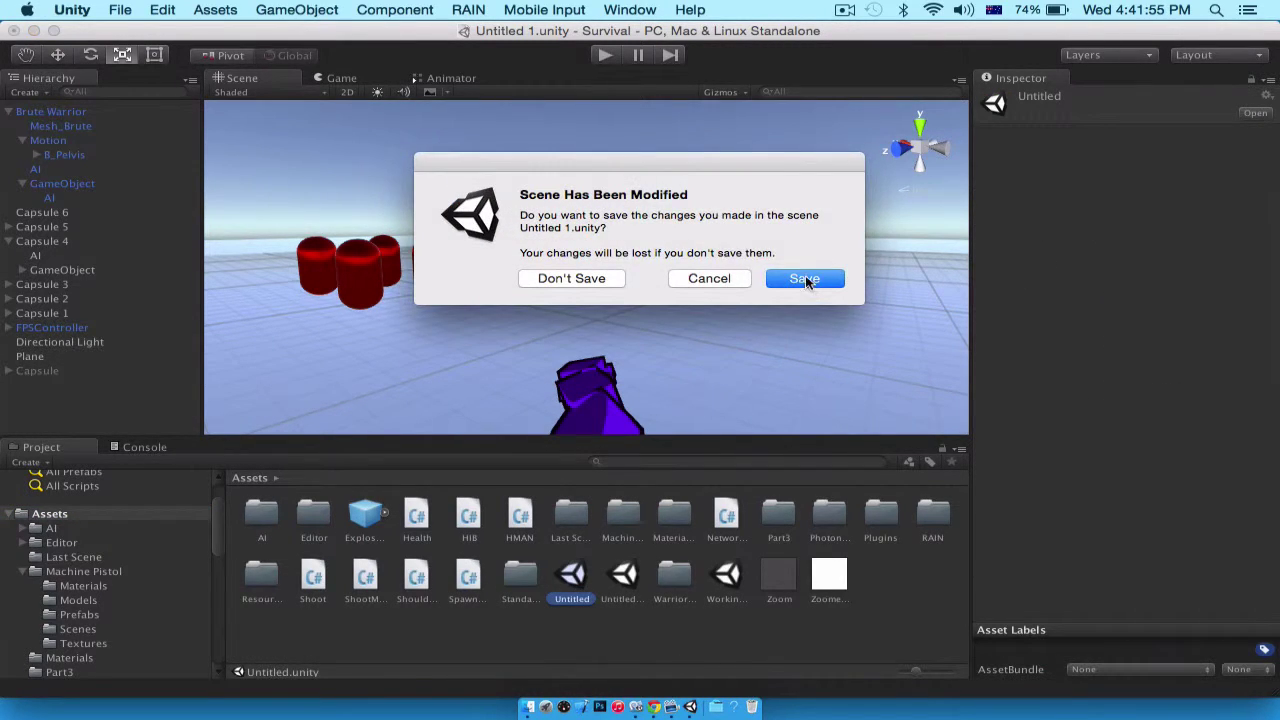
click(805, 279)
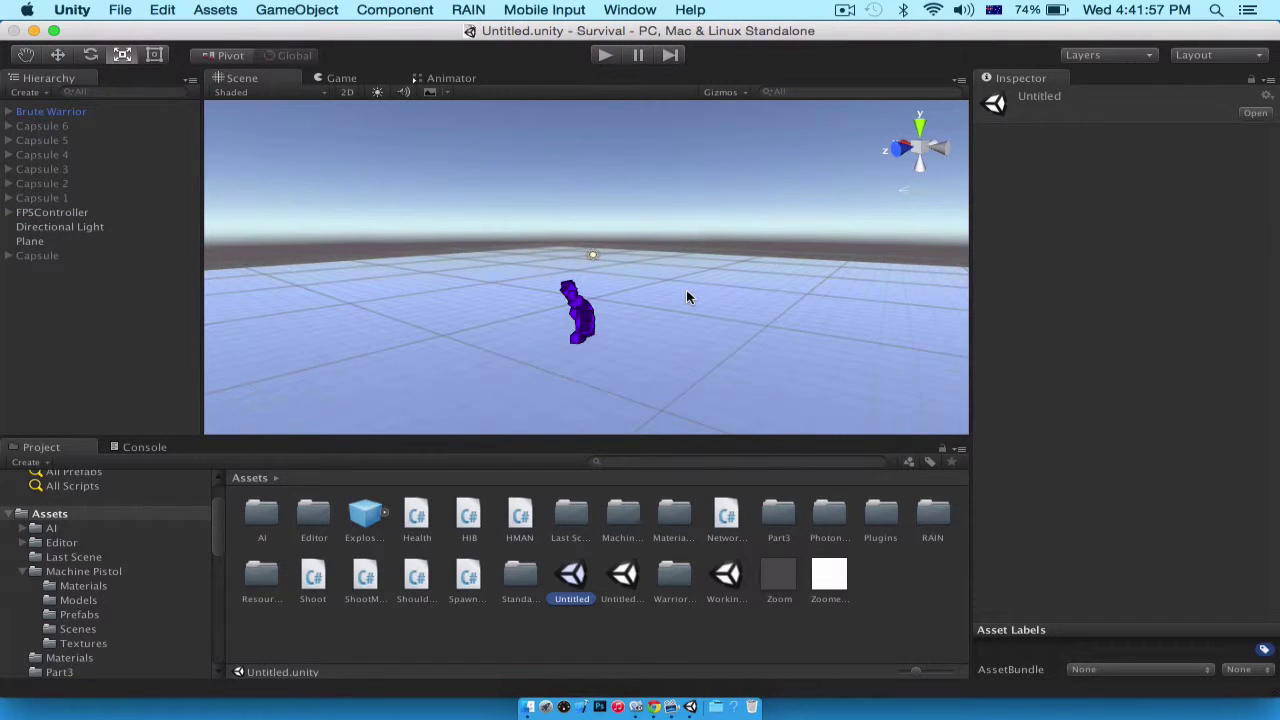
Raise the Brute Warrior above the ground to a Y position of 1.63
click(595, 318)
scroll(595, 318, up, 4)
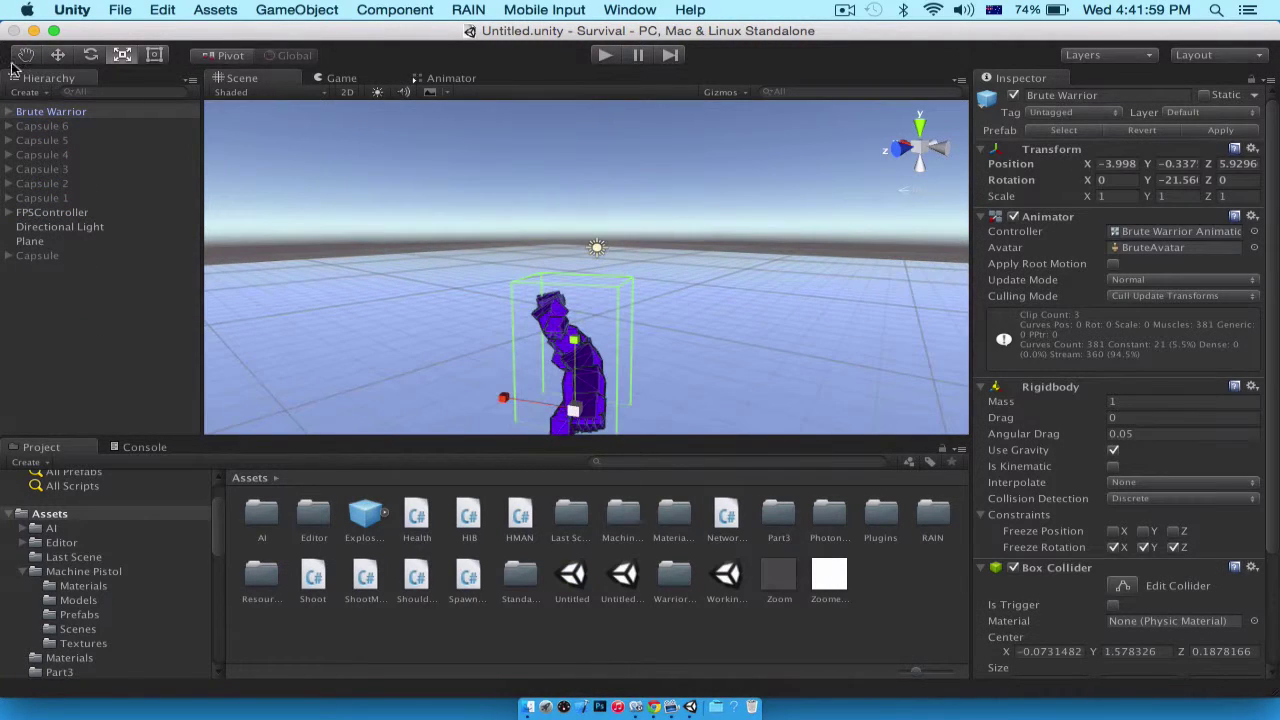
drag(572, 340, 763, 281)
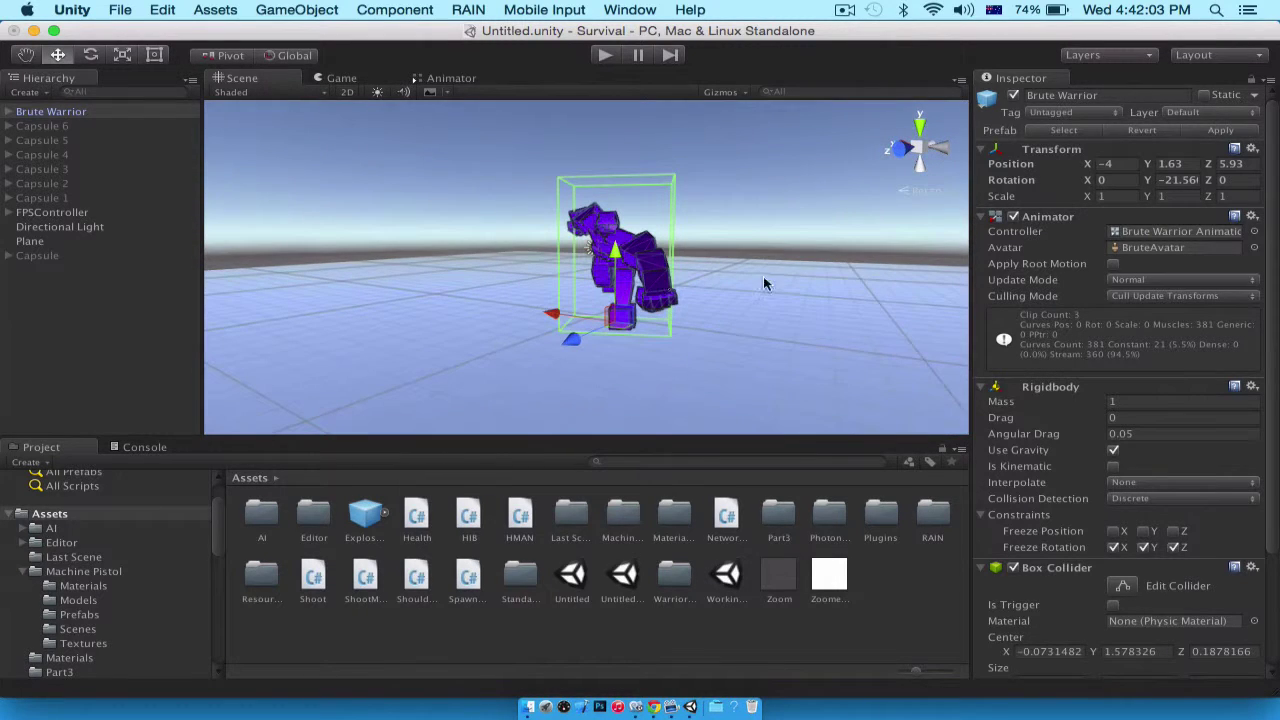
scroll(1088, 268, down, 3)
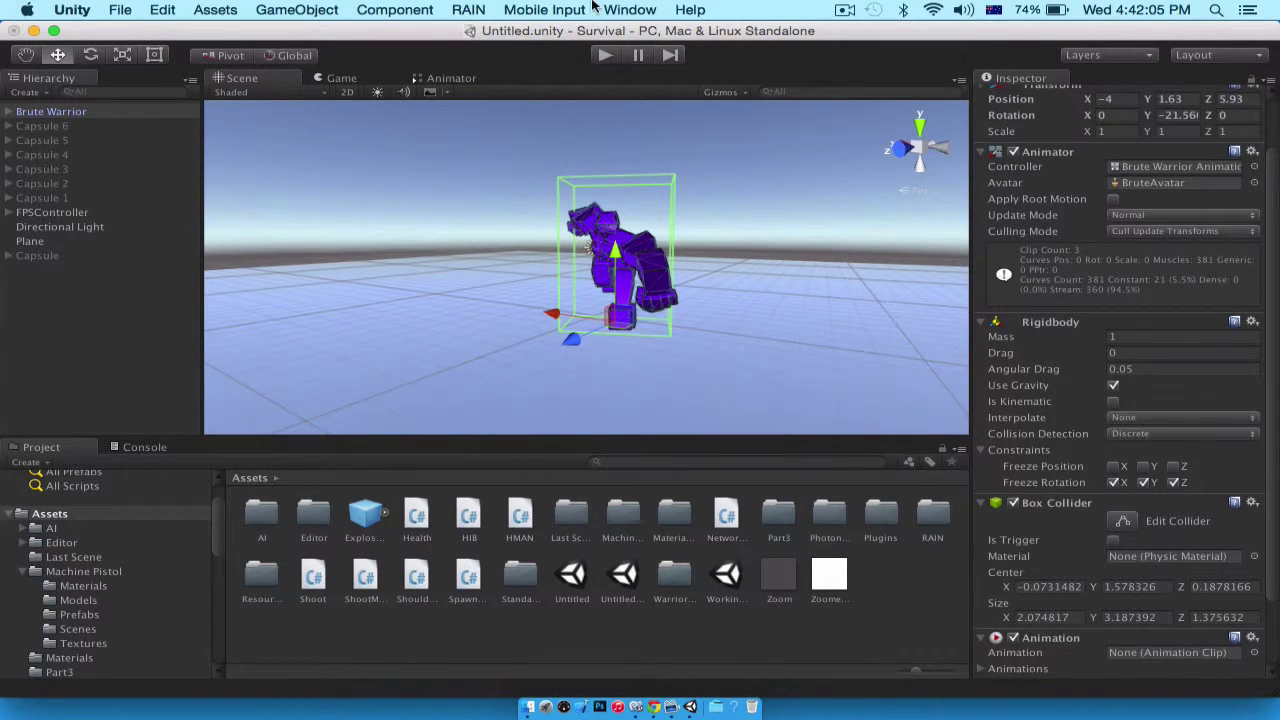
scroll(650, 210, down, 6)
scroll(548, 305, up, 2)
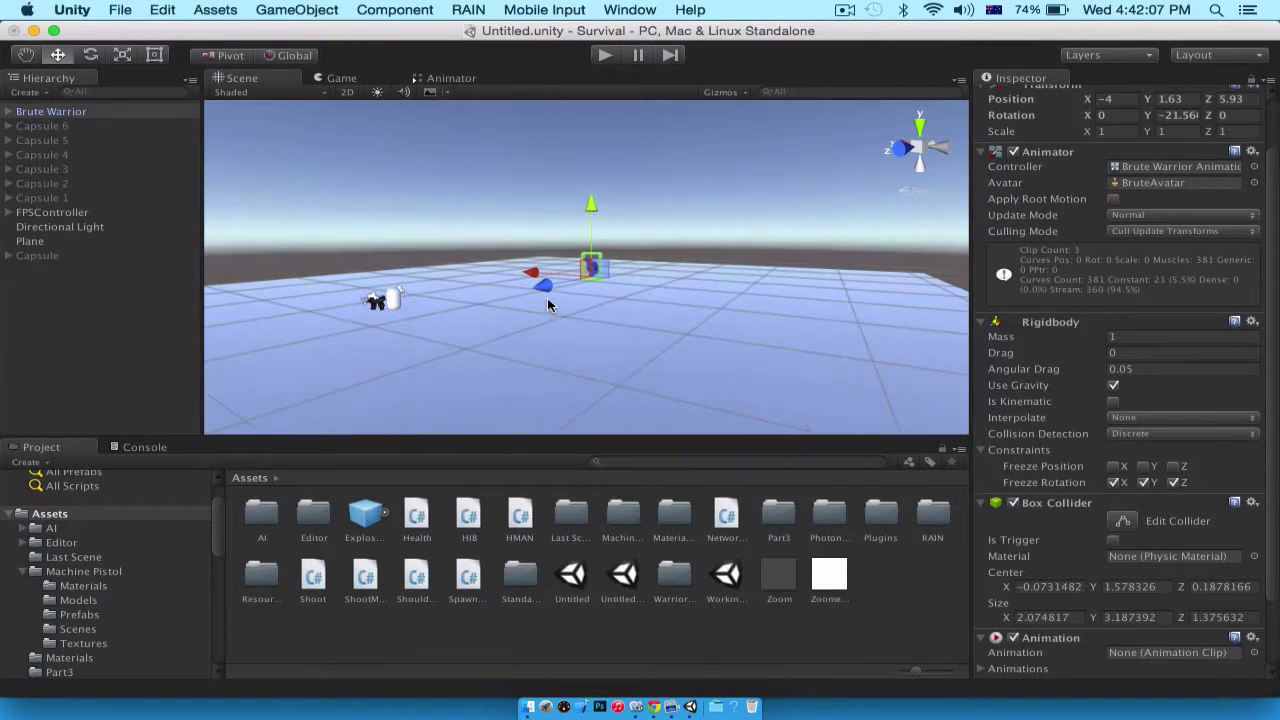
Focus on the FPSController and play-test the Untitled scene, moving the player around the Brute Warrior, and stop play mode
click(50, 198)
double_click(50, 212)
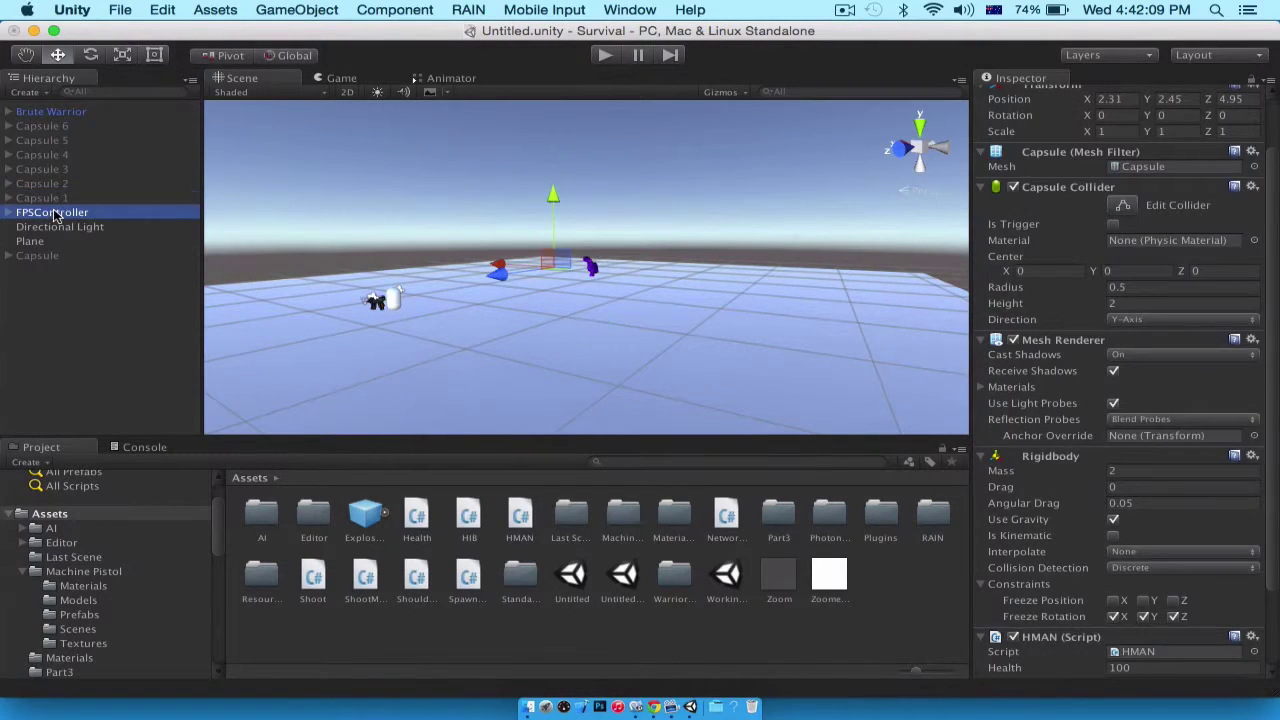
scroll(592, 335, down, 5)
alt+drag(573, 322, 615, 135)
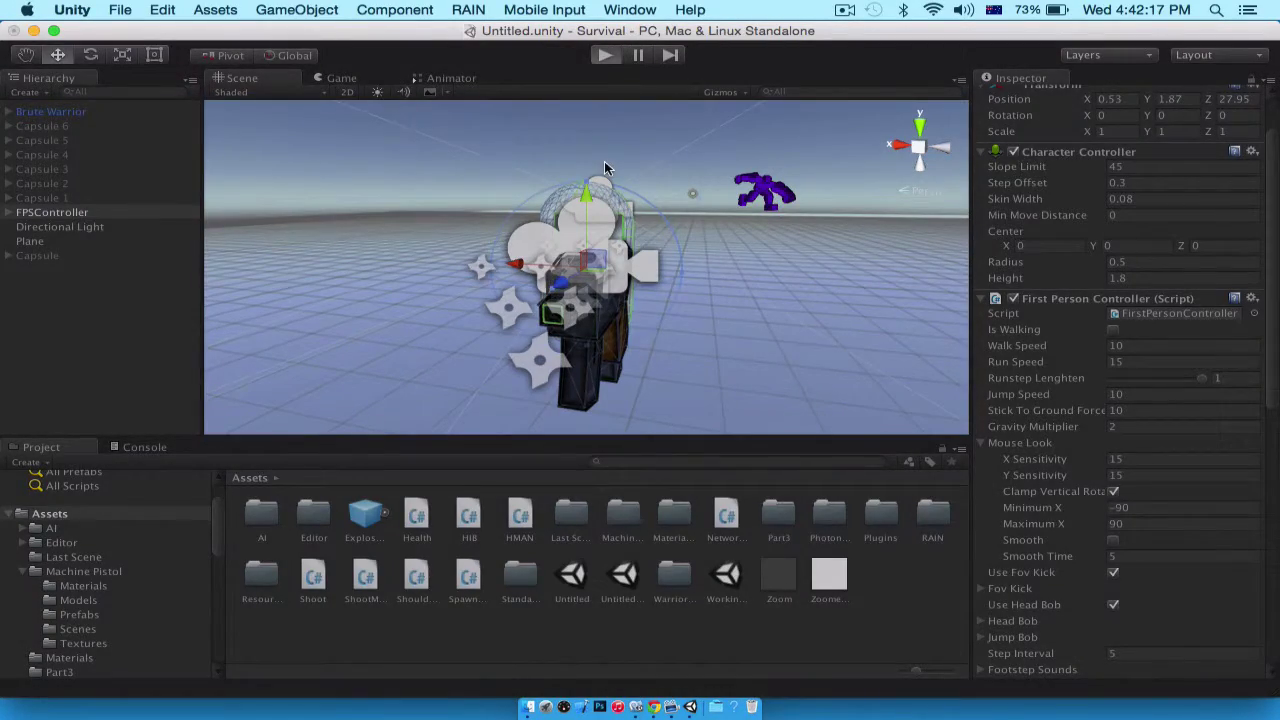
key(super+p)
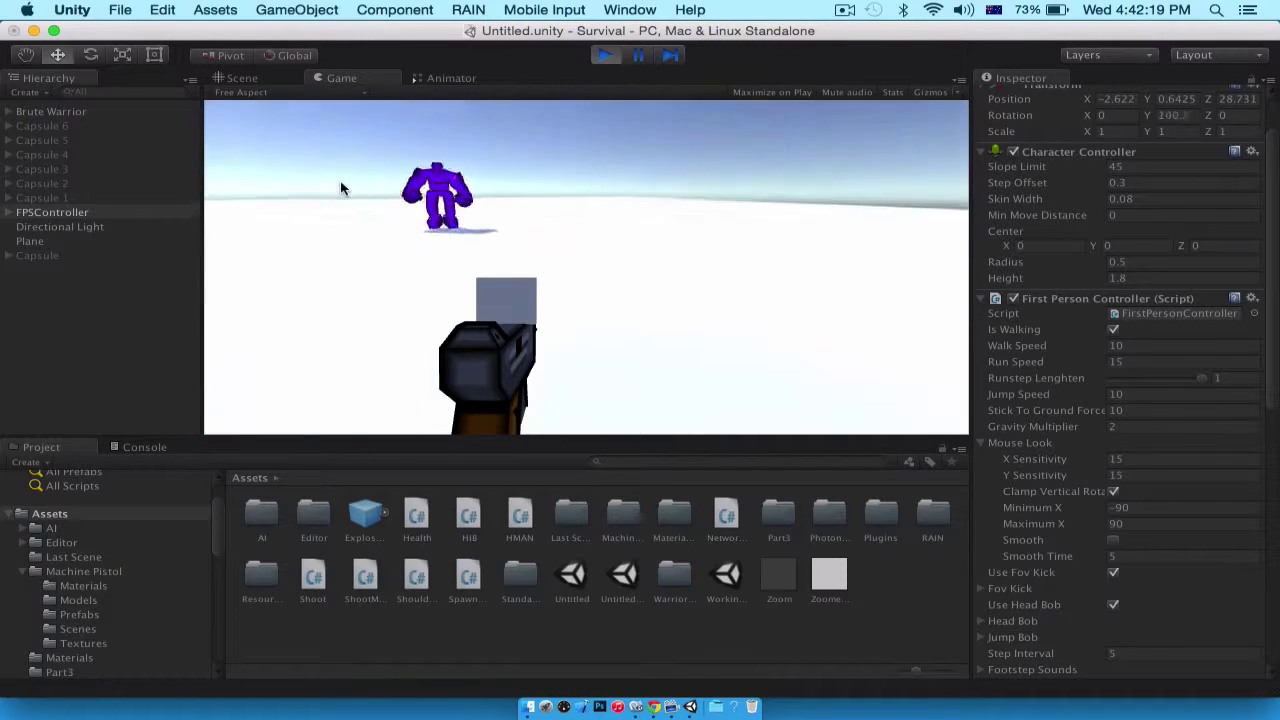
key(d)
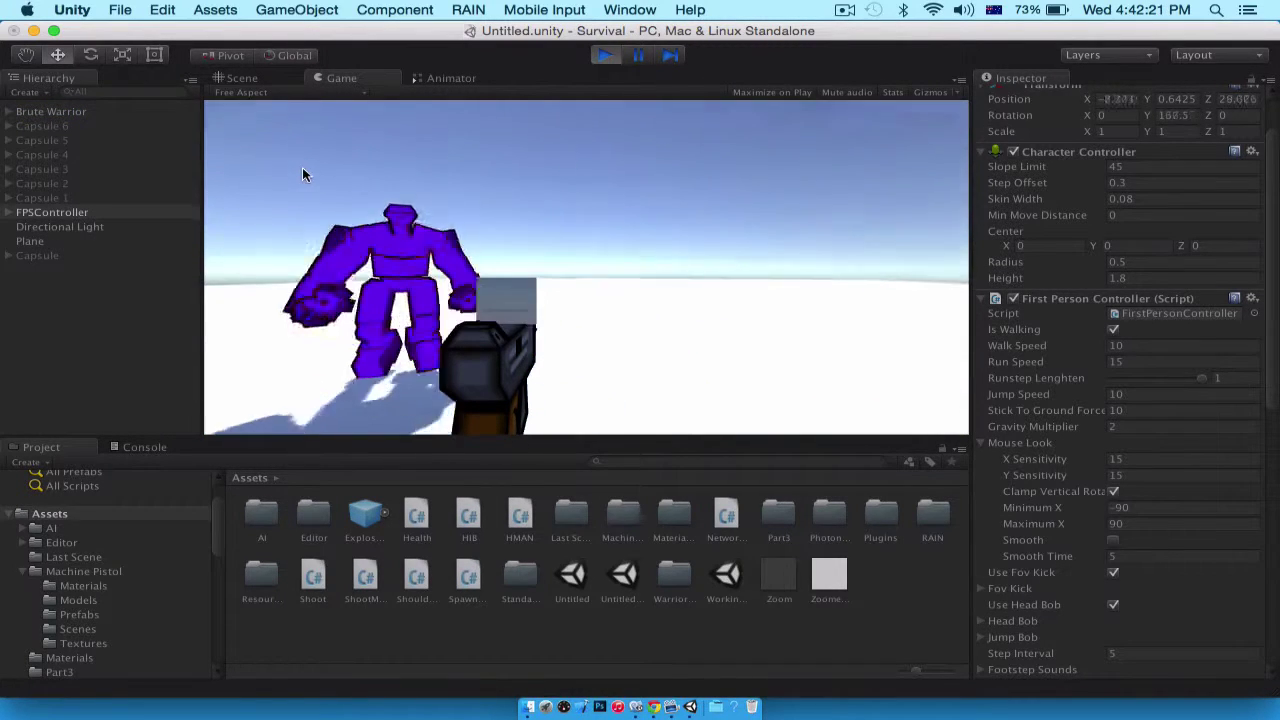
key(d)
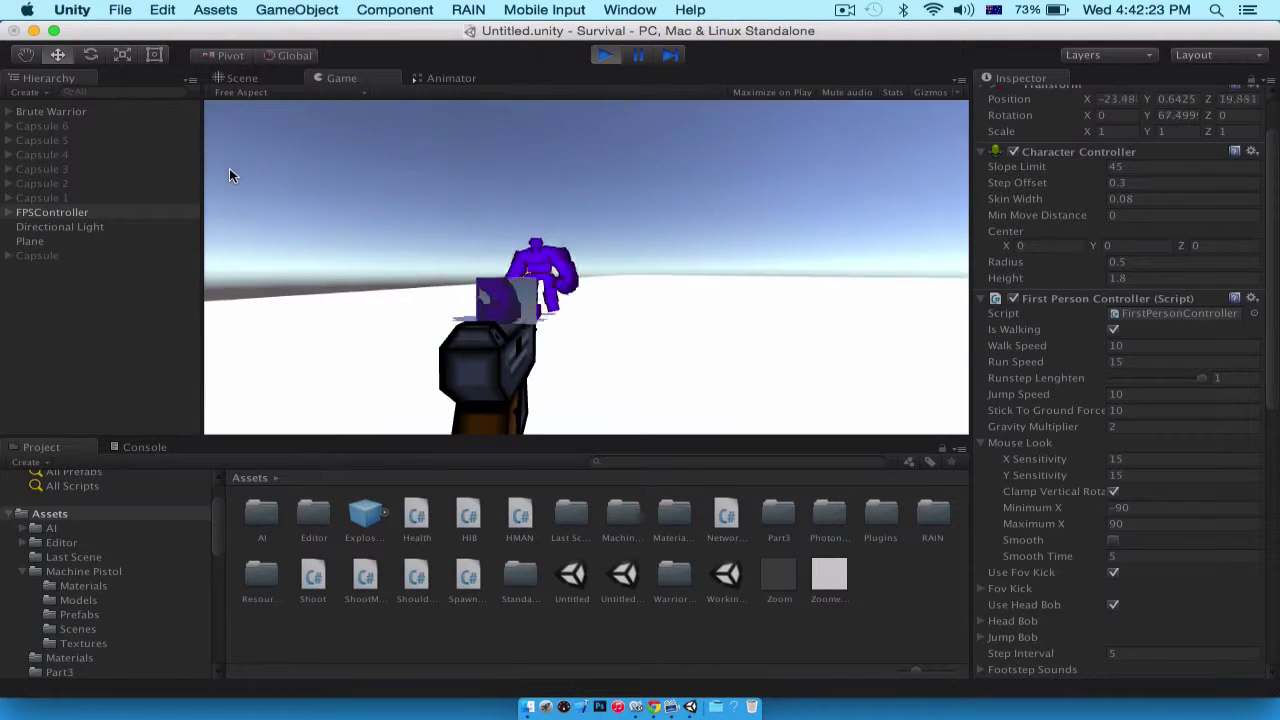
key(s)
key(s)
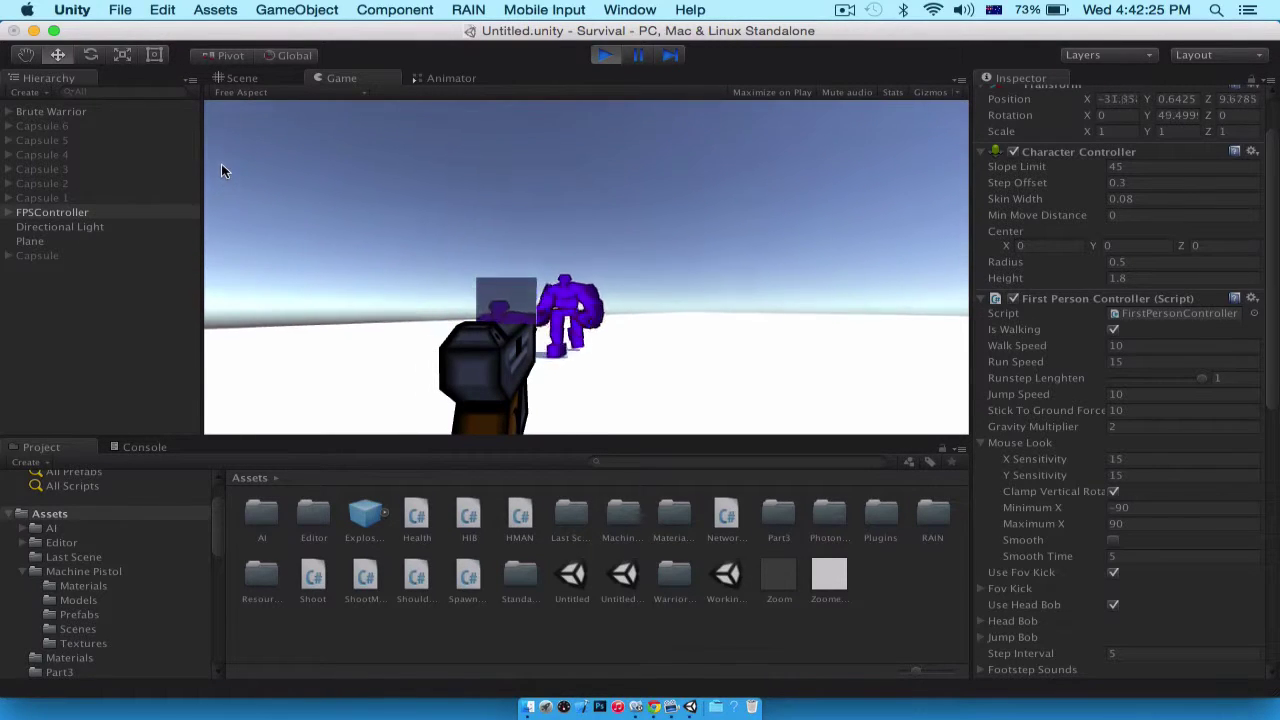
key(s)
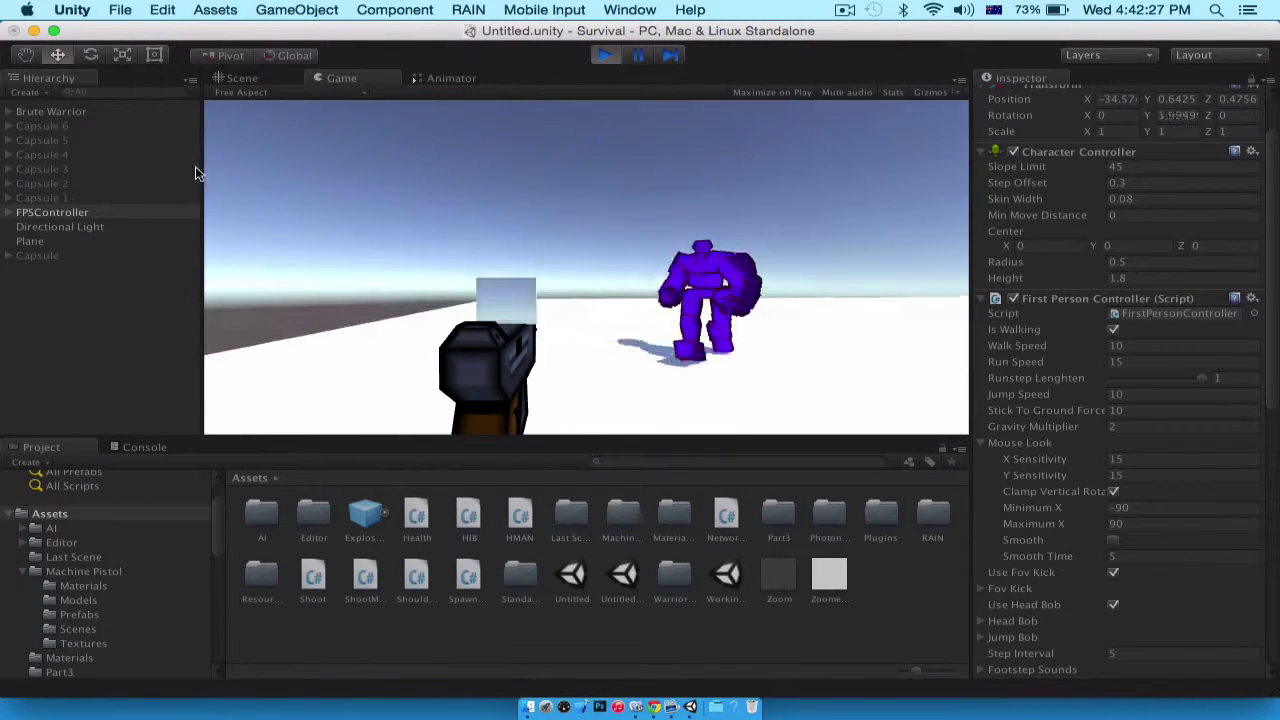
key(s)
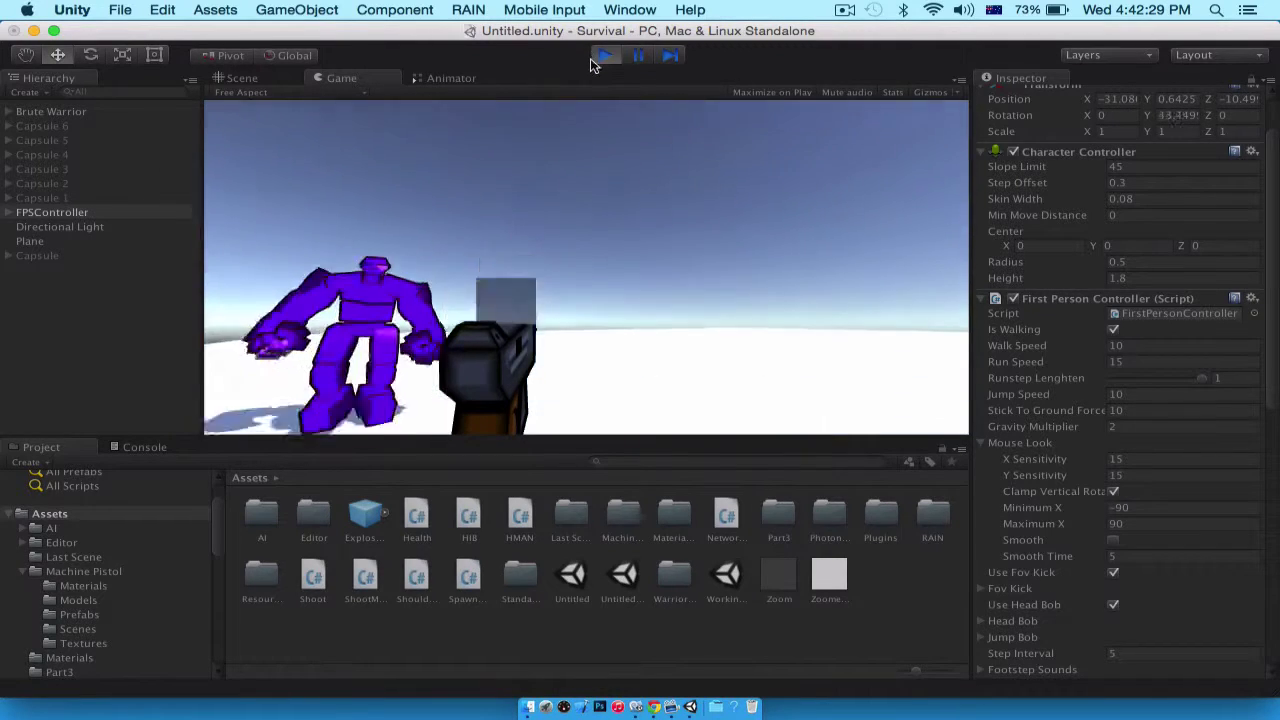
key(super+p)
Select the Camera under MachinePistol and examine its Transform rotation
click(550, 235)
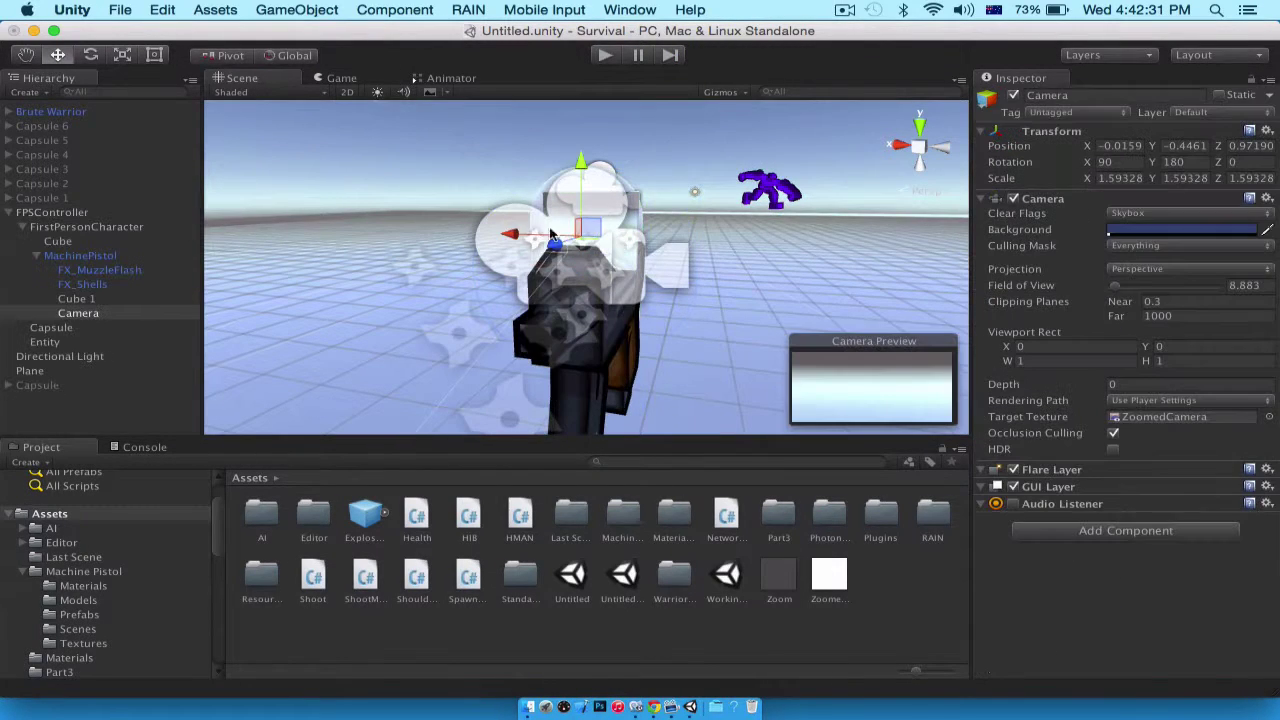
click(60, 316)
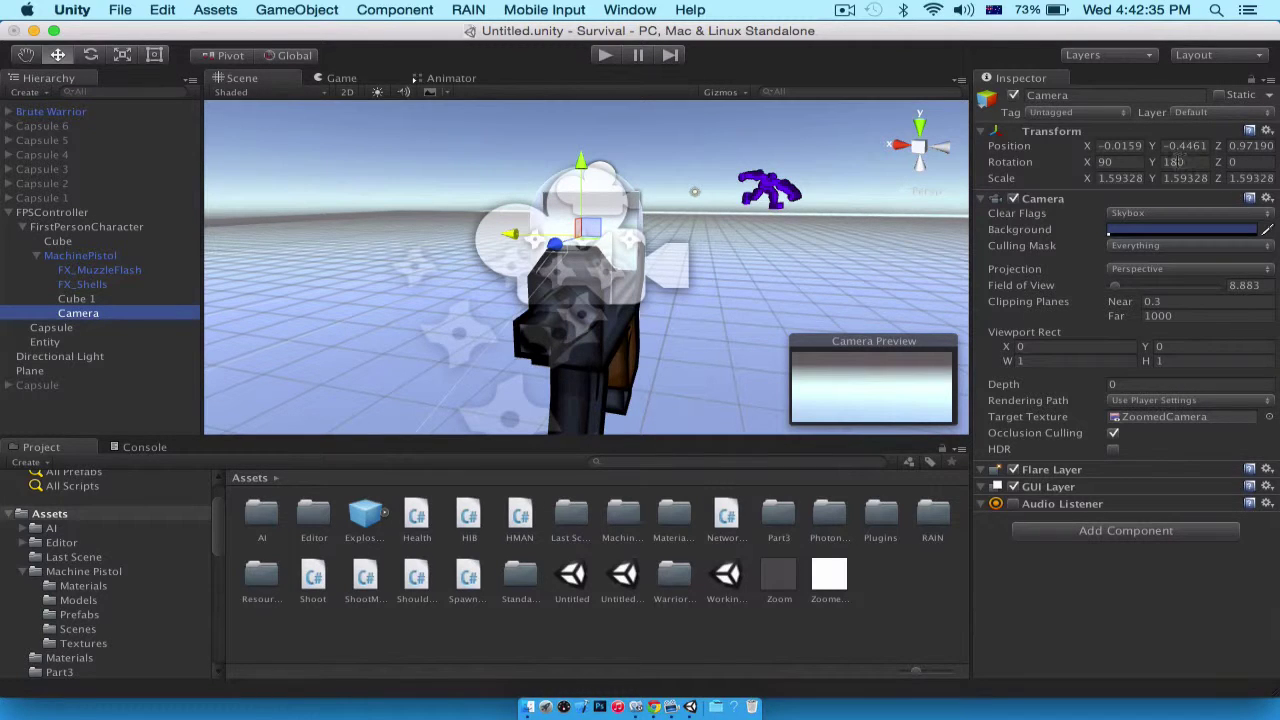
click(1145, 161)
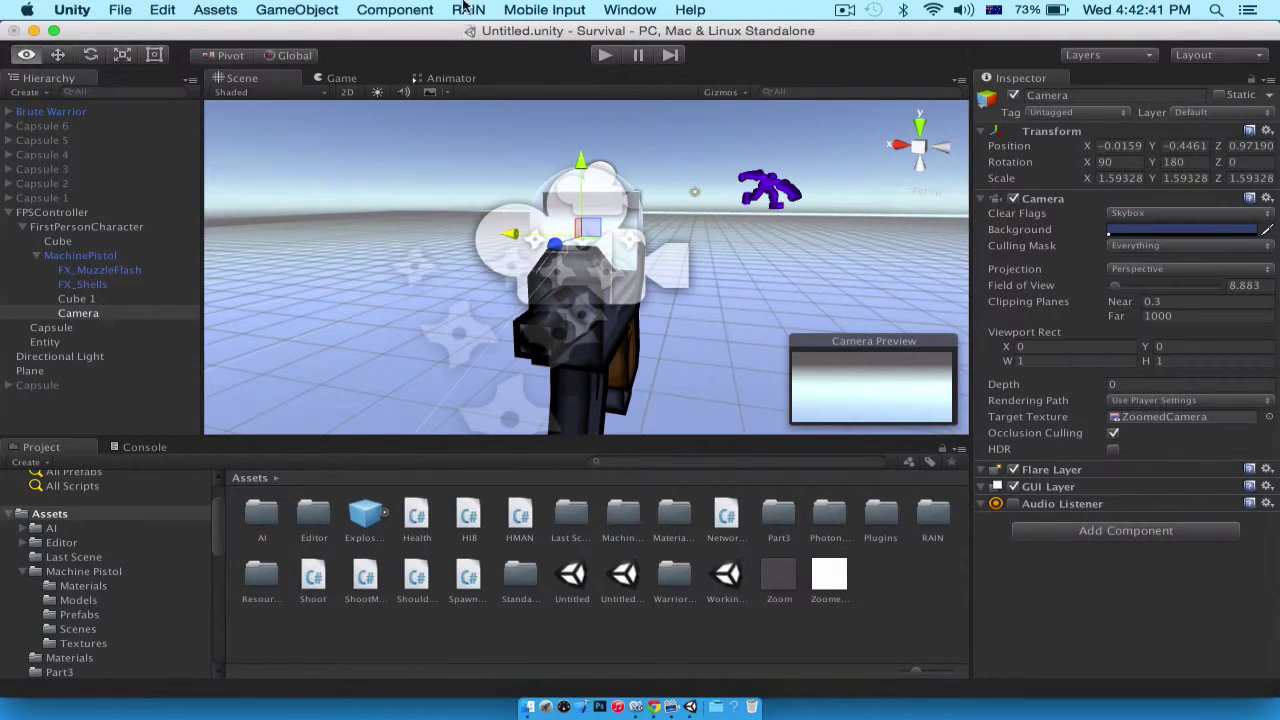
Select the Brute Warrior in the scene and open the Brute Warrior Mecanim Animation Pack Free folder in the project
alt+drag(470, 115, 521, 155)
click(416, 145)
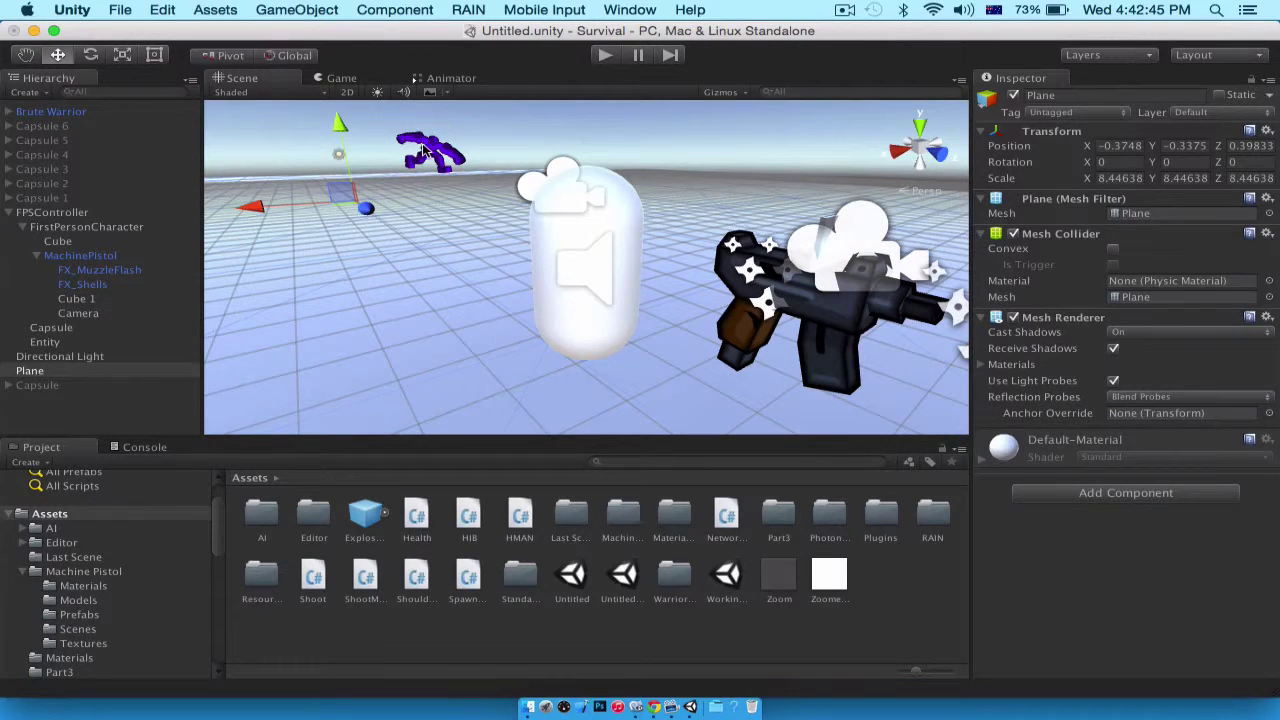
click(425, 150)
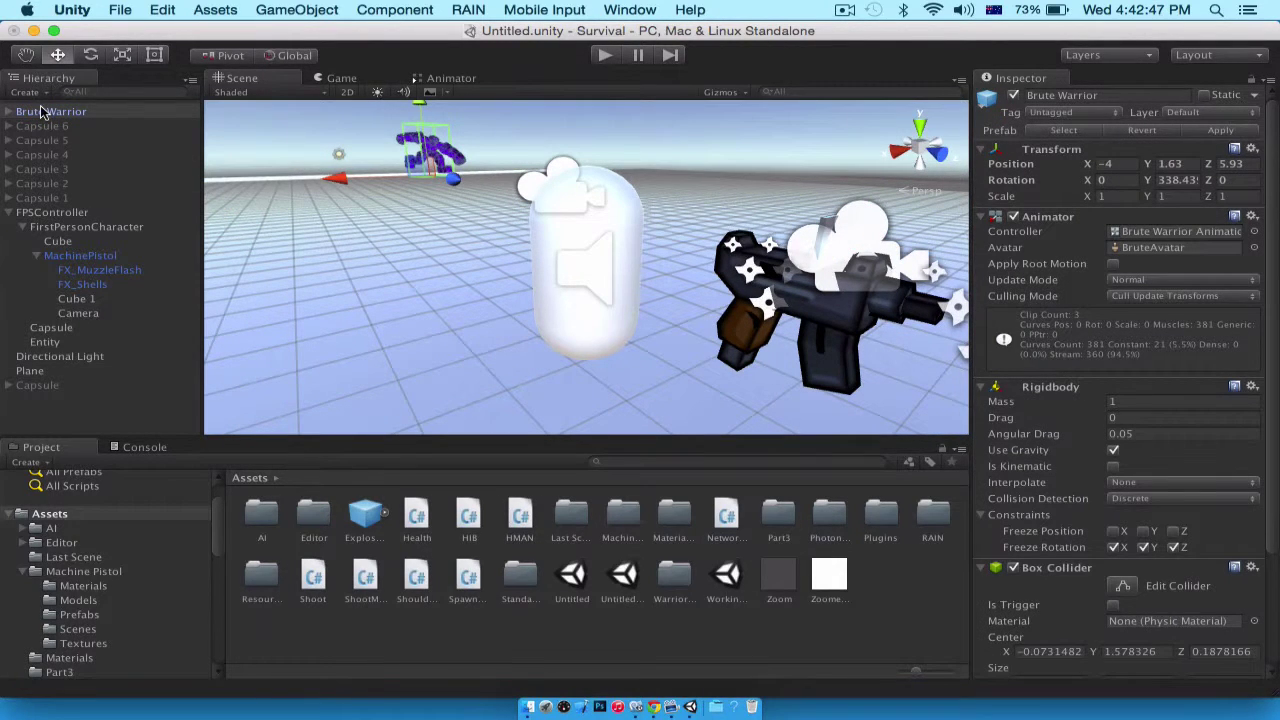
scroll(98, 510, down, 10)
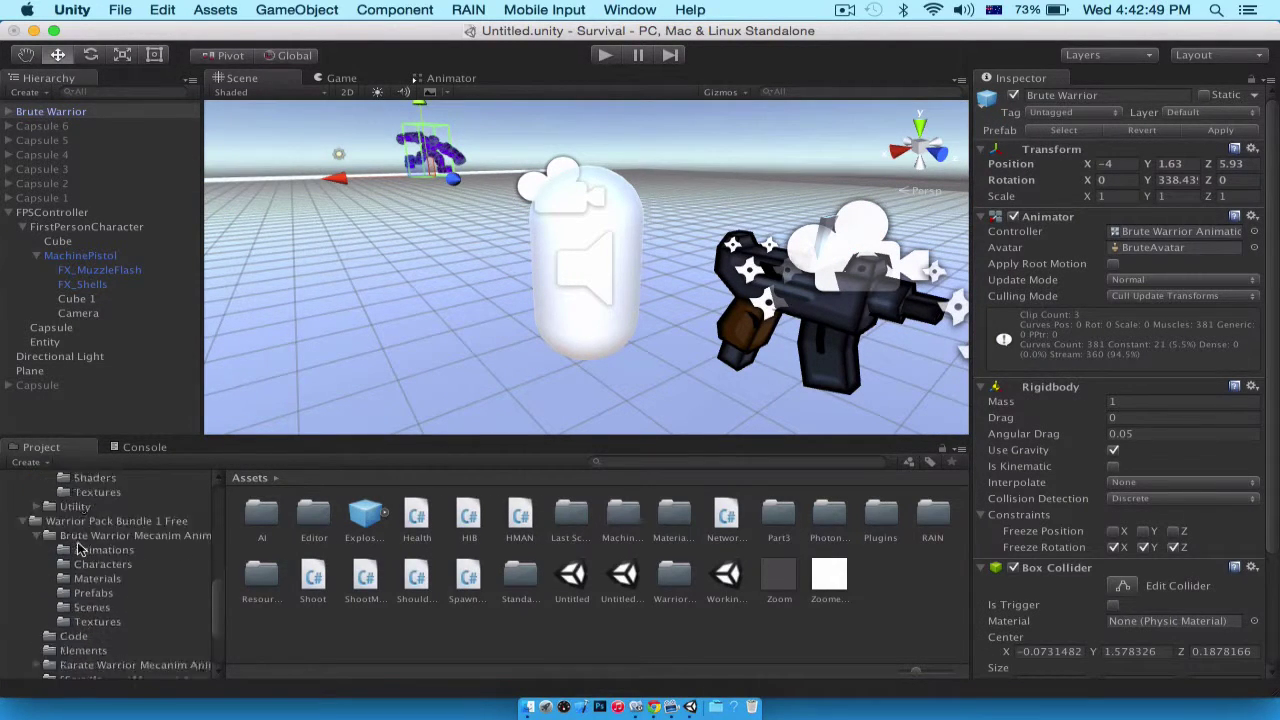
click(120, 521)
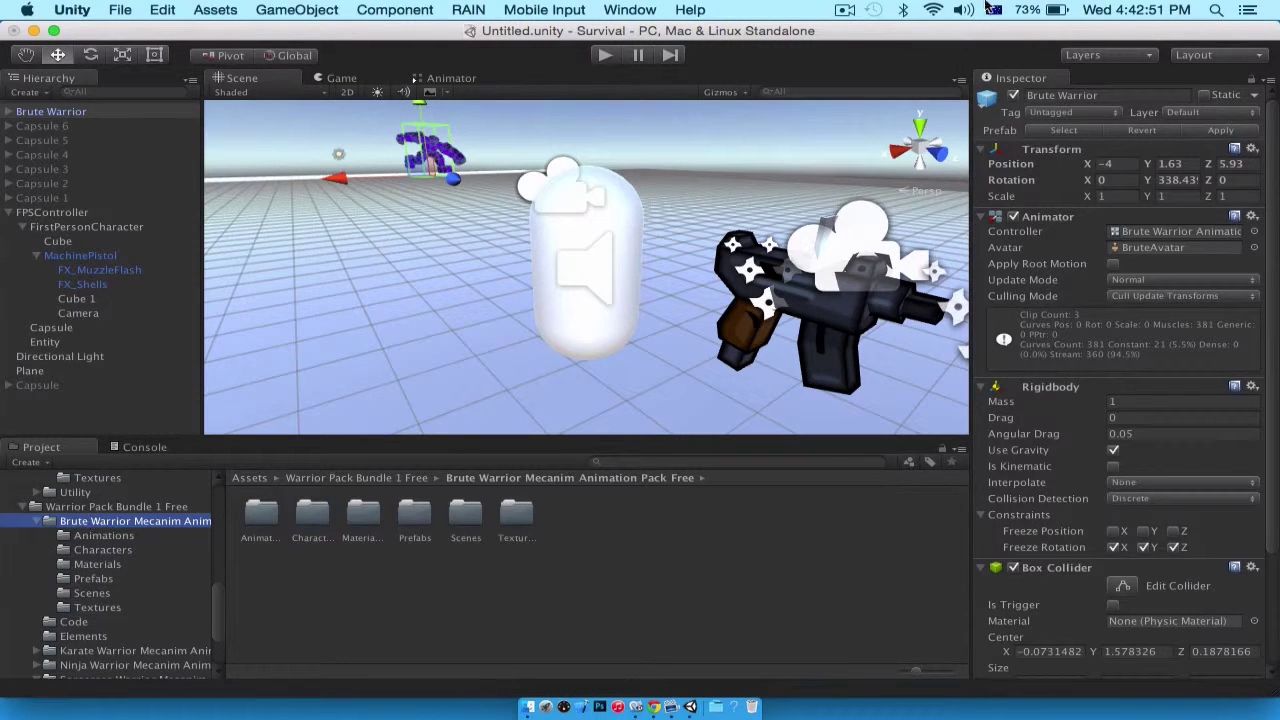
Search the Asset Store for the warrior bundle, view the Warrior Pack Bundle 1 FREE page, and close the store
click(608, 9)
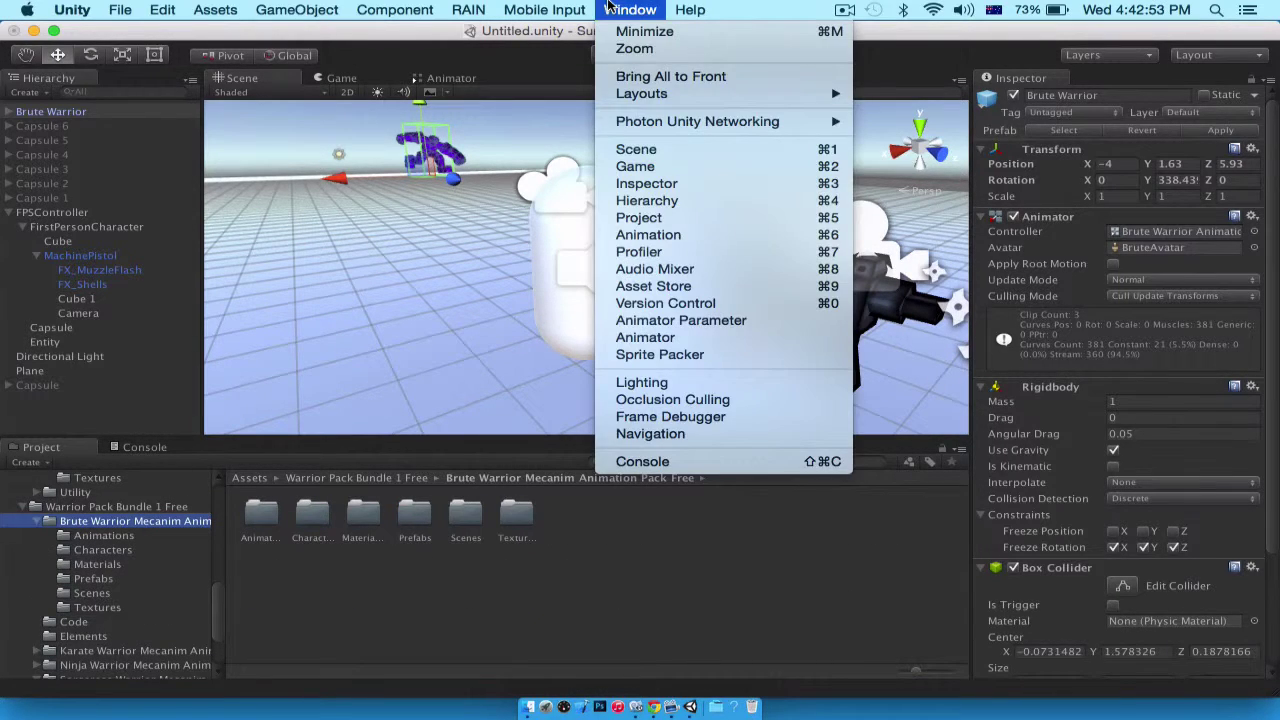
click(665, 285)
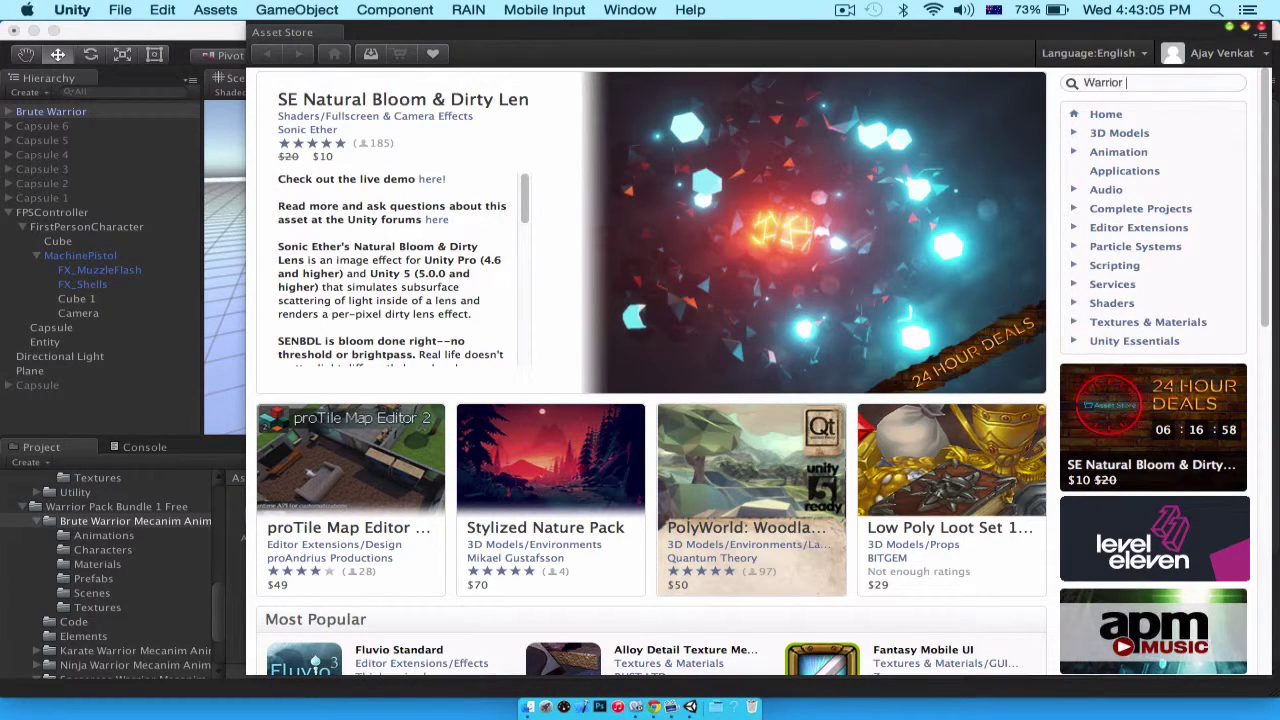
text(d)
key(Return)
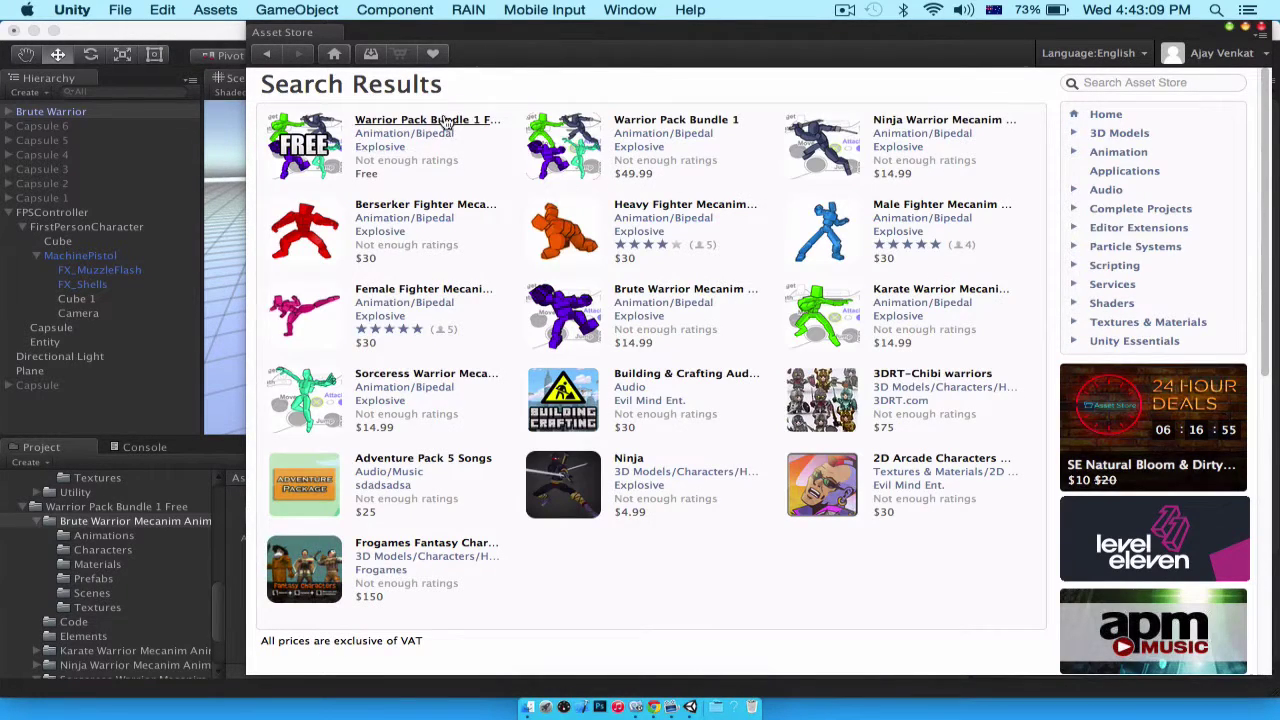
click(446, 121)
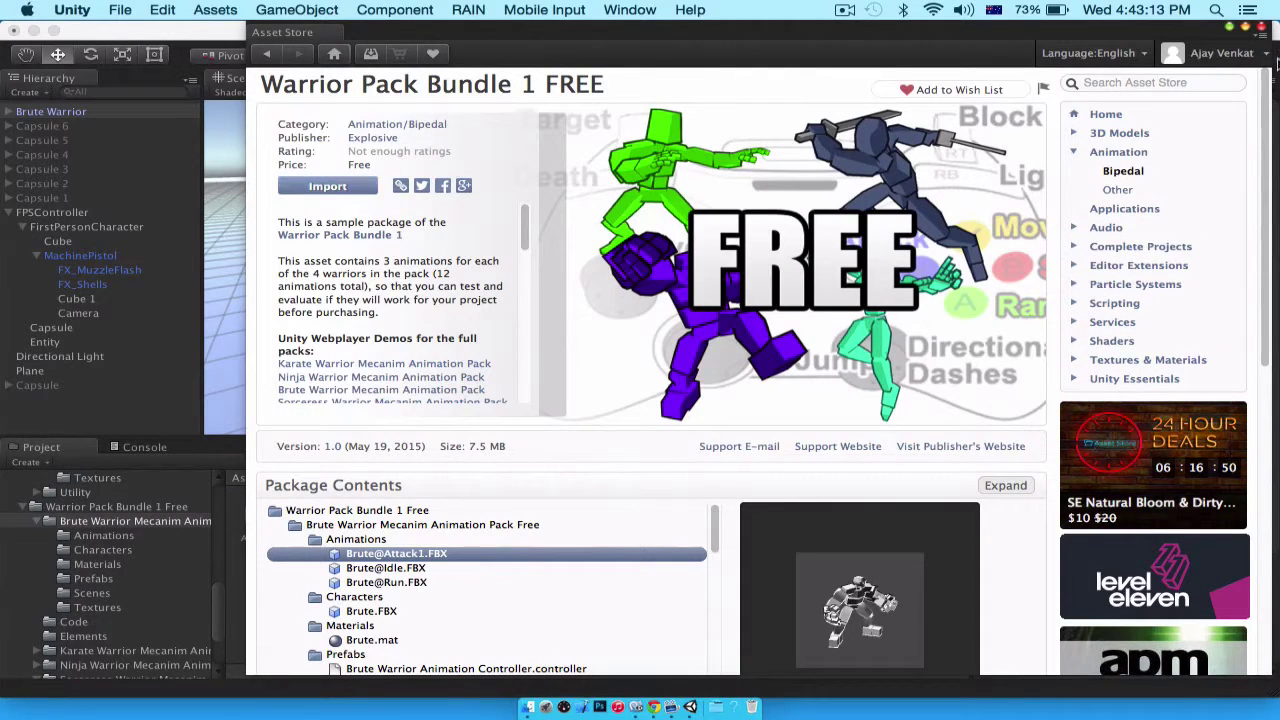
click(1260, 29)
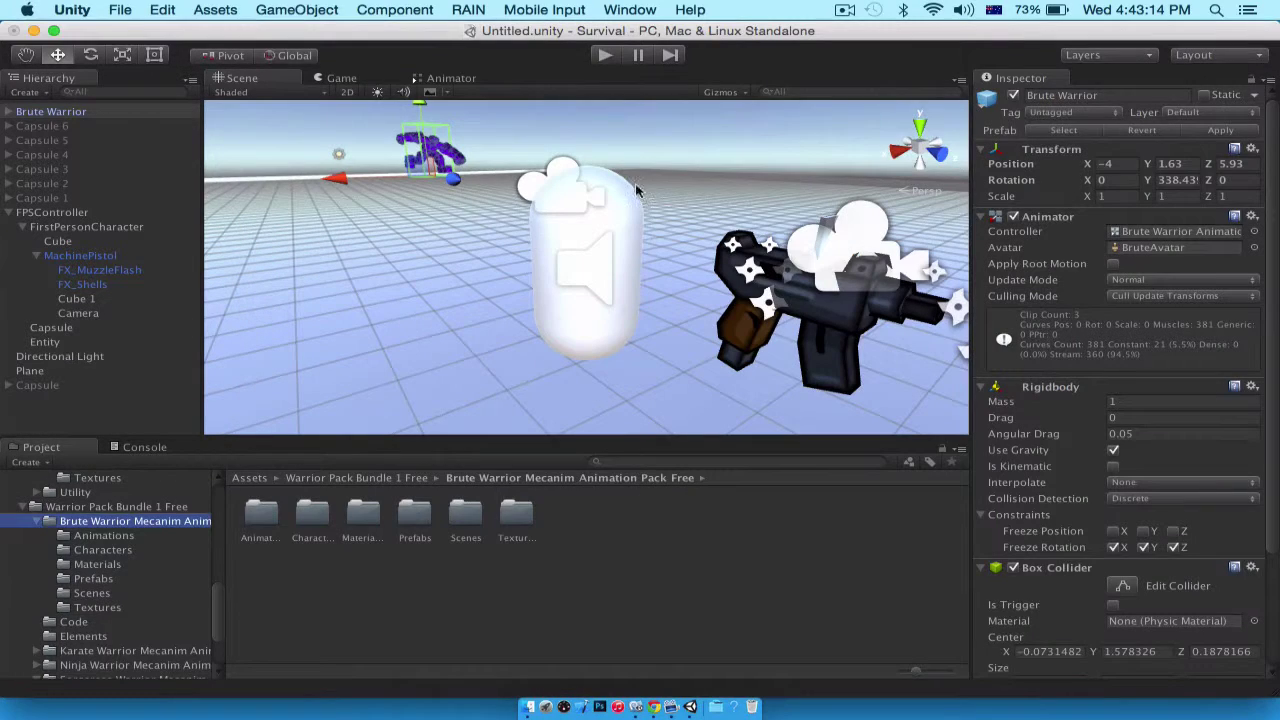
Place the Brute Warrior prefab from the animation pack's Prefabs folder in the scene and remove its Warrior Animation Demo script
click(81, 507)
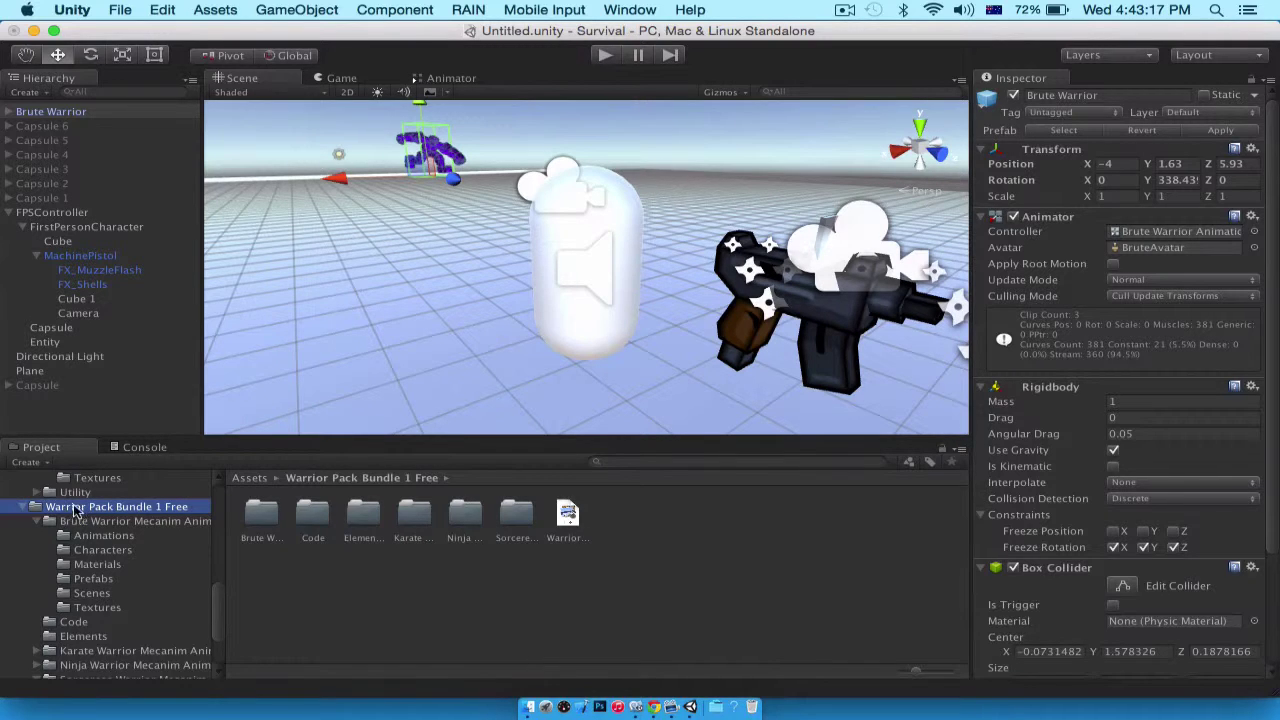
click(70, 522)
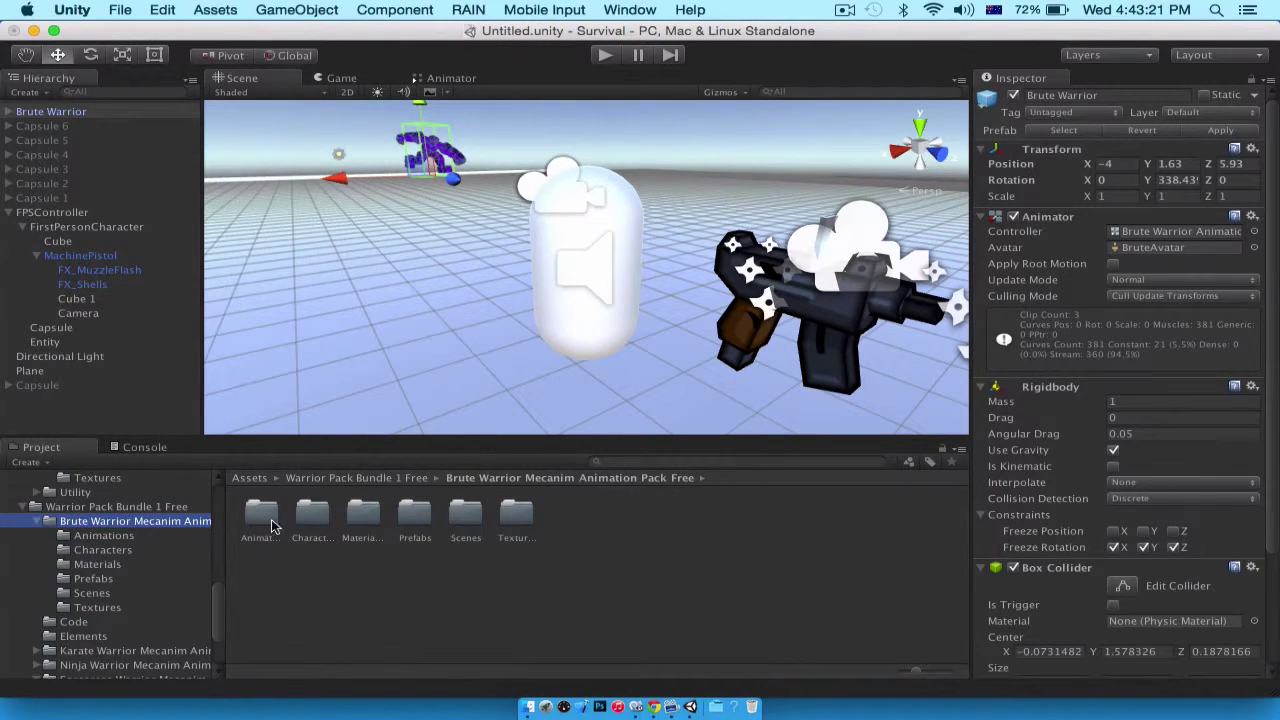
double_click(410, 514)
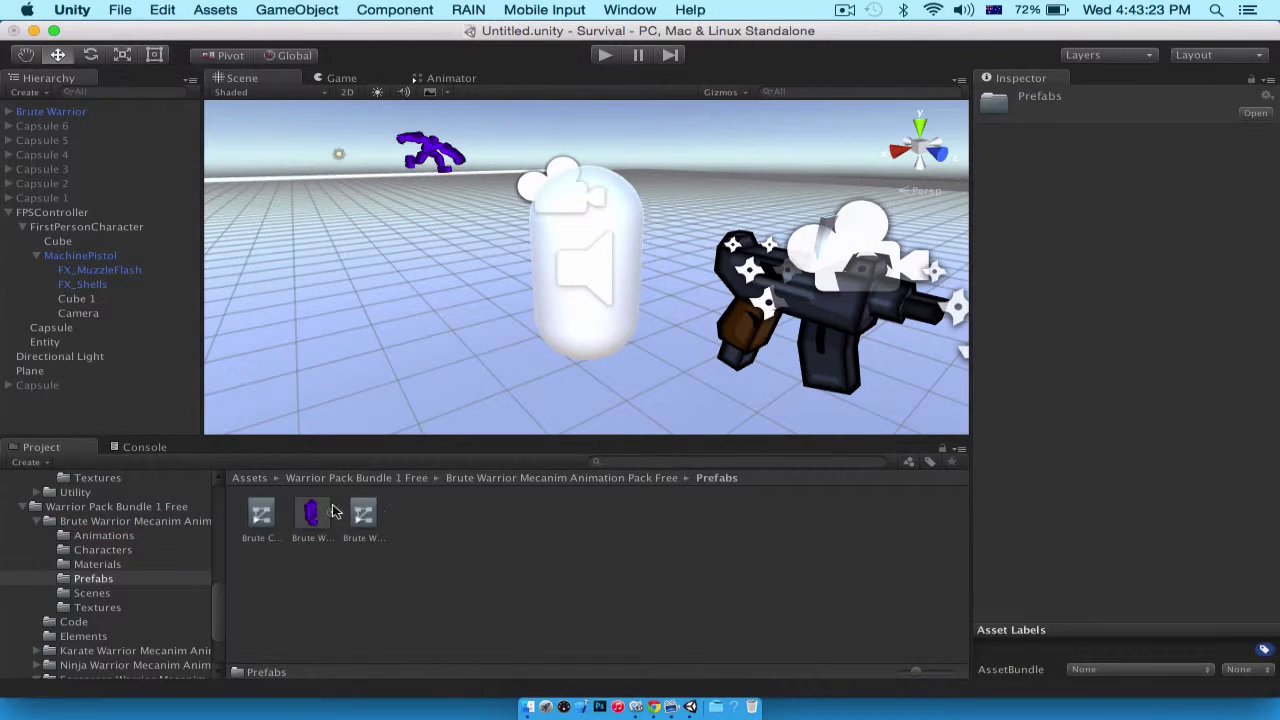
drag(313, 422, 483, 277)
scroll(341, 291, down, 4)
scroll(338, 288, up, 8)
scroll(482, 276, down, 7)
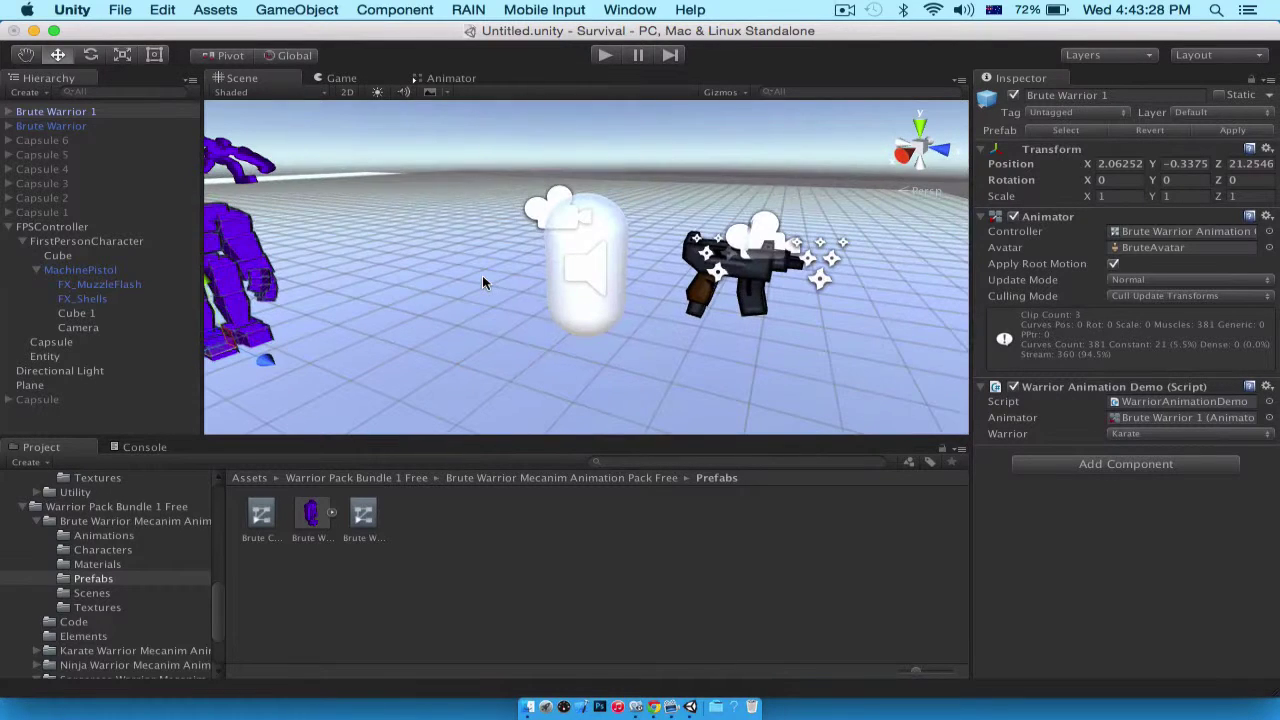
click(1266, 387)
click(1160, 440)
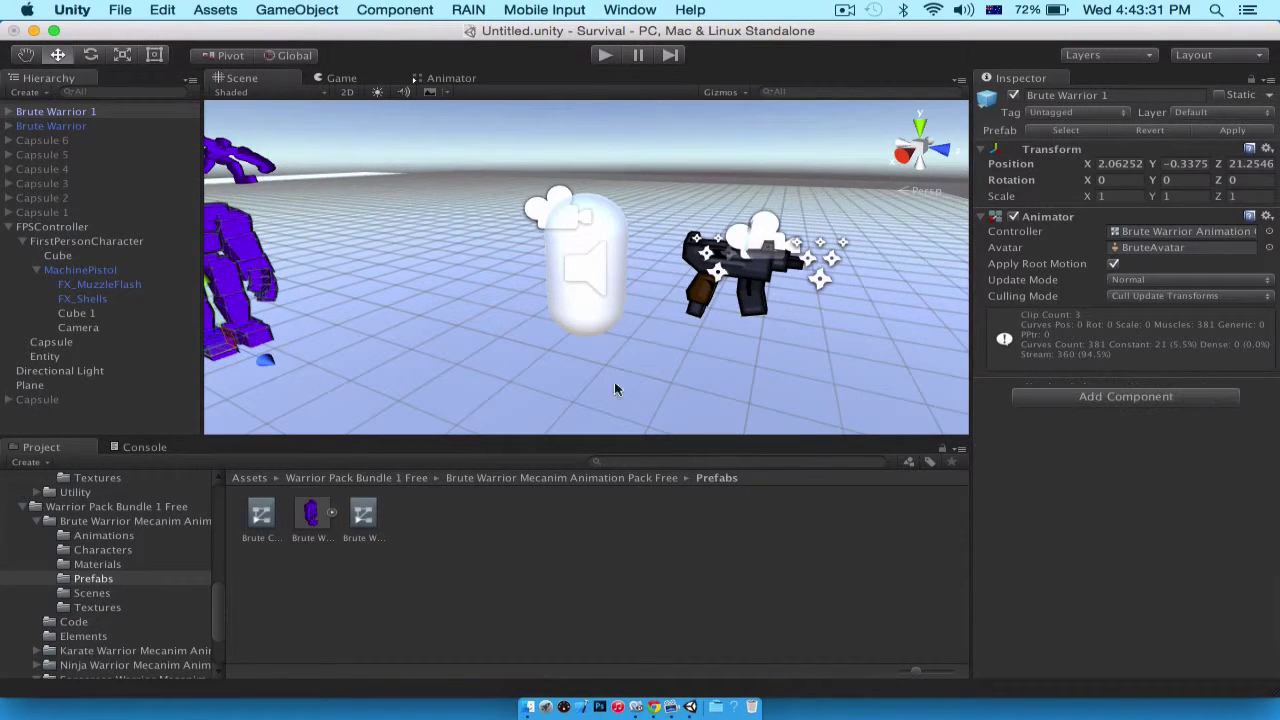
Select the original Brute Warrior and review its Animator, Rigidbody, Box Collider and Animation components
right_drag(614, 381, 233, 205)
click(249, 207)
scroll(1065, 522, down, 3)
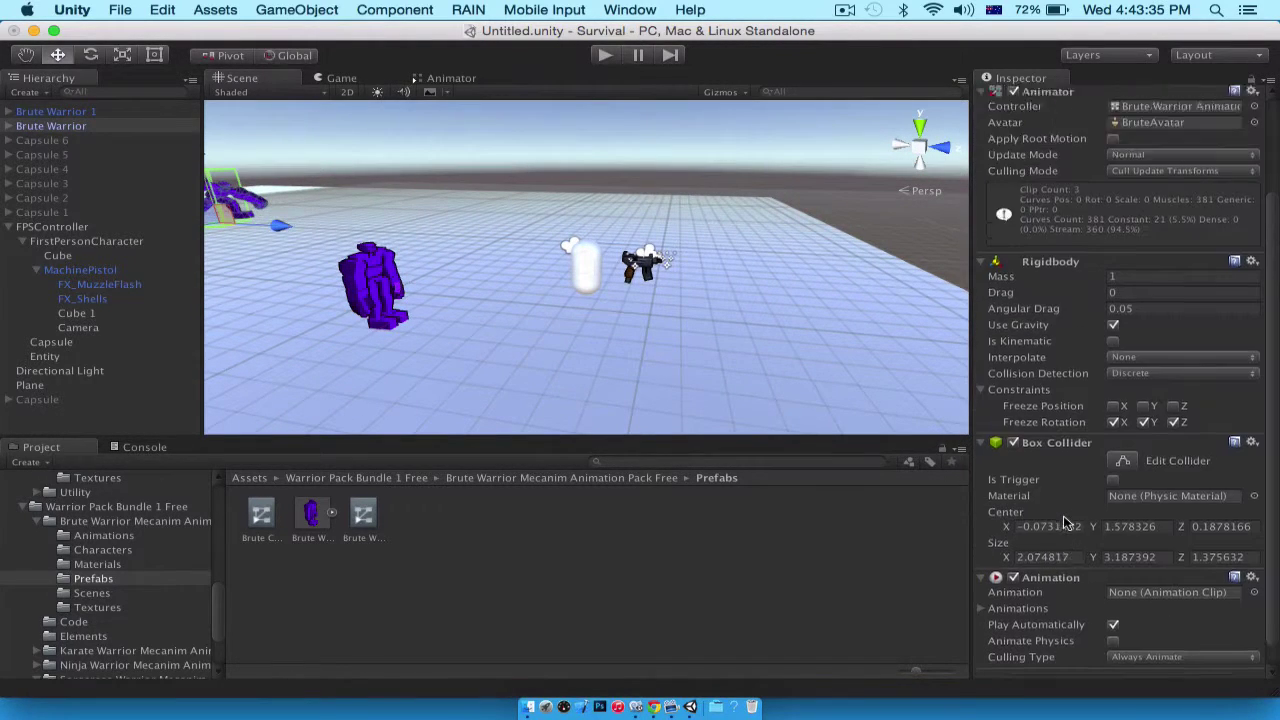
scroll(1065, 522, up, 3)
scroll(390, 215, down, 2)
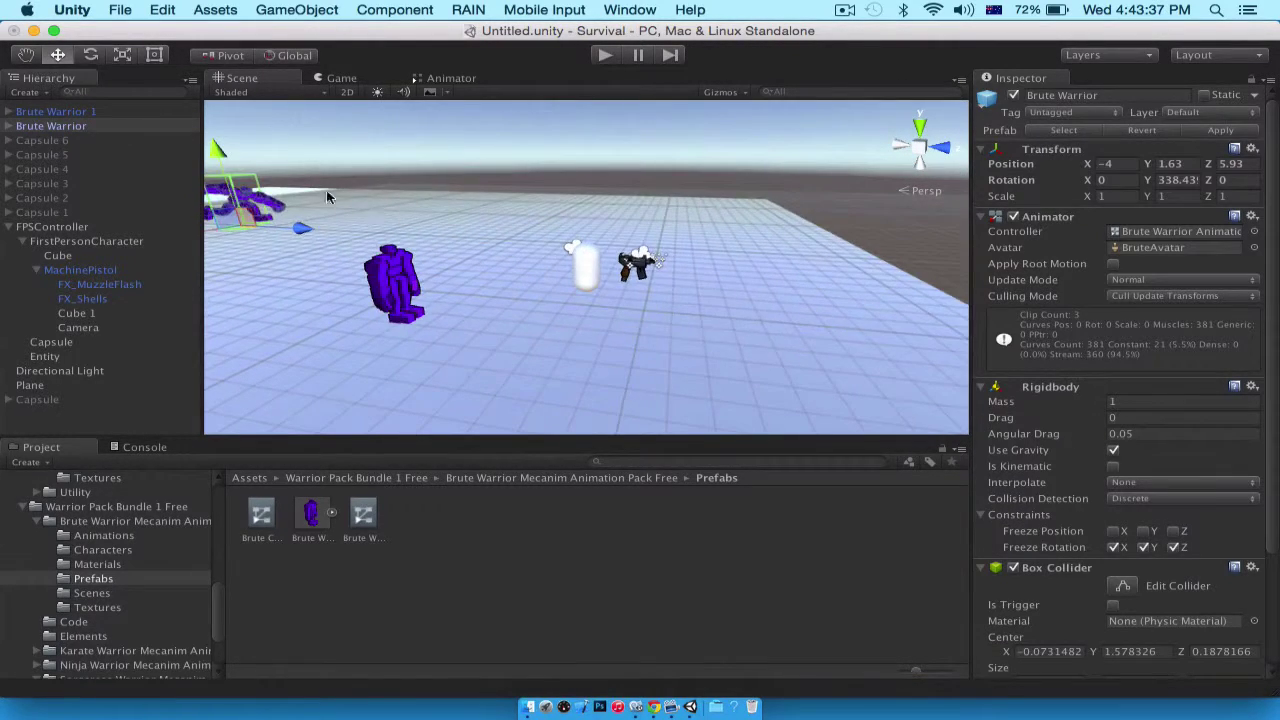
Locate Brute Warrior 1's current controller asset and create a new Animator Controller named BruteCotnroller in the same Prefabs folder
click(392, 292)
click(1152, 232)
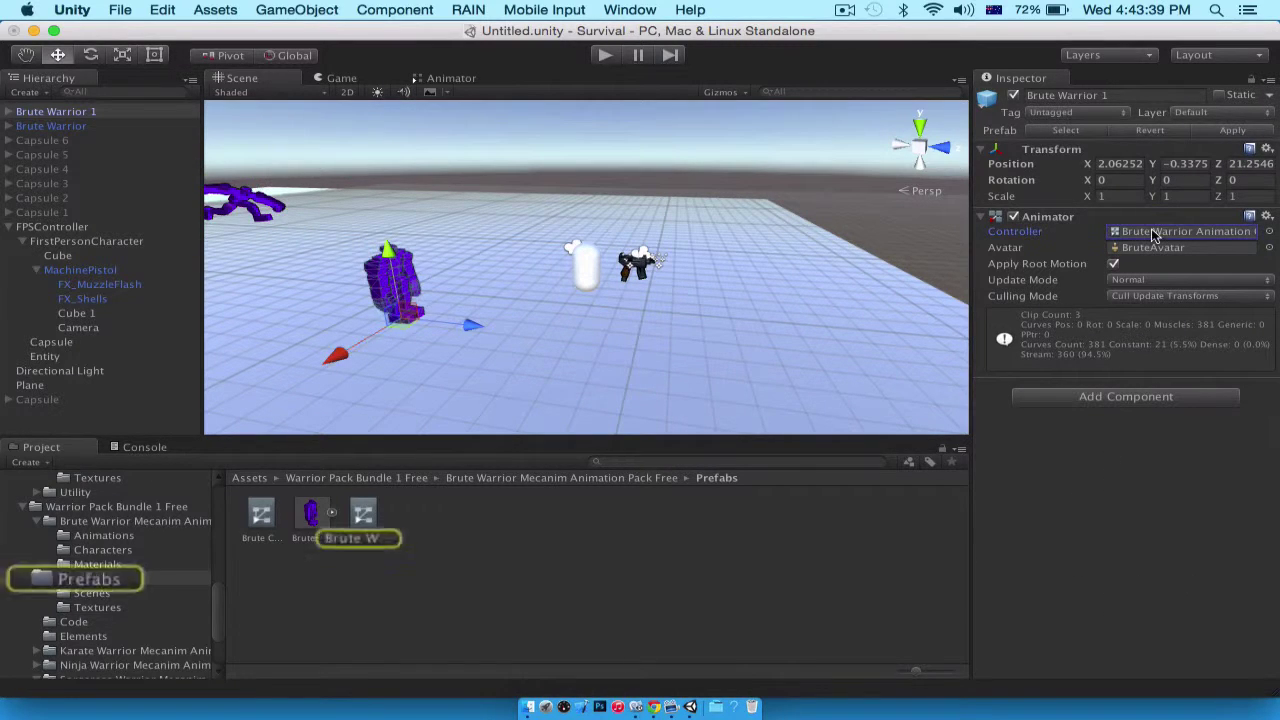
right_click(420, 557)
mouse_move(518, 408)
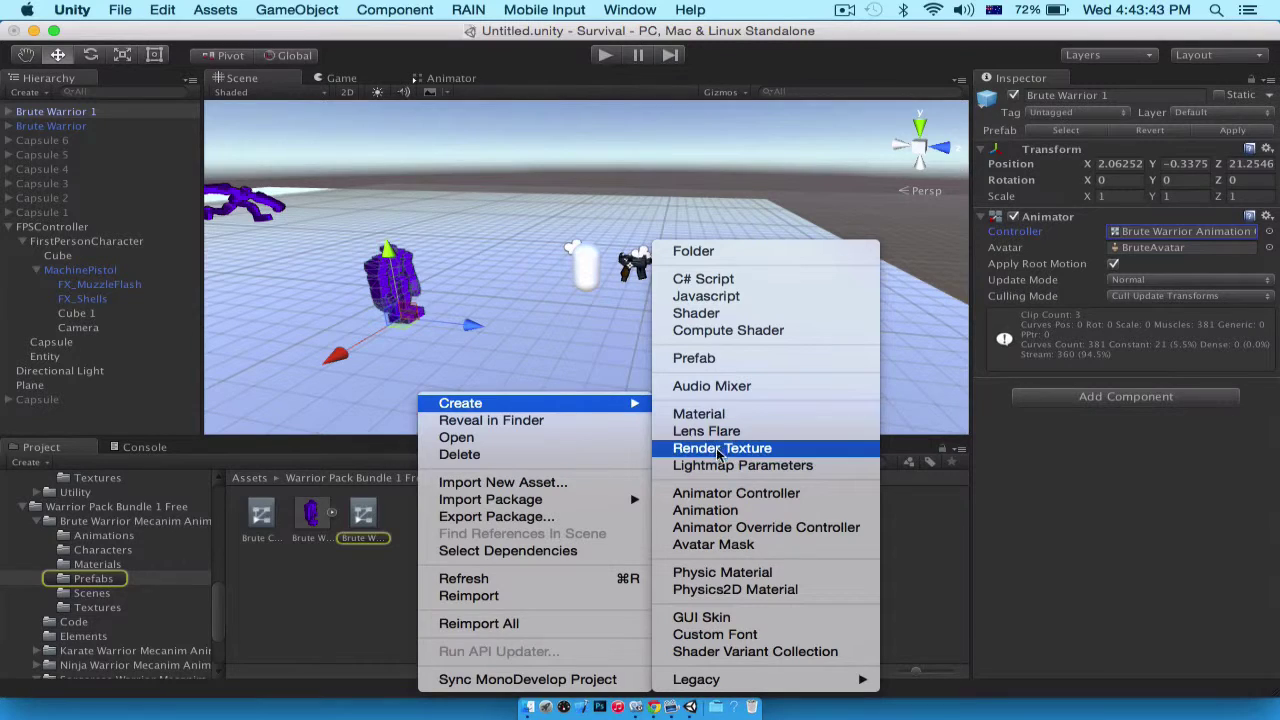
click(718, 494)
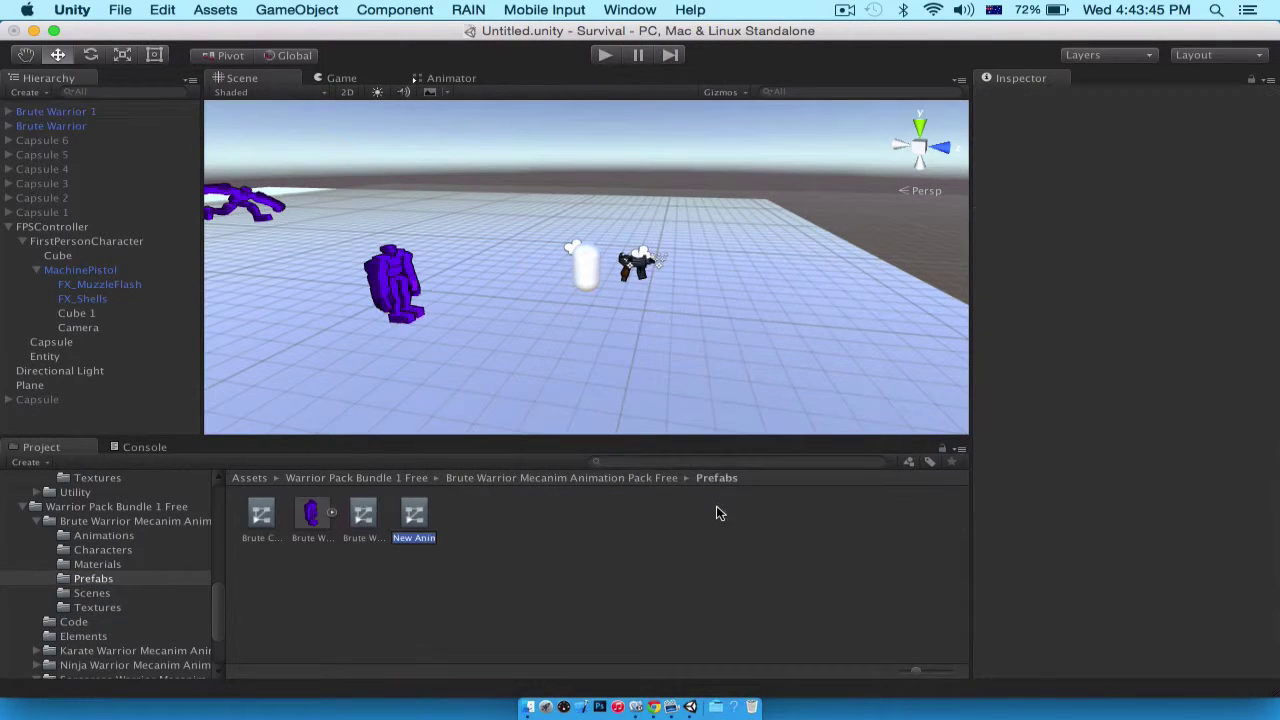
key(BackSpace)
text(BruteCotnroller)
key(Return)
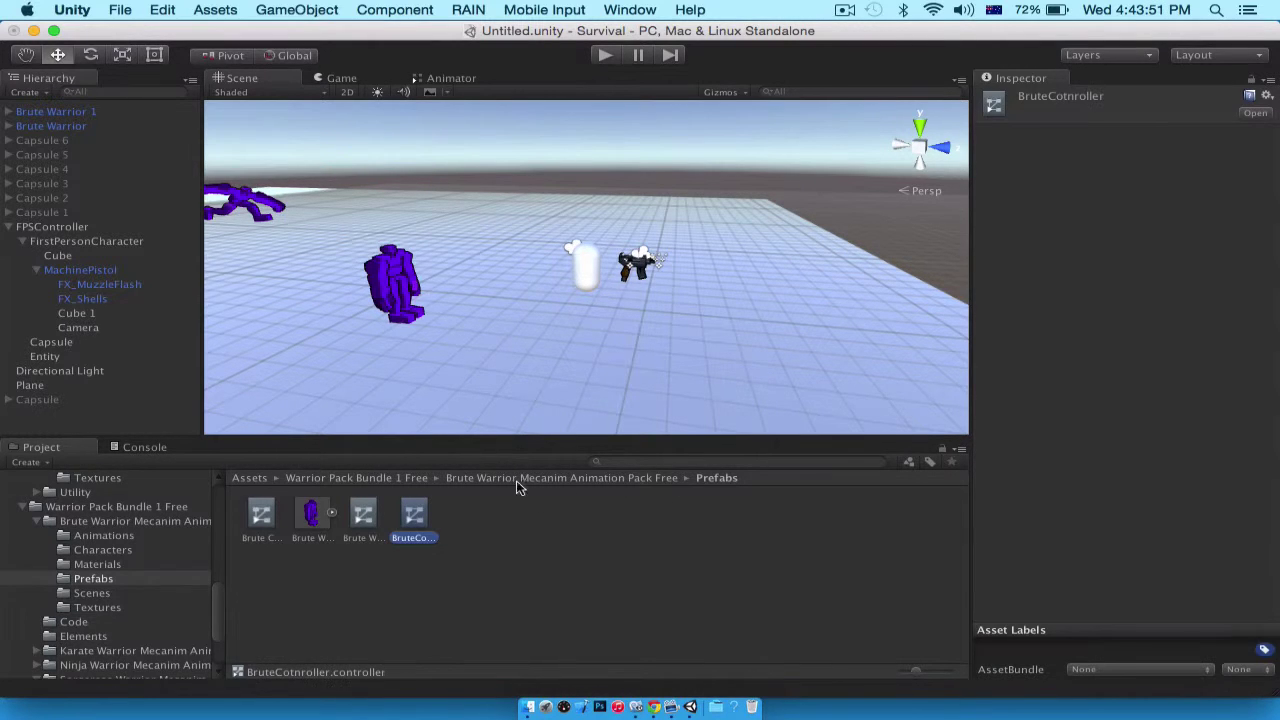
Try to assign the new BruteCotnroller as the controller of Brute Warrior 1's Animator
click(418, 289)
drag(414, 514, 1224, 242)
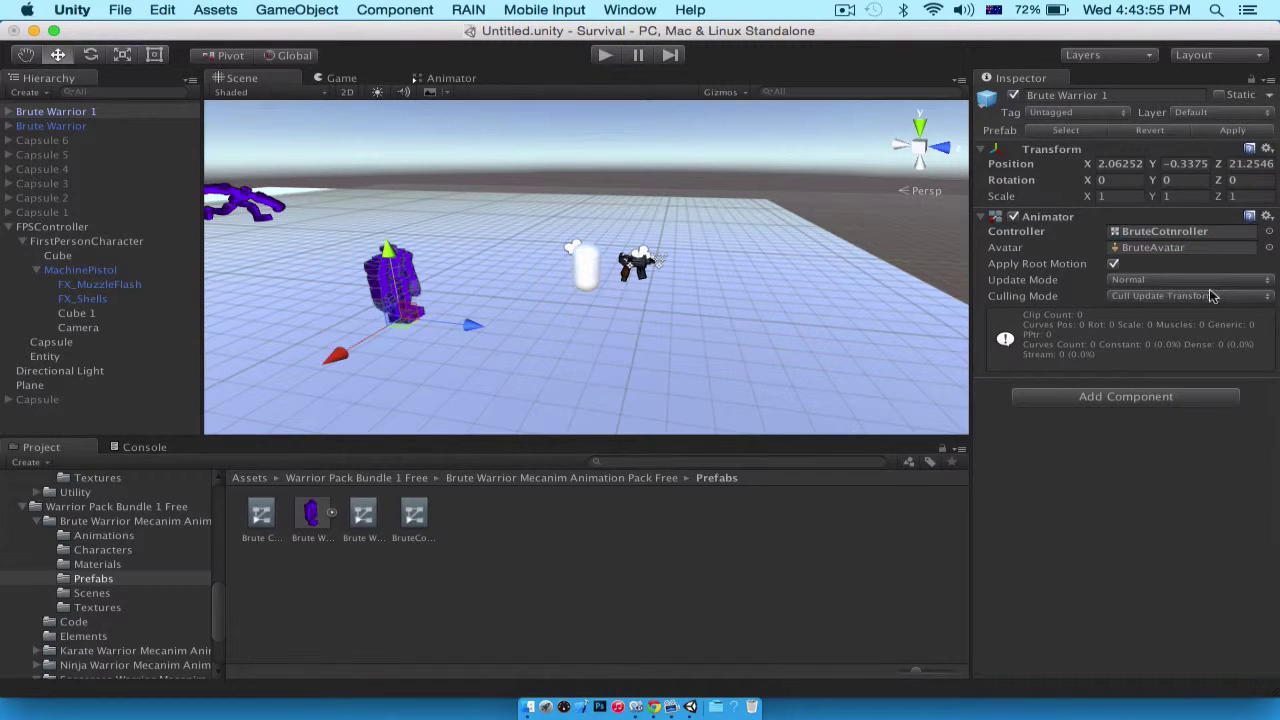
click(276, 513)
click(396, 280)
click(261, 513)
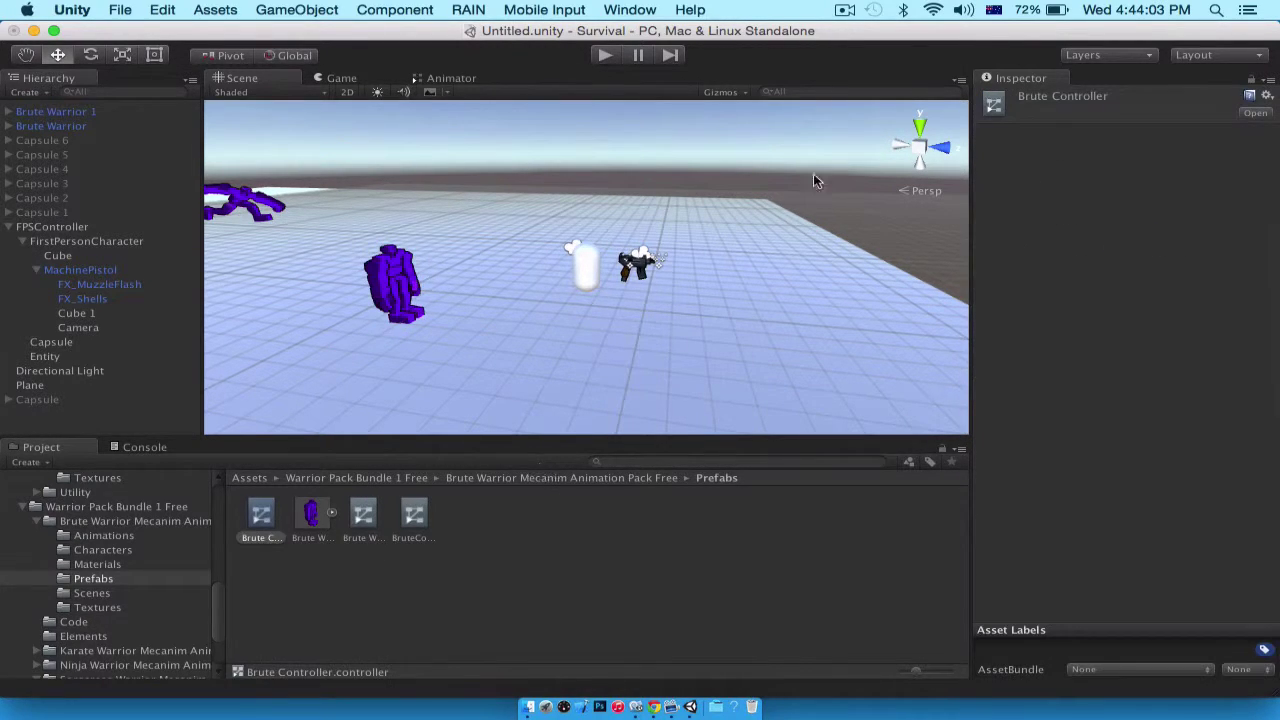
Undo the controller assignment on Brute Warrior 1's Animator
click(398, 281)
key(super+z)
key(super+z)
key(super+z)
key(super+z)
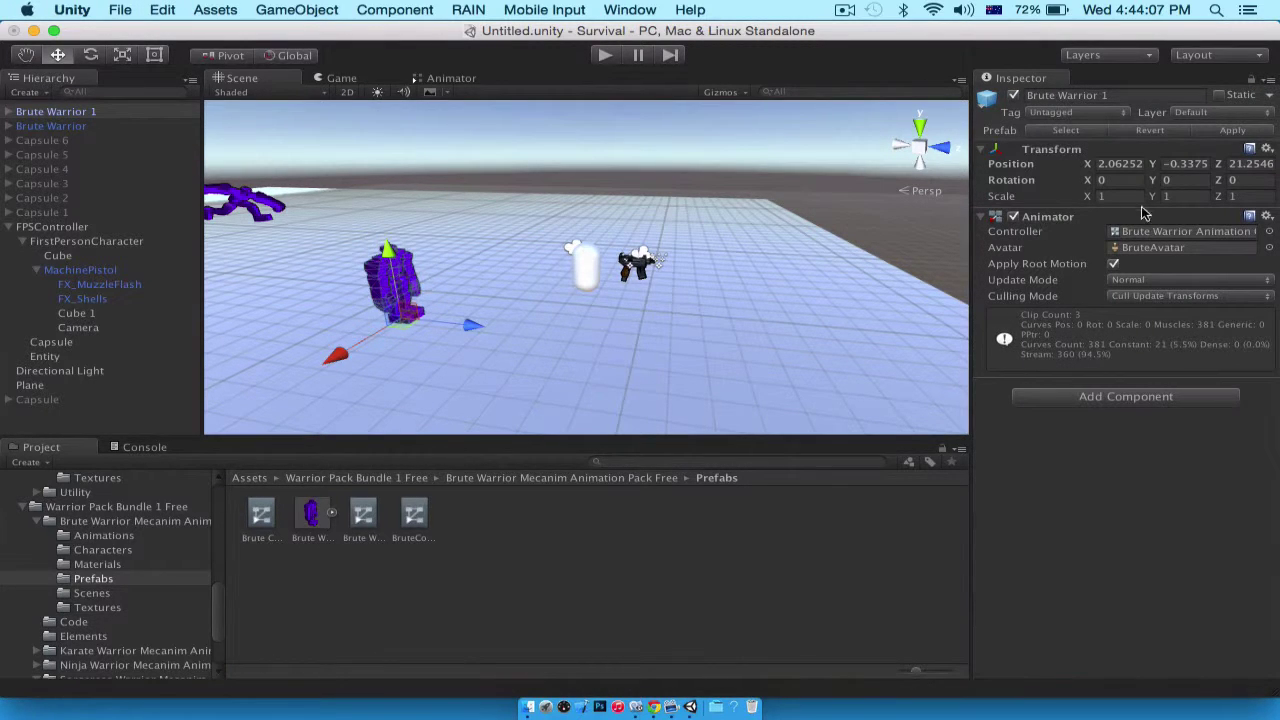
Open the Brute Warrior Animation Controller's state graph and move the Attack1 state away from the neighbouring states
click(366, 516)
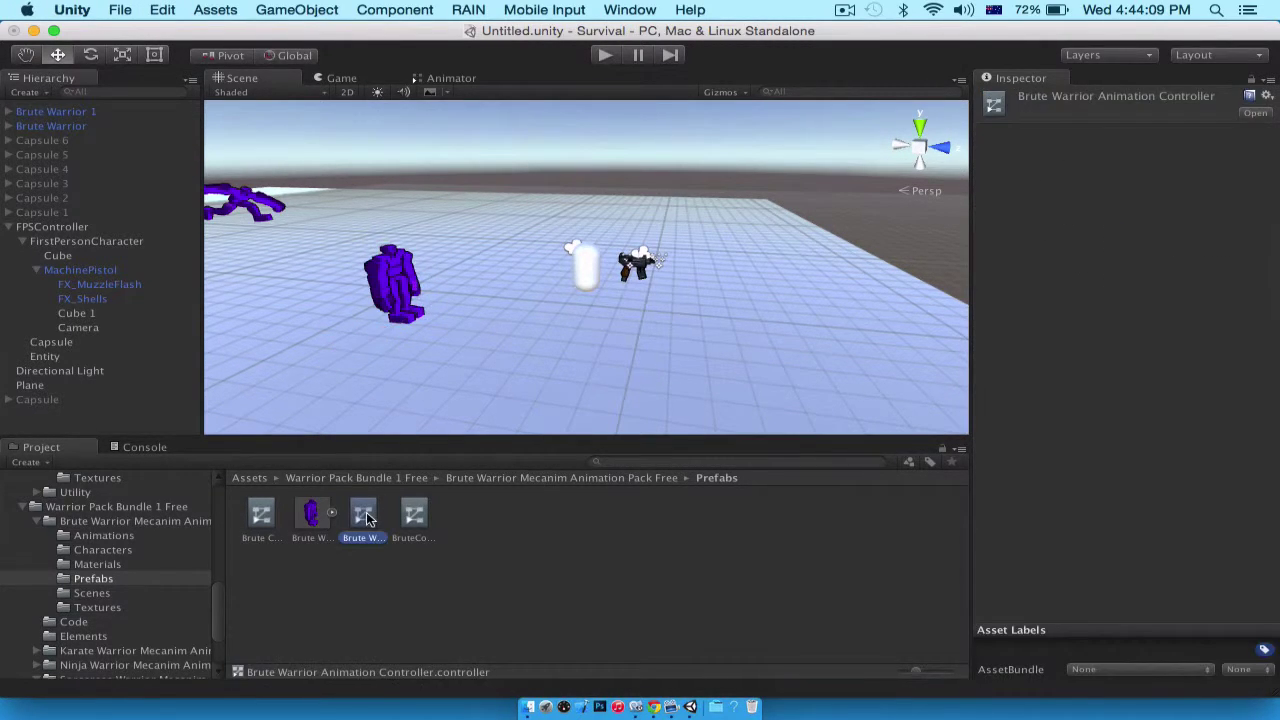
double_click(366, 516)
scroll(723, 251, up, 3)
click(666, 270)
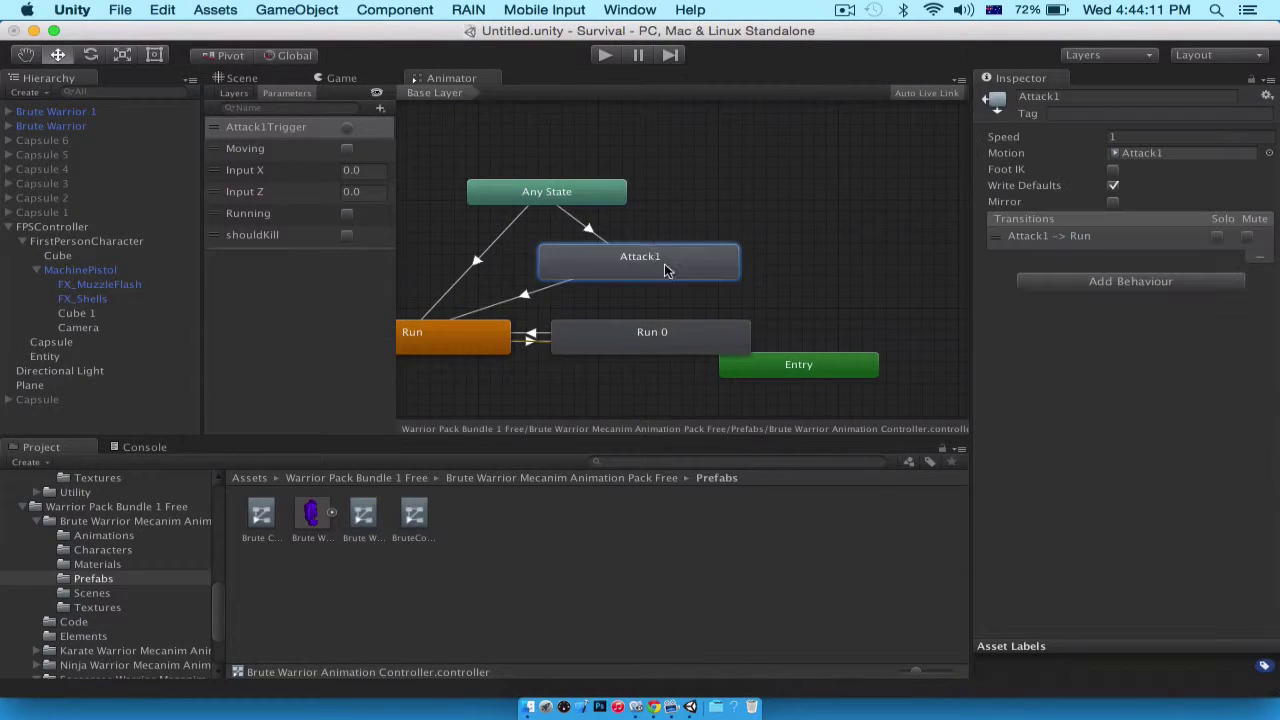
drag(668, 271, 797, 204)
scroll(799, 207, down, 5)
scroll(799, 207, left, 4)
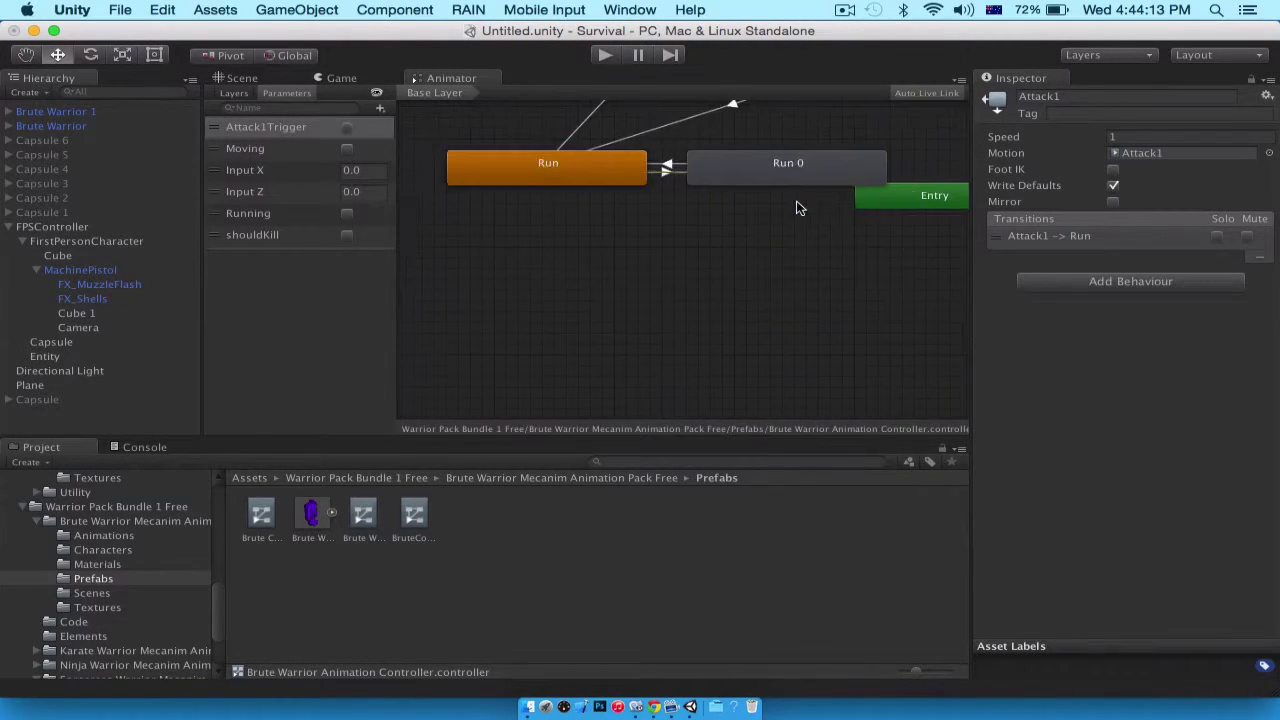
Delete the Attack1, Run 0 and Run states from the Brute Warrior Animation Controller
scroll(796, 206, up, 3)
drag(712, 253, 774, 228)
click(462, 264)
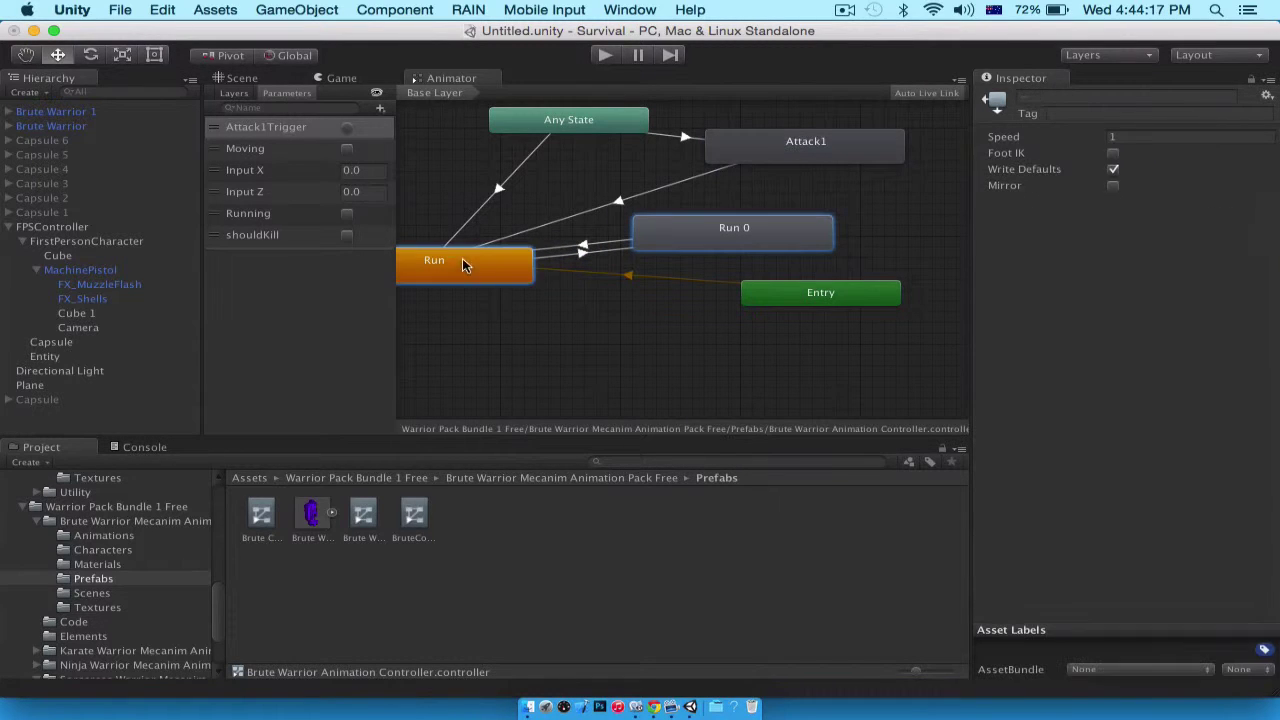
shift+click(758, 152)
key(super+BackSpace)
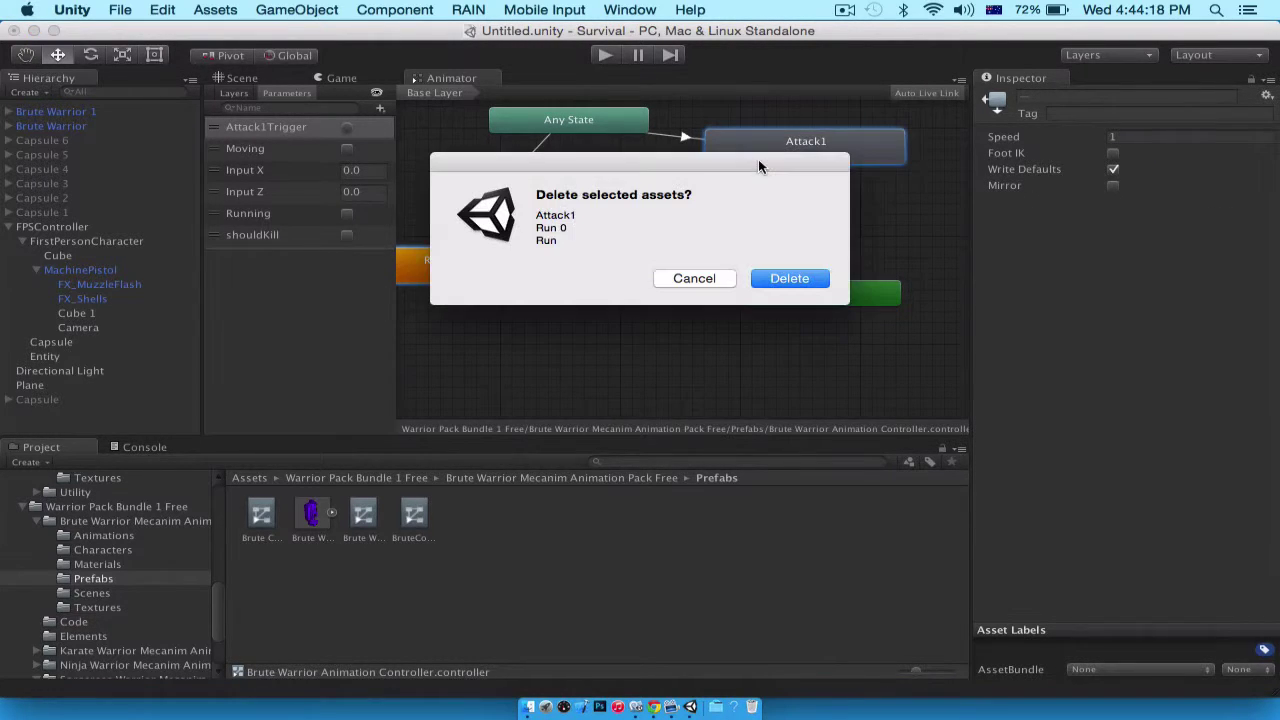
click(805, 281)
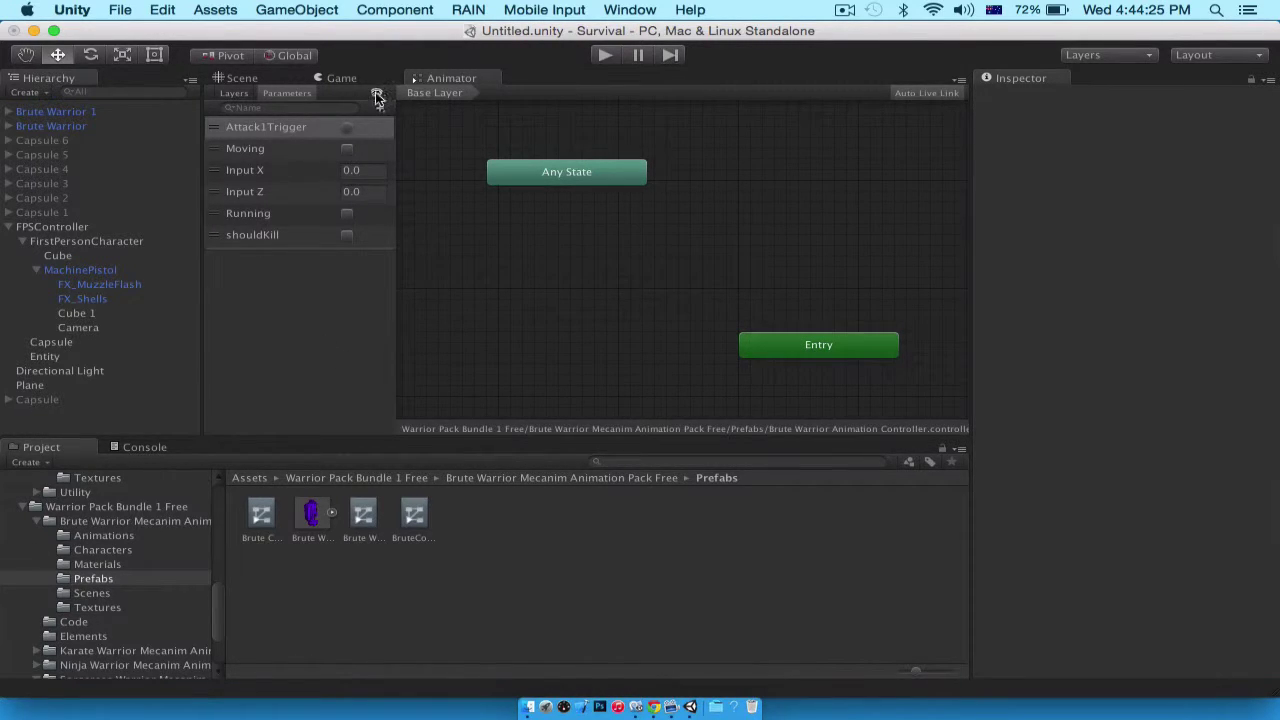
Return to the scene view with Brute Warrior 1 selected and add a Box Collider component to it
click(100, 127)
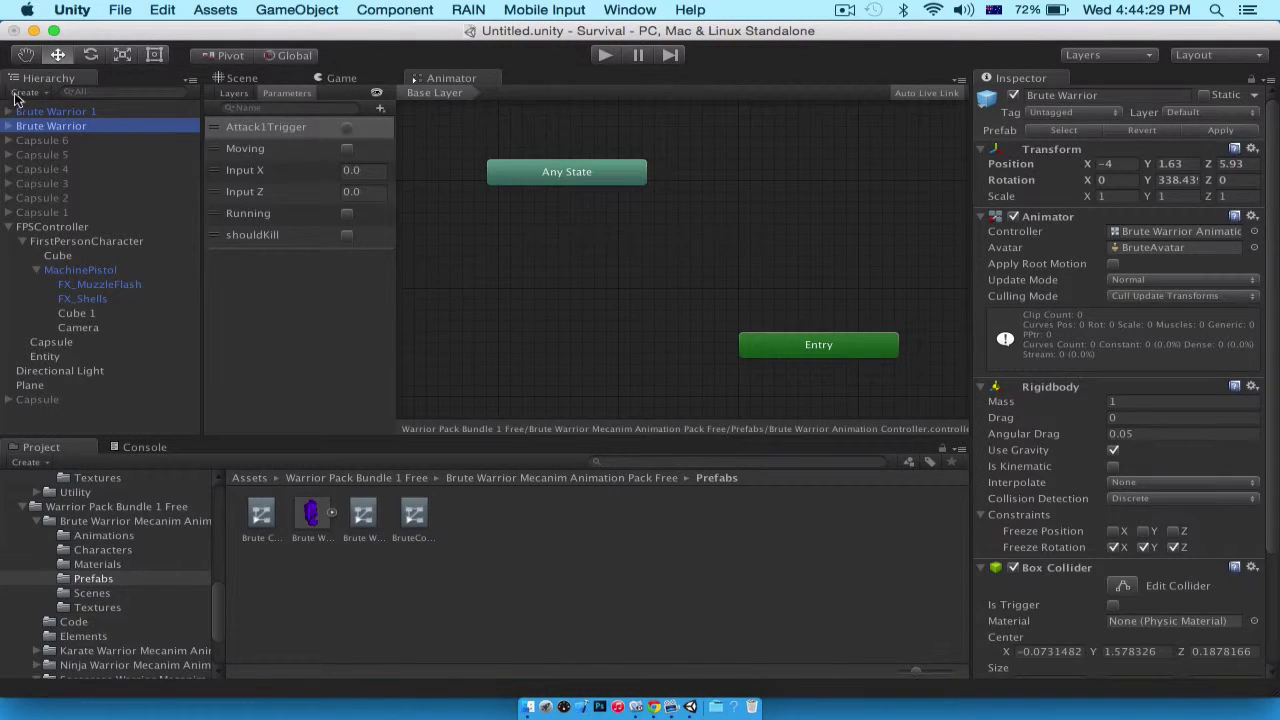
click(88, 107)
click(232, 78)
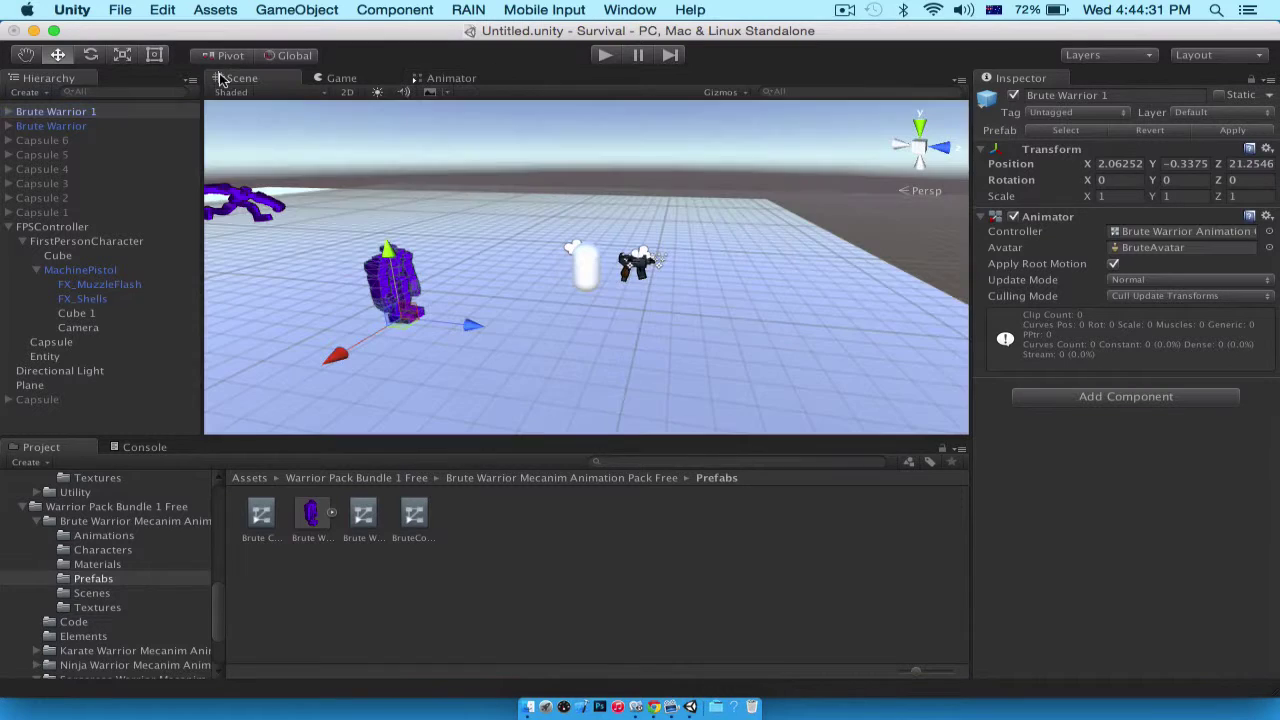
click(1071, 392)
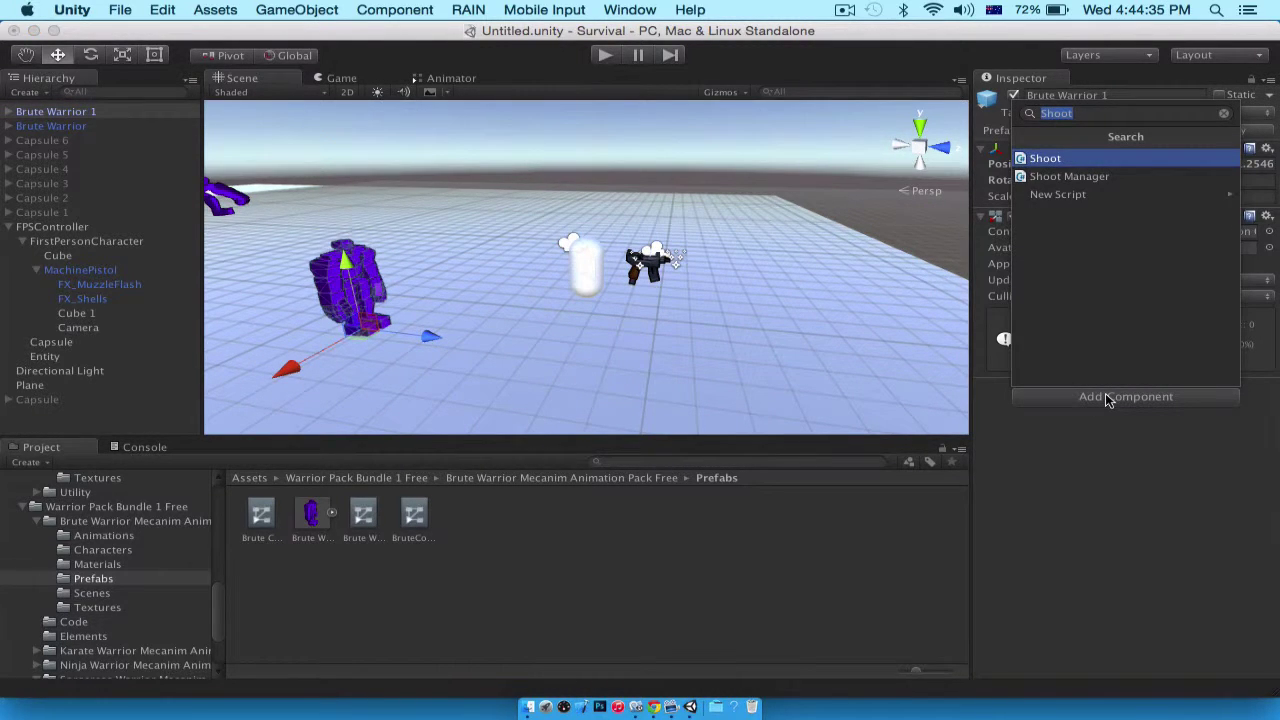
text(box)
key(Return)
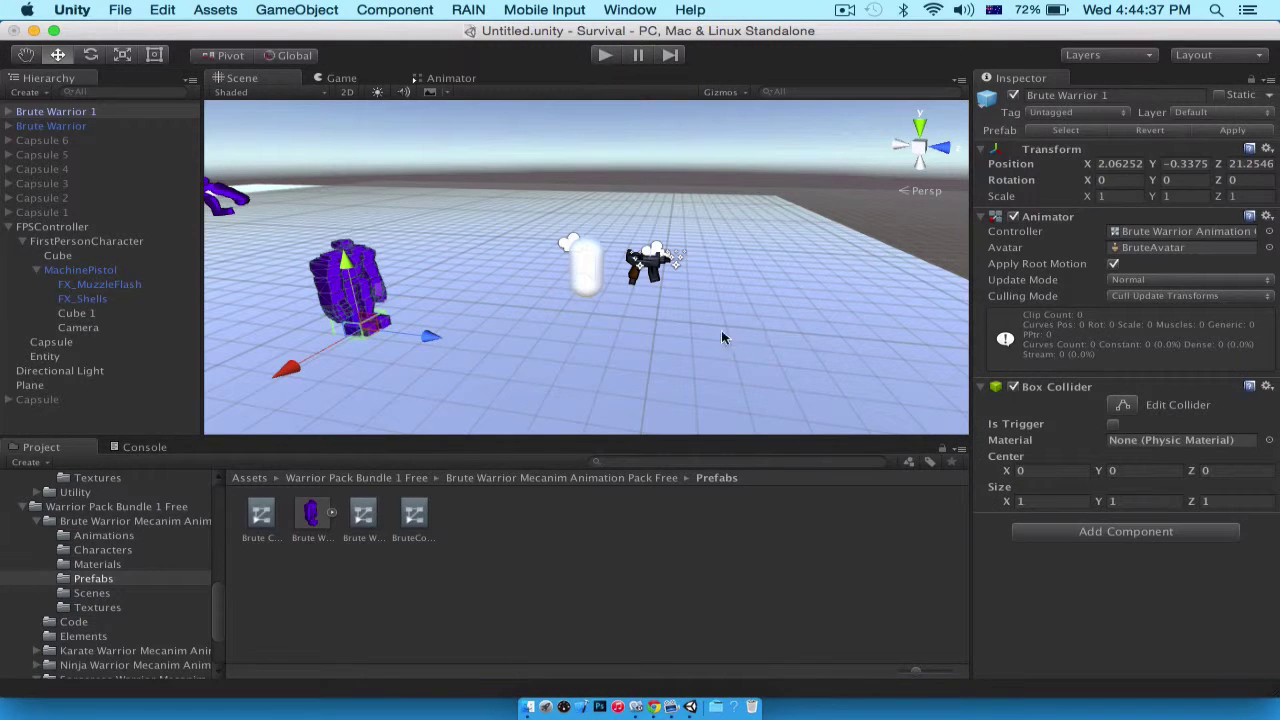
Edit Brute Warrior 1's box collider around the feet, extending it to about 1.27 wide and 1.30 deep
click(1123, 405)
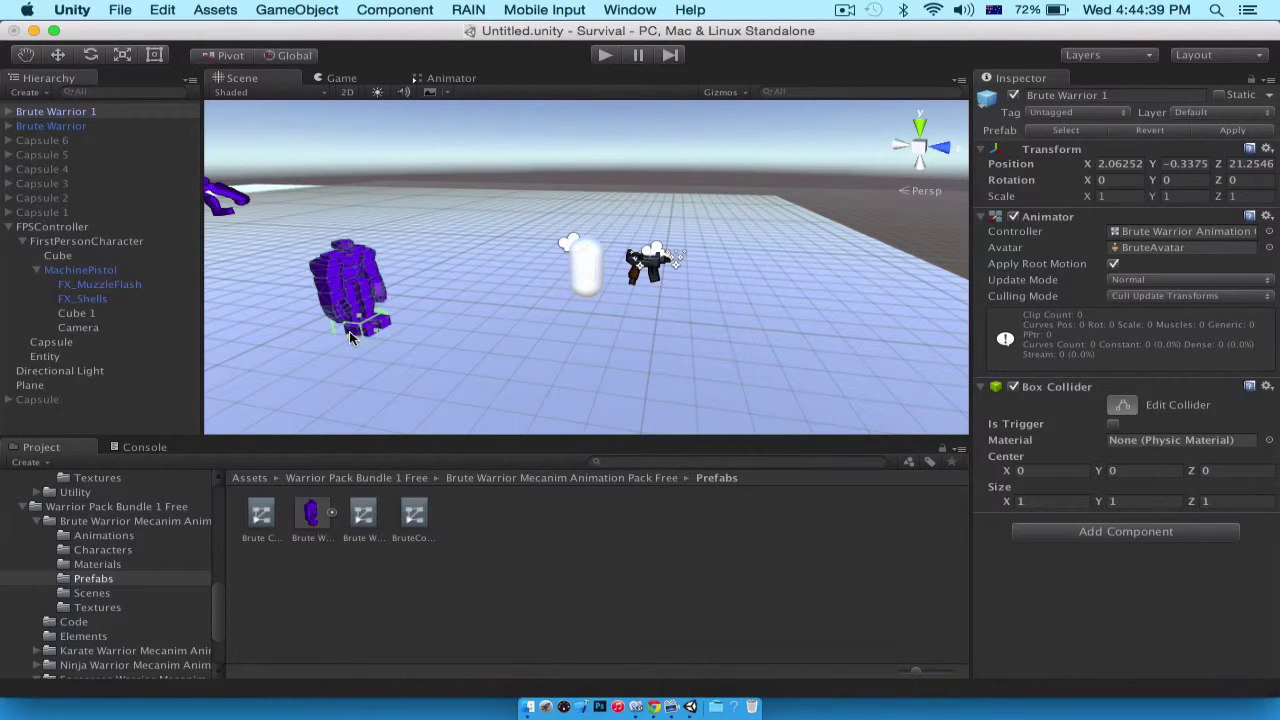
drag(349, 331, 137, 318)
scroll(237, 284, up, 3)
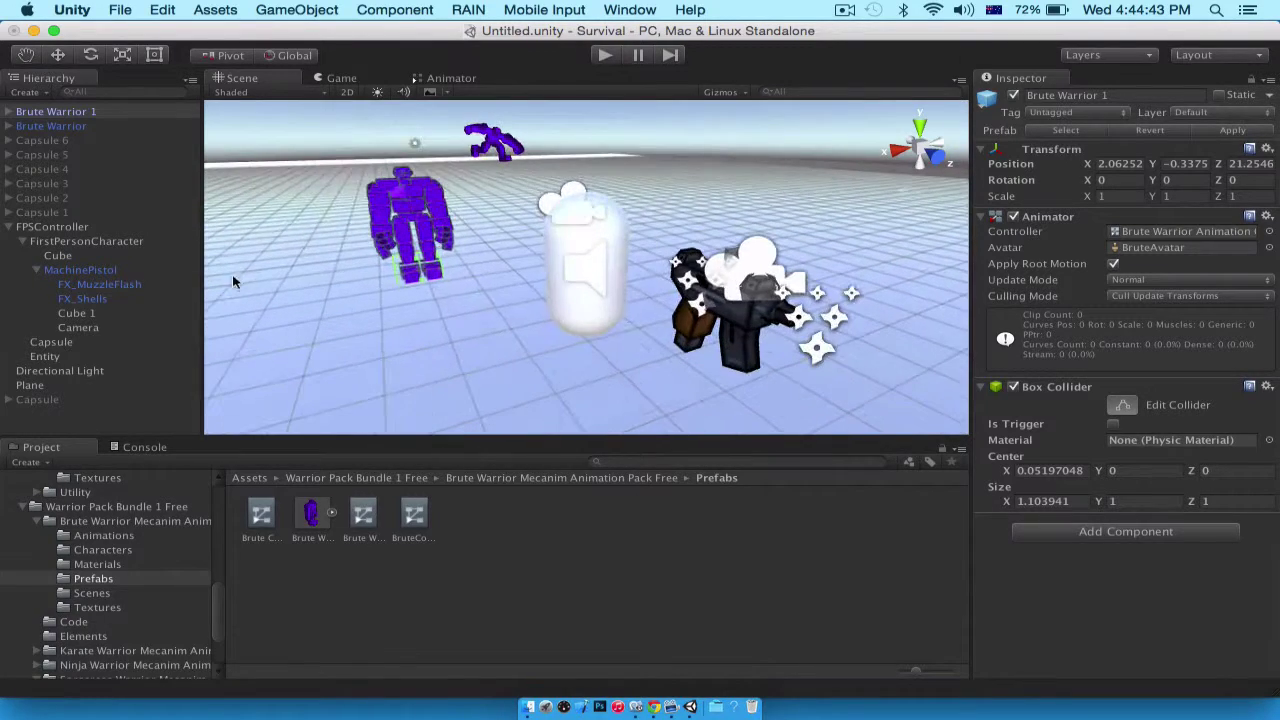
double_click(42, 124)
double_click(42, 113)
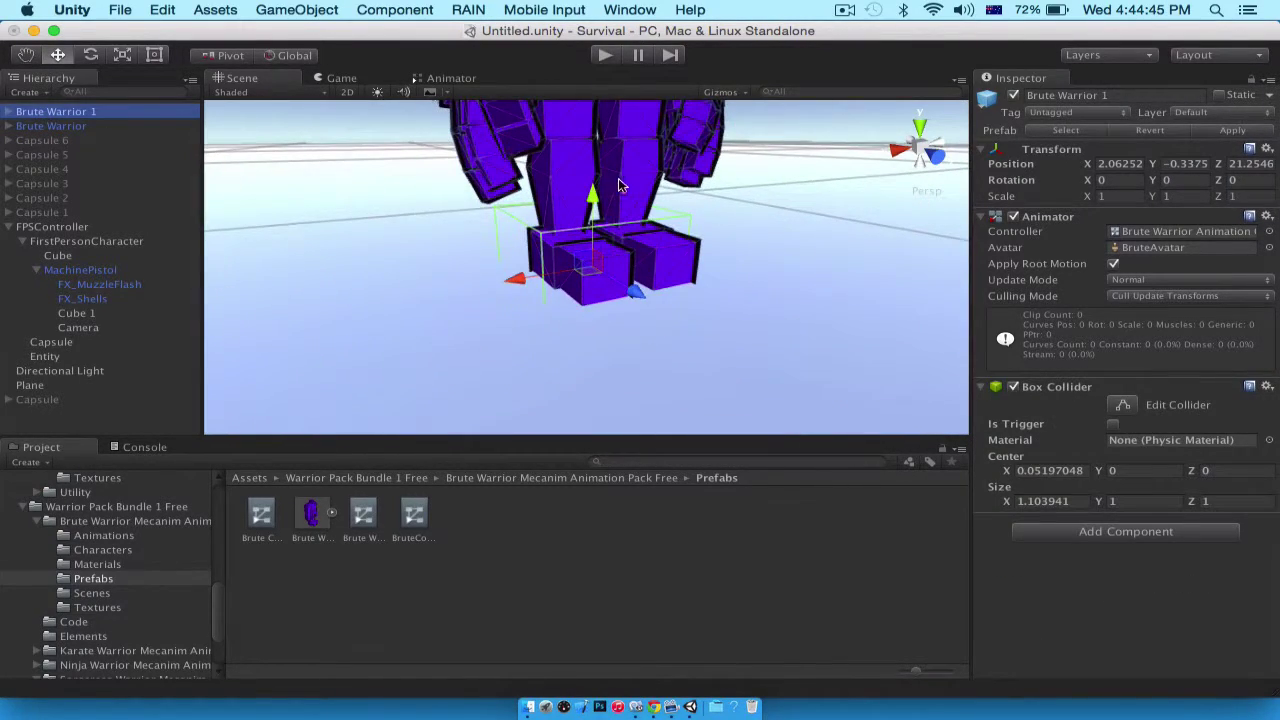
scroll(665, 204, up, 5)
scroll(665, 206, down, 5)
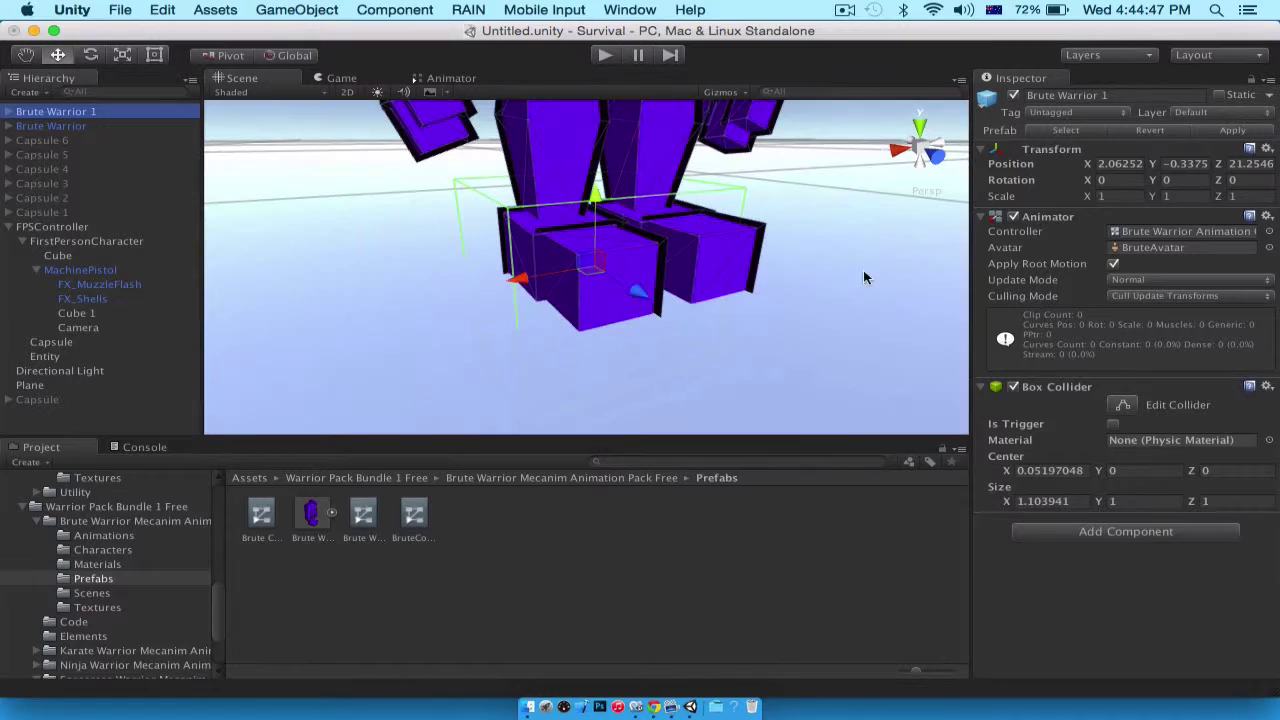
click(1119, 405)
drag(670, 252, 685, 316)
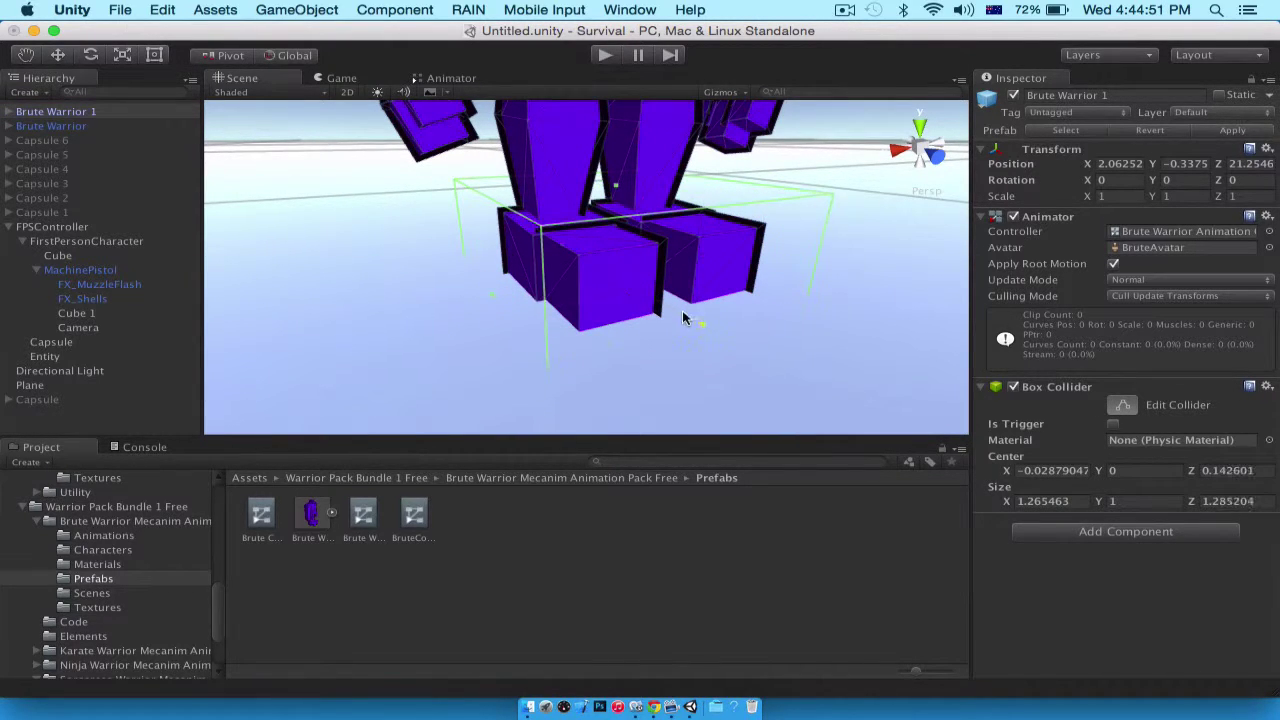
alt+drag(458, 295, 763, 314)
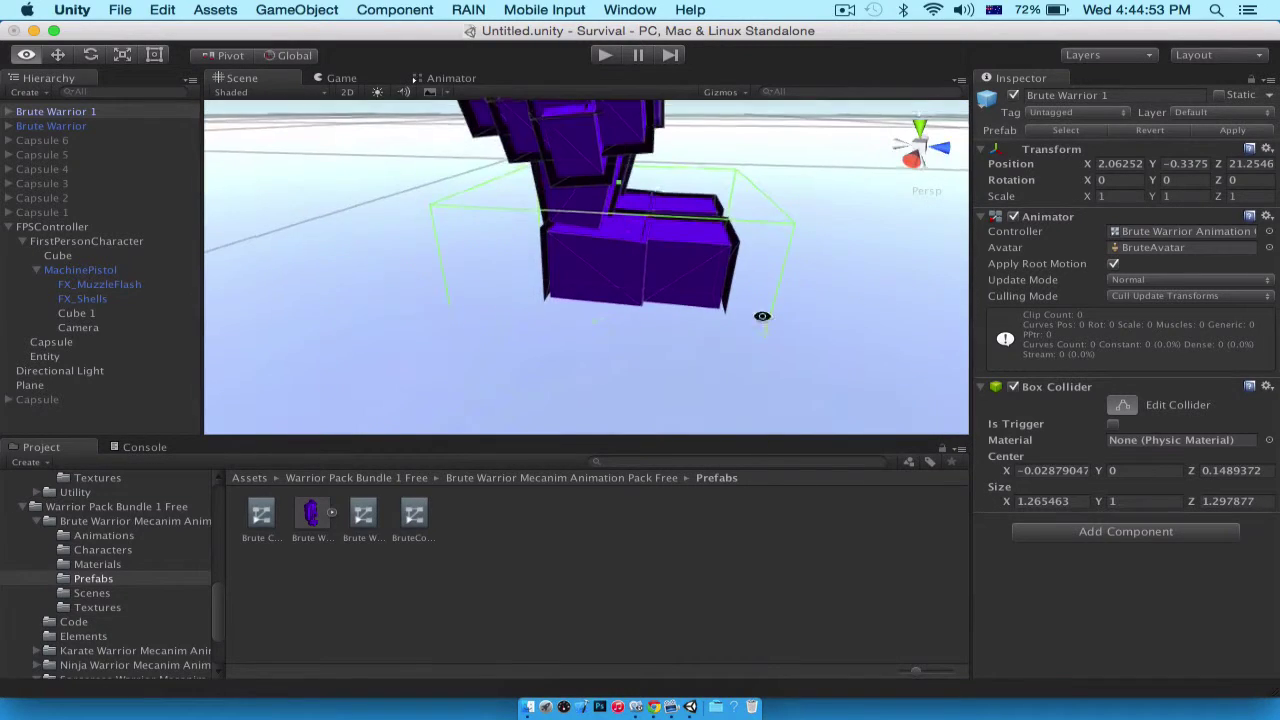
Raise the top face of Brute Warrior 1's box collider above its head, to a height of about 3.67
scroll(762, 313, down, 10)
scroll(763, 313, up, 5)
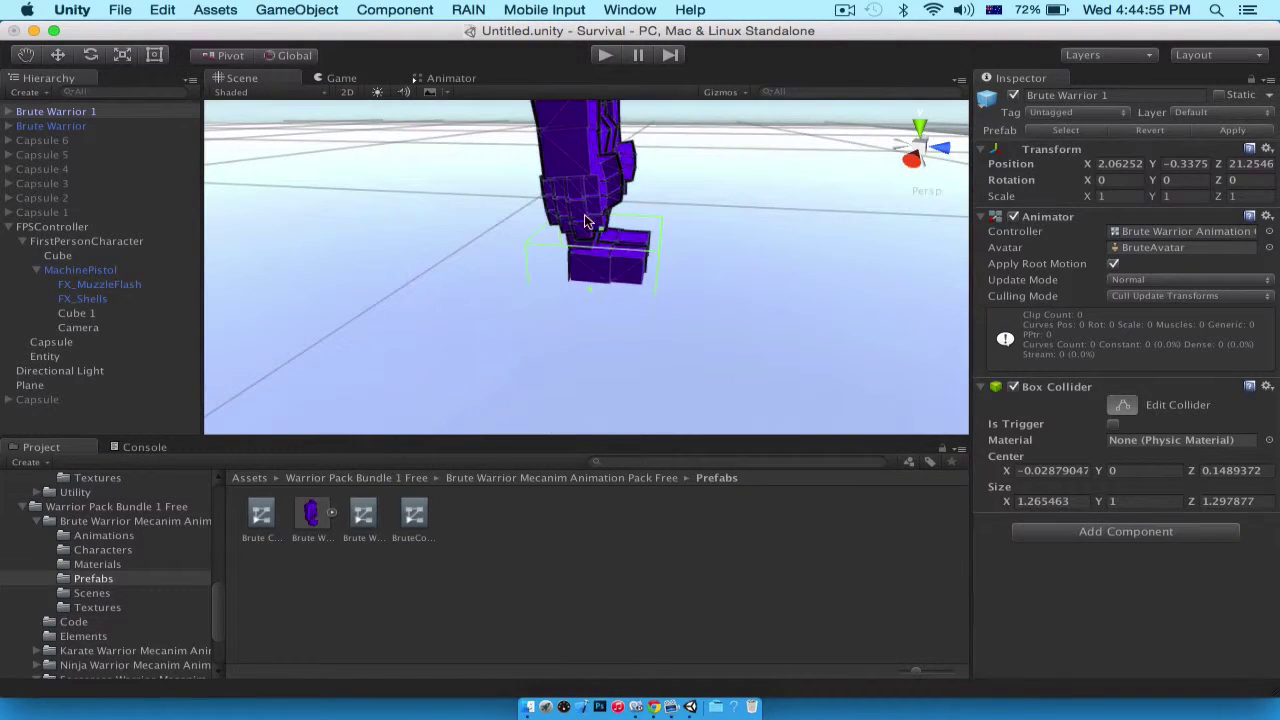
click(607, 233)
key(w)
click(606, 240)
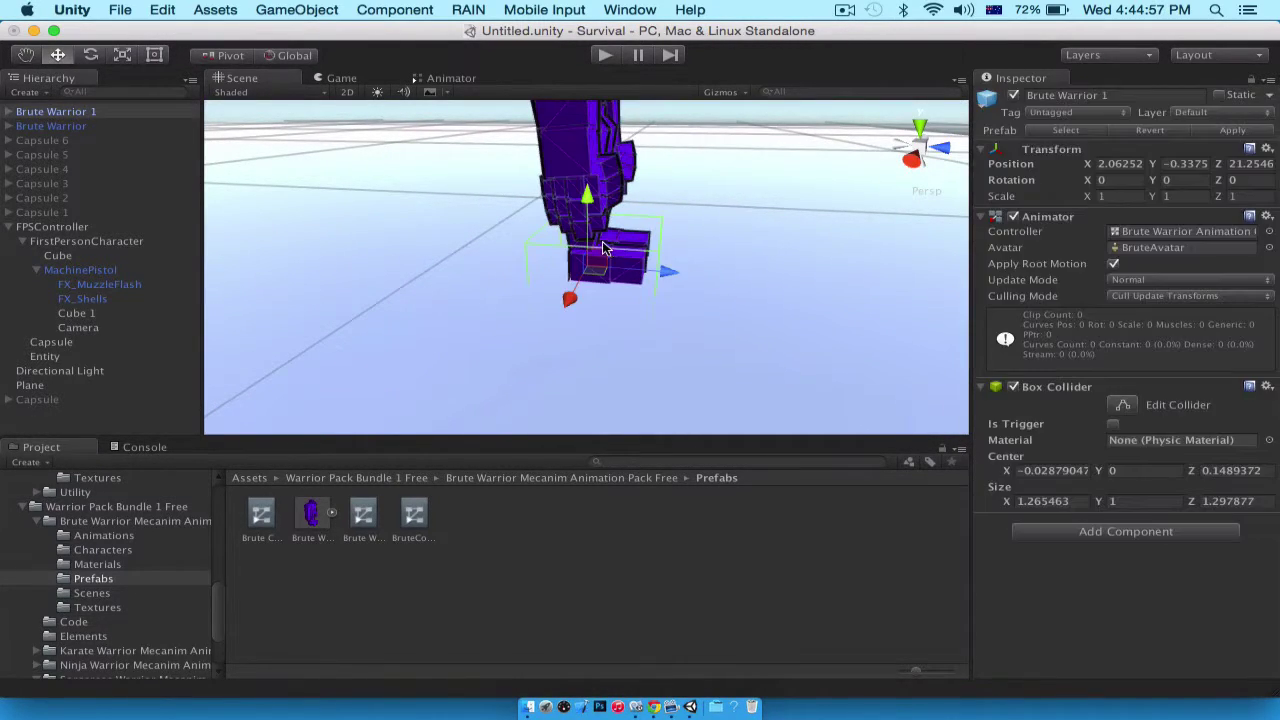
click(1123, 404)
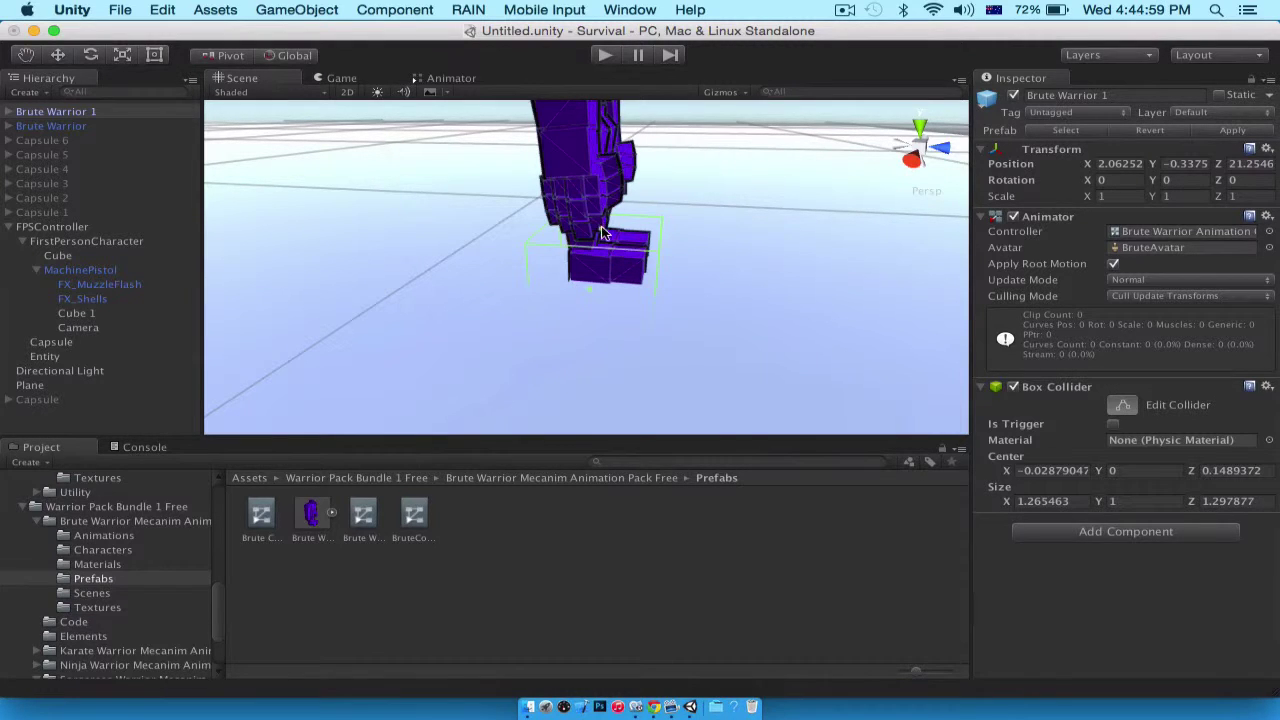
drag(601, 231, 603, 99)
scroll(601, 242, down, 8)
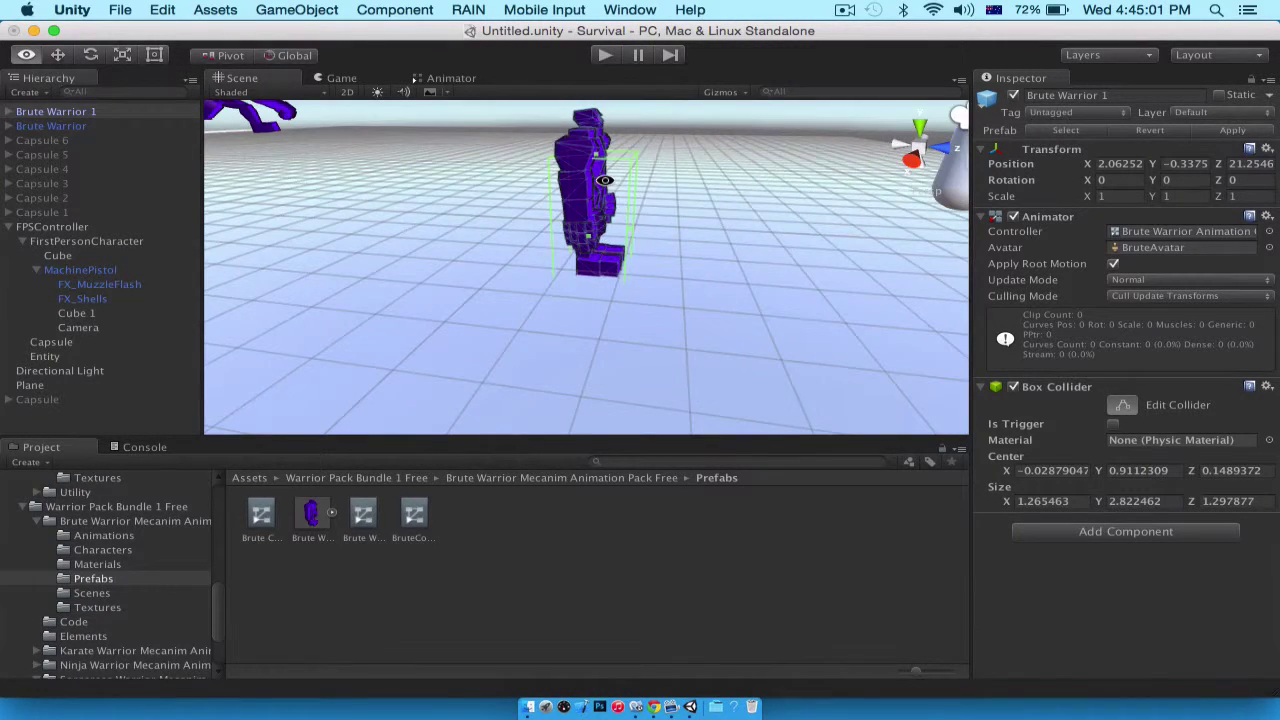
alt+drag(604, 180, 360, 206)
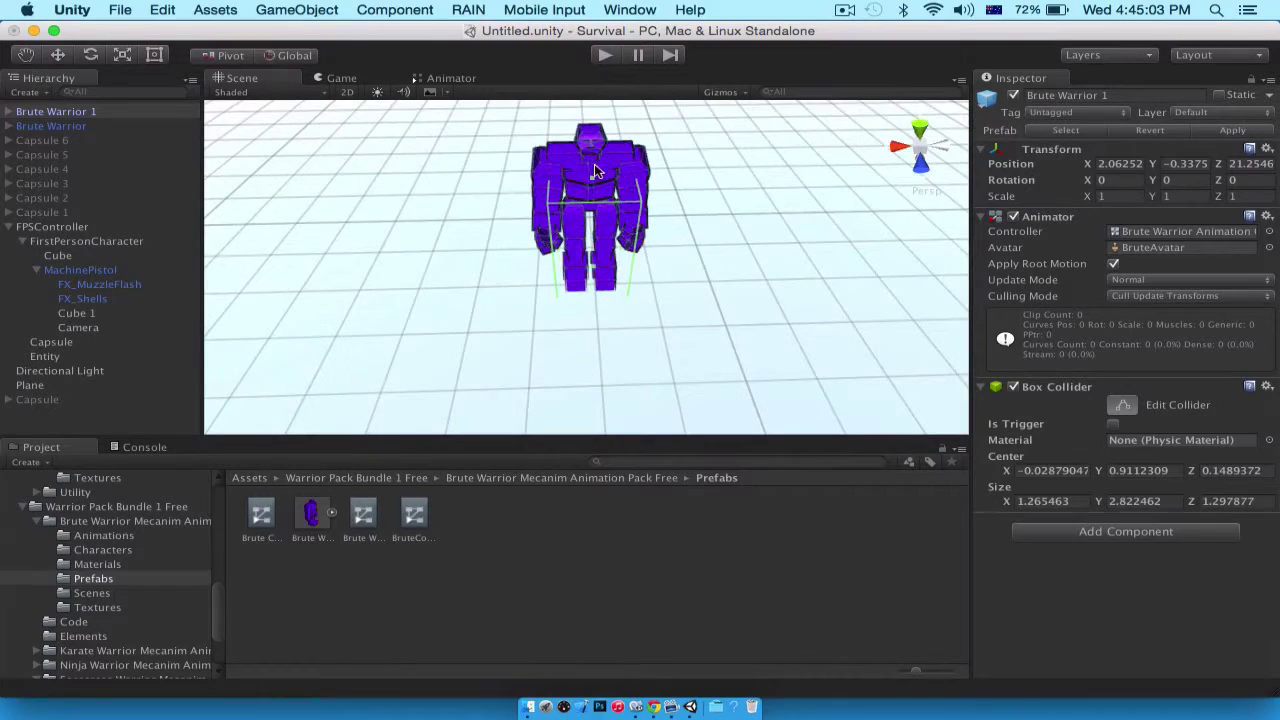
drag(594, 195, 518, 135)
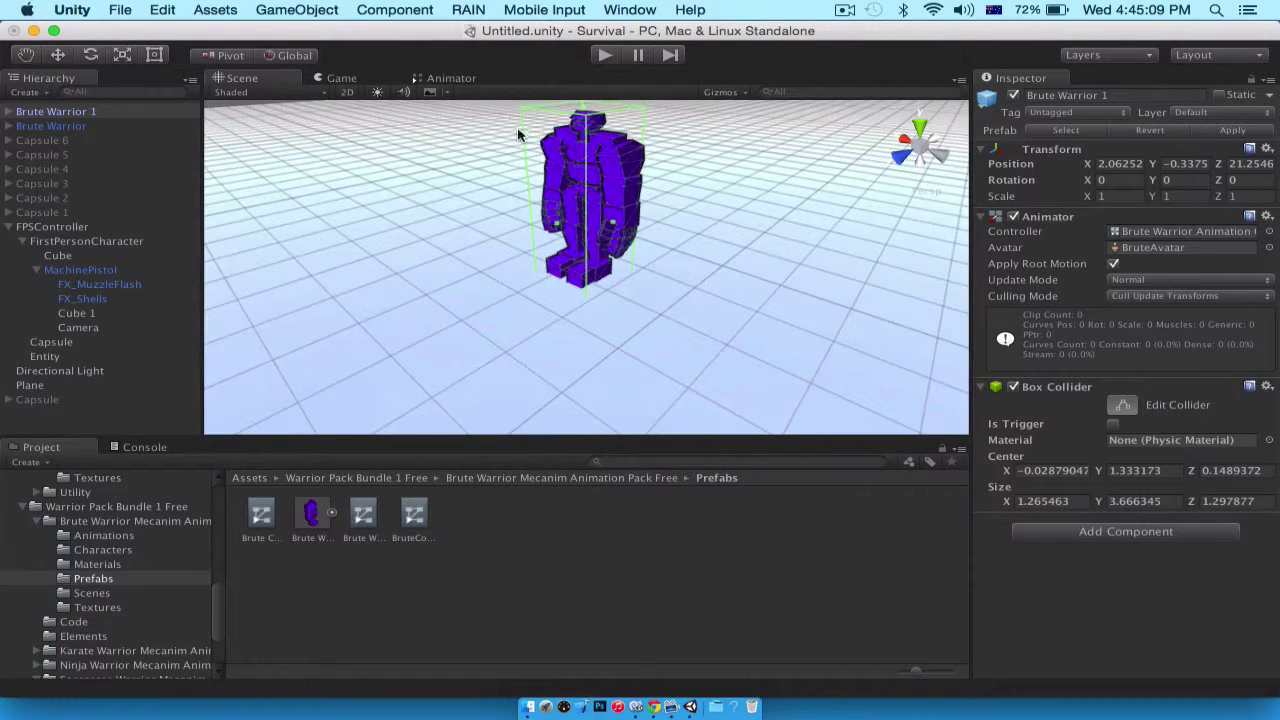
Widen the box collider to about 2.22 so it covers both arms and extend its depth to about 1.40
drag(617, 226, 634, 230)
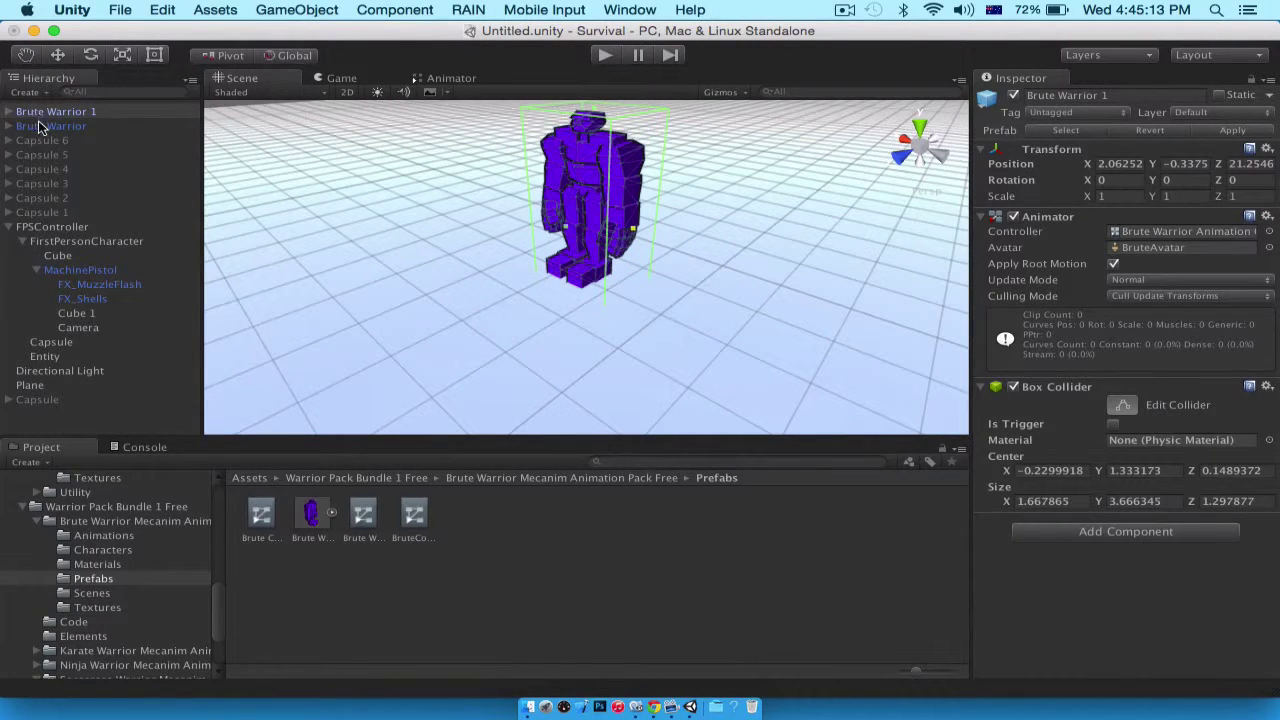
click(50, 126)
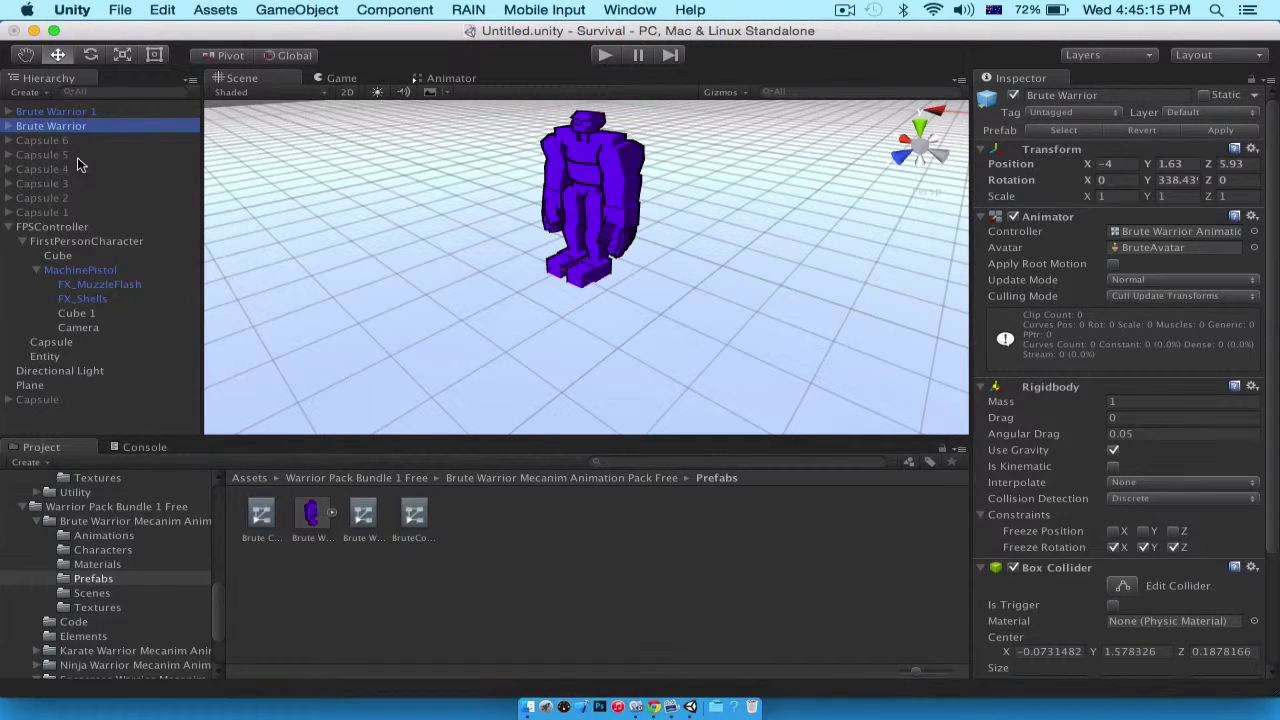
click(150, 111)
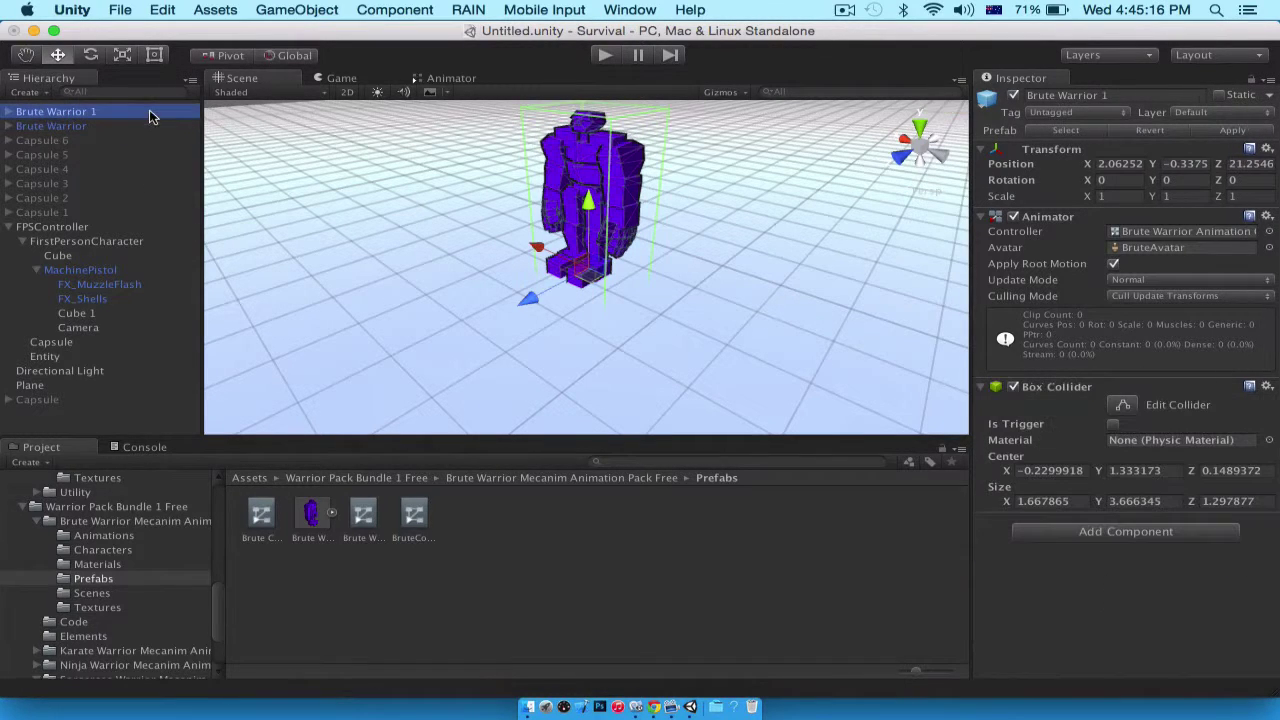
click(1111, 415)
click(1119, 405)
alt+drag(502, 191, 932, 191)
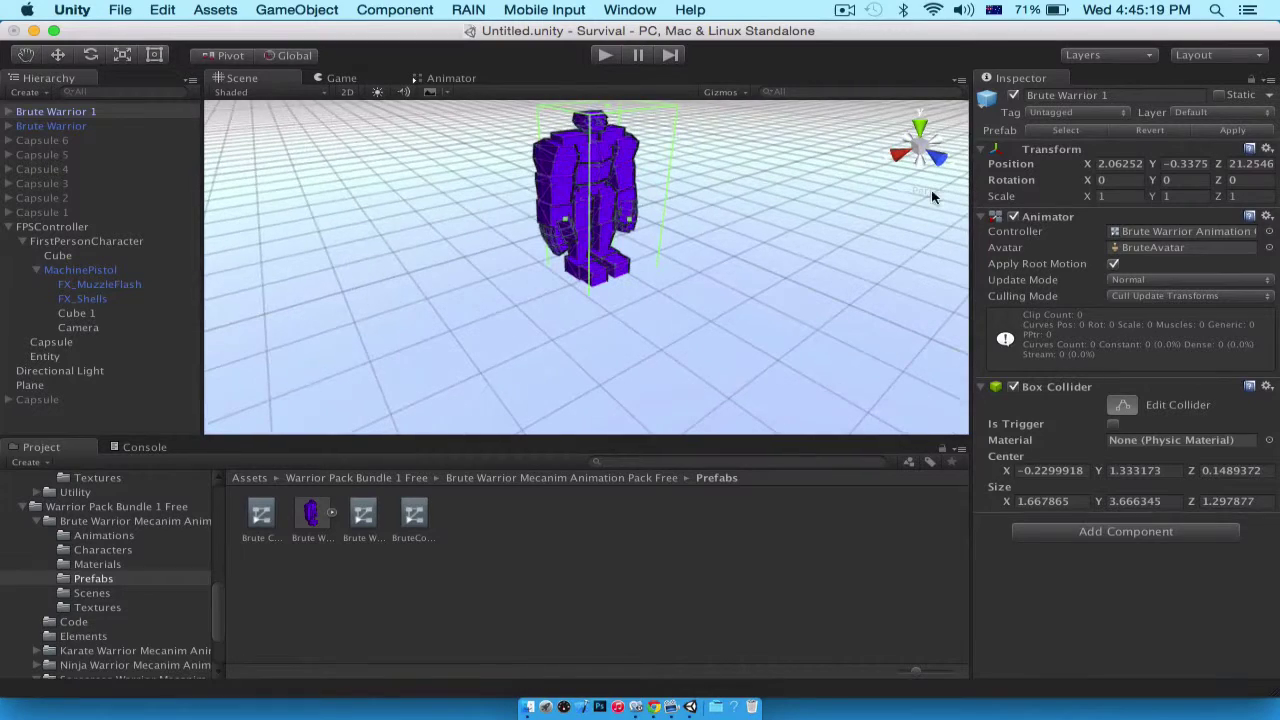
drag(566, 220, 536, 229)
alt+drag(433, 260, 694, 260)
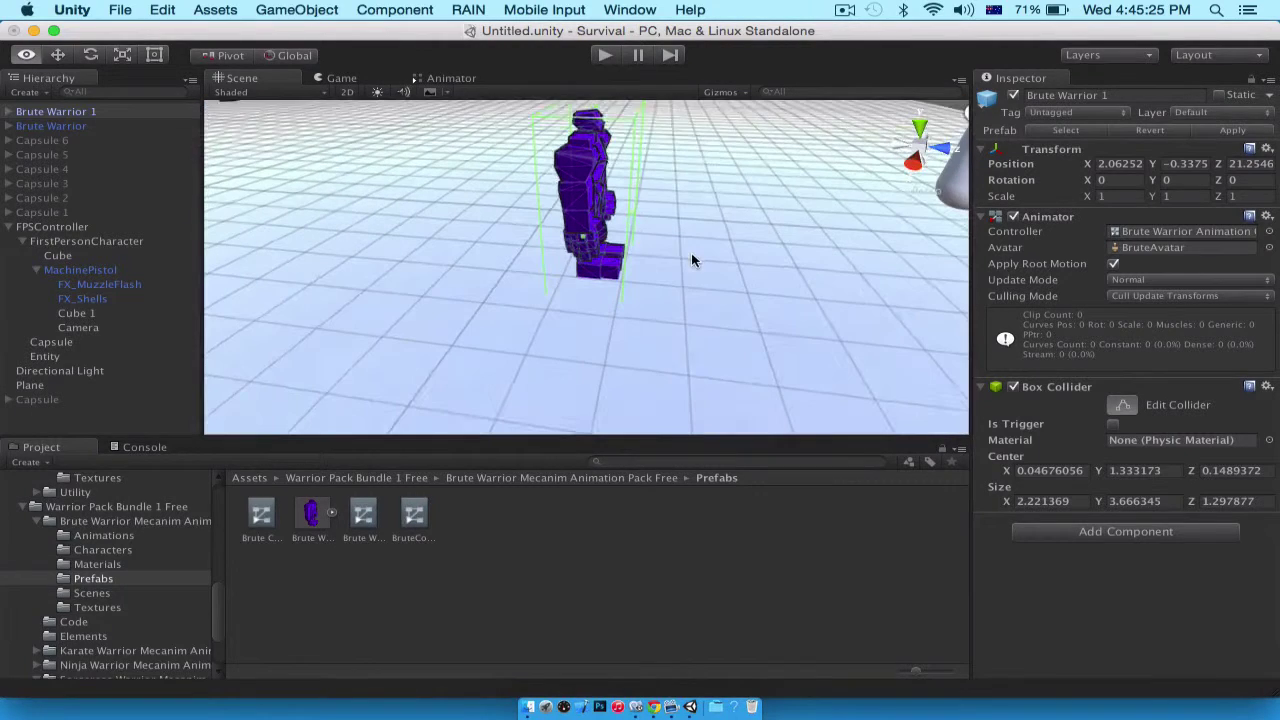
drag(627, 214, 633, 214)
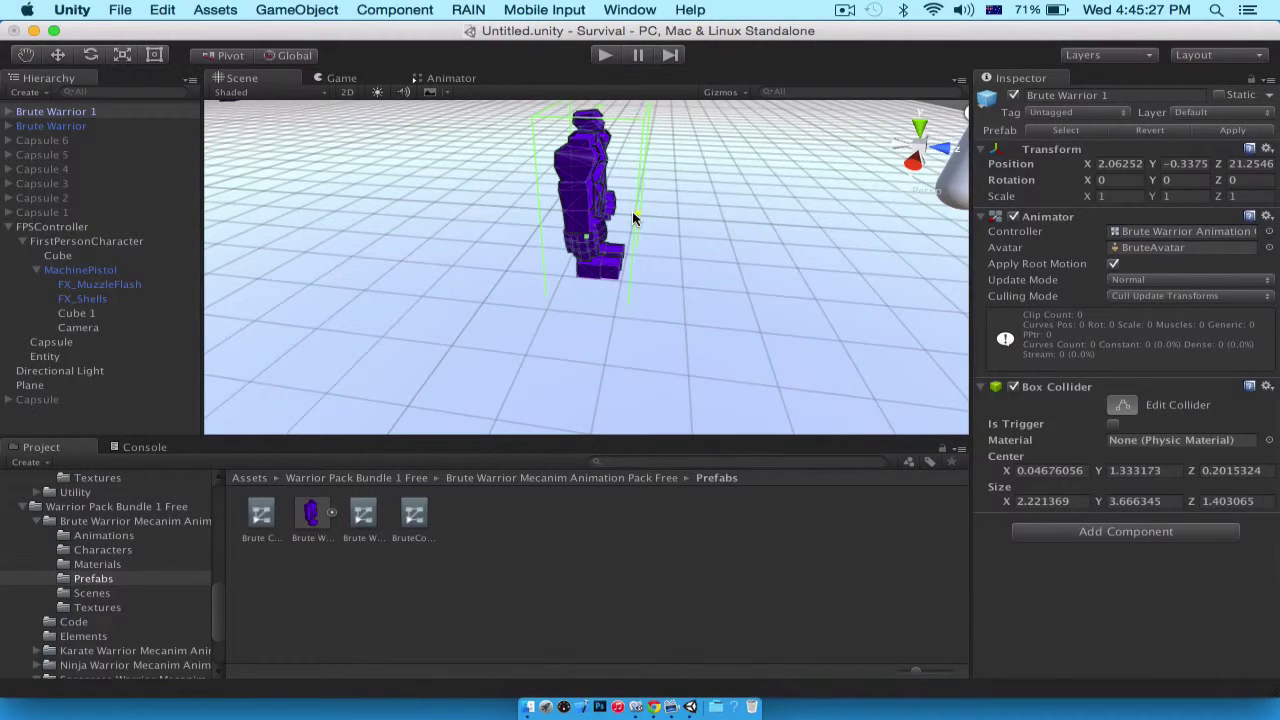
Add a Rigidbody component to Brute Warrior 1
click(1062, 531)
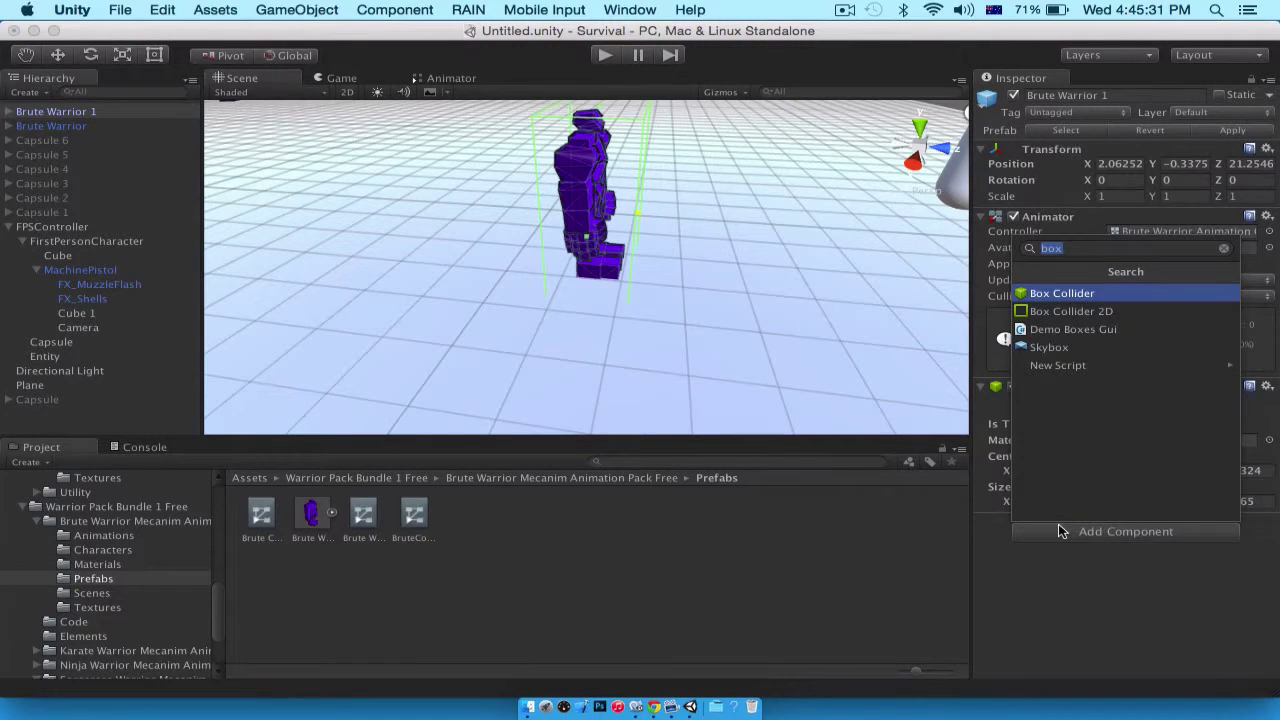
text(rigi)
key(Return)
scroll(1000, 525, down, 2)
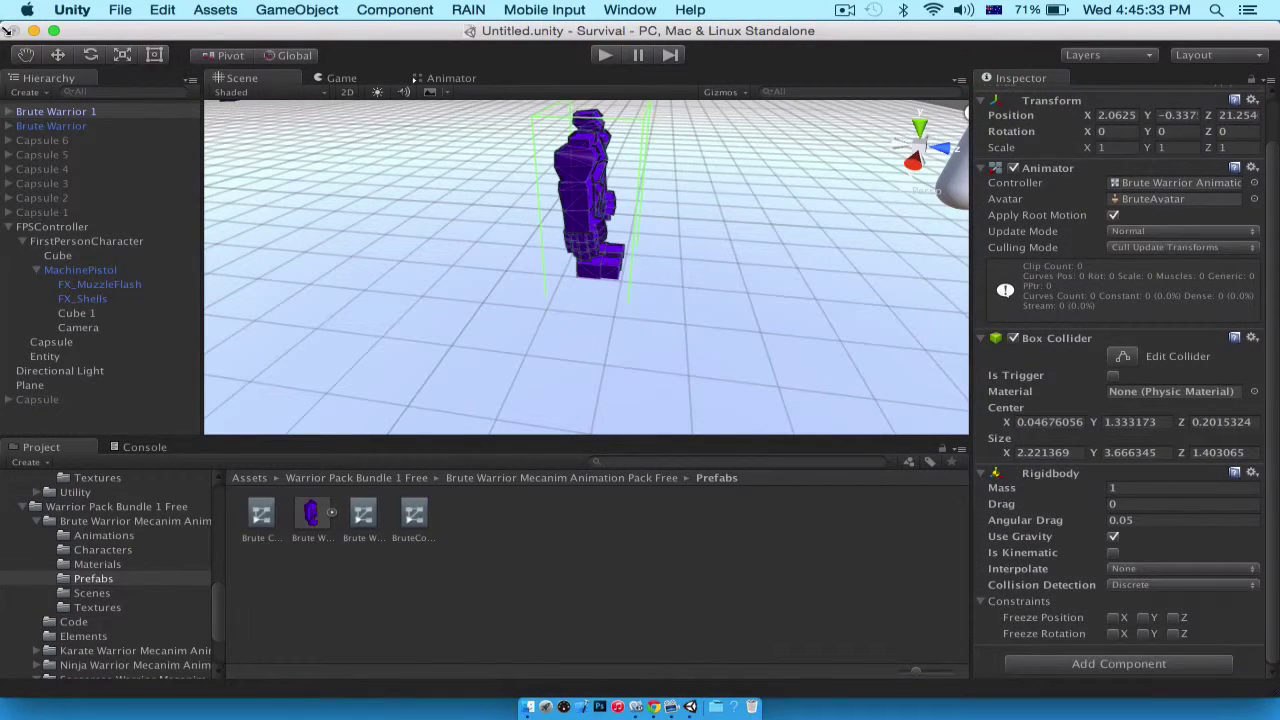
Examine the original Brute Warrior's components and child objects and compare them with those of Brute Warrior 1
click(8, 126)
click(34, 128)
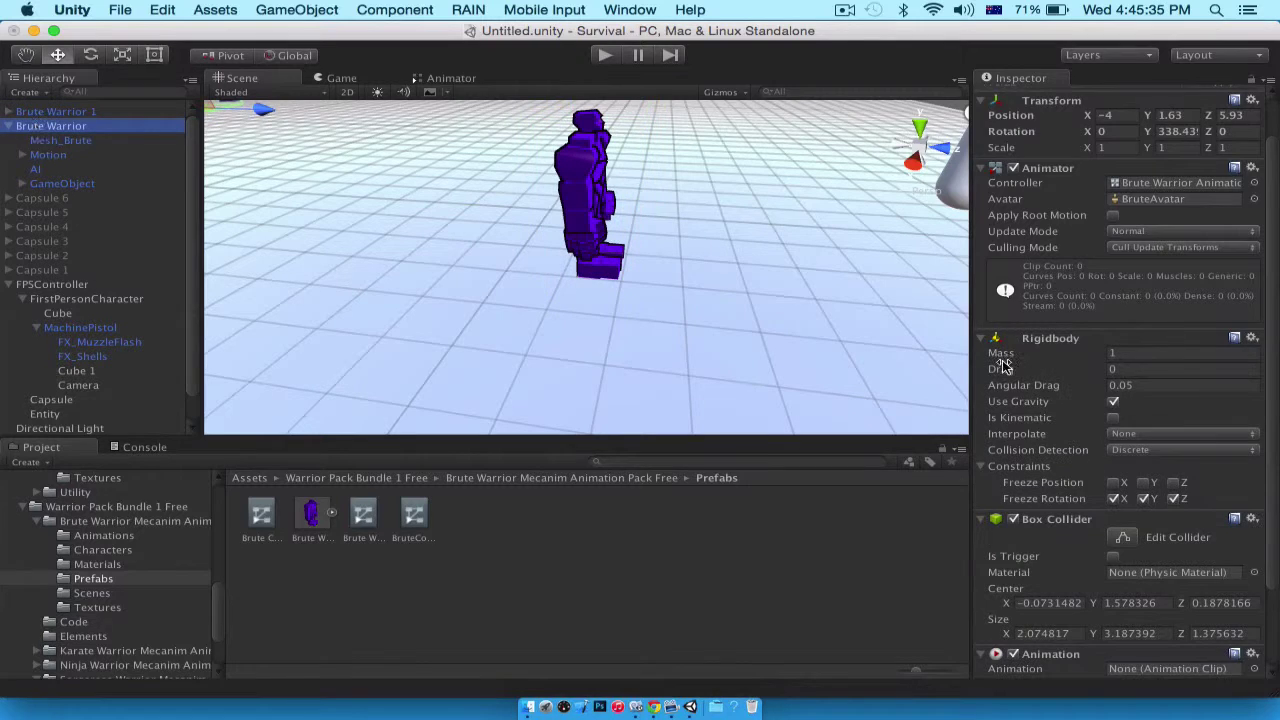
scroll(1003, 365, down, 3)
scroll(1004, 358, up, 4)
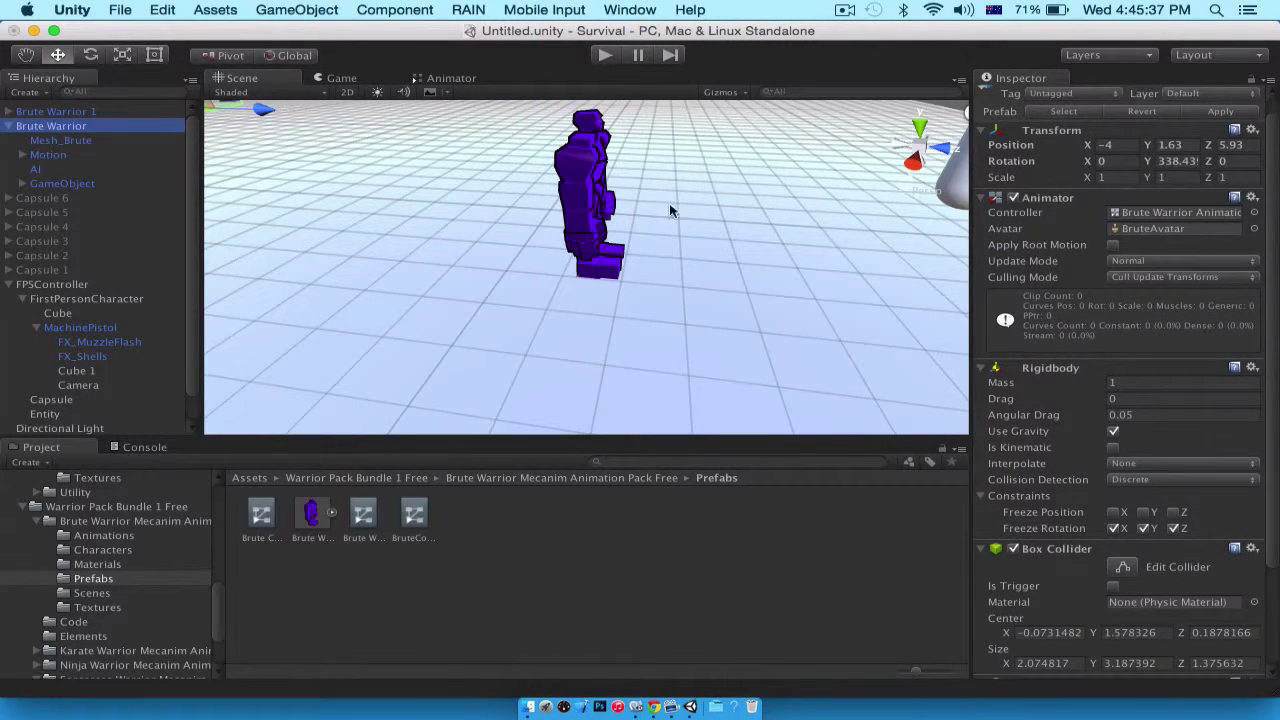
click(575, 182)
click(45, 114)
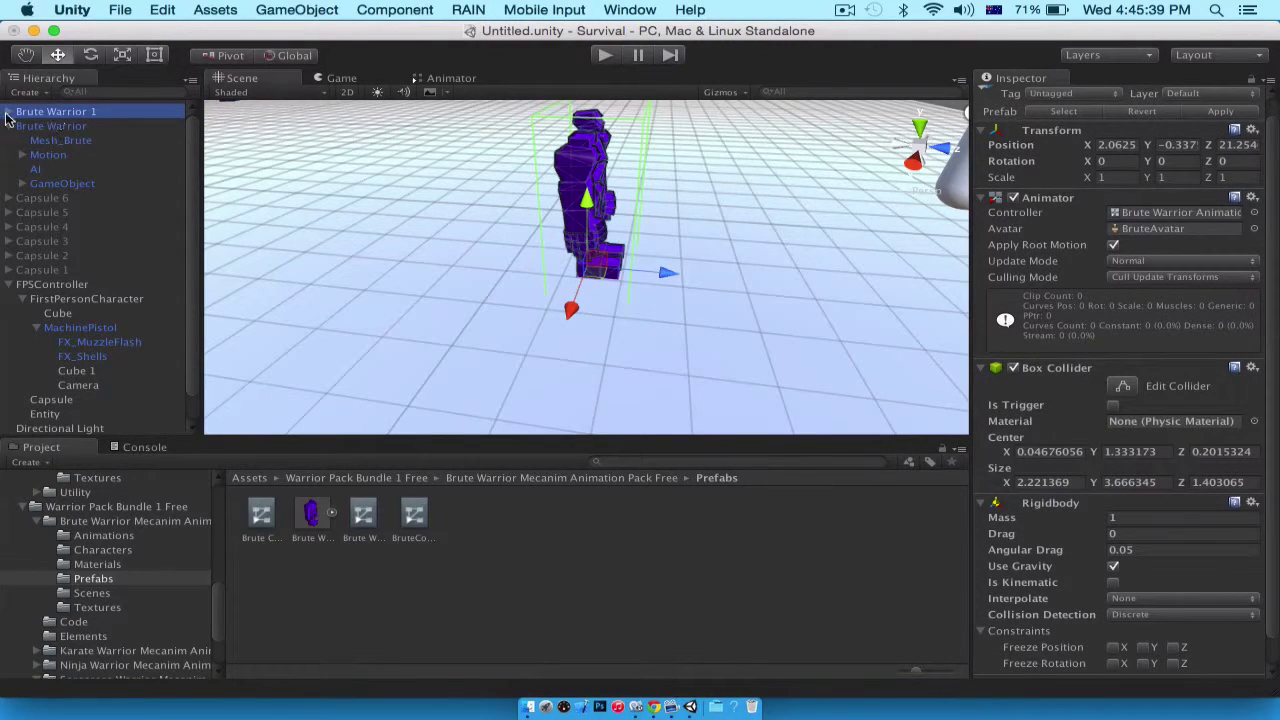
click(7, 112)
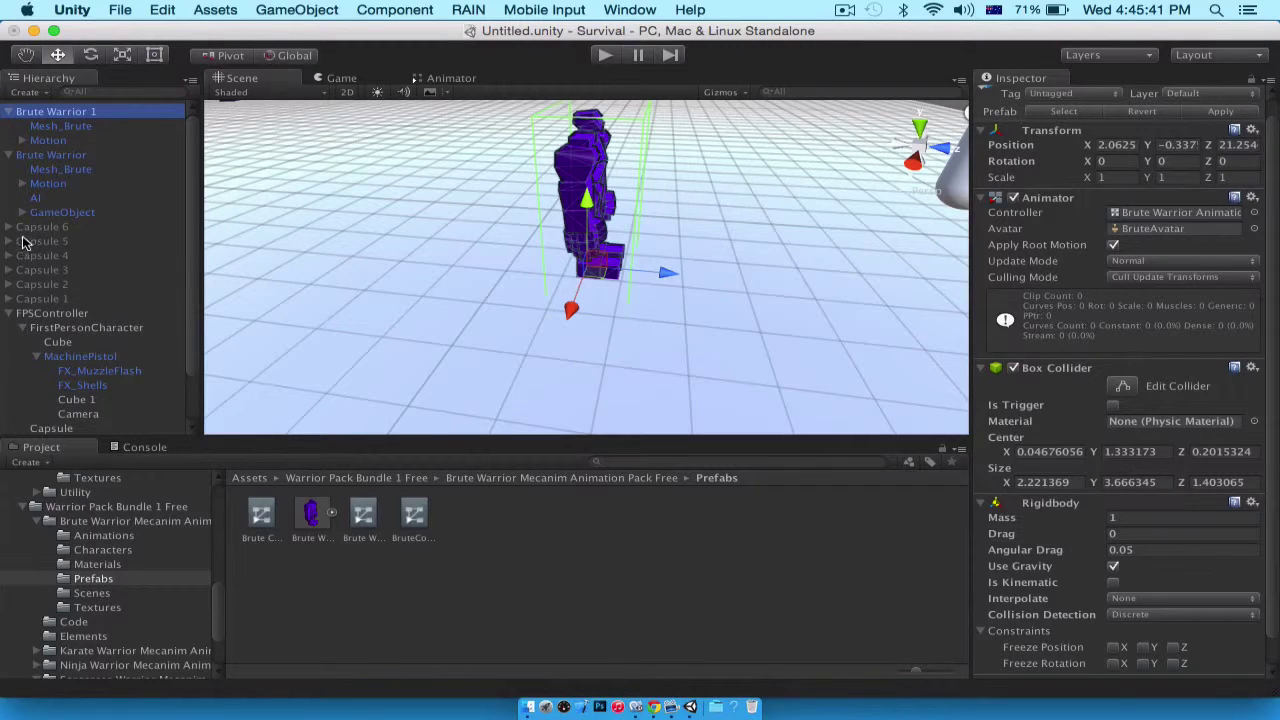
scroll(116, 297, down, 3)
scroll(116, 297, up, 3)
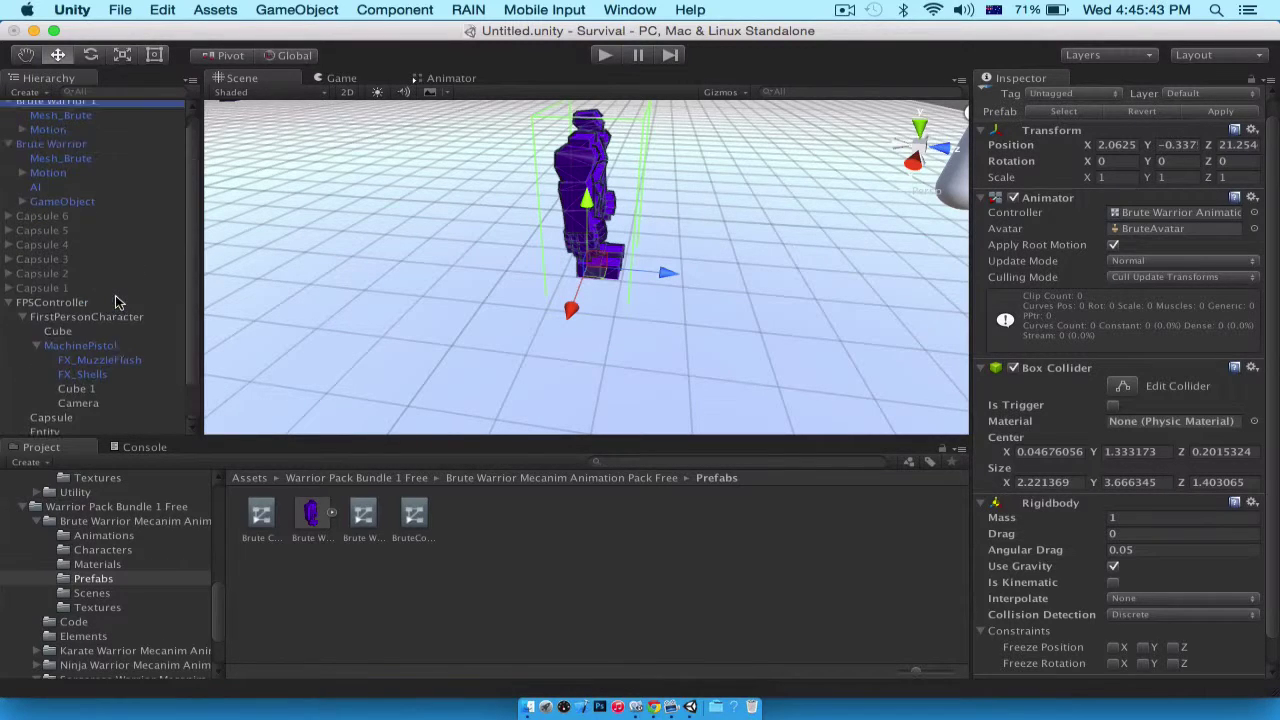
scroll(116, 297, down, 3)
scroll(103, 300, up, 3)
Activate the disabled Capsule 5 object in the scene
click(31, 244)
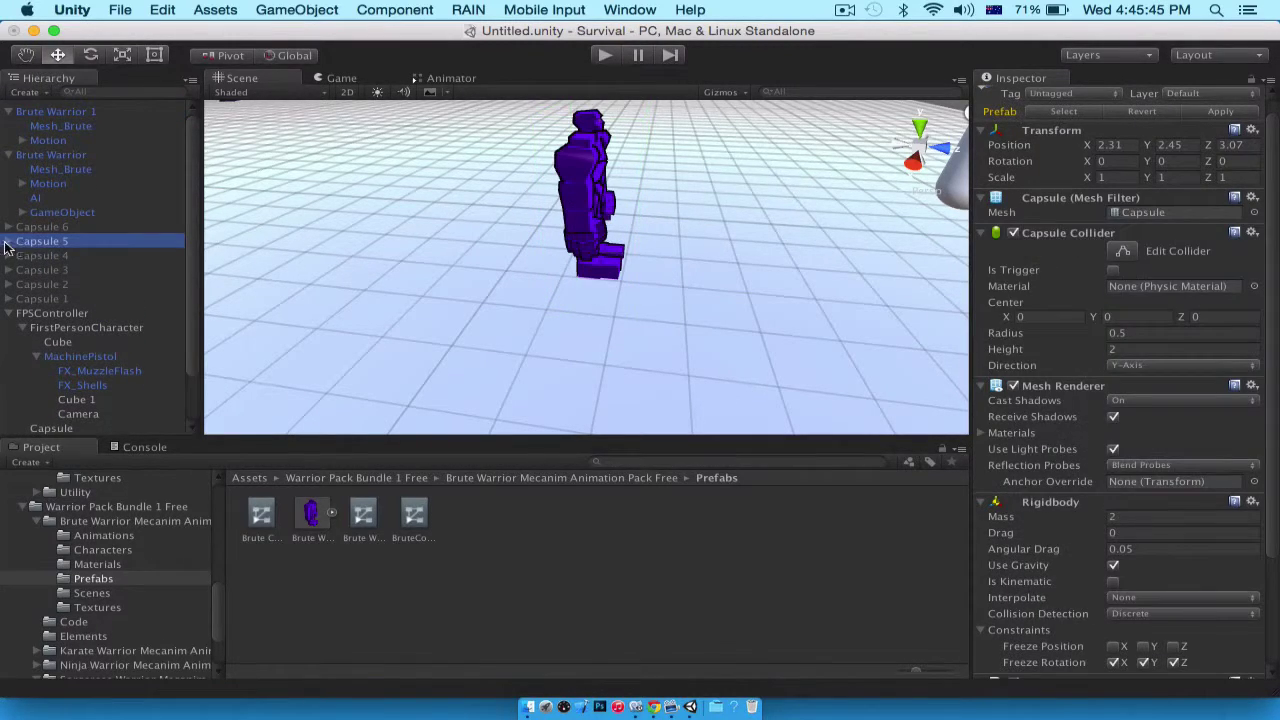
scroll(489, 141, down, 5)
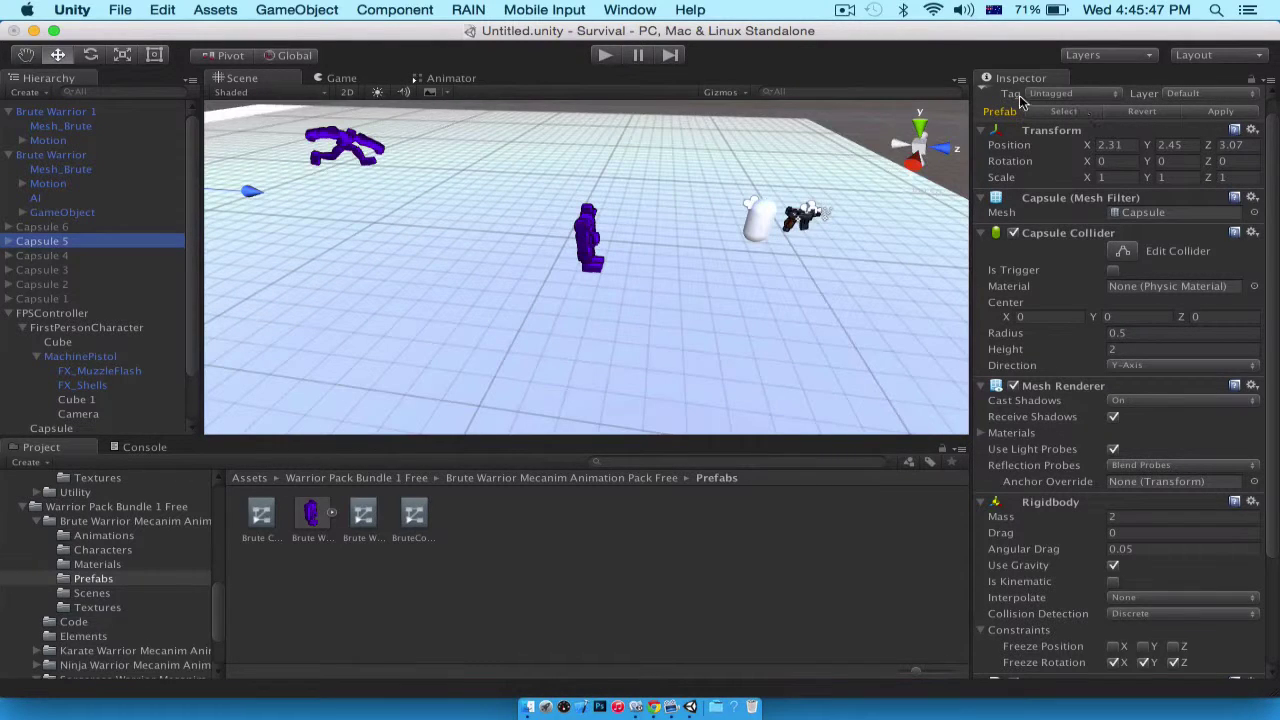
scroll(1012, 103, up, 1)
click(1016, 95)
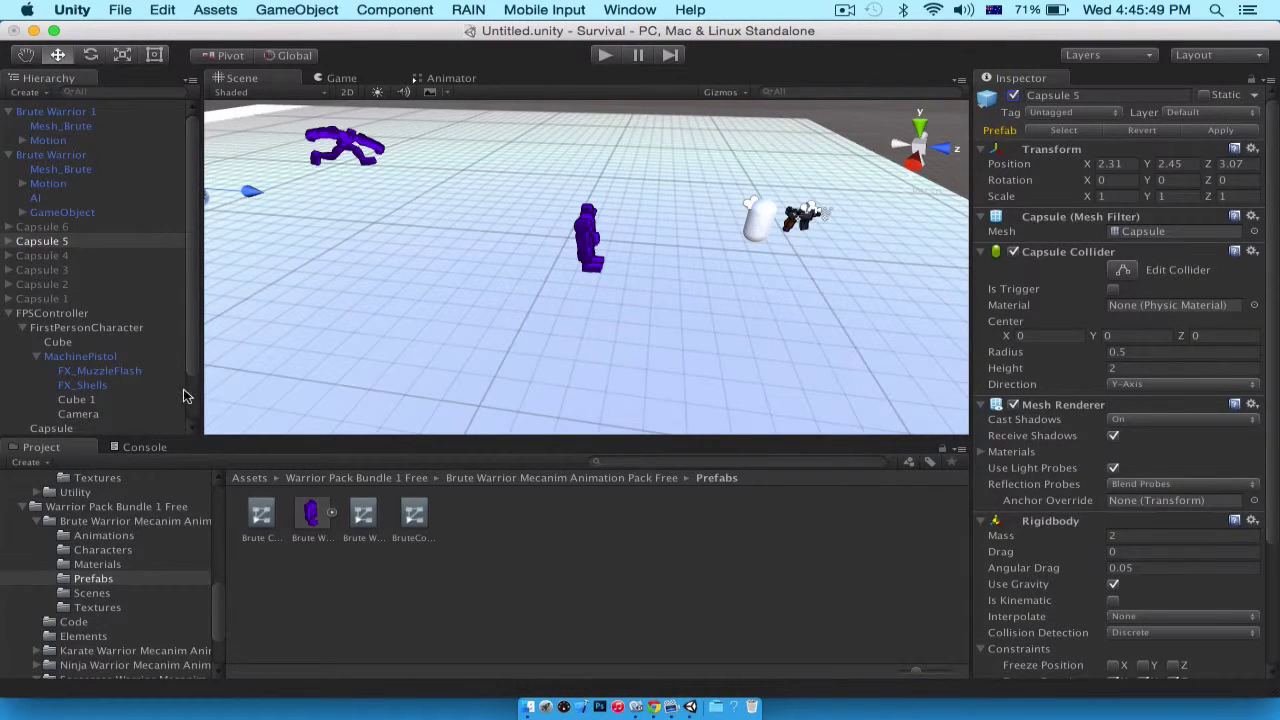
scroll(327, 319, down, 2)
click(467, 202)
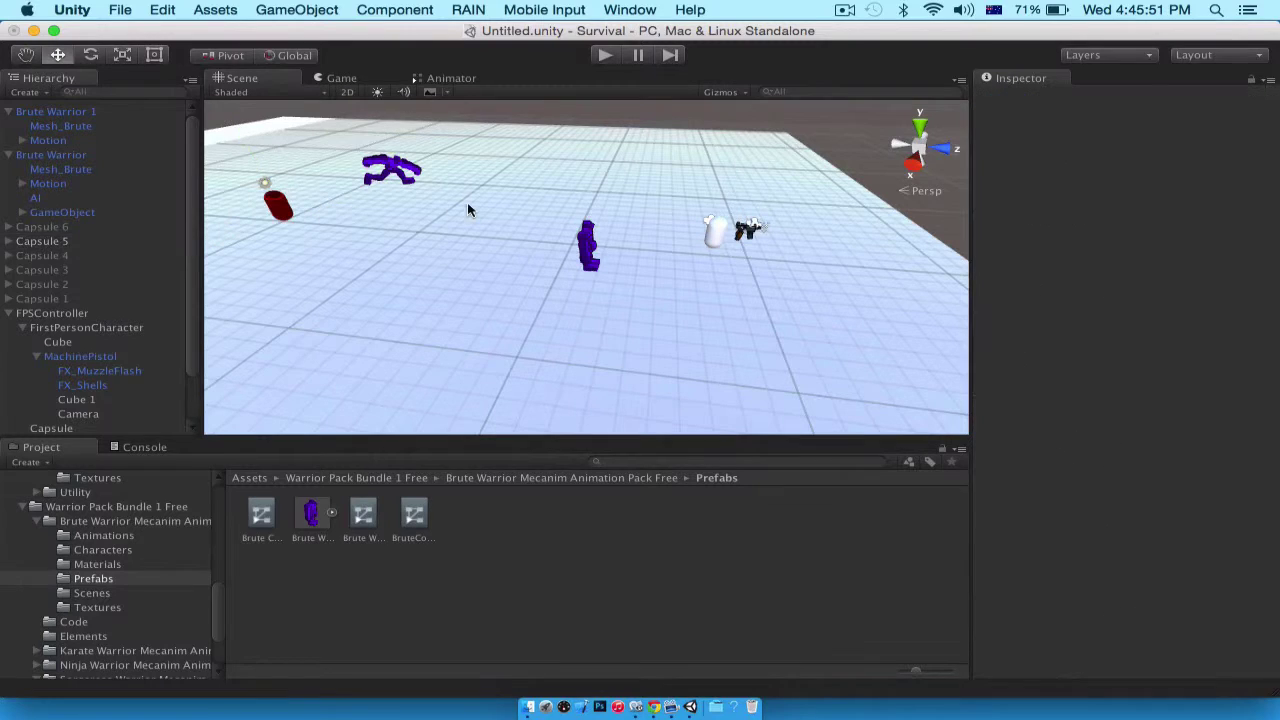
Move the AI and GameObject children of Capsule 5 under Brute Warrior 1
click(274, 214)
click(9, 243)
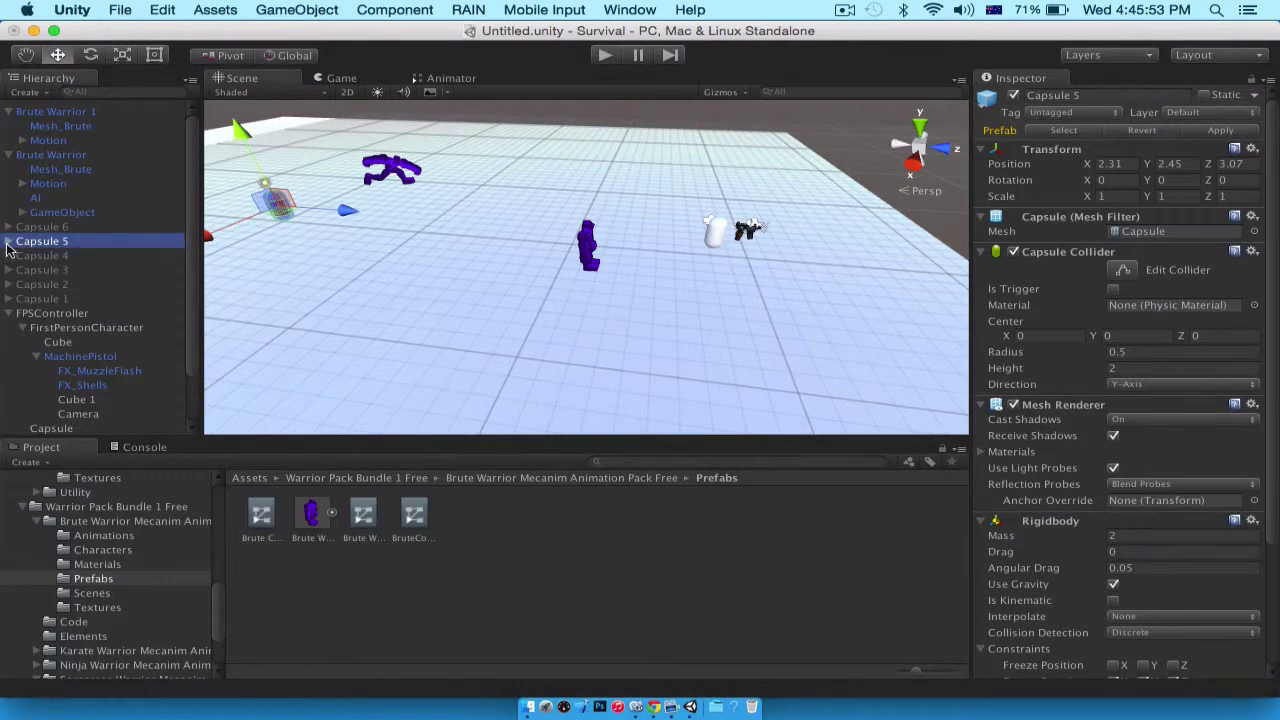
click(30, 256)
shift+click(33, 272)
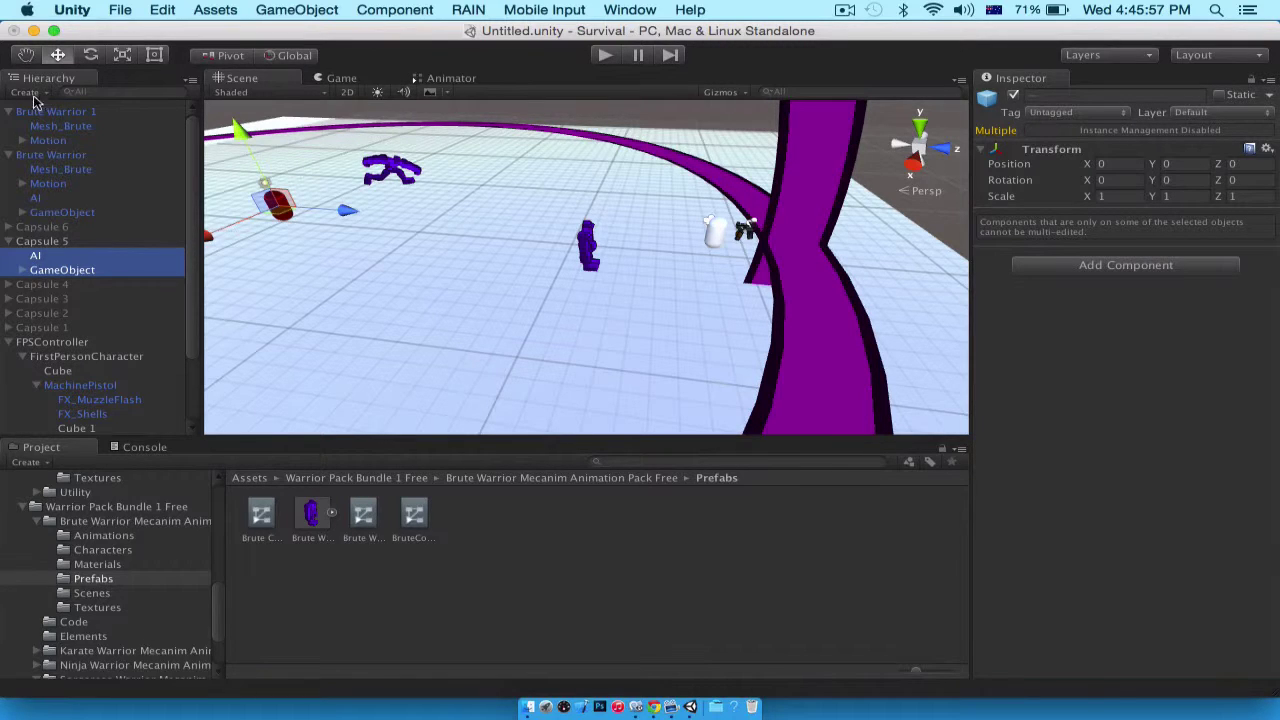
drag(80, 270, 62, 113)
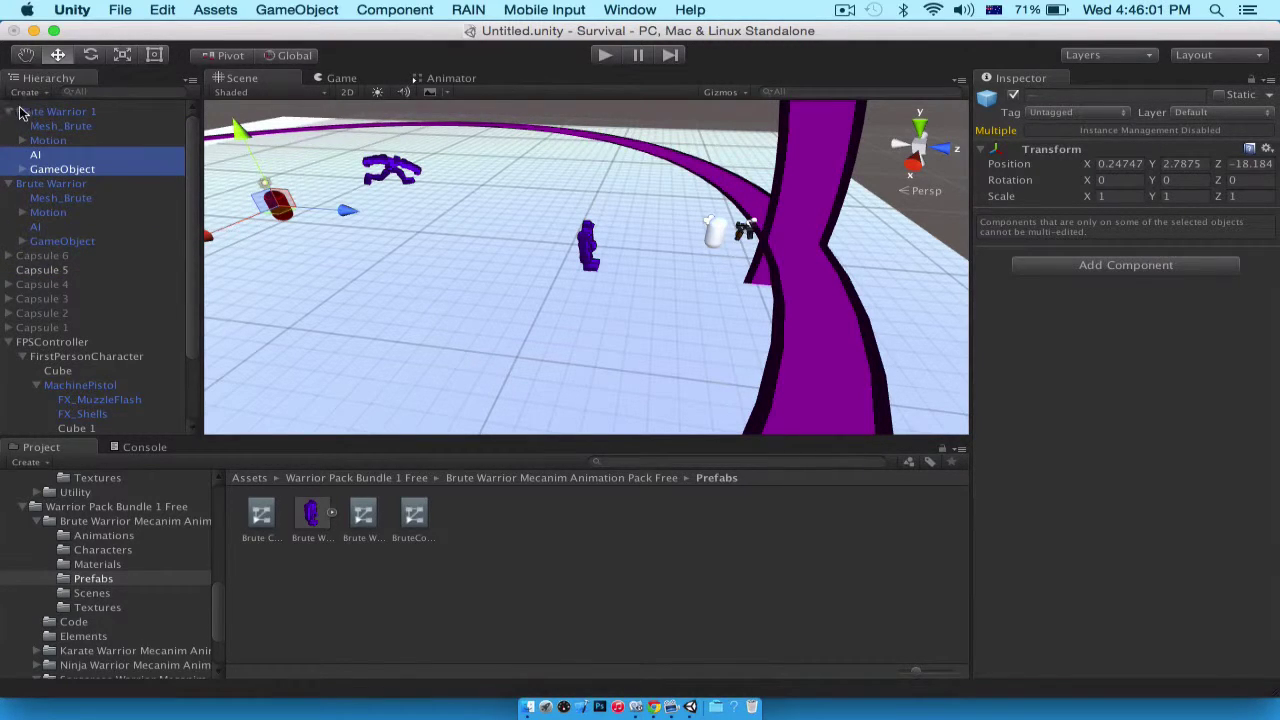
Assign Brute Warrior 1 as the Body of its AI child's AI Rig
click(19, 113)
click(43, 155)
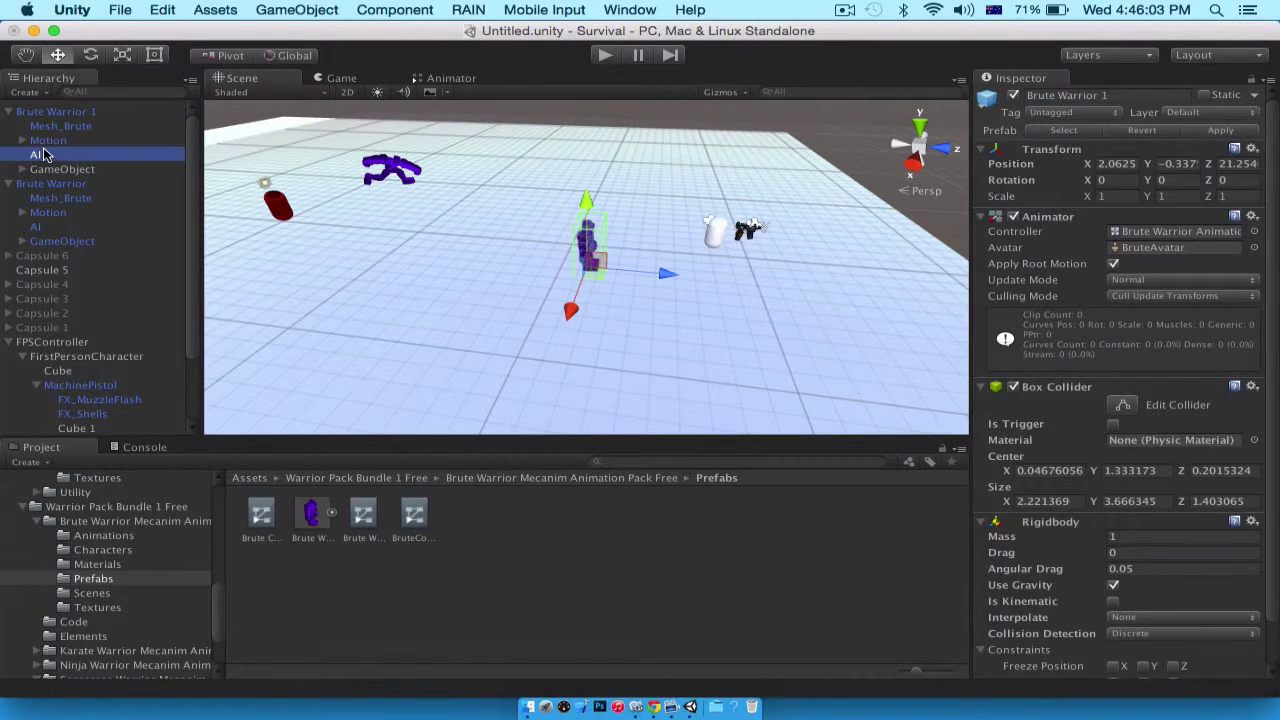
click(52, 117)
drag(50, 118, 1155, 312)
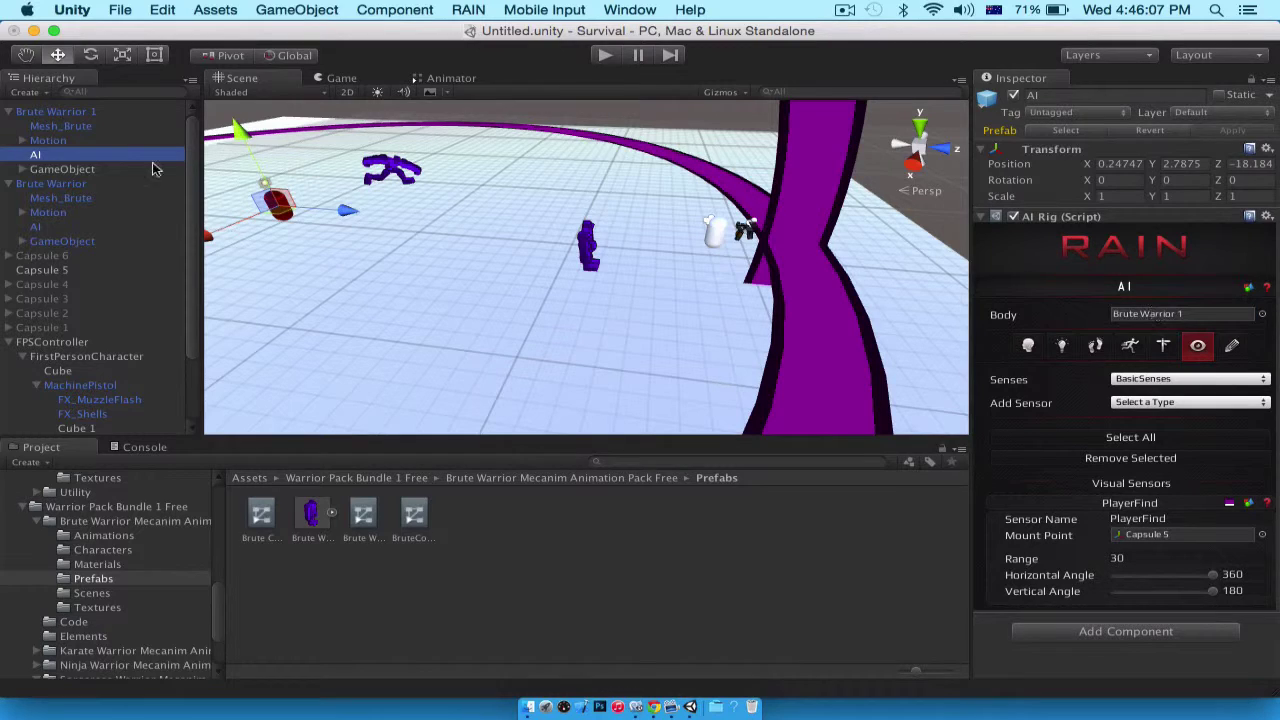
Assign Brute Warrior 1 as the Mount Point of the AI Rig's PlayerFind visual sensor
click(150, 118)
drag(150, 123, 1206, 528)
drag(127, 112, 1198, 537)
Review the mind, memory, motor, senses and remaining settings of the AI Rig on Brute Warrior 1's direct AI child
click(1028, 345)
click(1062, 347)
click(1108, 347)
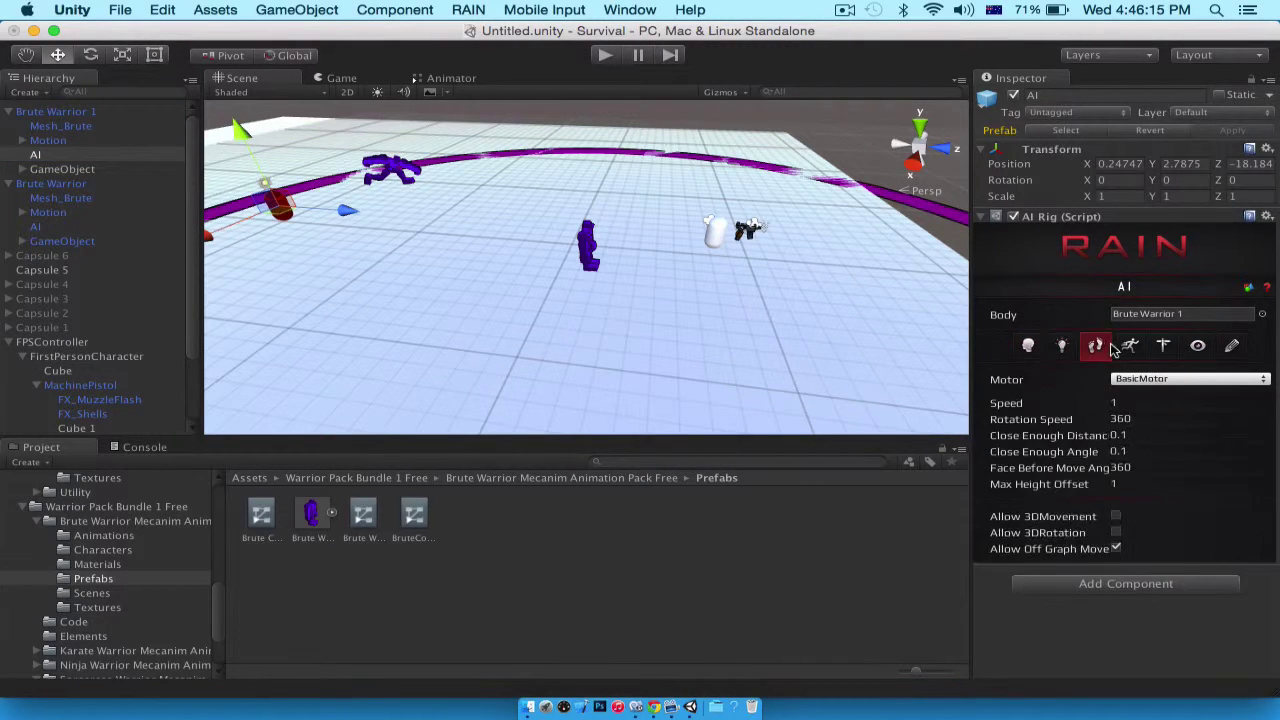
click(1158, 345)
click(1197, 345)
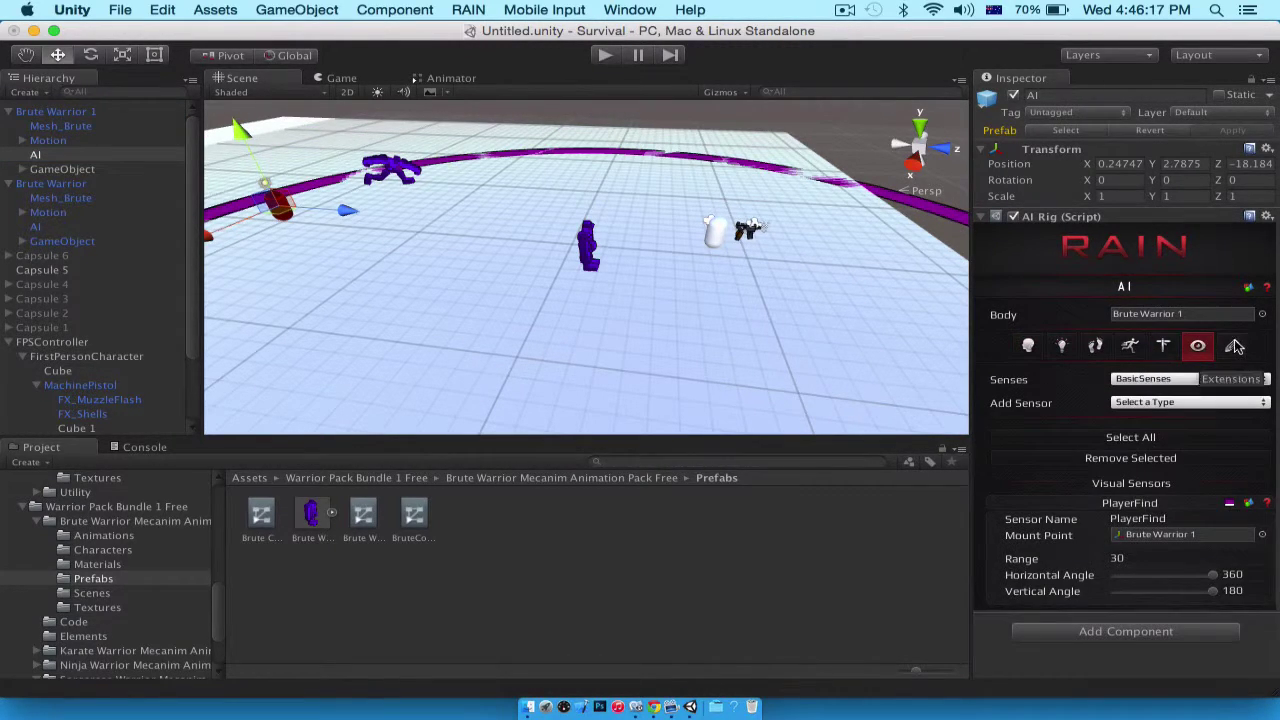
click(1232, 345)
Assign Brute Warrior 1 as both Body and PlayerClose Mount Point of the AI Rig nested under its GameObject child
click(86, 168)
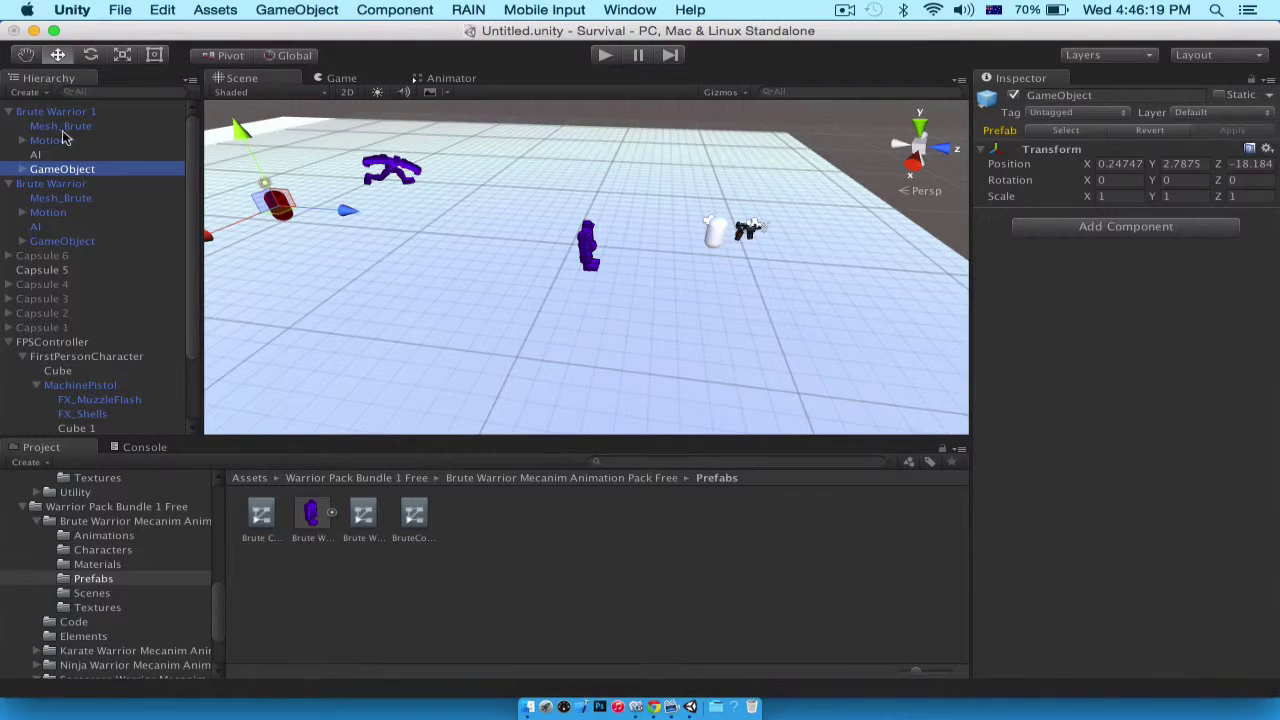
click(21, 170)
click(44, 183)
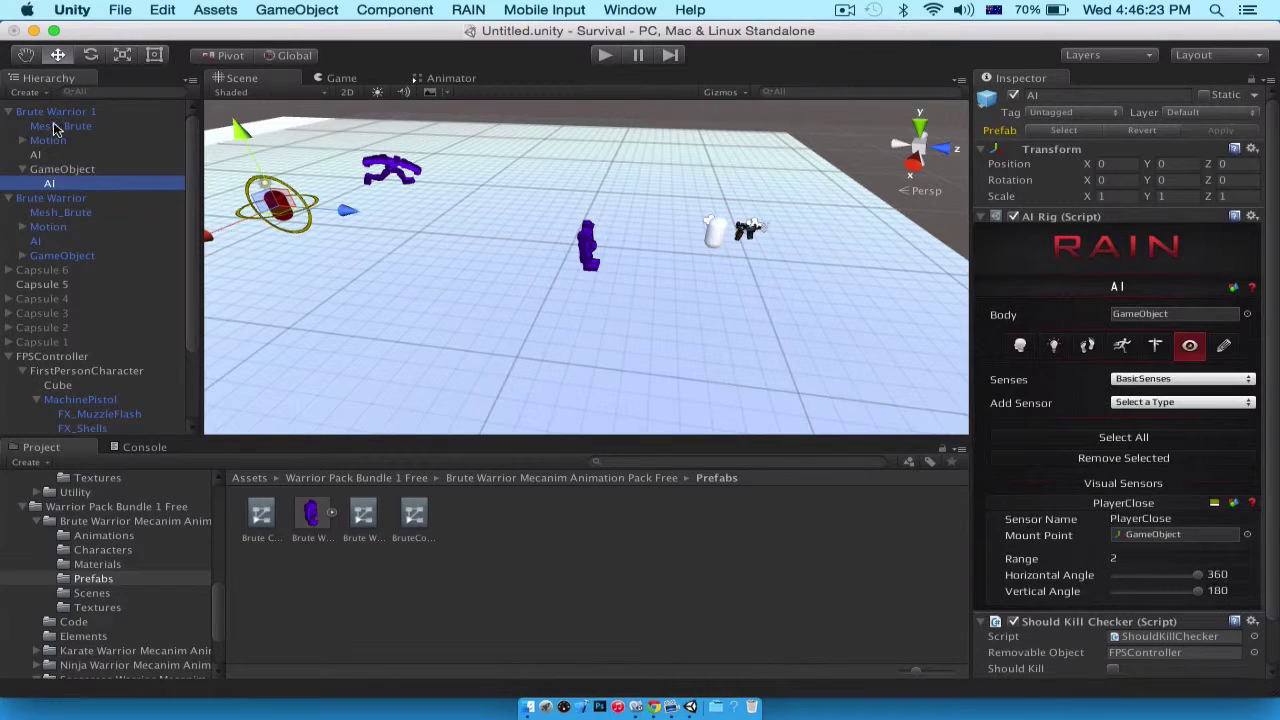
drag(1278, 298, 1191, 315)
drag(106, 112, 1232, 537)
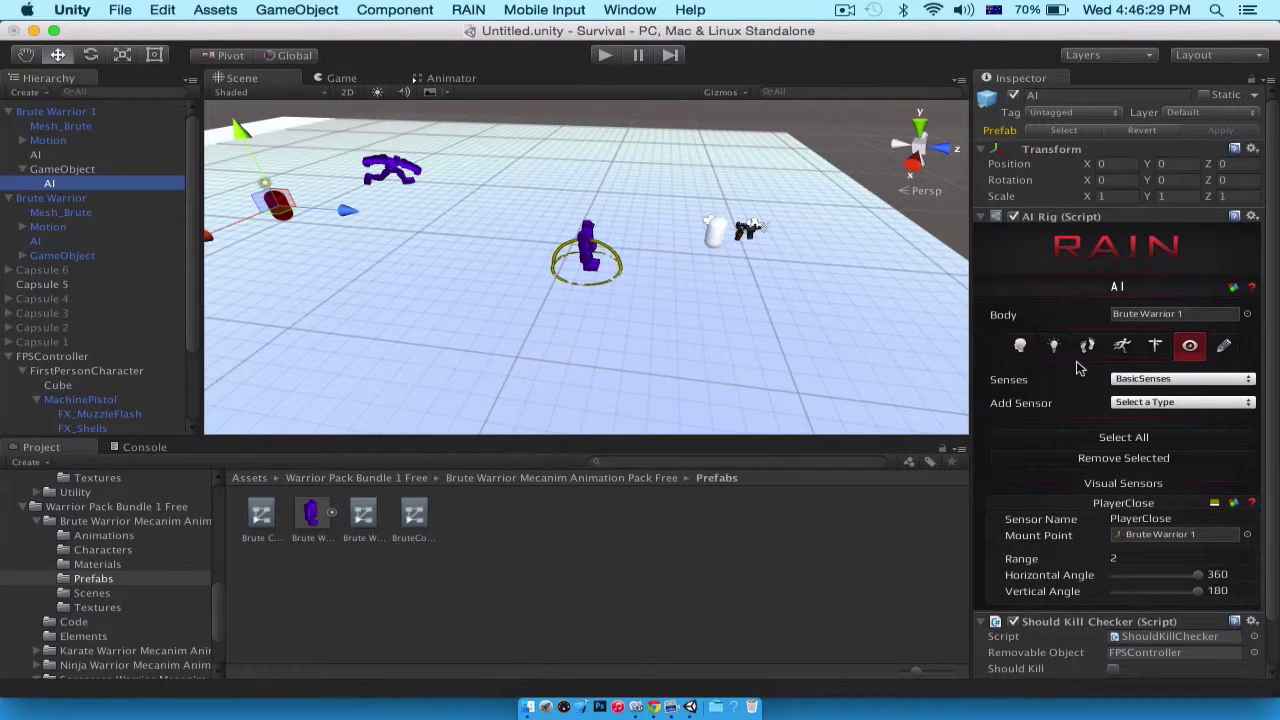
Set the PlayerClose sensor's Range to 4 and inspect its extent around Brute Warrior 1 in the scene
click(1160, 559)
text(4)
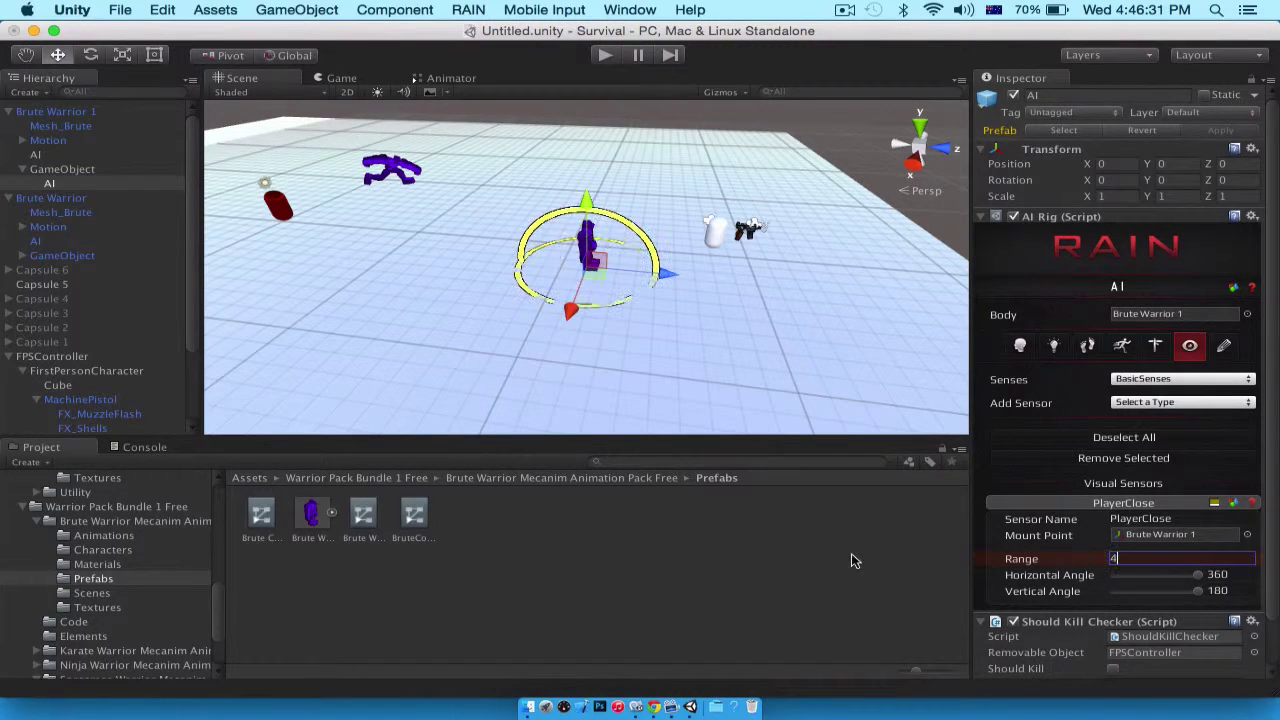
click(1015, 344)
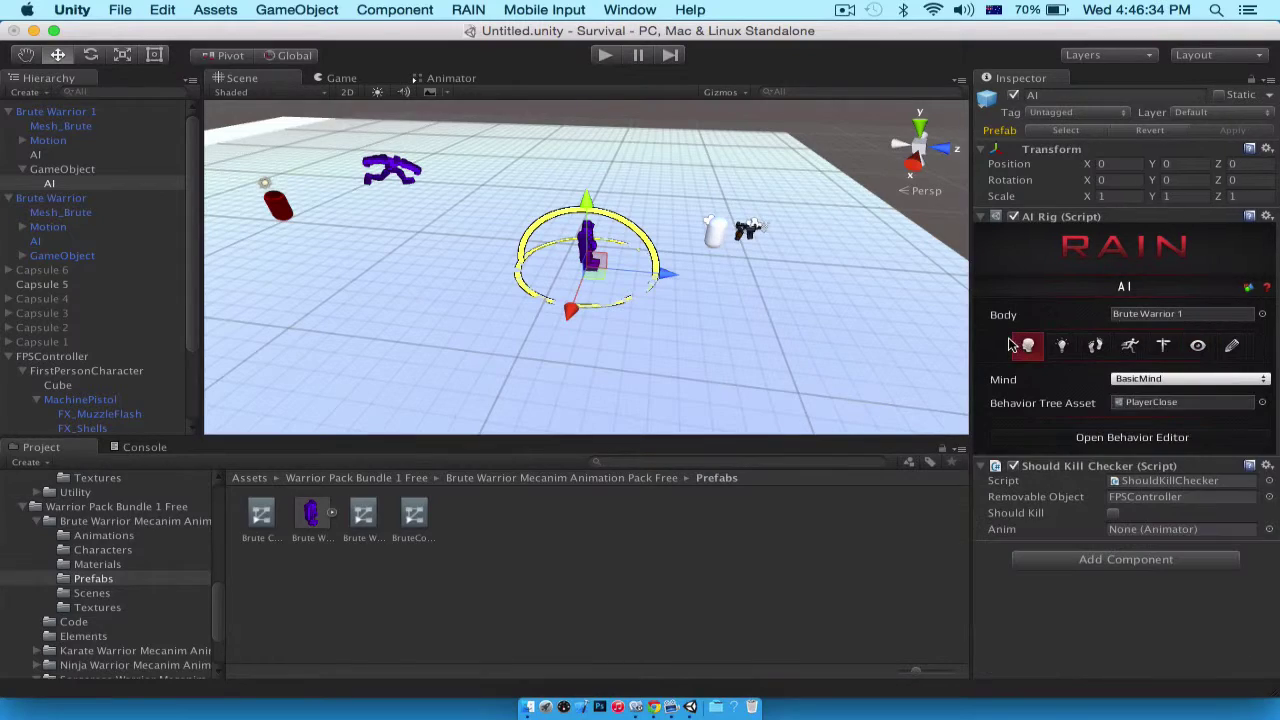
click(1062, 345)
key(f)
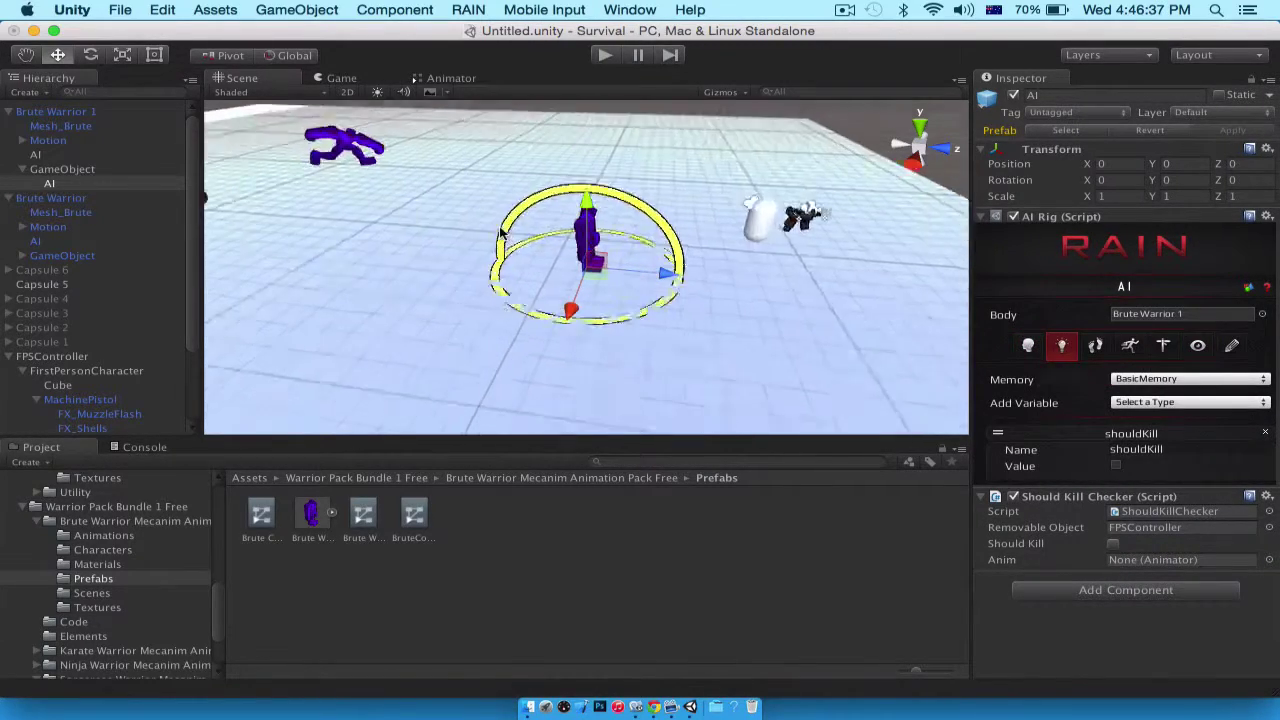
scroll(500, 233, down, 5)
scroll(500, 233, up, 4)
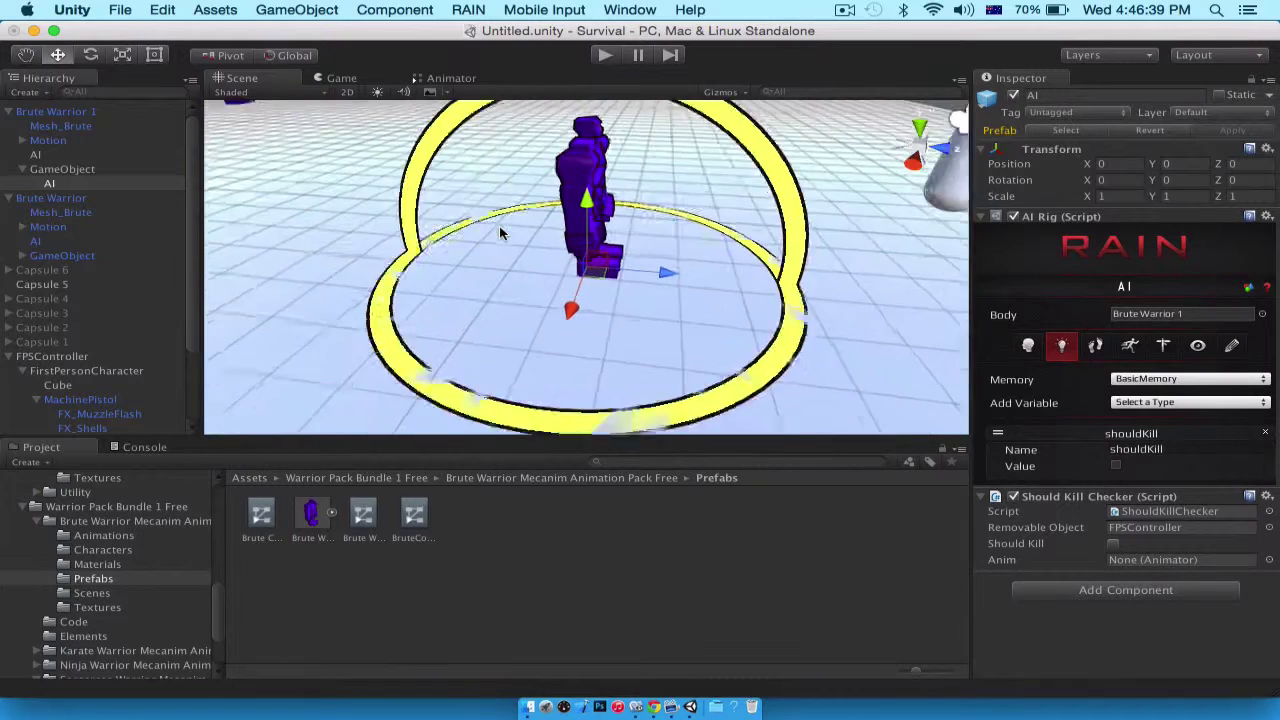
scroll(500, 233, down, 3)
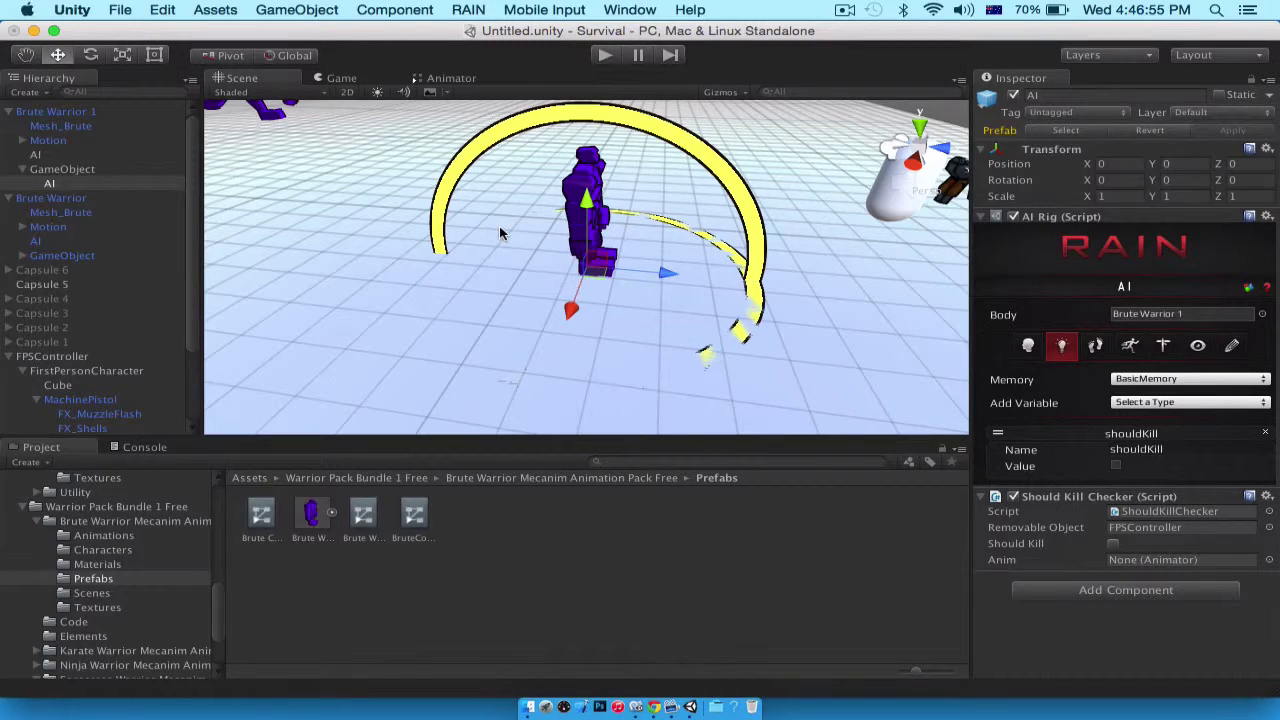
scroll(501, 233, down, 3)
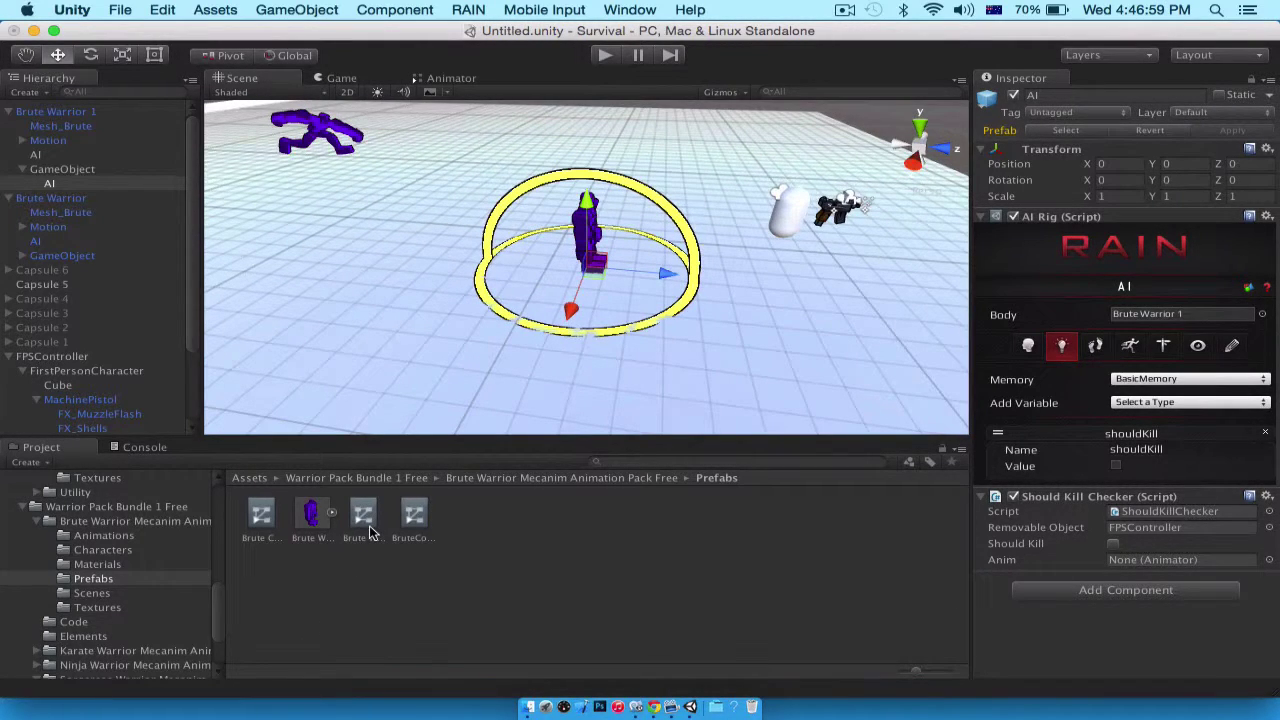
Open the Brute Warrior Animation Controller from the Brute Warrior Prefabs folder for editing
click(130, 593)
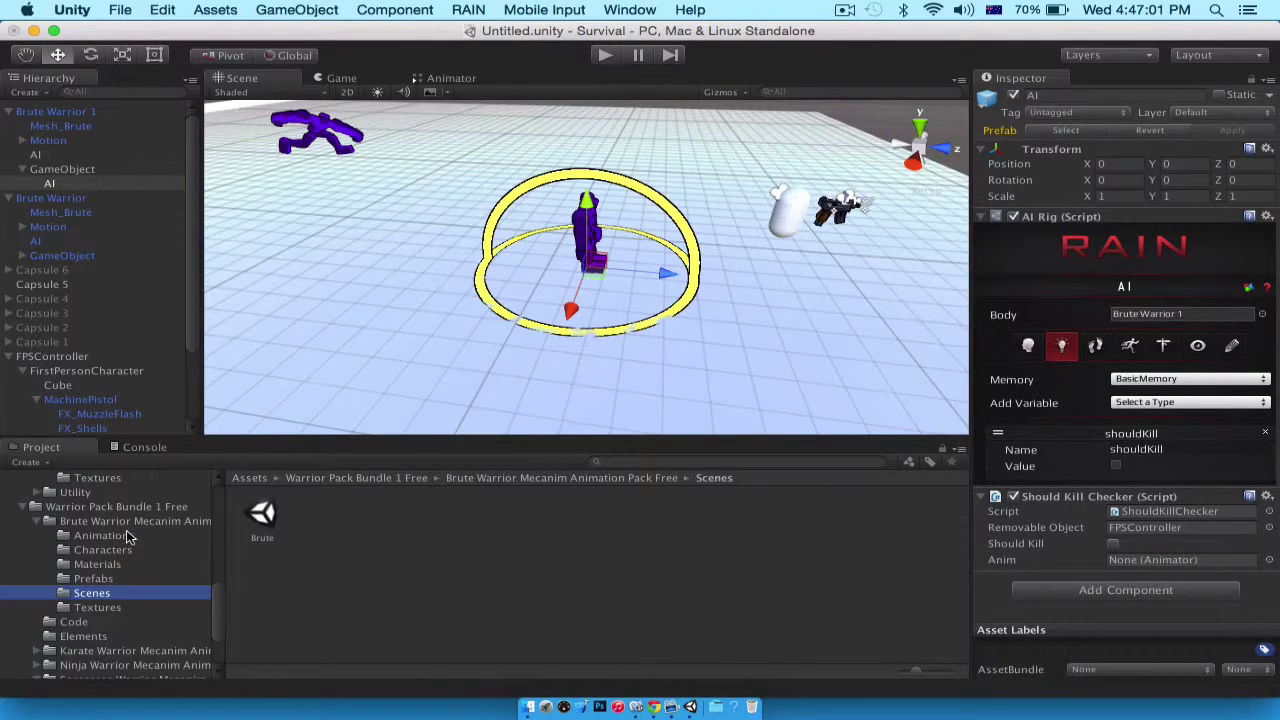
click(119, 578)
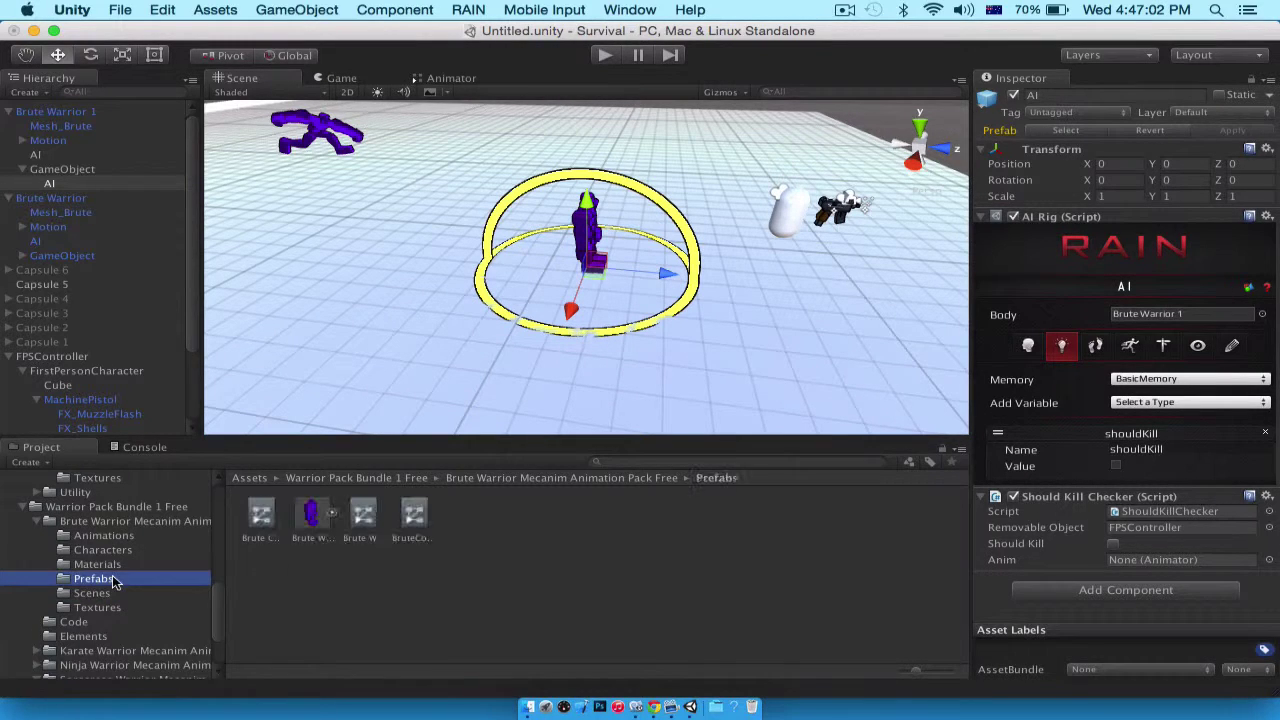
click(369, 508)
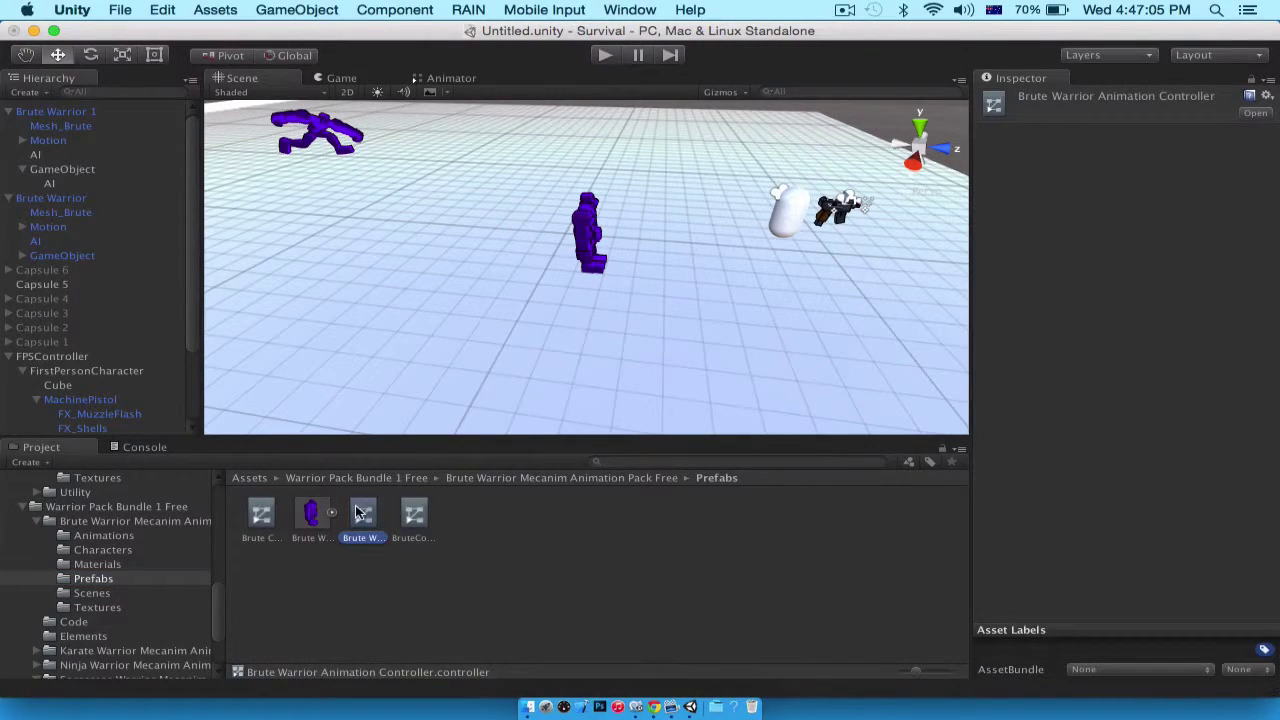
double_click(366, 510)
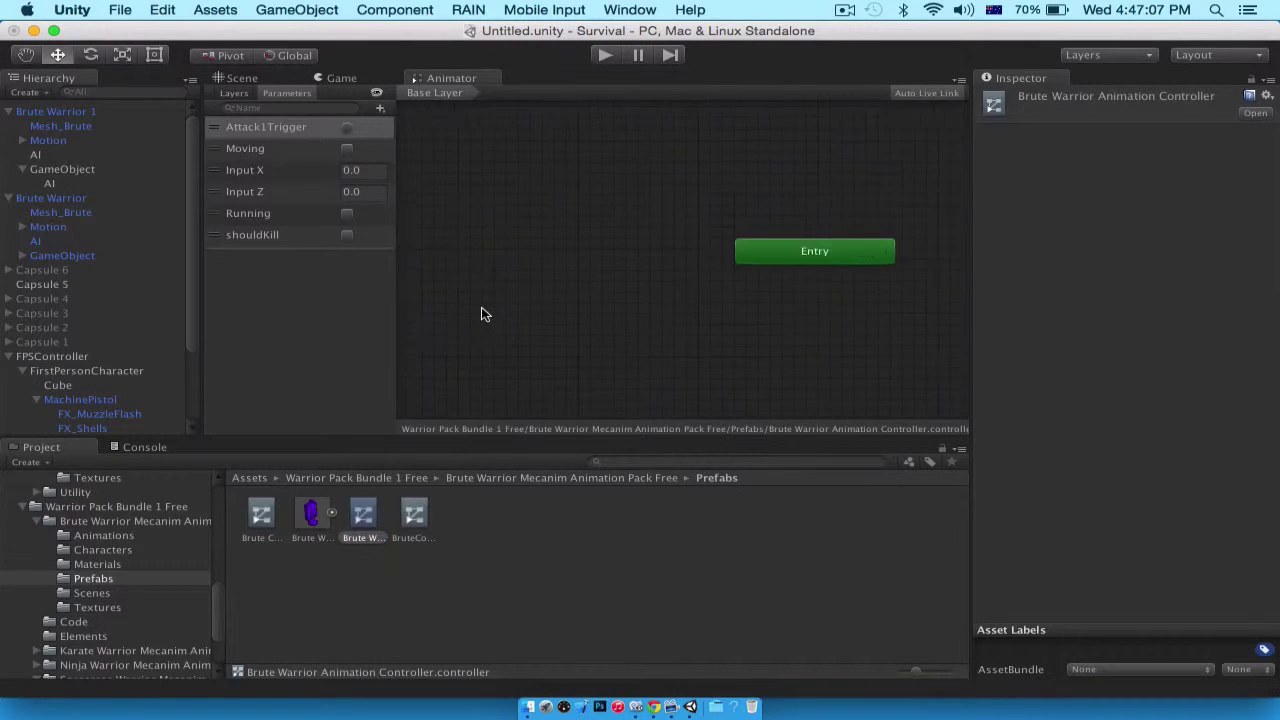
click(212, 238)
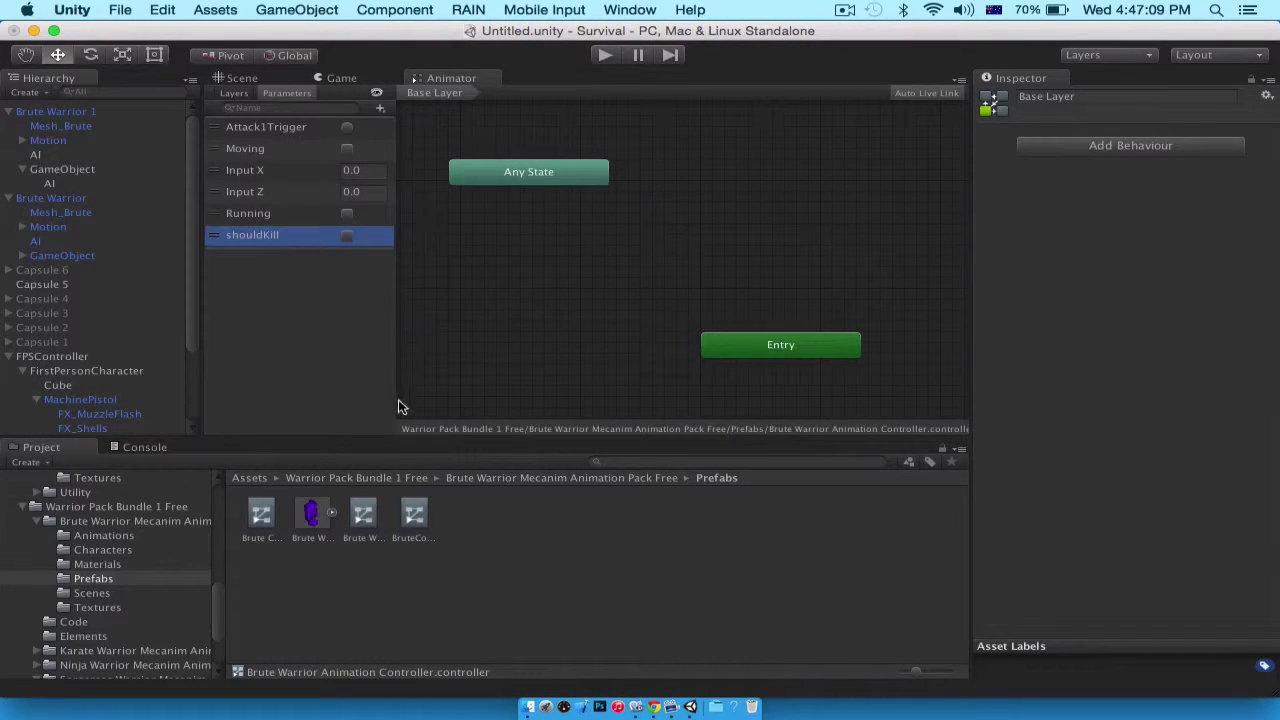
click(362, 510)
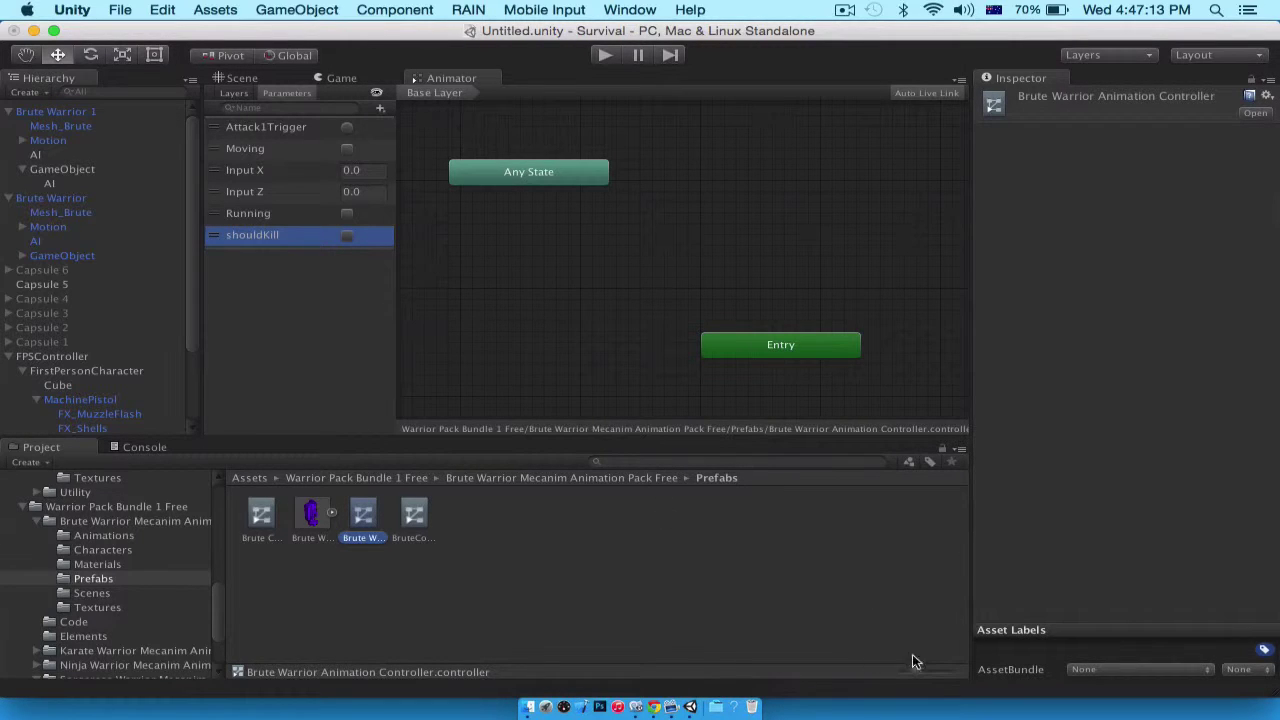
mouse_move(912, 670)
mouse_down()
mouse_move(940, 672)
mouse_move(894, 672)
mouse_move(978, 674)
mouse_move(909, 674)
mouse_move(924, 680)
mouse_up()
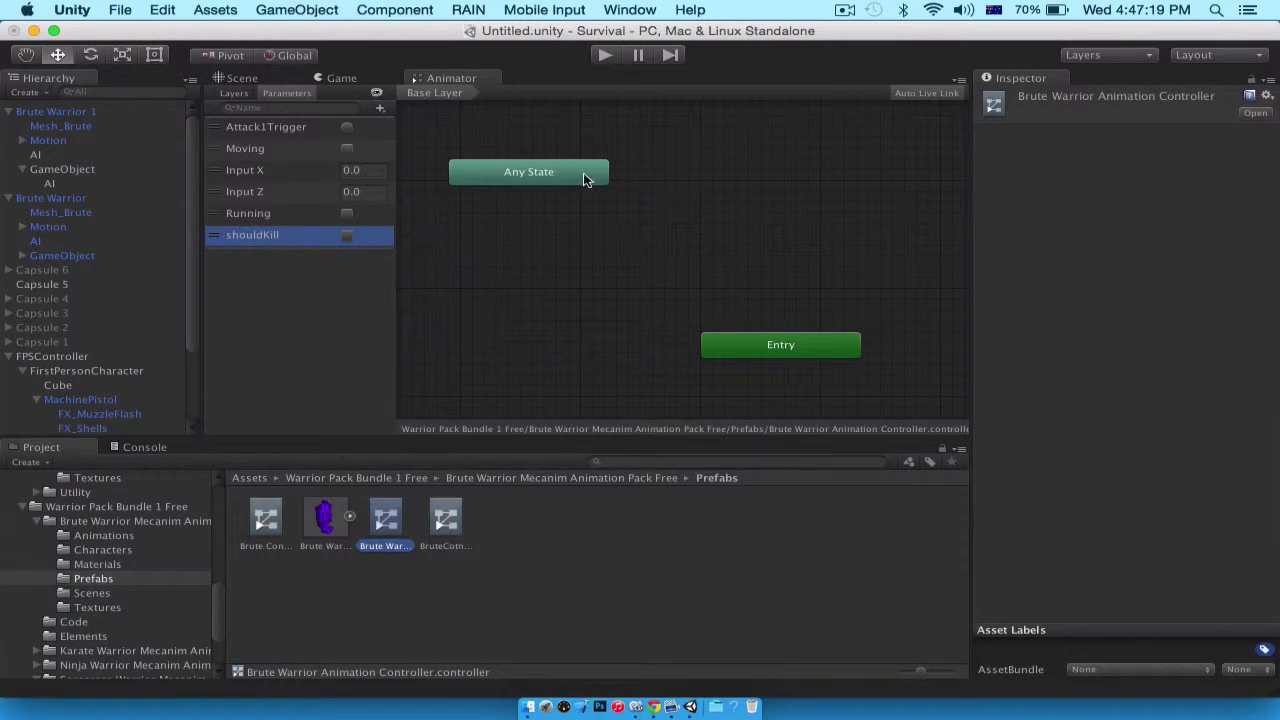
Reposition the Entry node beside the Any State node in the controller's Base Layer
scroll(490, 166, left, 3)
scroll(490, 166, right, 3)
scroll(491, 167, left, 3)
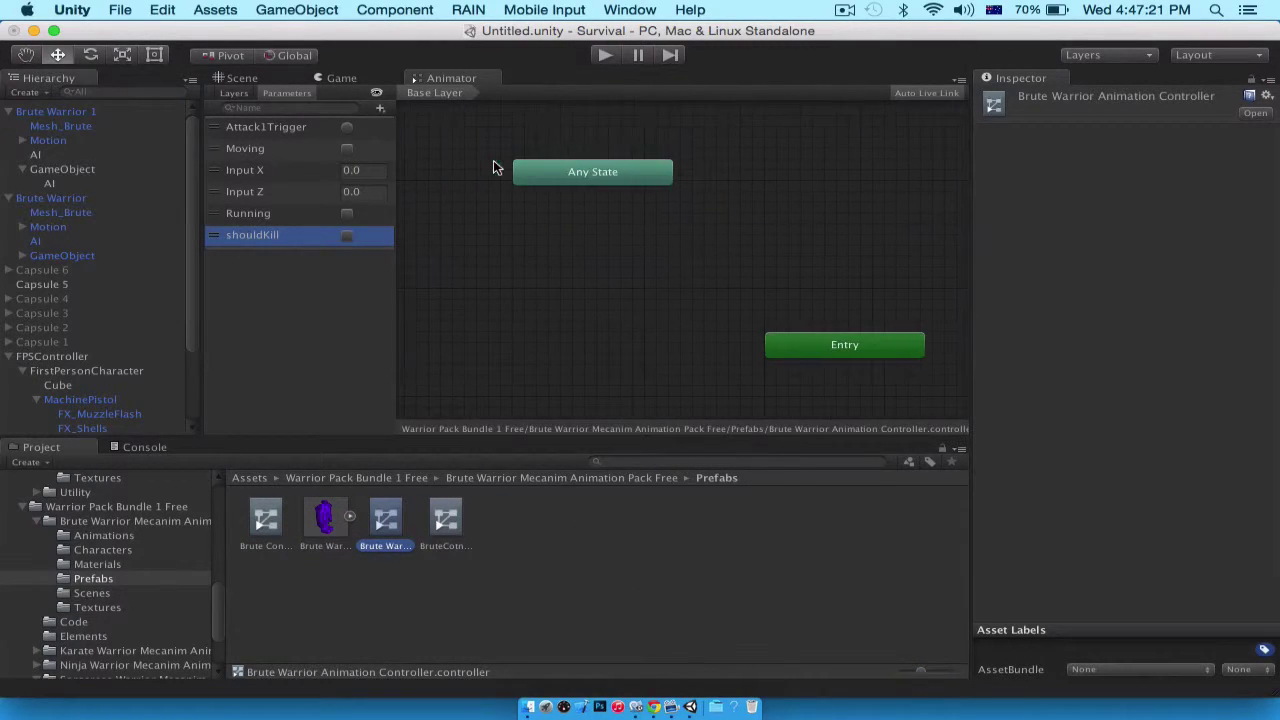
drag(911, 345, 837, 172)
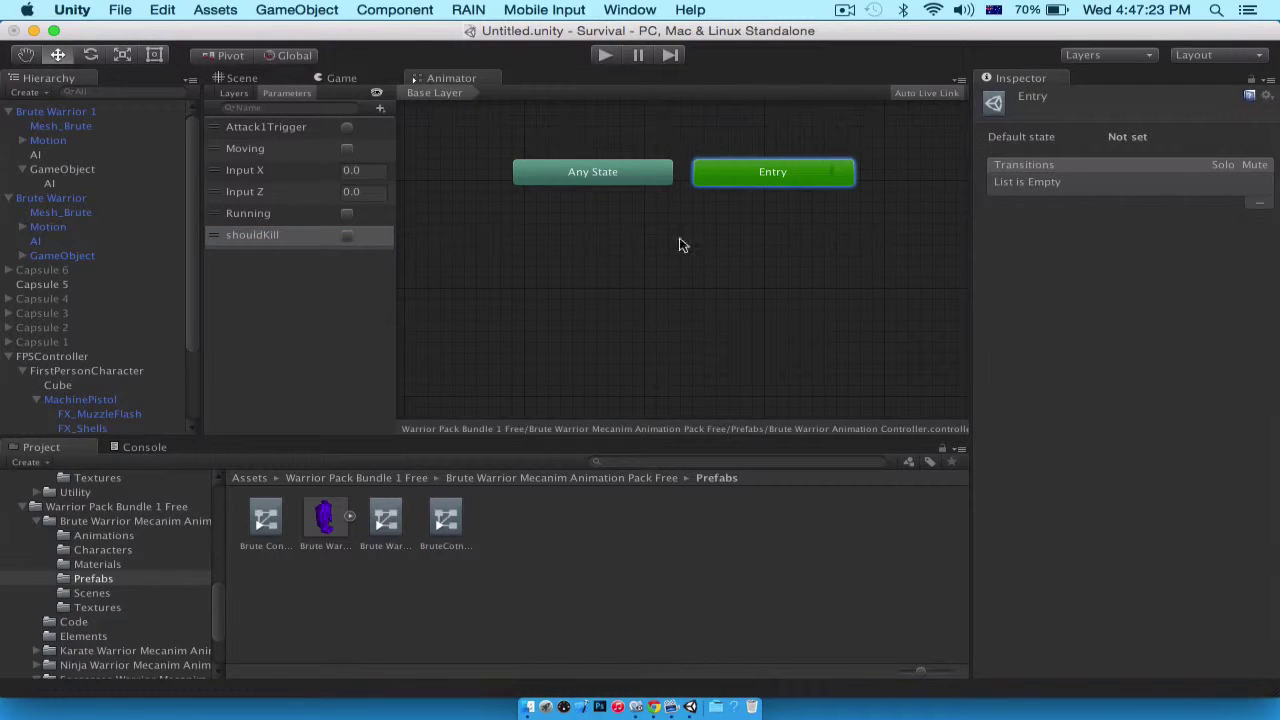
Add the Brute's Run and Attack1 animations from its Animations folder as side-by-side states, with Run first as the default
click(85, 534)
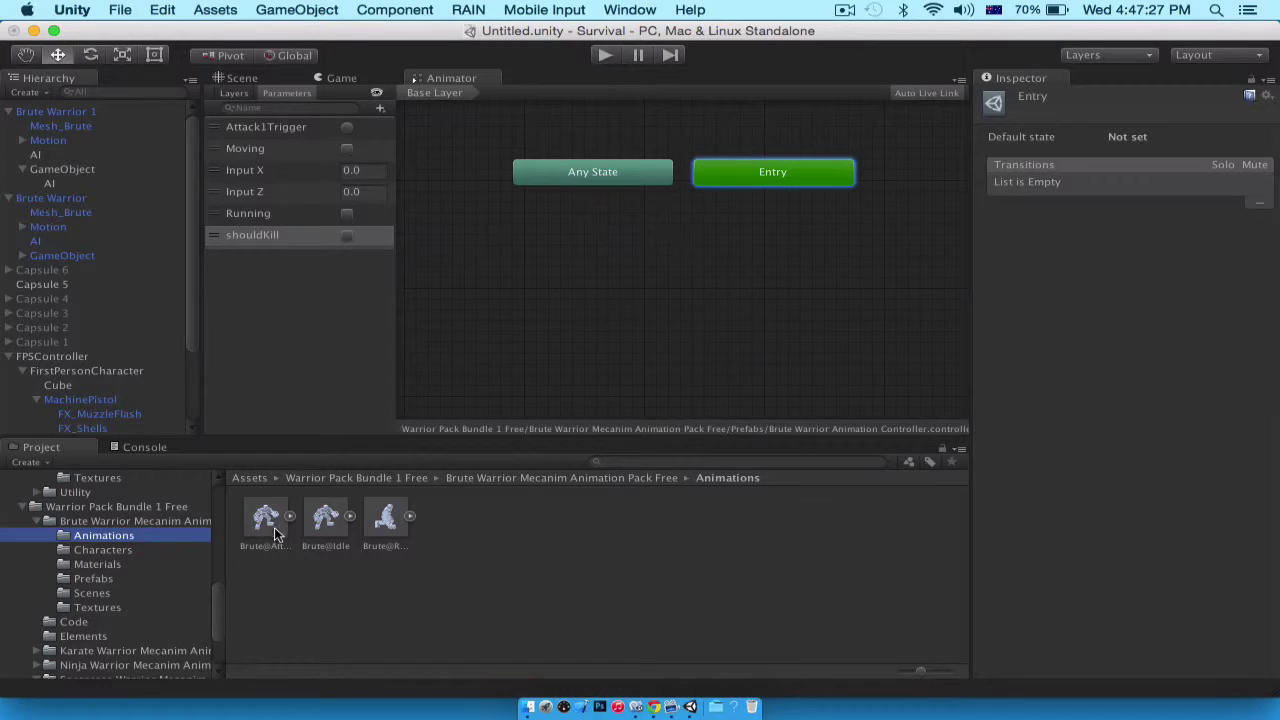
drag(373, 531, 530, 245)
click(585, 258)
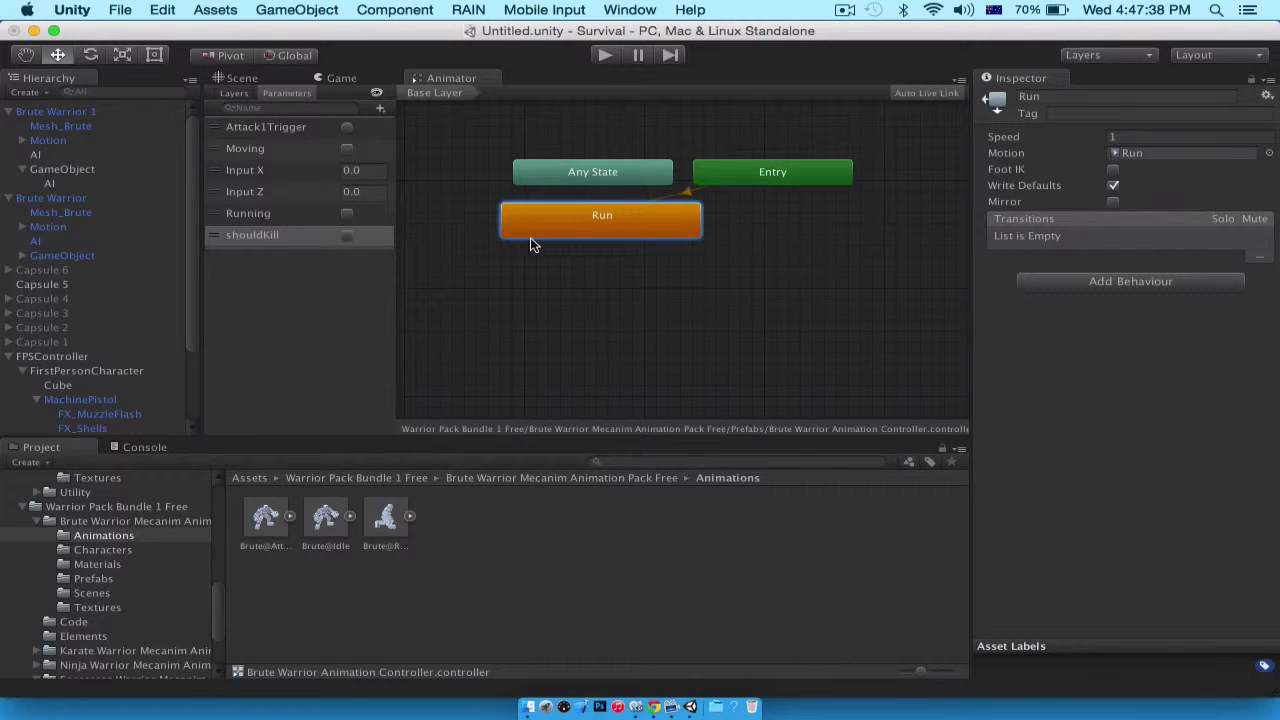
click(381, 531)
click(491, 547)
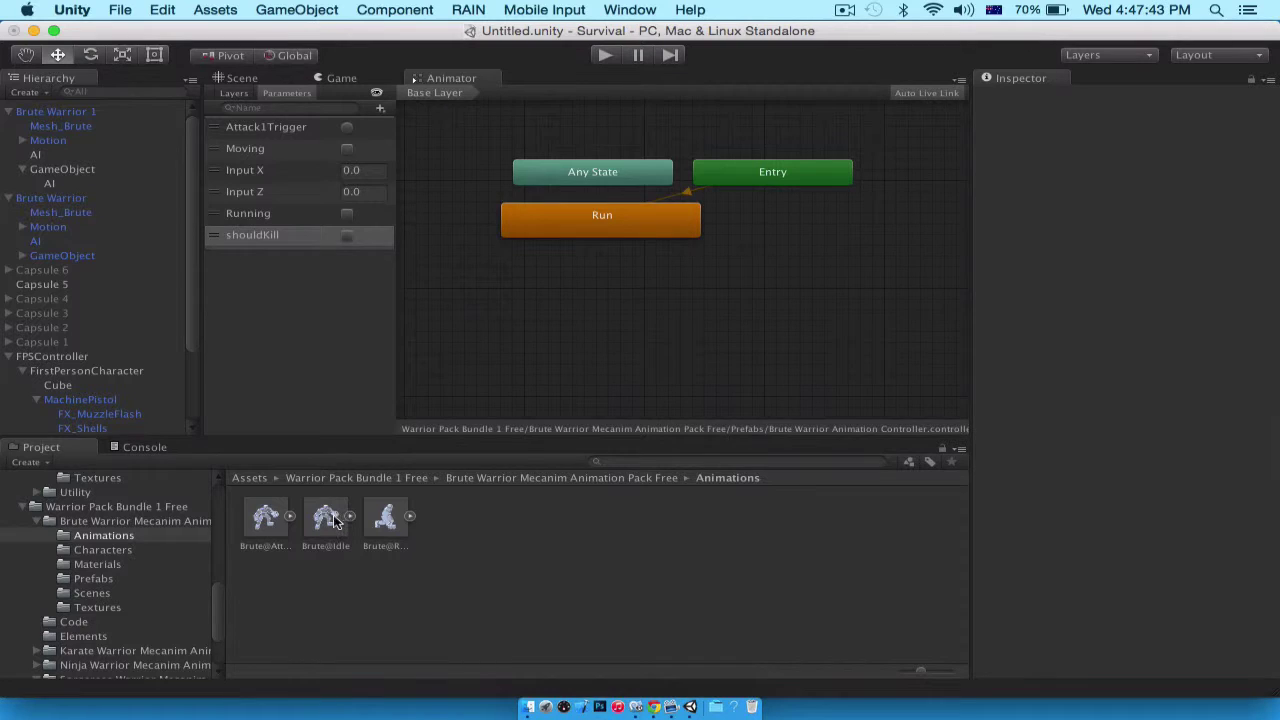
drag(334, 516, 330, 528)
drag(251, 525, 796, 220)
Create a transition from the Run state to the Attack1 state
click(684, 221)
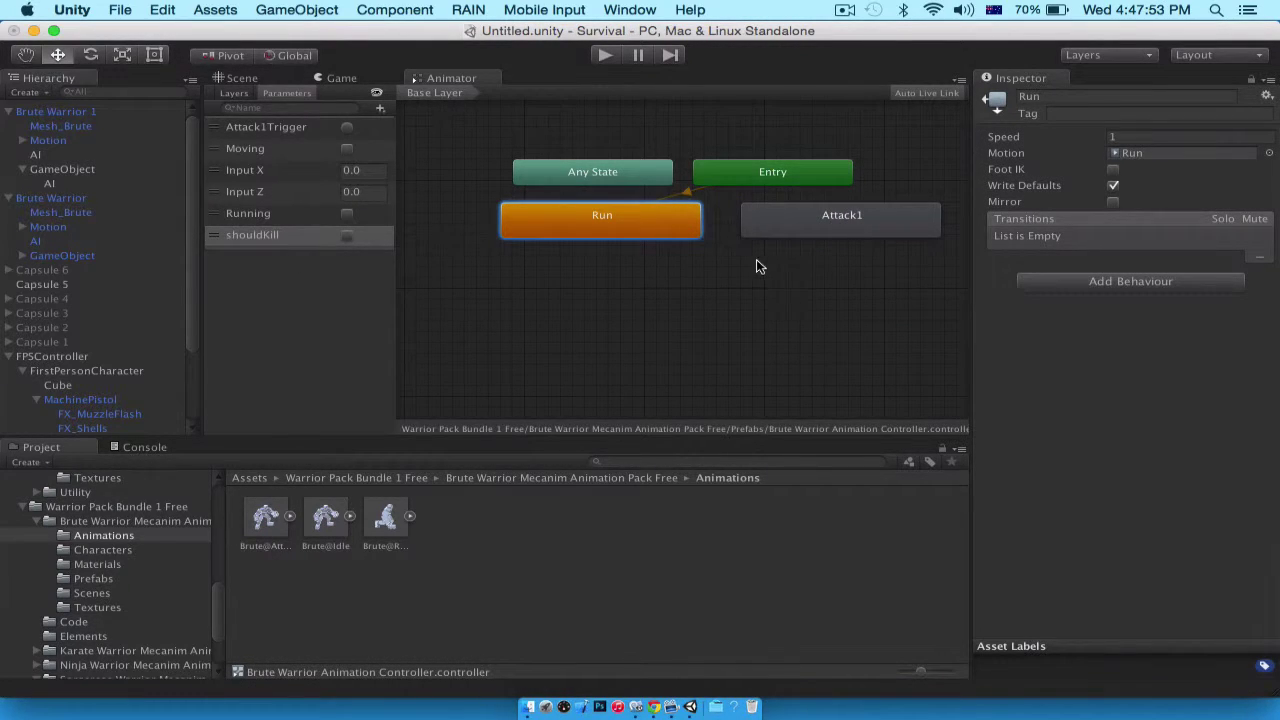
right_click(693, 238)
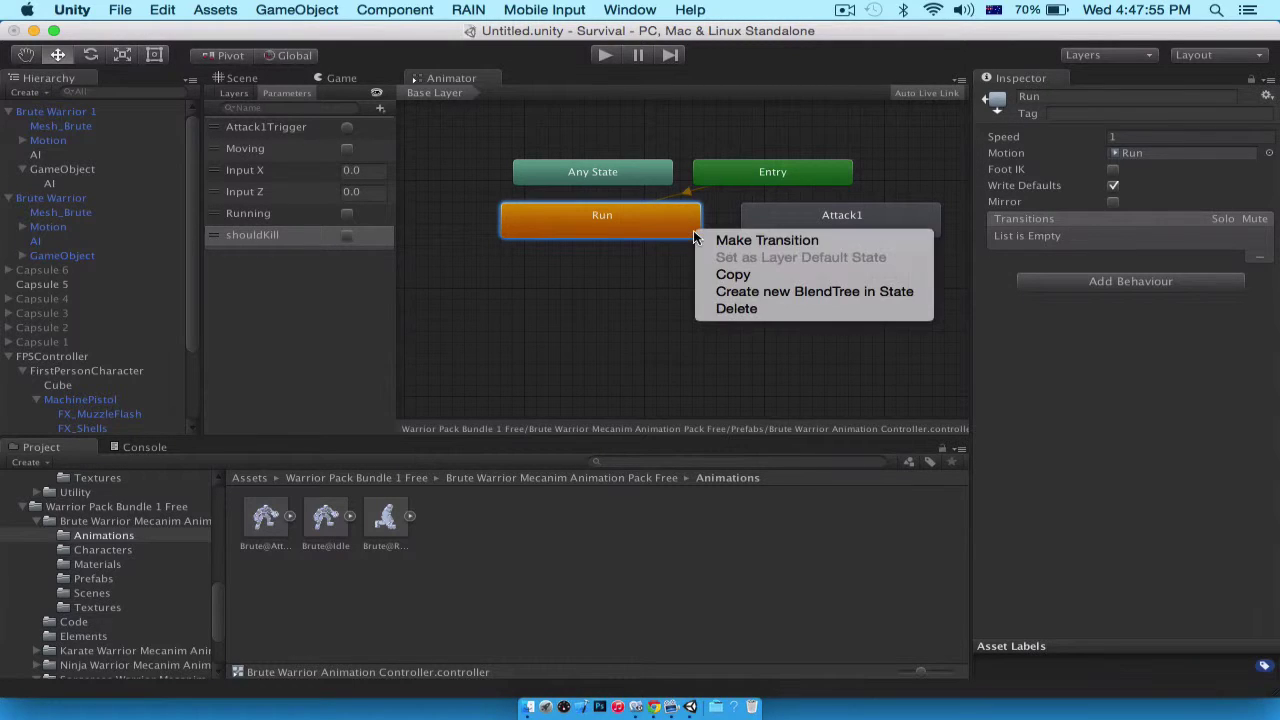
click(702, 240)
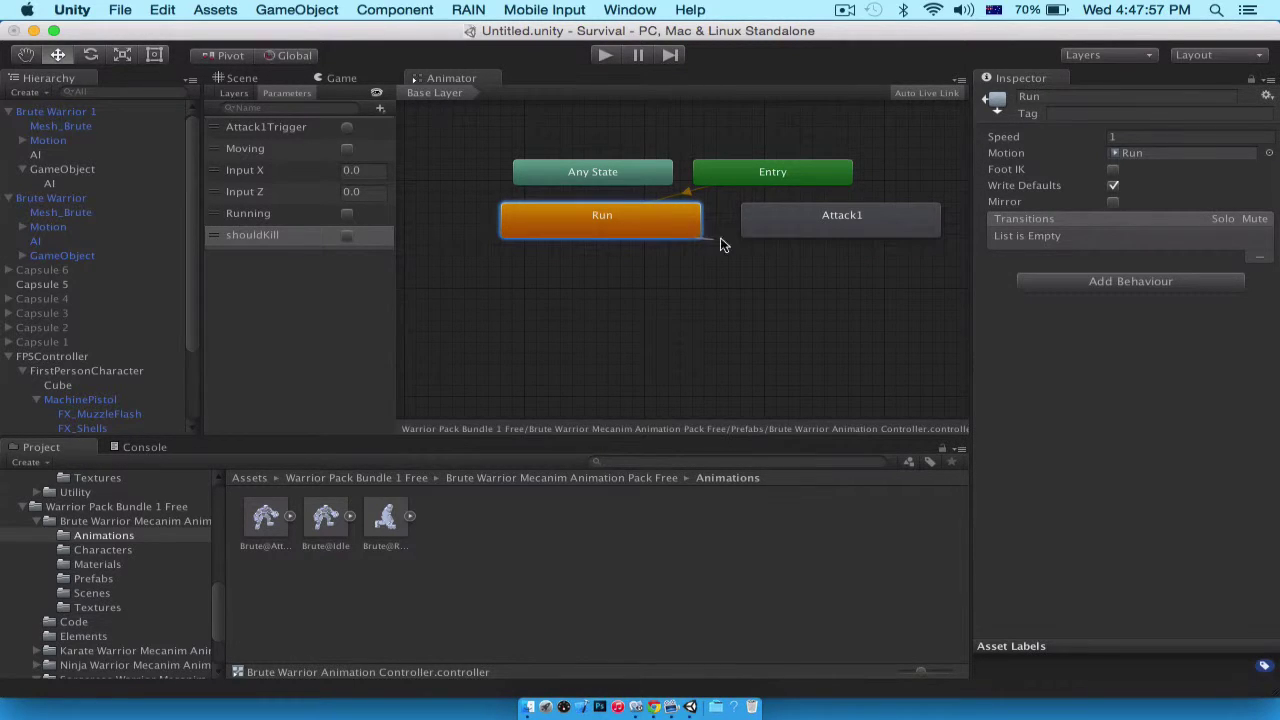
click(755, 232)
Try adding an extra transition from Entry to Run and undo it
click(786, 174)
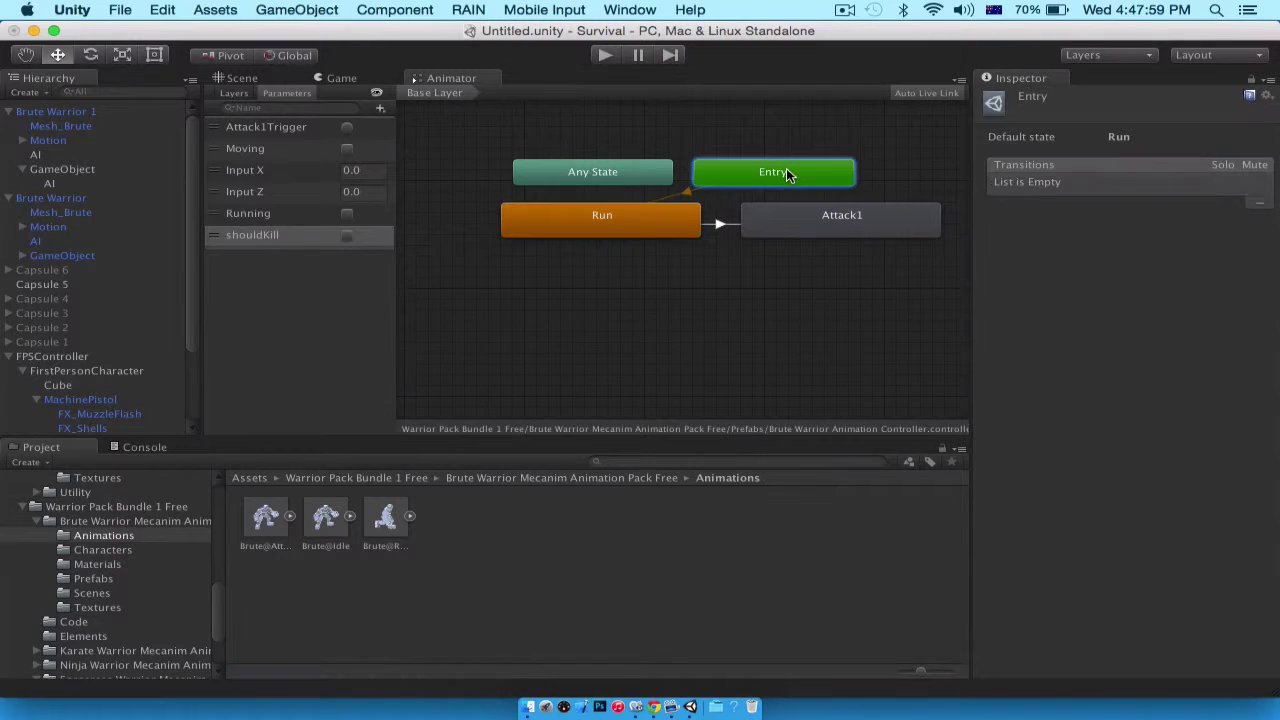
right_click(790, 172)
click(795, 176)
click(647, 215)
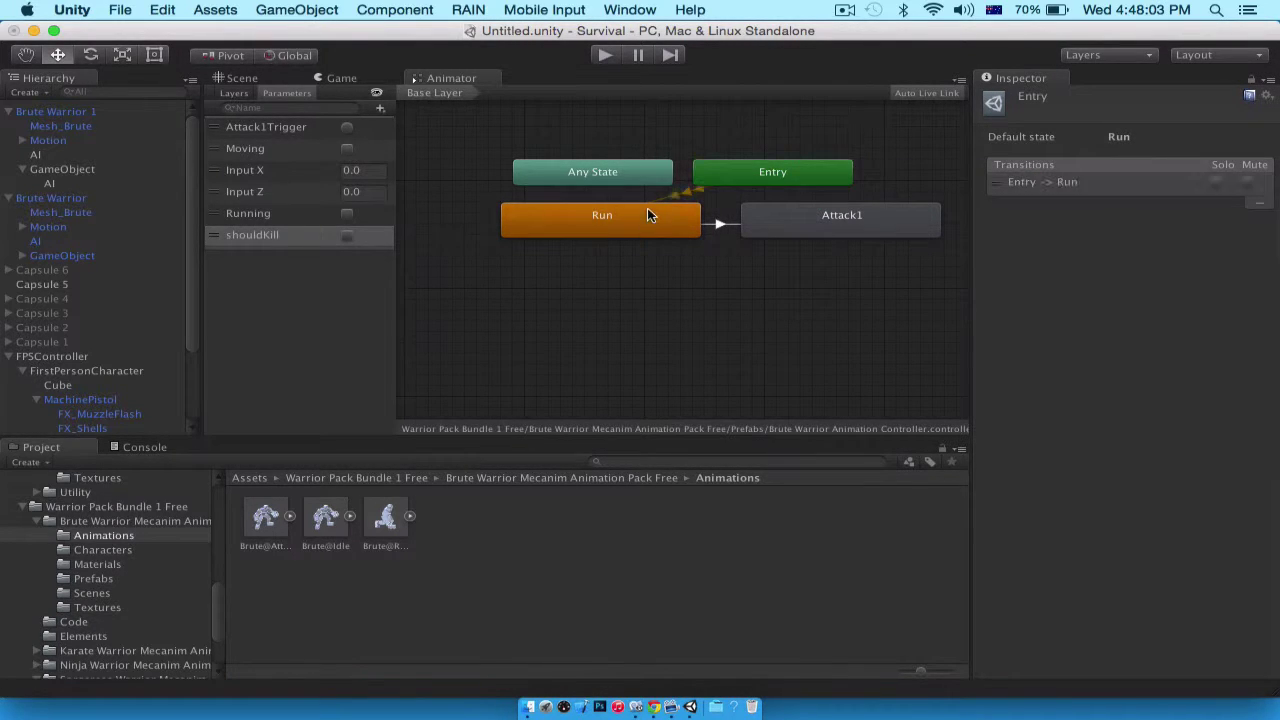
double_click(647, 209)
click(642, 209)
key(super+z)
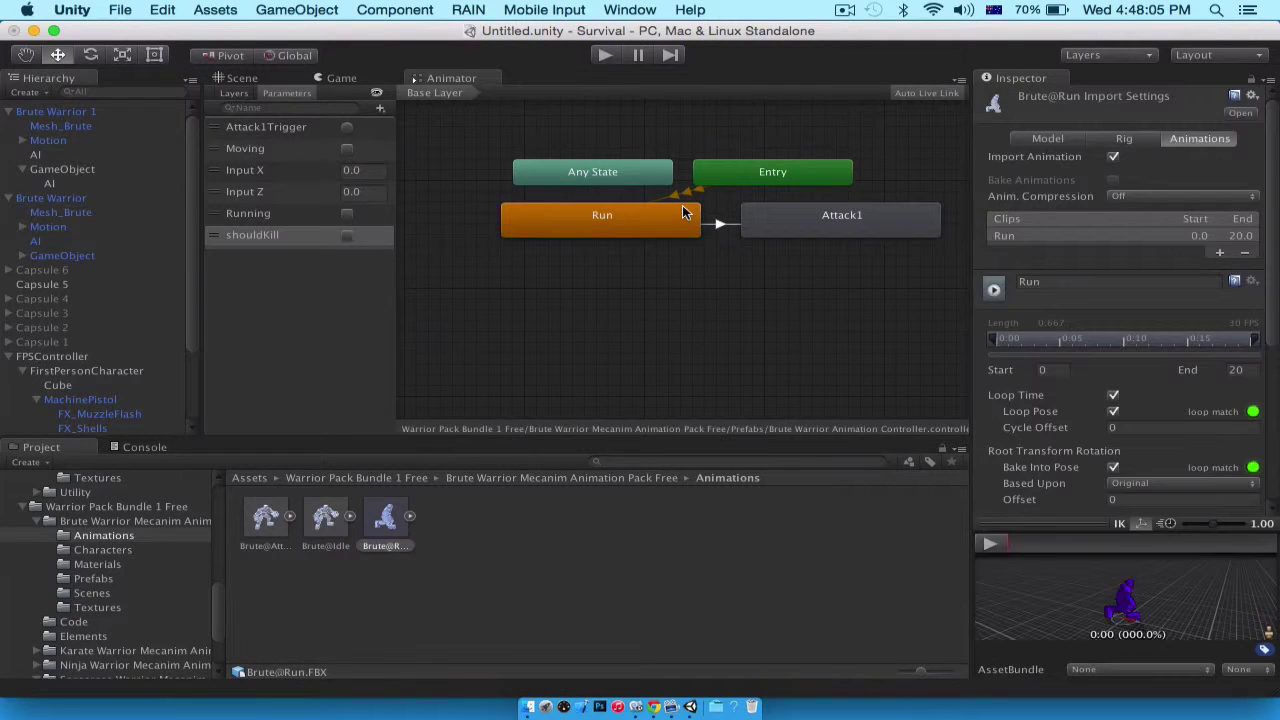
Duplicate the Run state and place the copy directly beneath the original
click(682, 212)
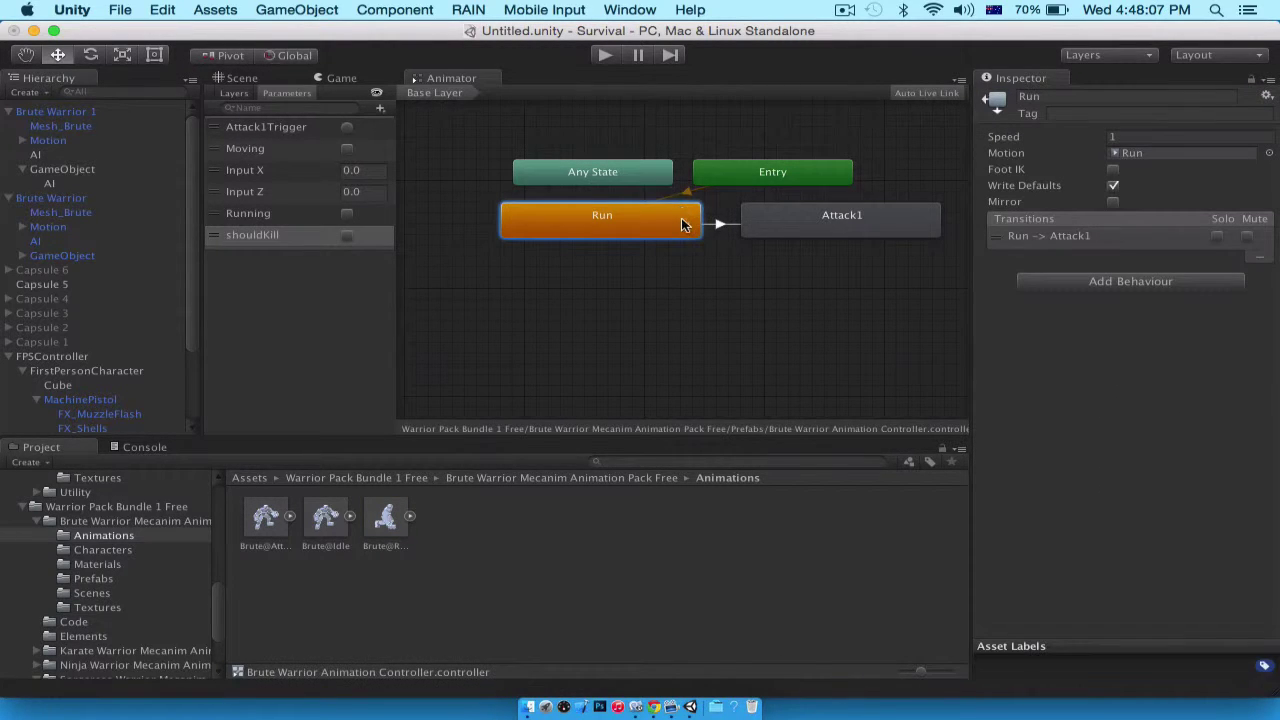
right_click(682, 222)
click(625, 280)
key(super+d)
drag(624, 258, 587, 275)
Create transitions in both directions between the Run state and its duplicate
click(590, 215)
right_click(589, 221)
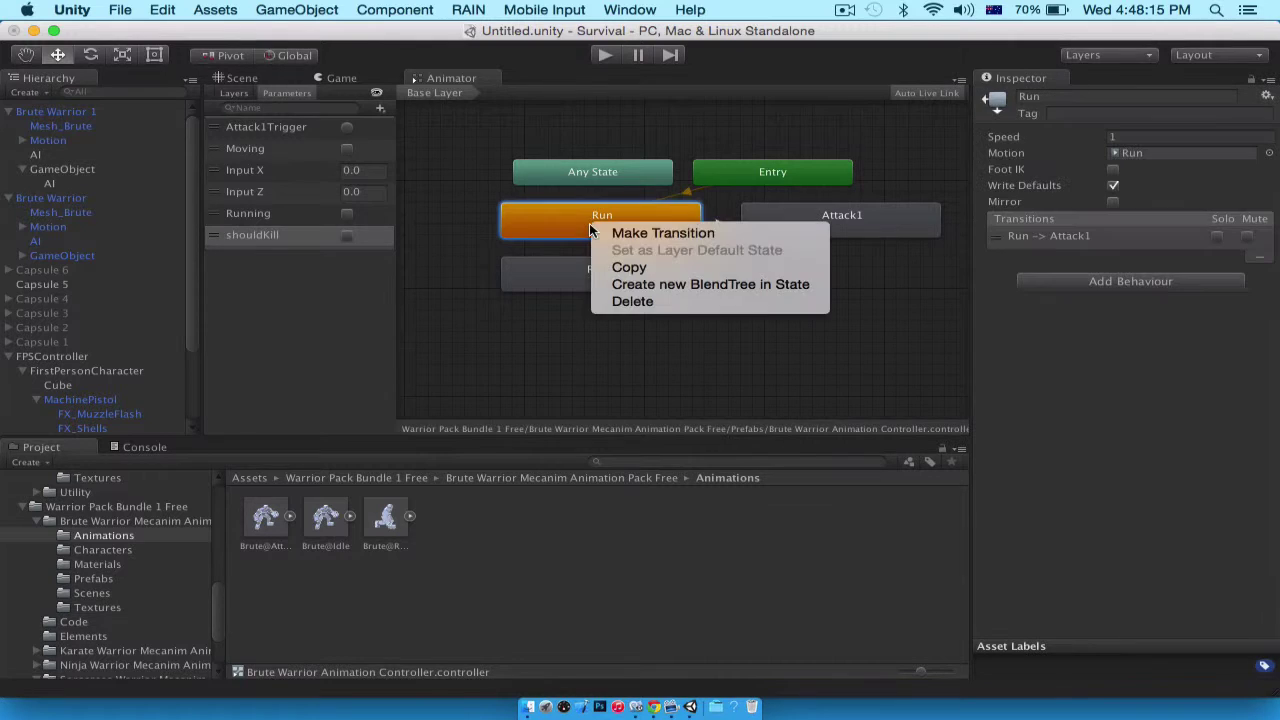
click(610, 231)
click(605, 279)
click(602, 275)
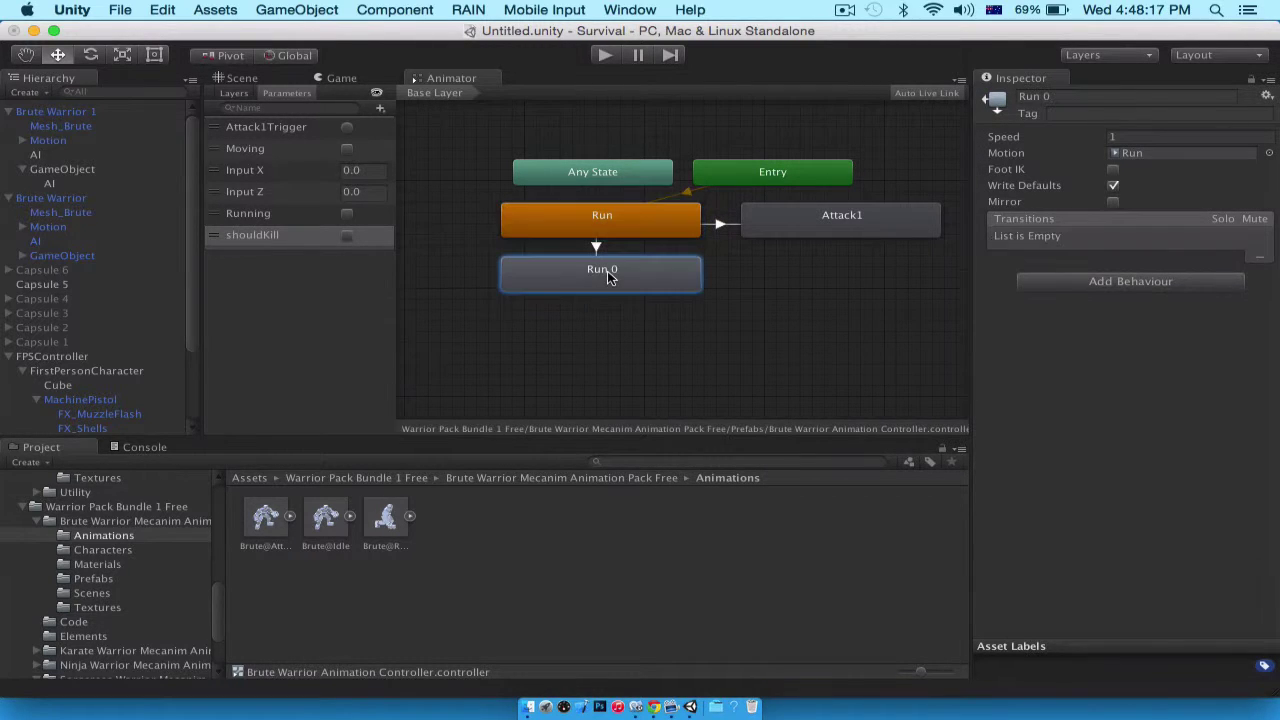
right_click(608, 273)
click(638, 276)
click(611, 218)
click(686, 320)
Check the Run to Attack1 transition's settings and delete the shouldKill parameter from the controller
scroll(686, 319, up, 5)
scroll(686, 319, right, 3)
click(676, 276)
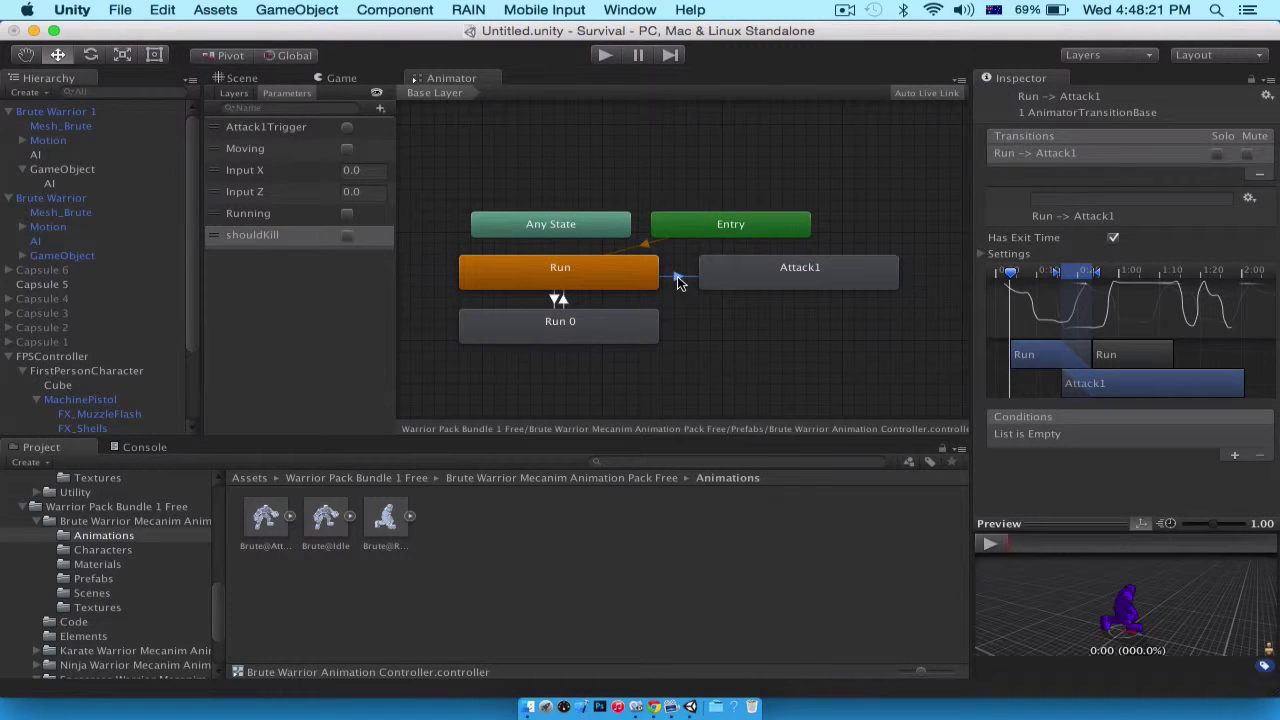
click(680, 306)
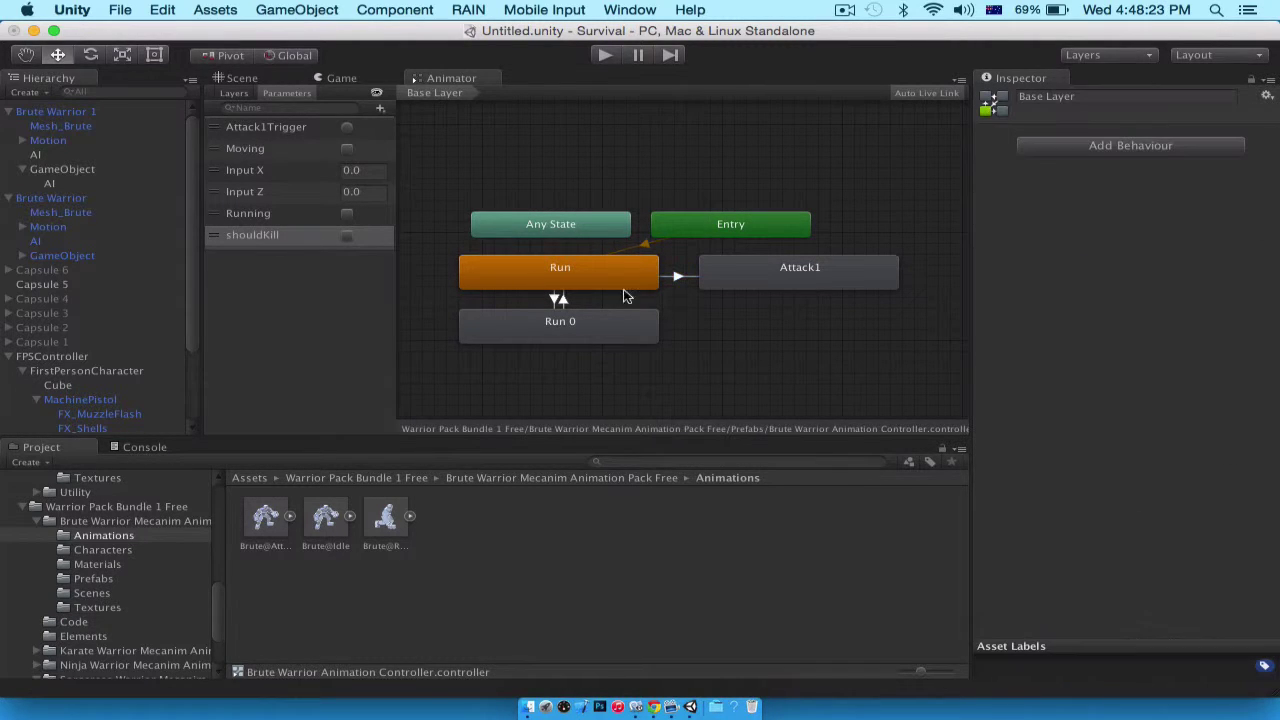
key(Delete)
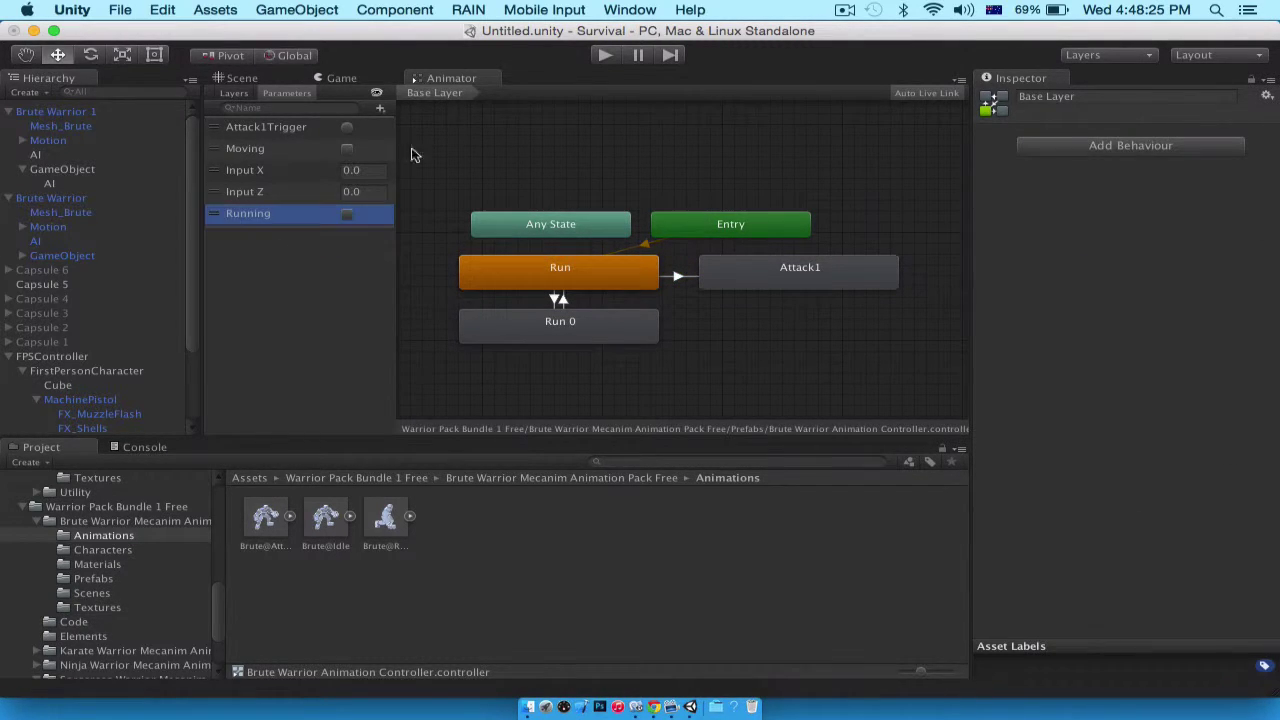
Add a Bool parameter named shouldKill to the animator controller
click(380, 110)
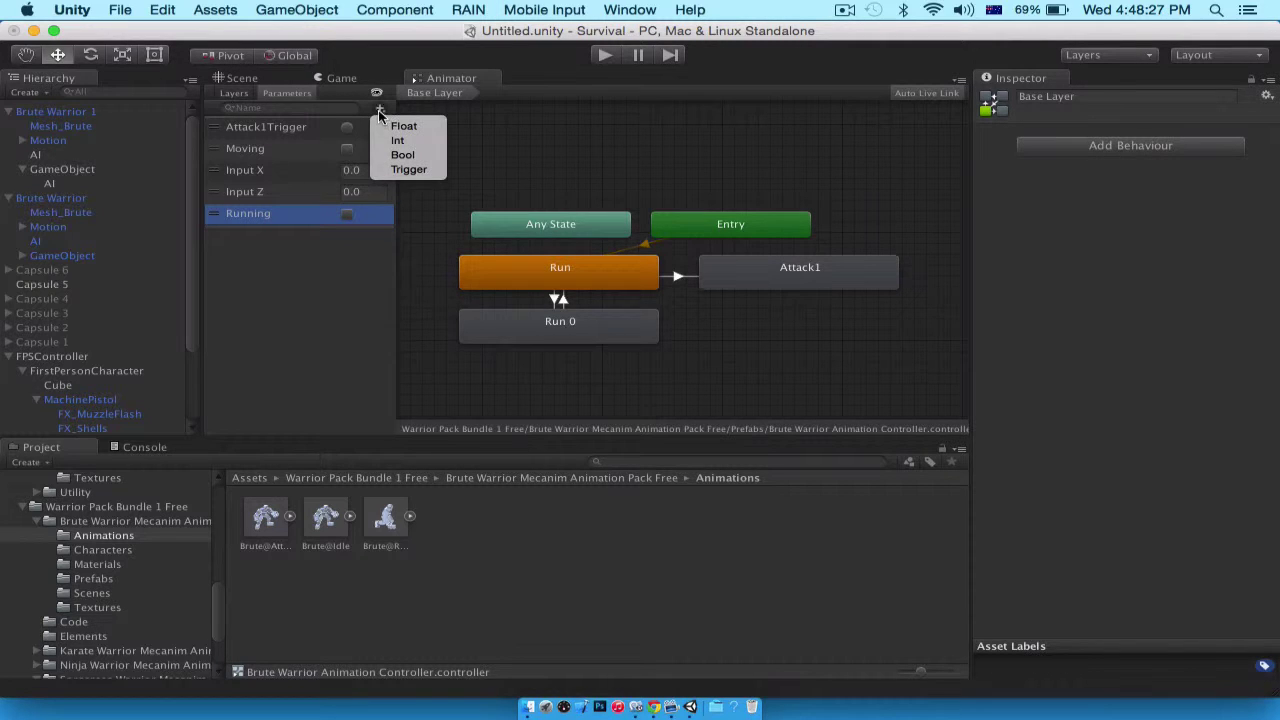
click(382, 154)
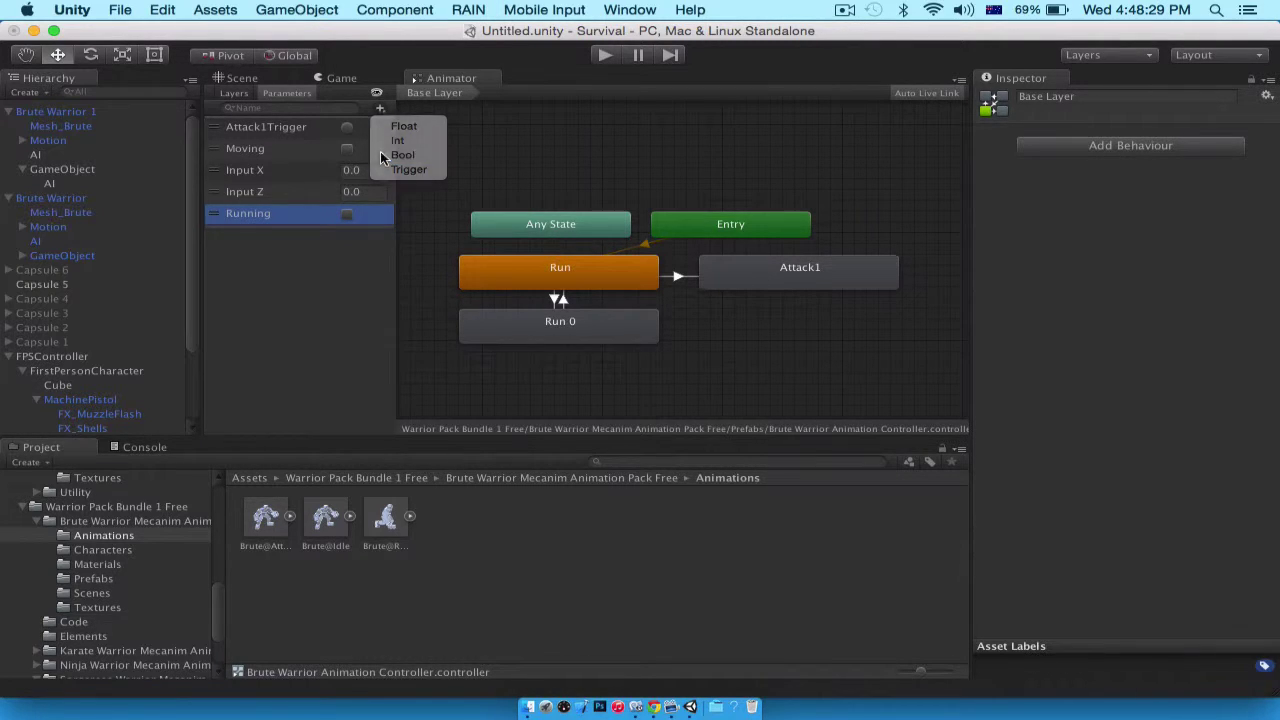
key(BackSpace)
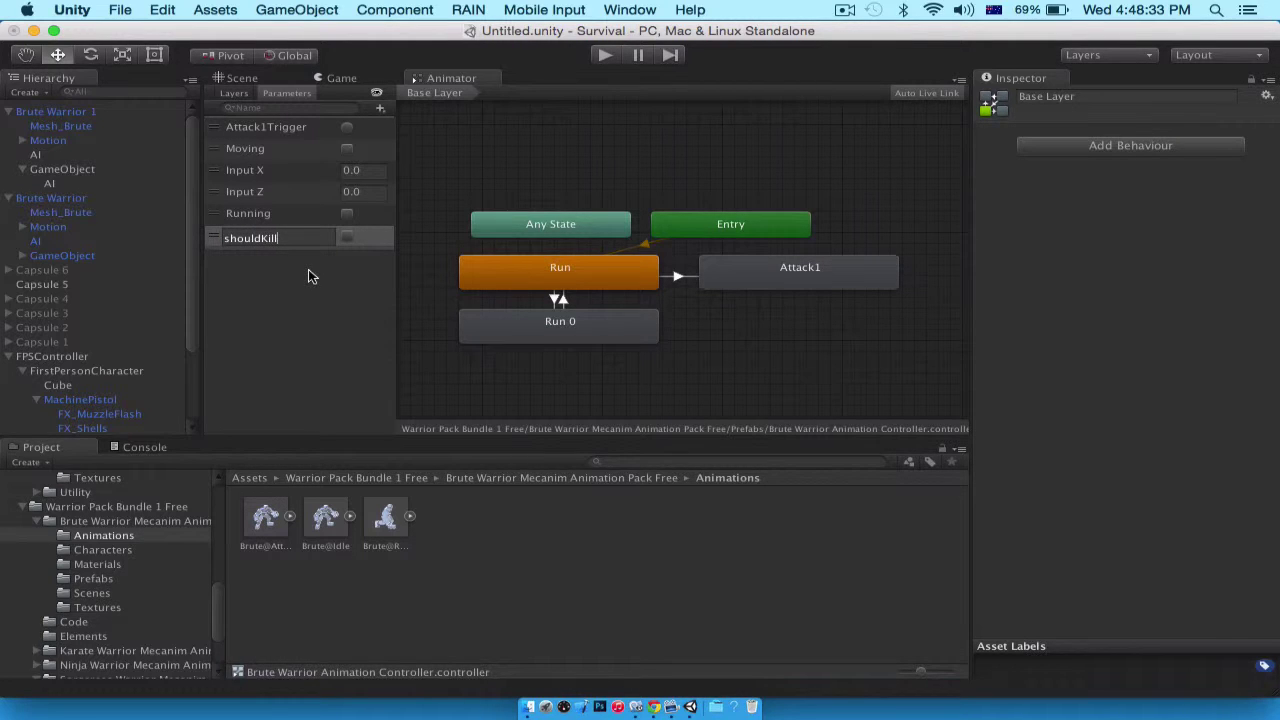
key(Return)
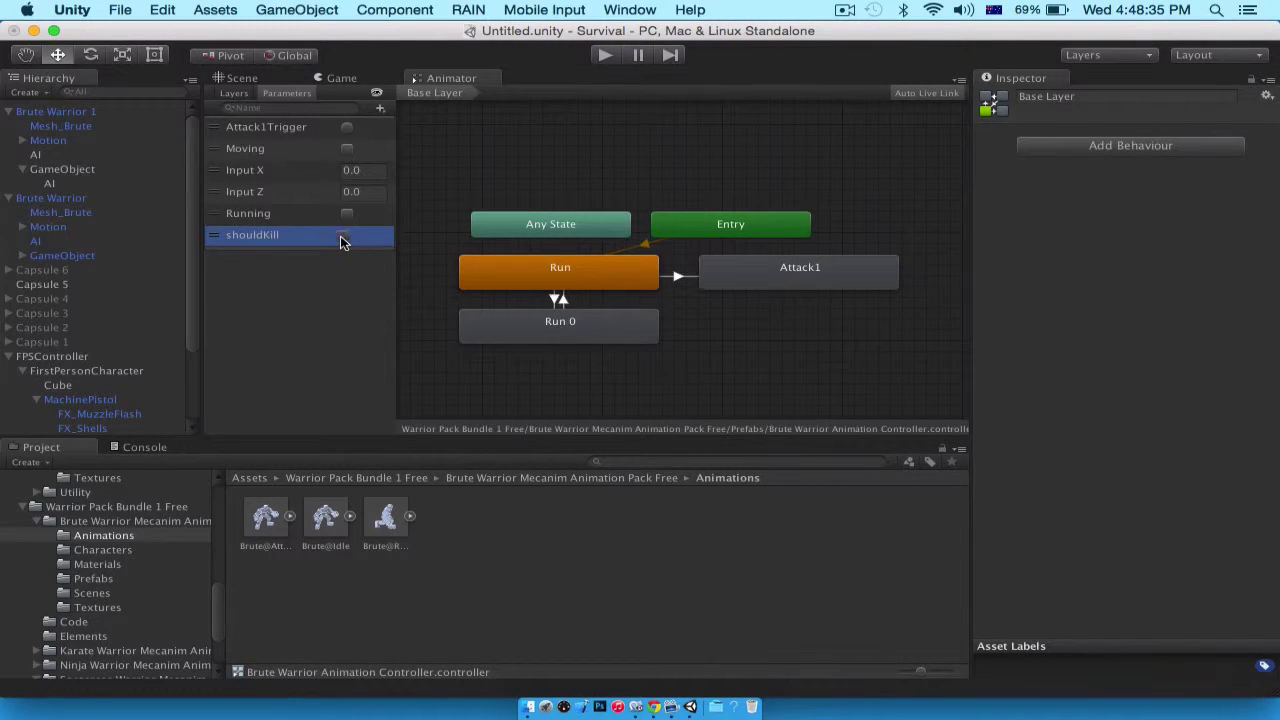
Add a condition to the Run to Attack1 transition requiring shouldKill to be true
click(679, 280)
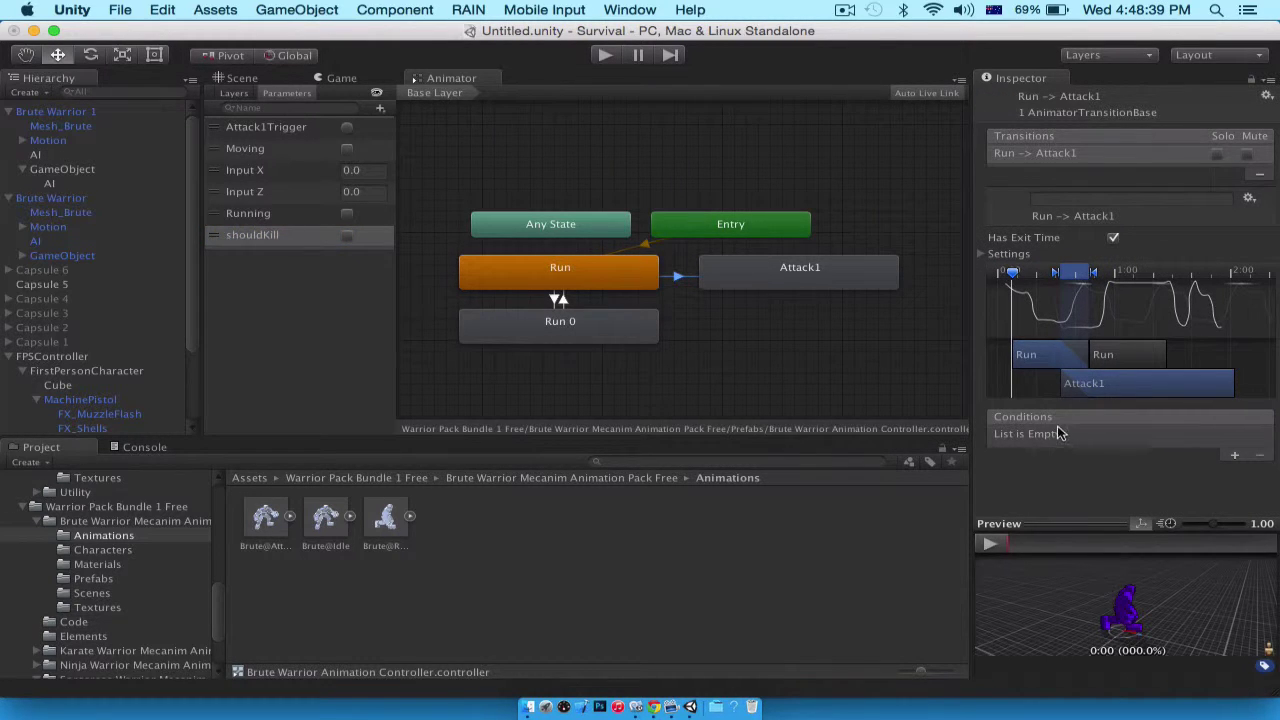
click(1235, 457)
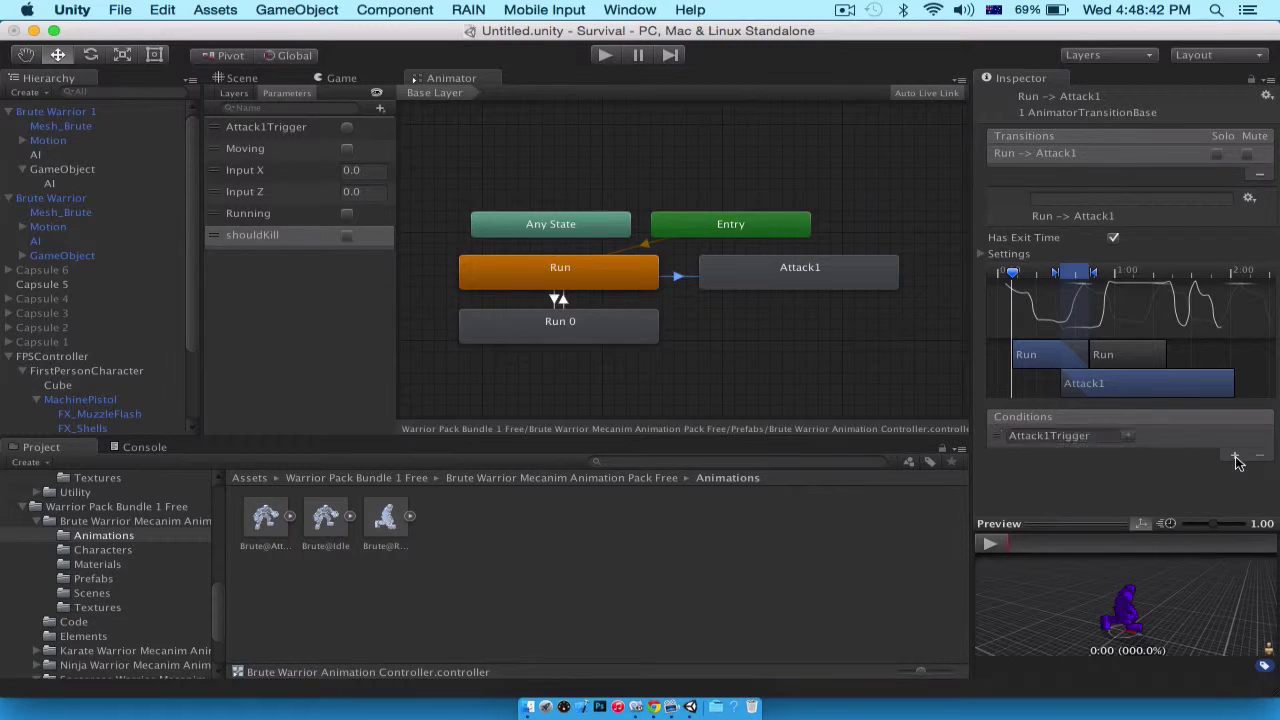
click(1128, 436)
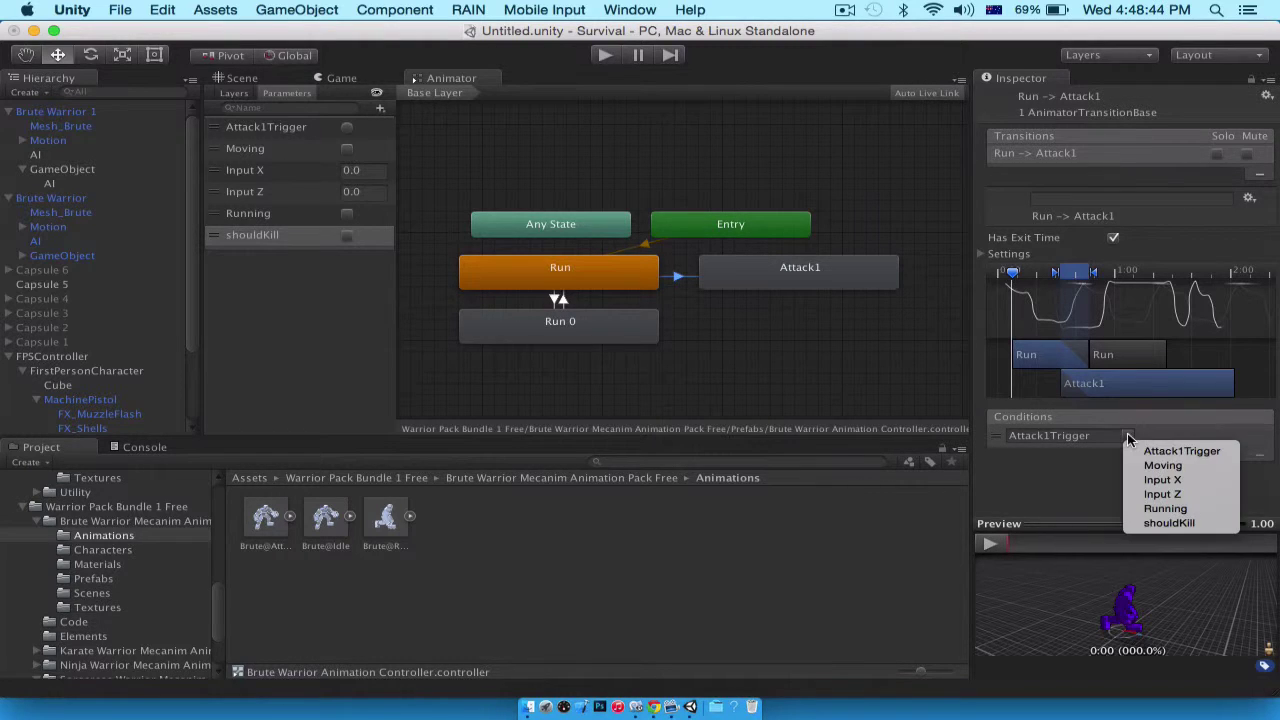
click(1165, 522)
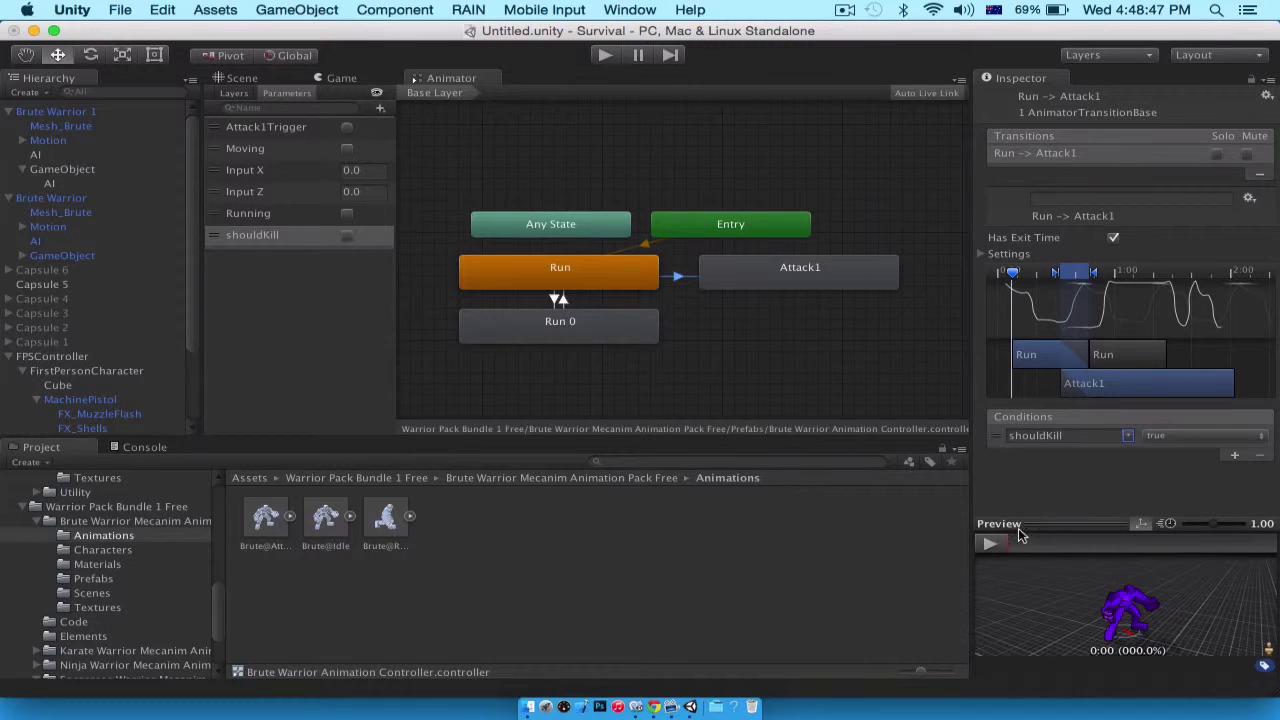
Play the animation preview of the Run to Attack1 transition
click(735, 266)
click(619, 270)
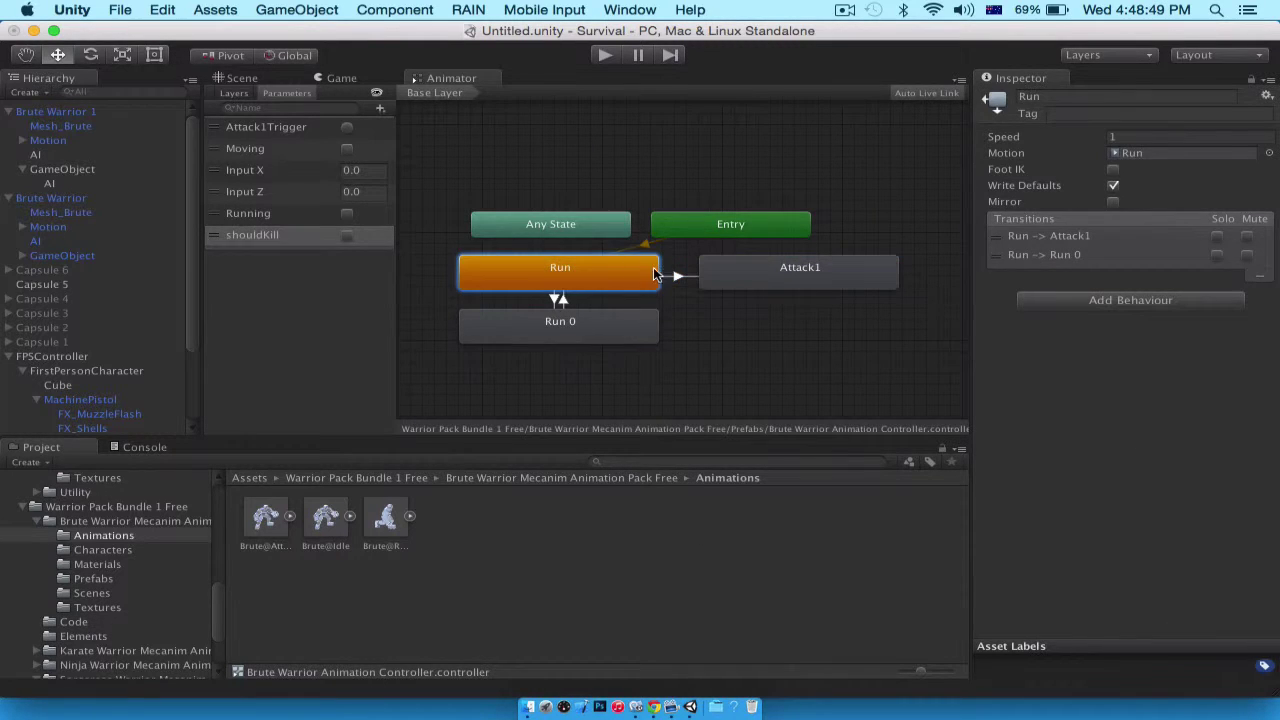
click(673, 277)
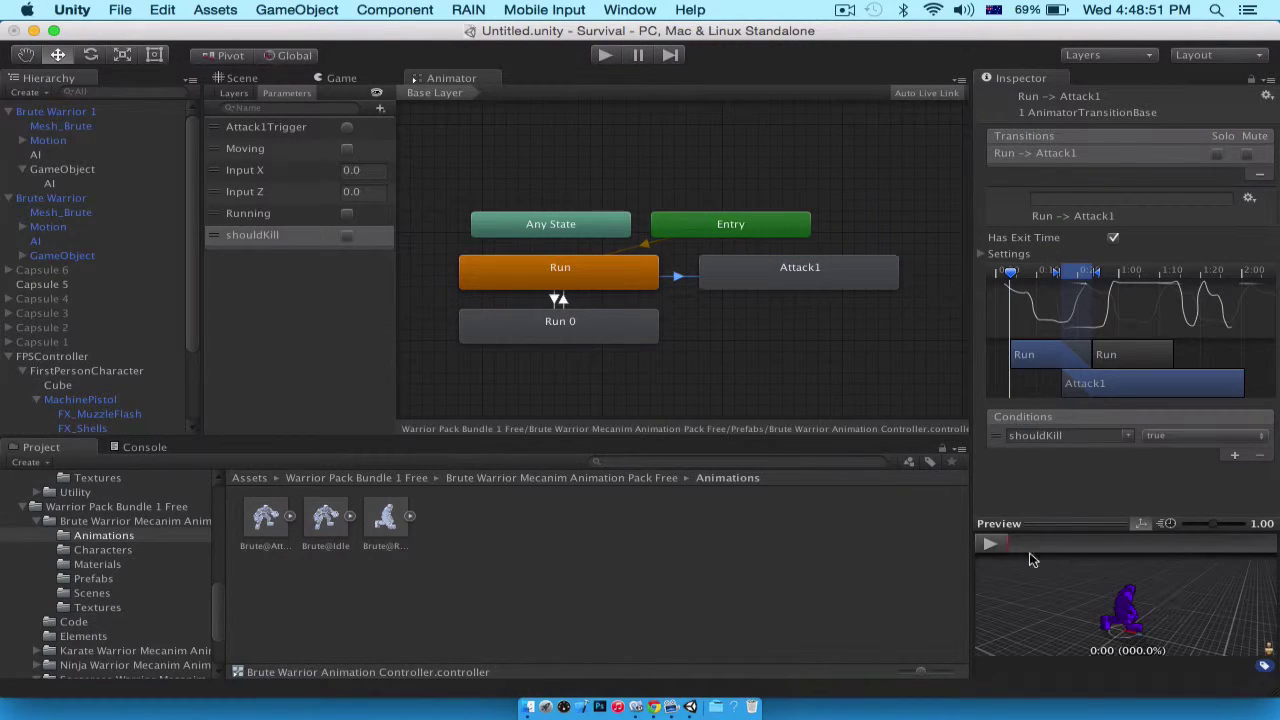
click(998, 547)
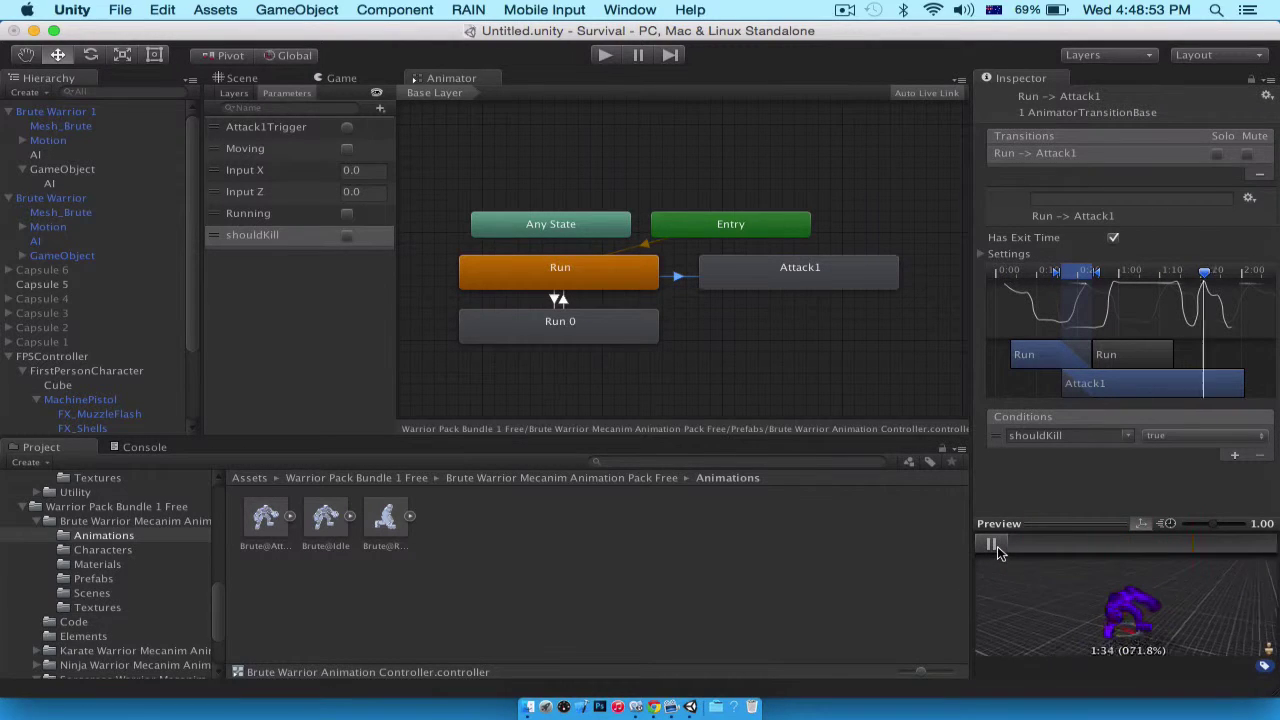
Turn off Apply Root Motion in the Animator component of Brute Warrior 1
scroll(680, 187, down, 4)
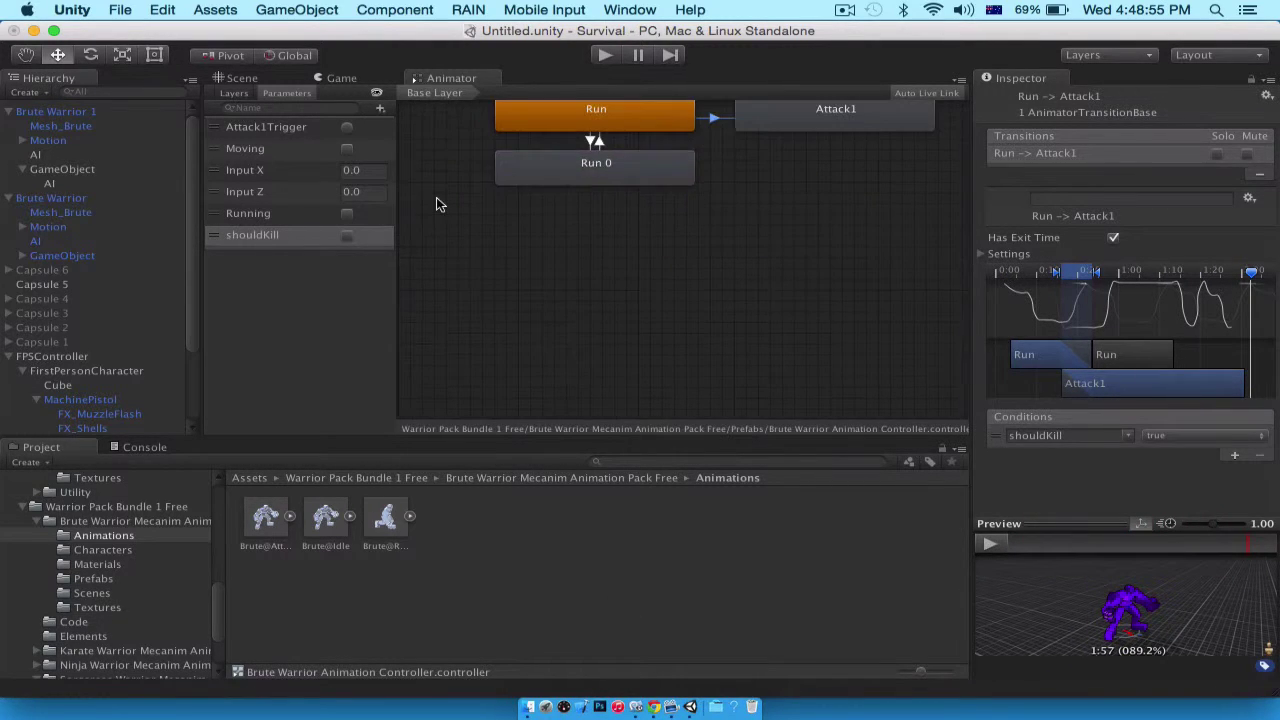
scroll(436, 197, up, 6)
click(110, 112)
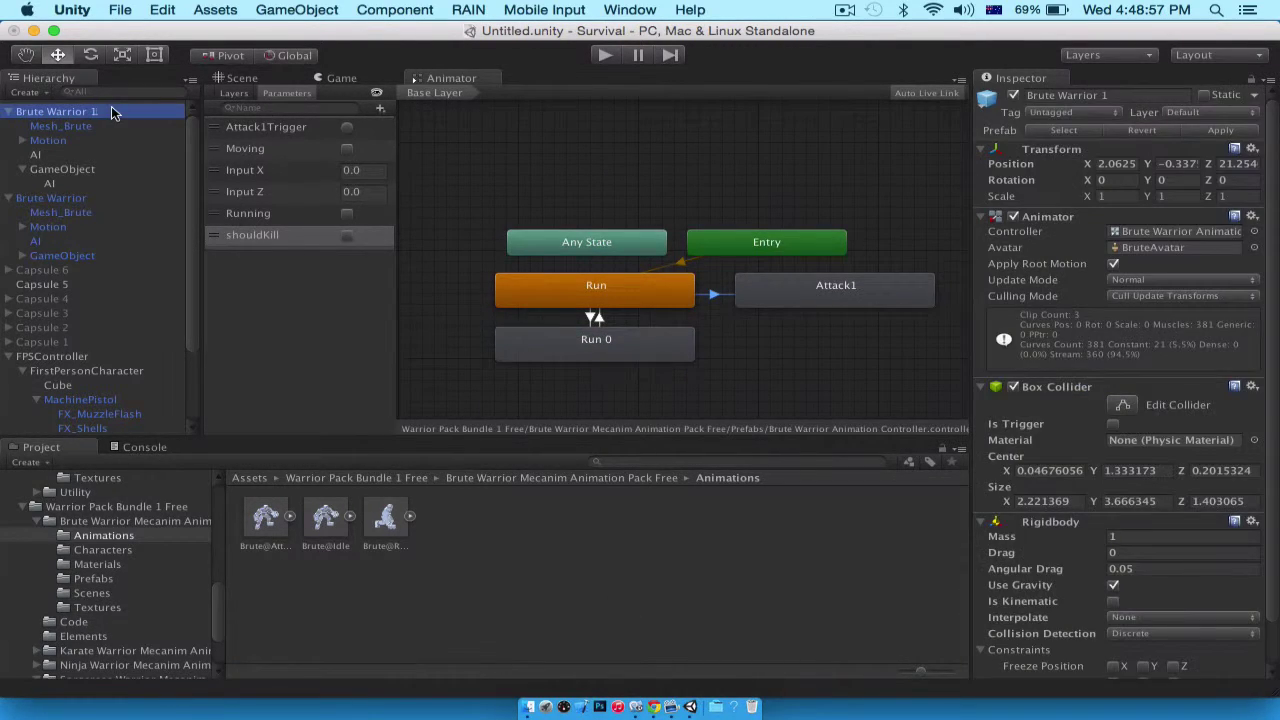
click(1112, 265)
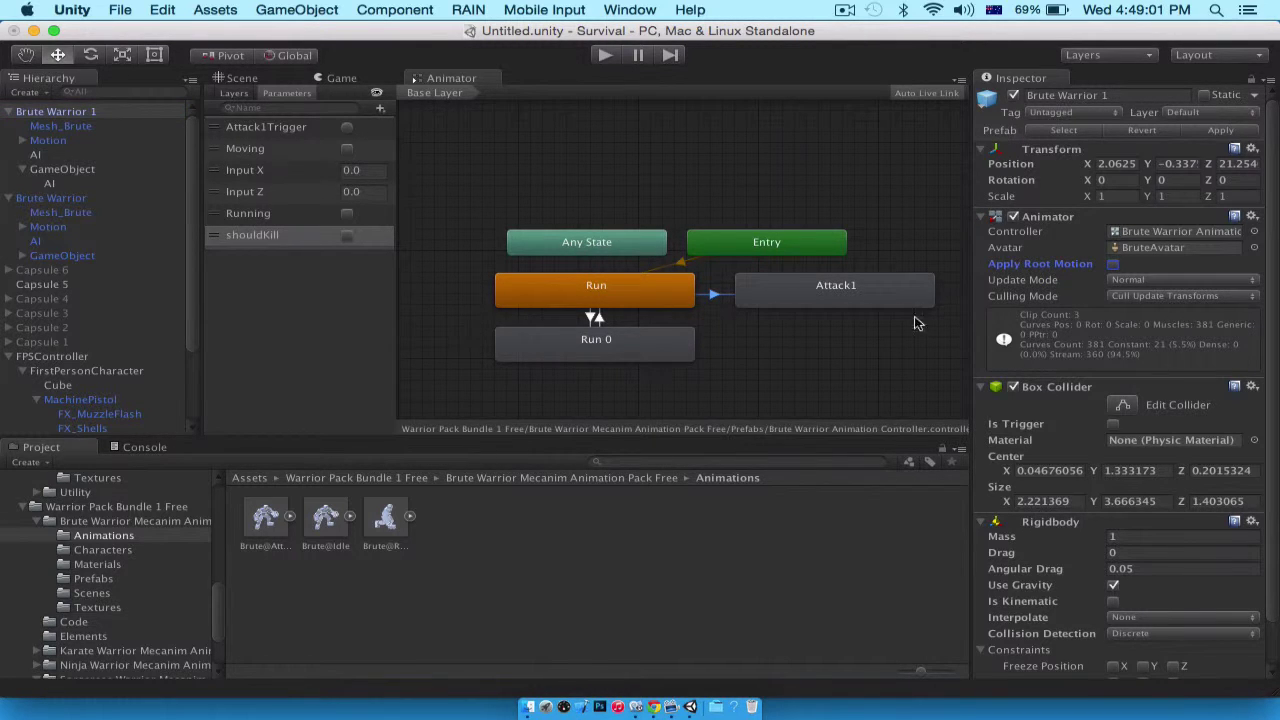
click(624, 296)
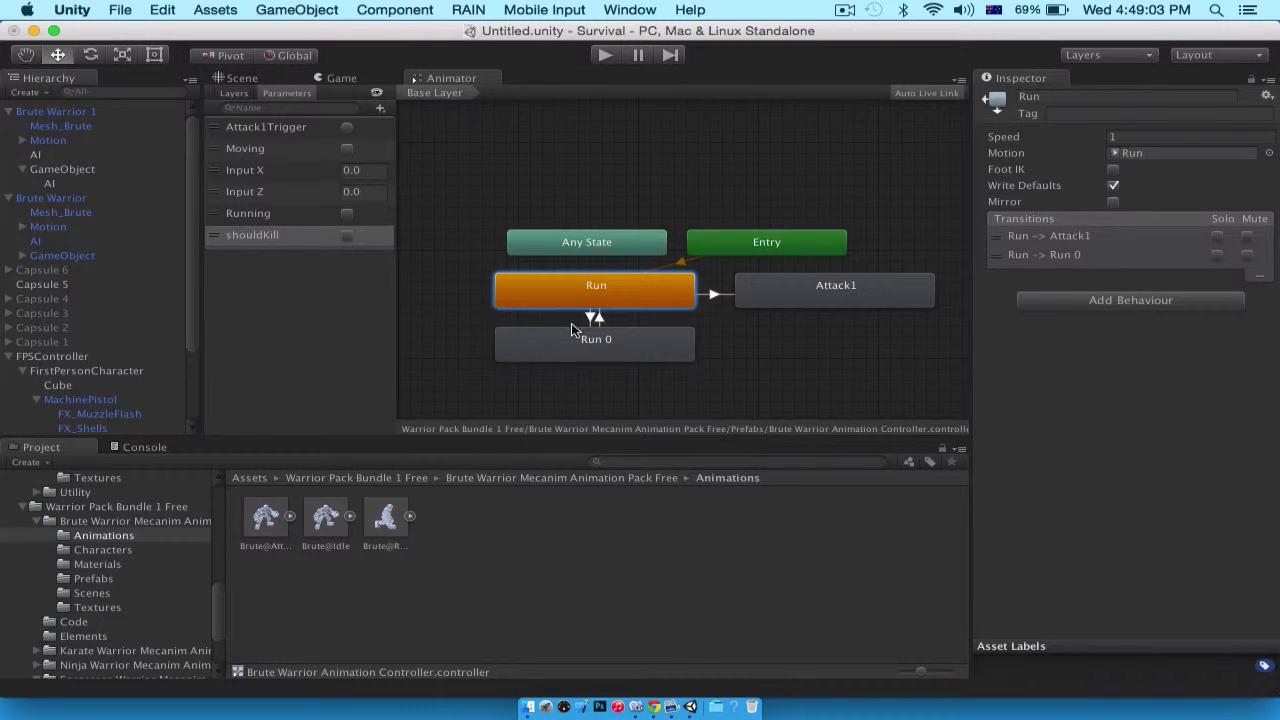
click(627, 343)
click(633, 309)
Switch to MonoDevelop and comment out the anim declaration, the anim.SetBool call and the jumpHash declaration in ShouldKillChecker.cs
click(636, 708)
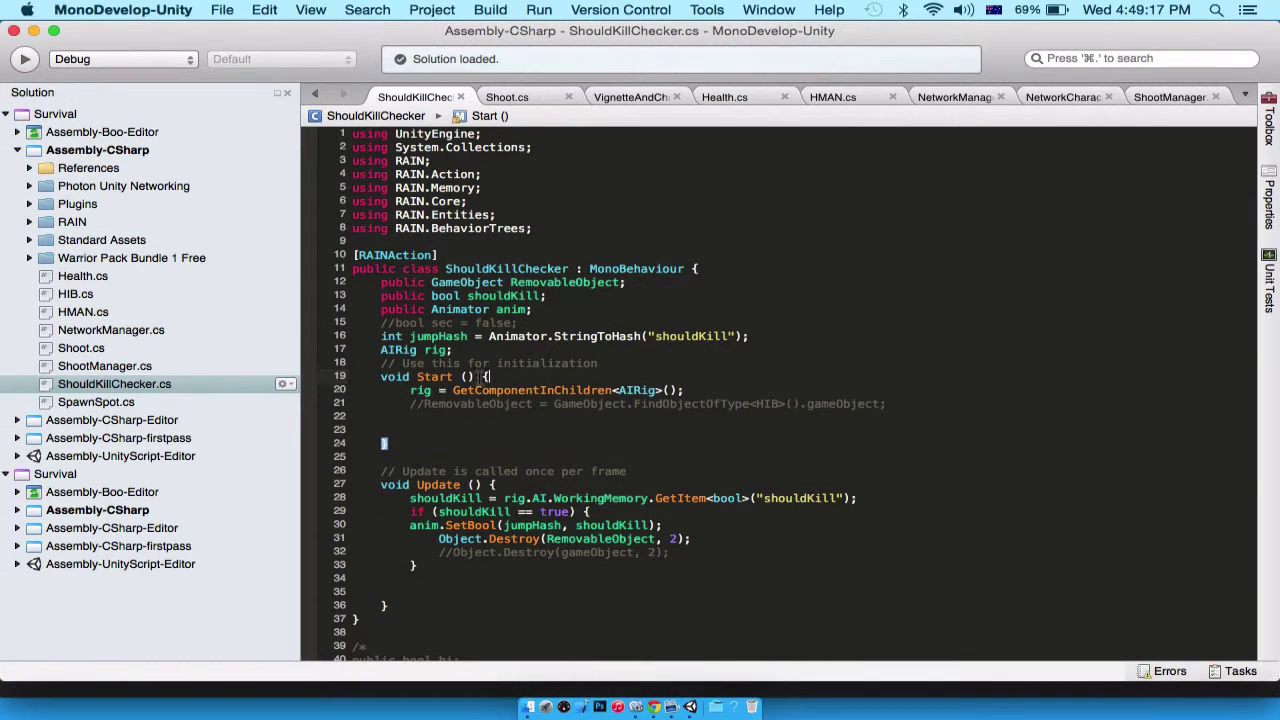
text(//)
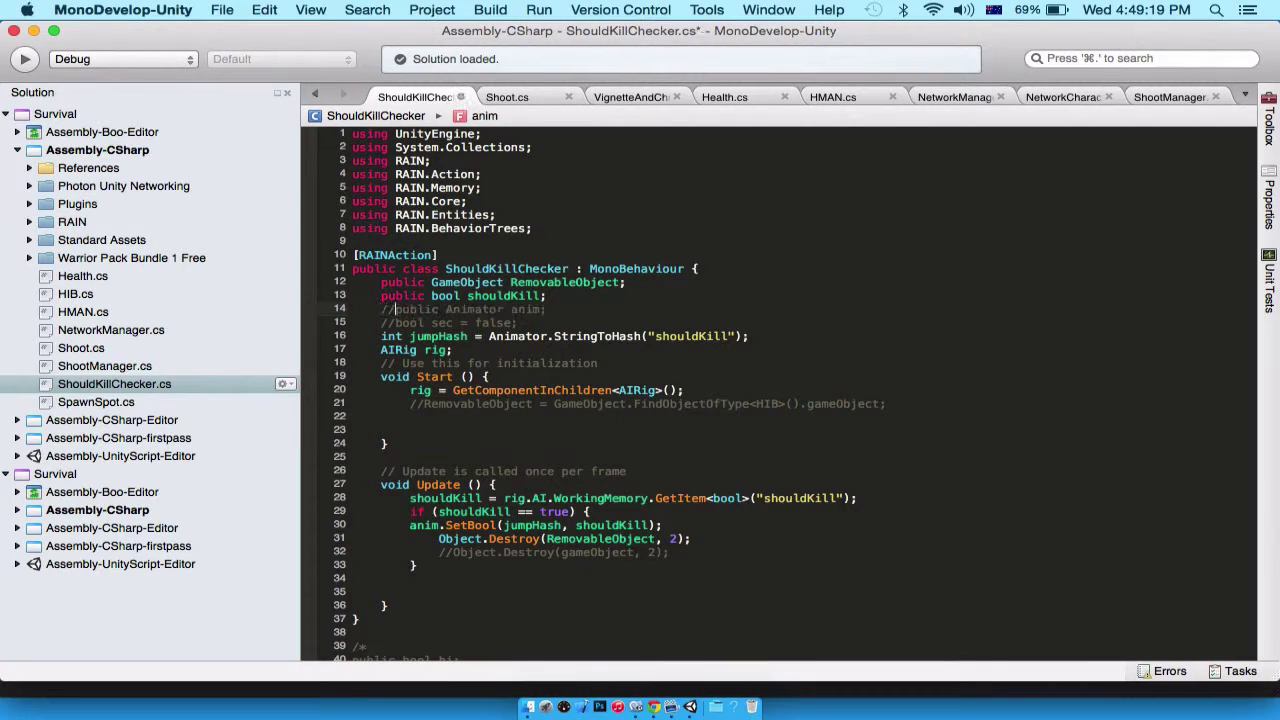
click(402, 526)
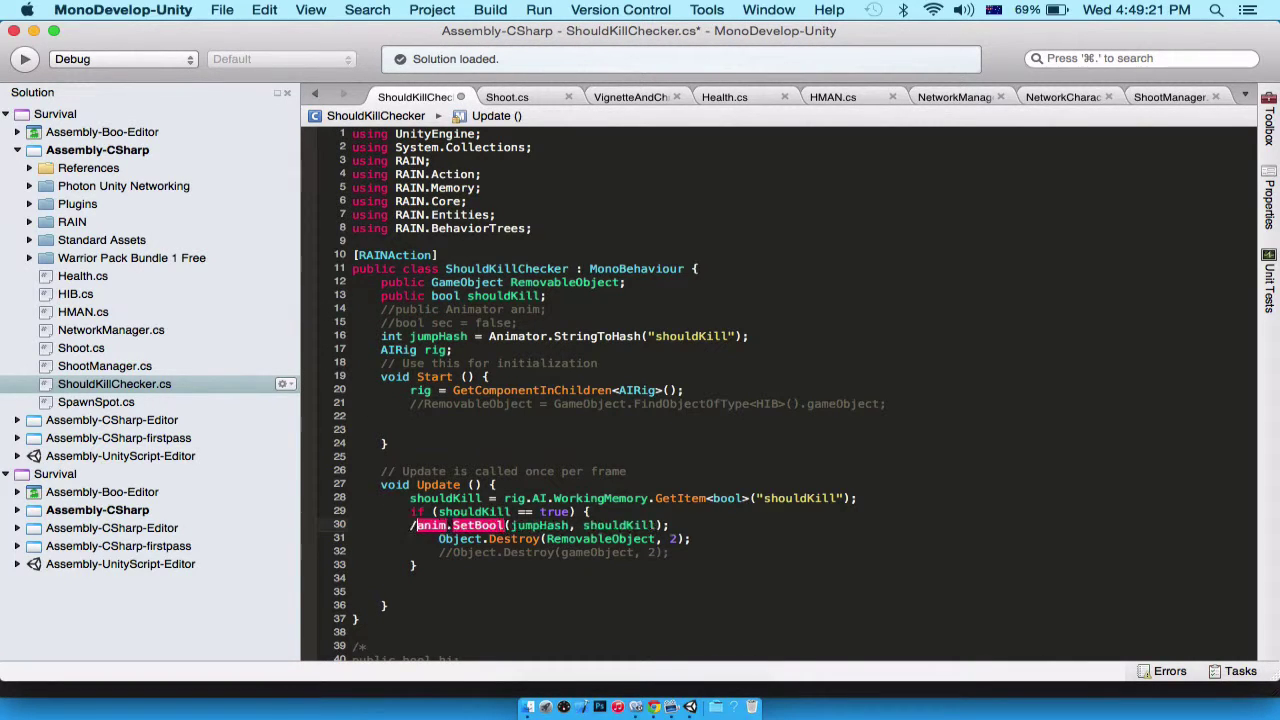
text(//)
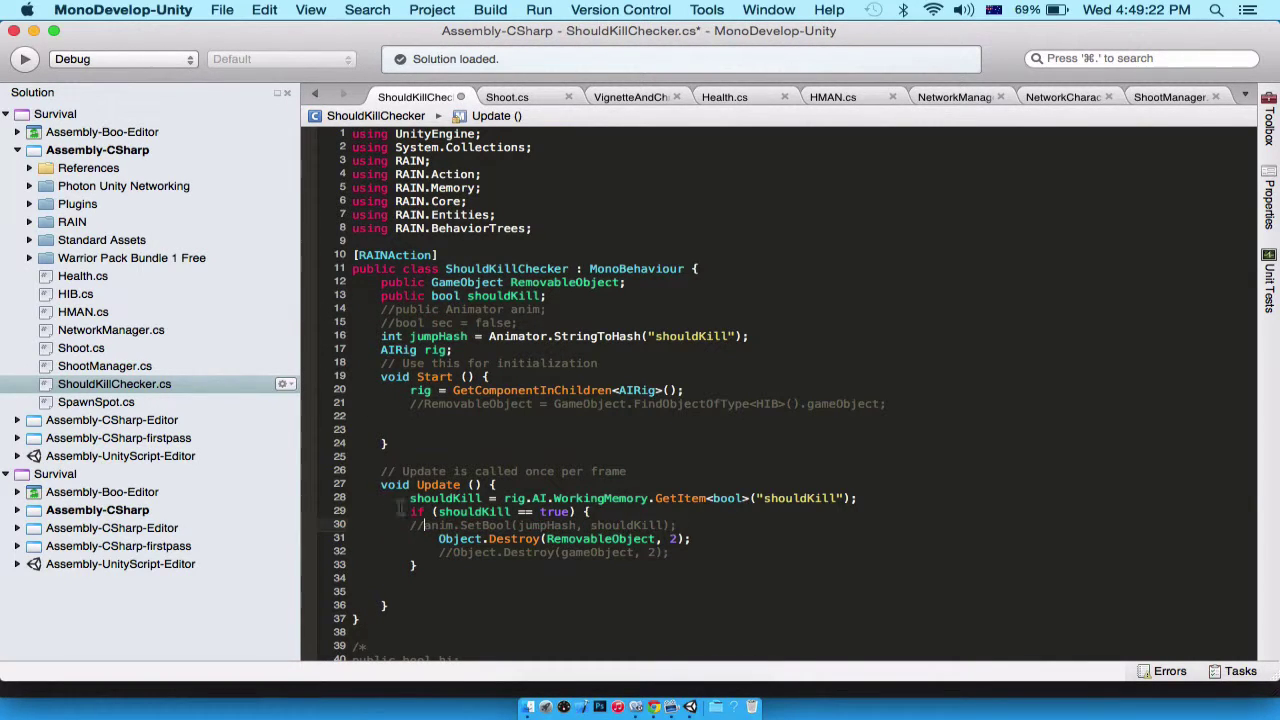
click(373, 337)
text(//)
Declare "public Animator anim;" on a new line beneath the commented-out Animator declaration
scroll(373, 337, down, 3)
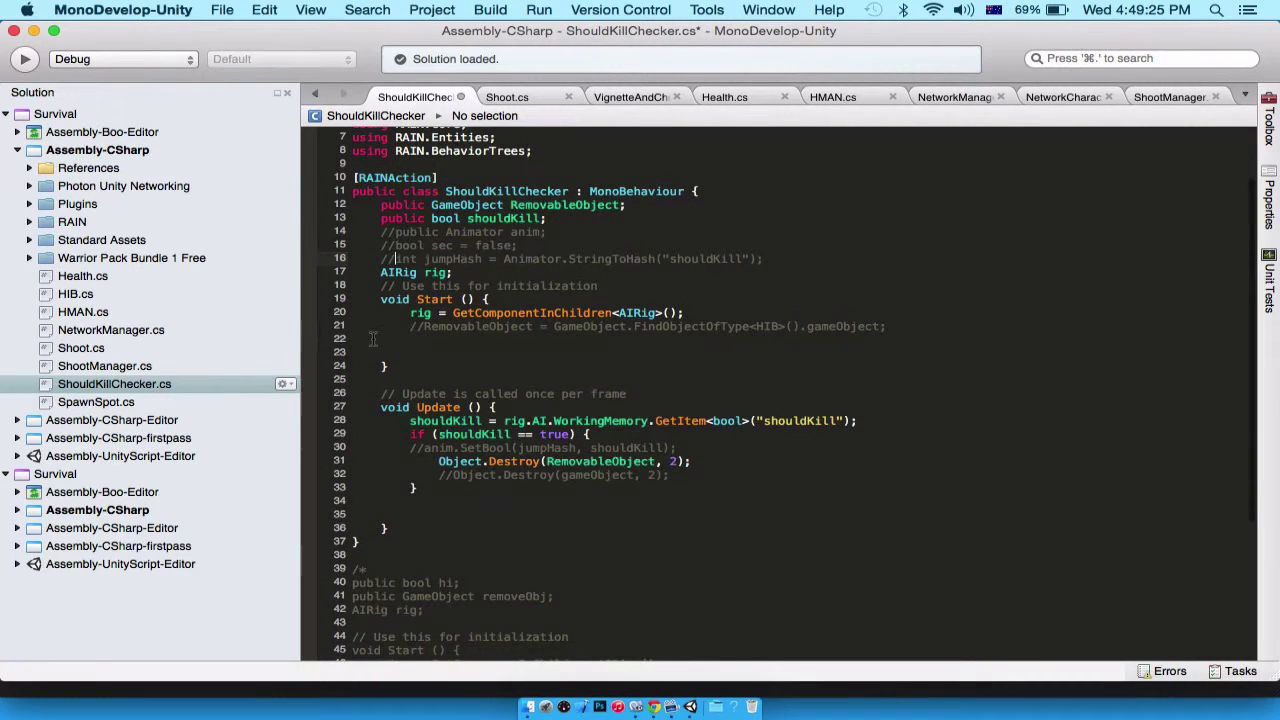
scroll(423, 458, down, 2)
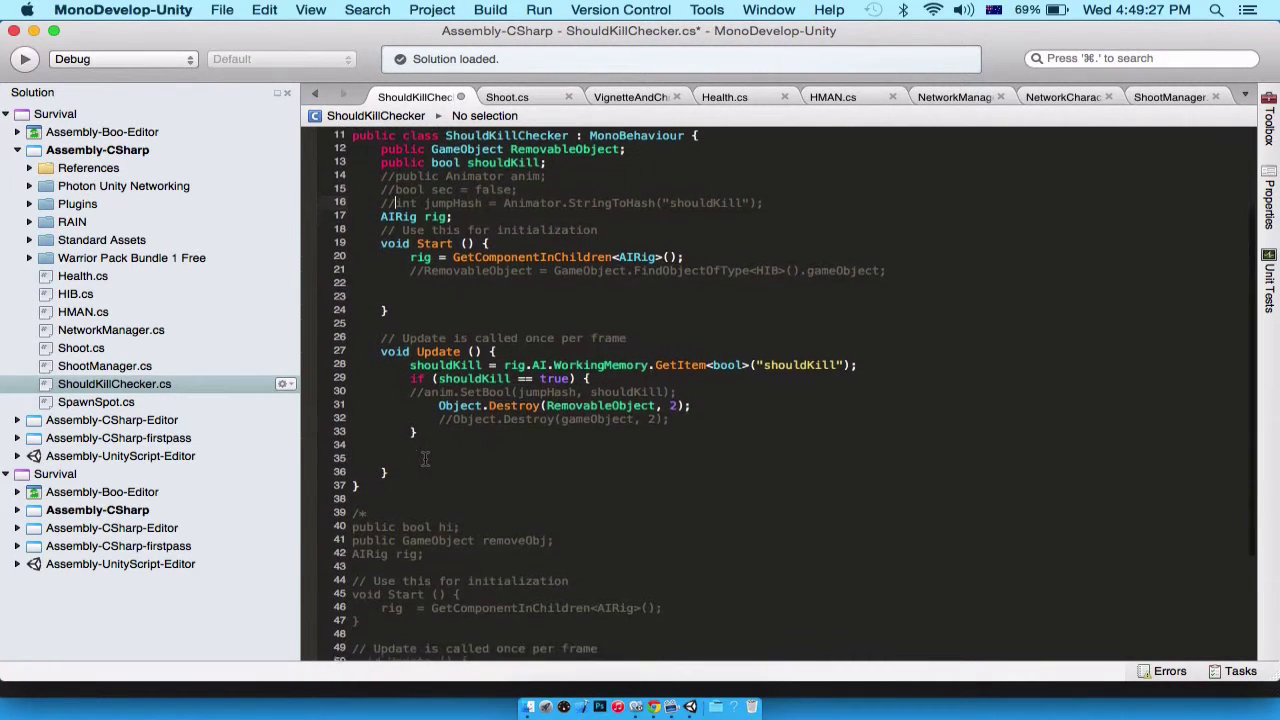
scroll(423, 458, up, 5)
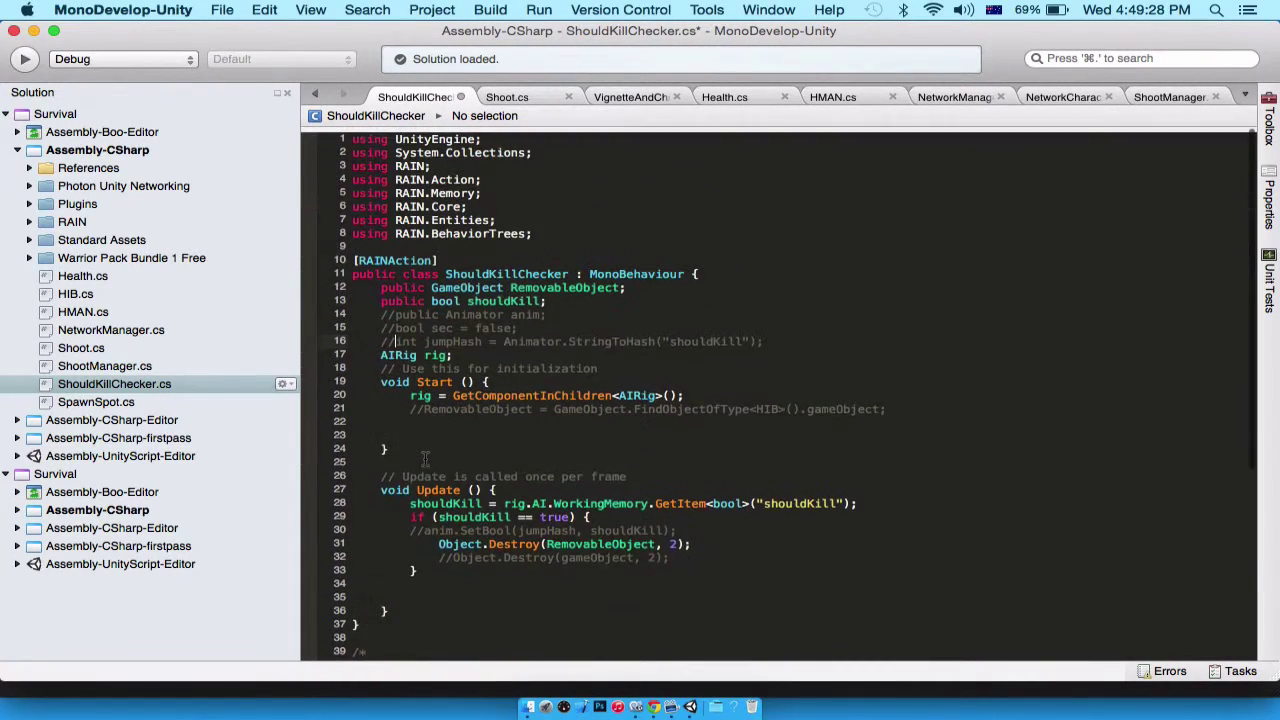
click(622, 305)
key(Return)
text(public Animator)
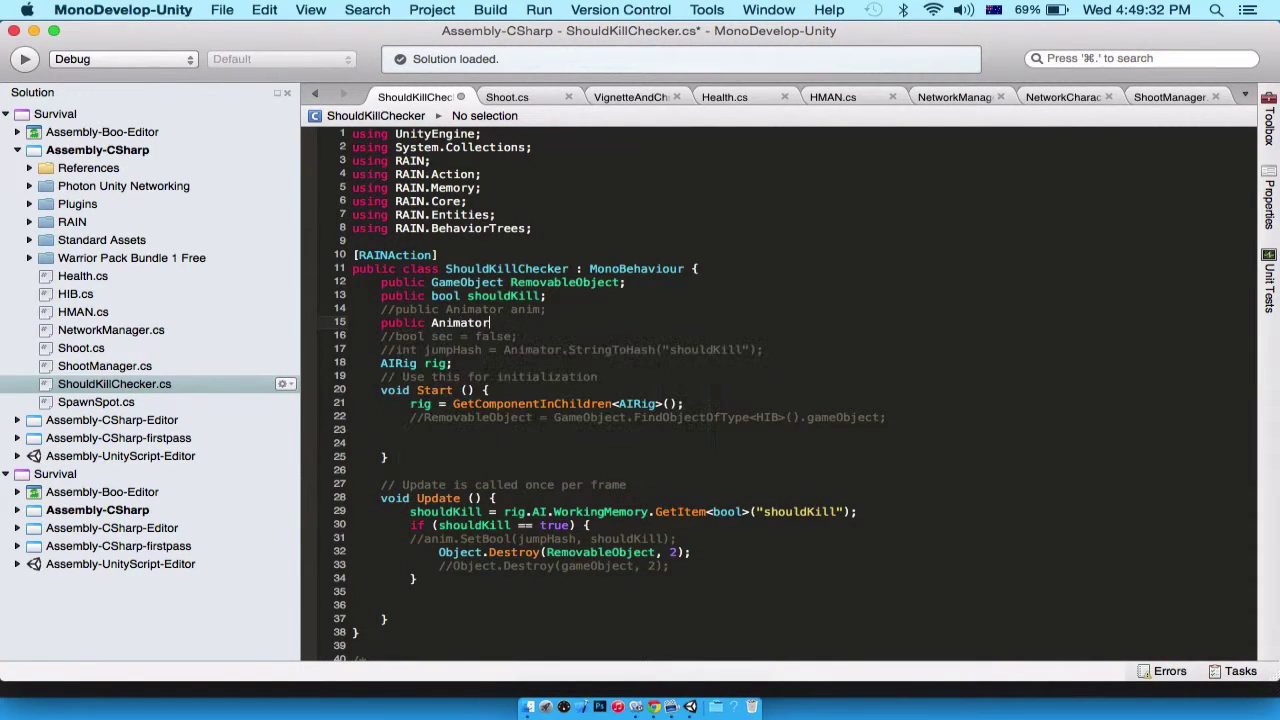
key(Return)
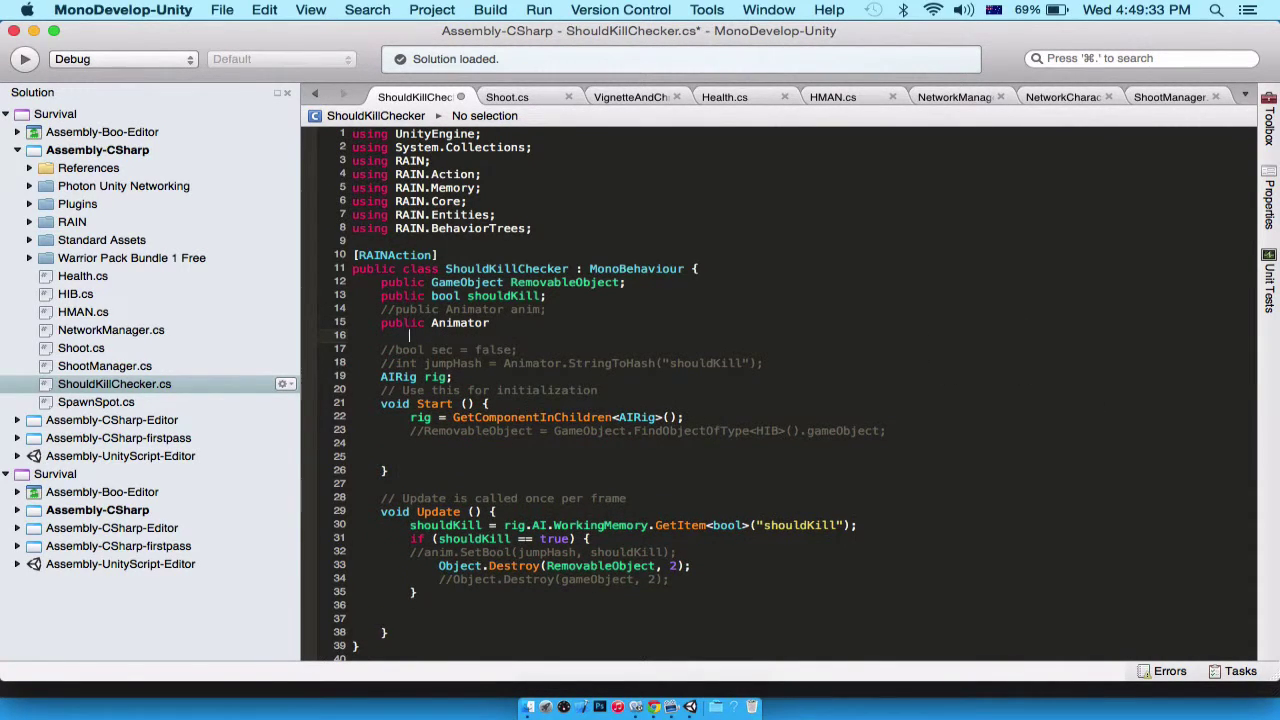
key(BackSpace)
text(anim;)
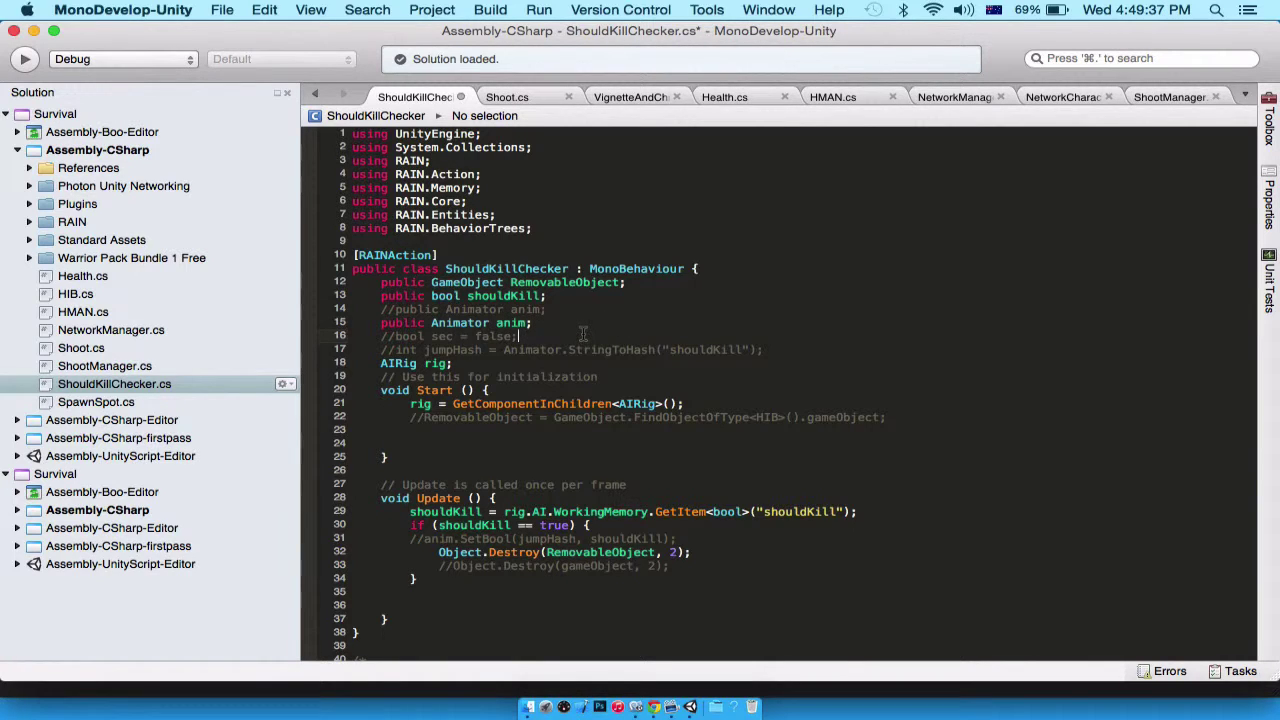
Declare int attackHash = Animator.StringToHash("shouldKill"); above the commented-out jumpHash line and save the script
key(Return)
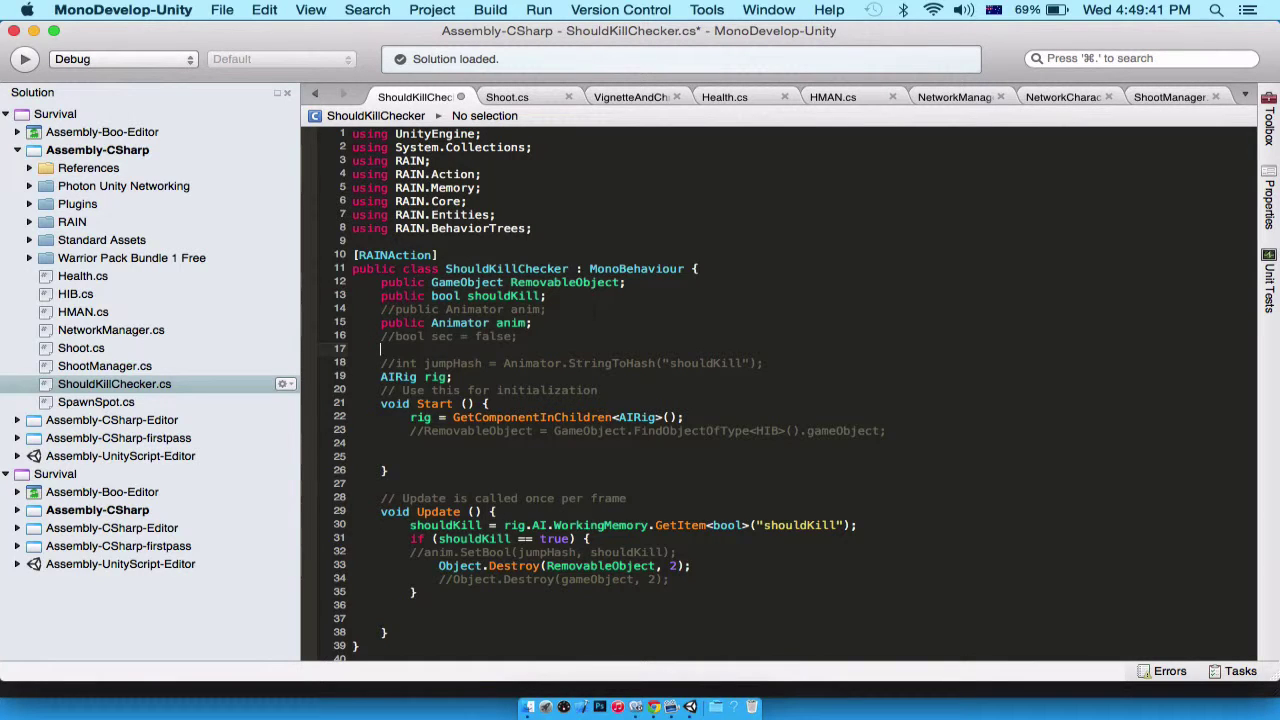
text(int )
text(jum)
text(attackHash )
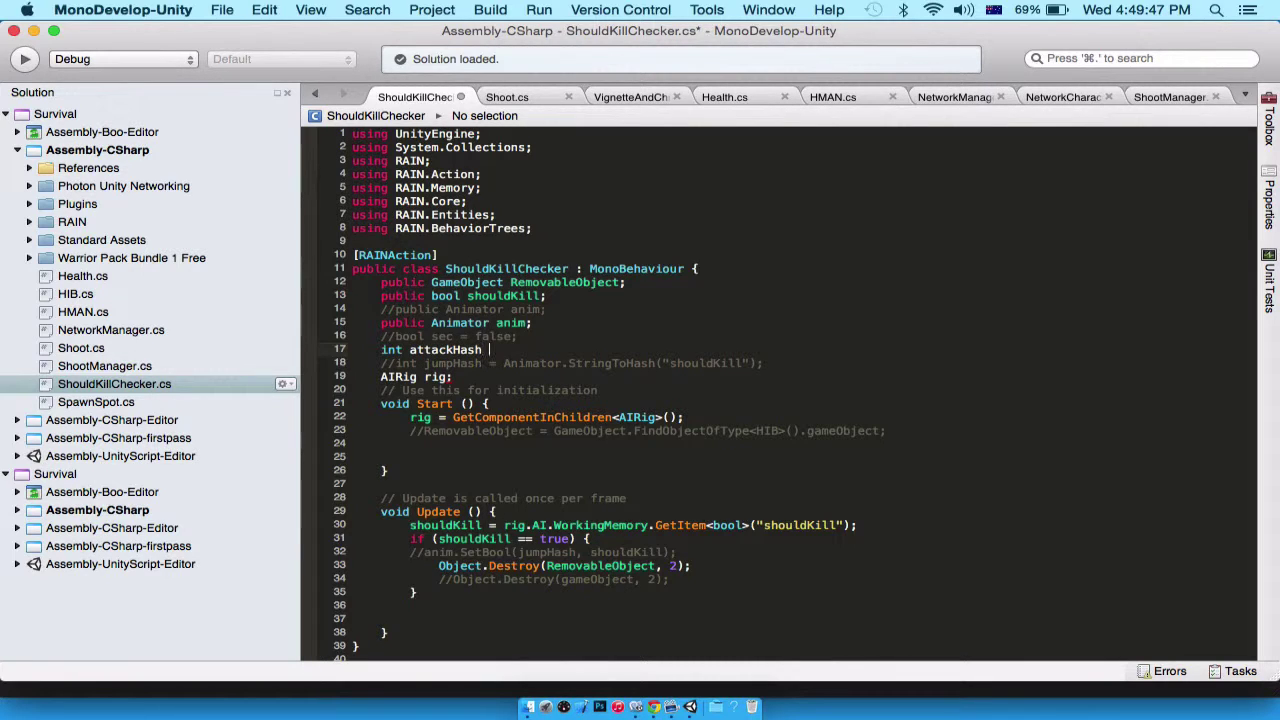
text(= Animator.)
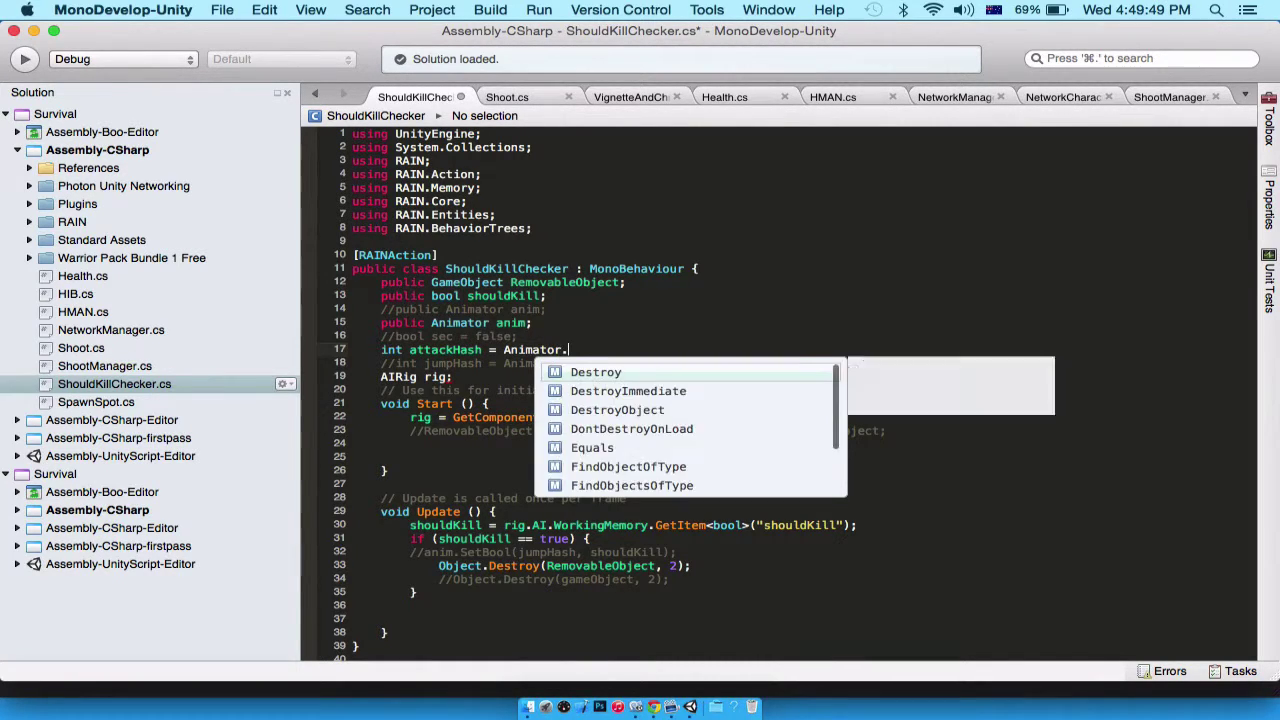
text(Str)
key(Return)
text((")
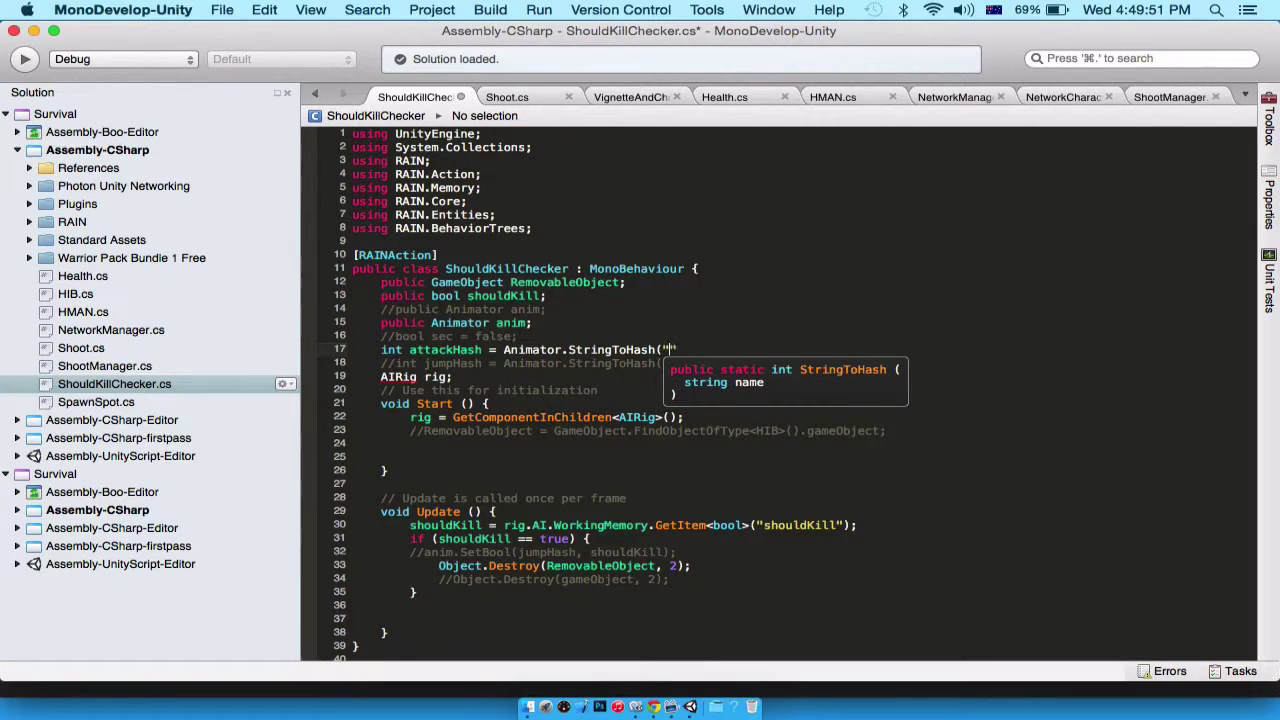
text(shouldKill");)
scroll(583, 335, down, 3)
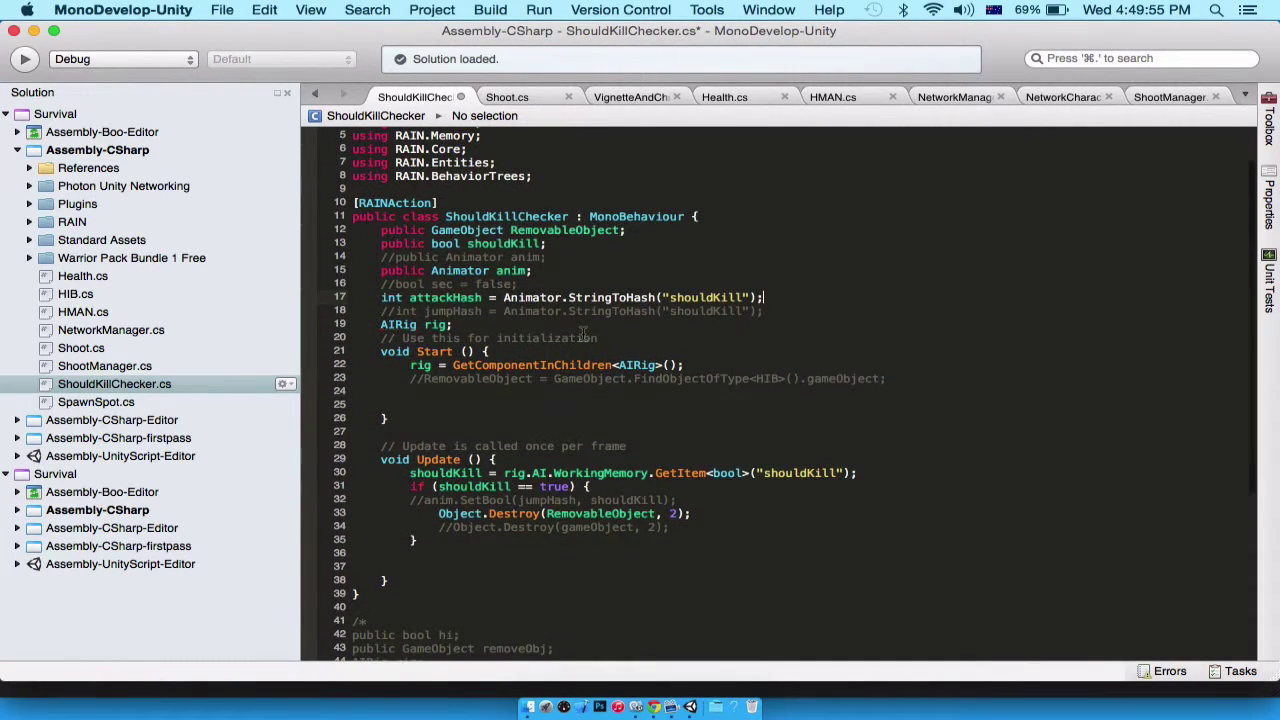
click(771, 300)
scroll(826, 303, down, 1)
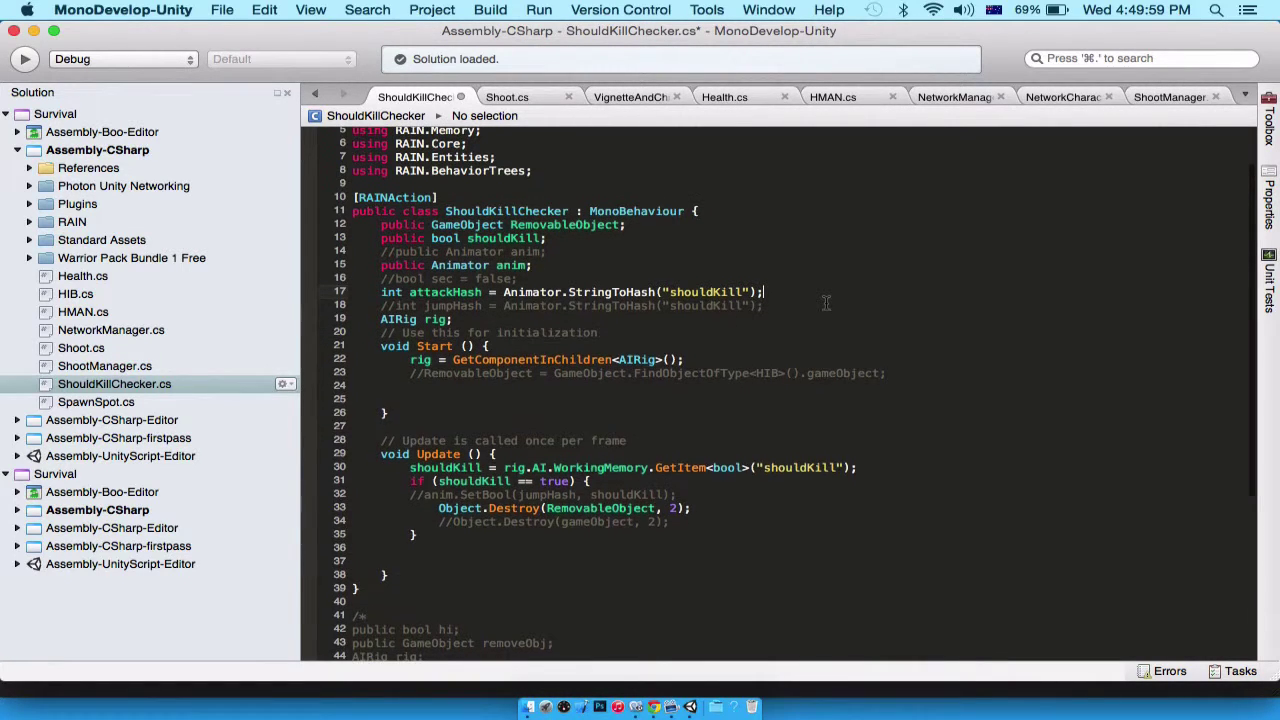
scroll(826, 303, down, 3)
key(super+s)
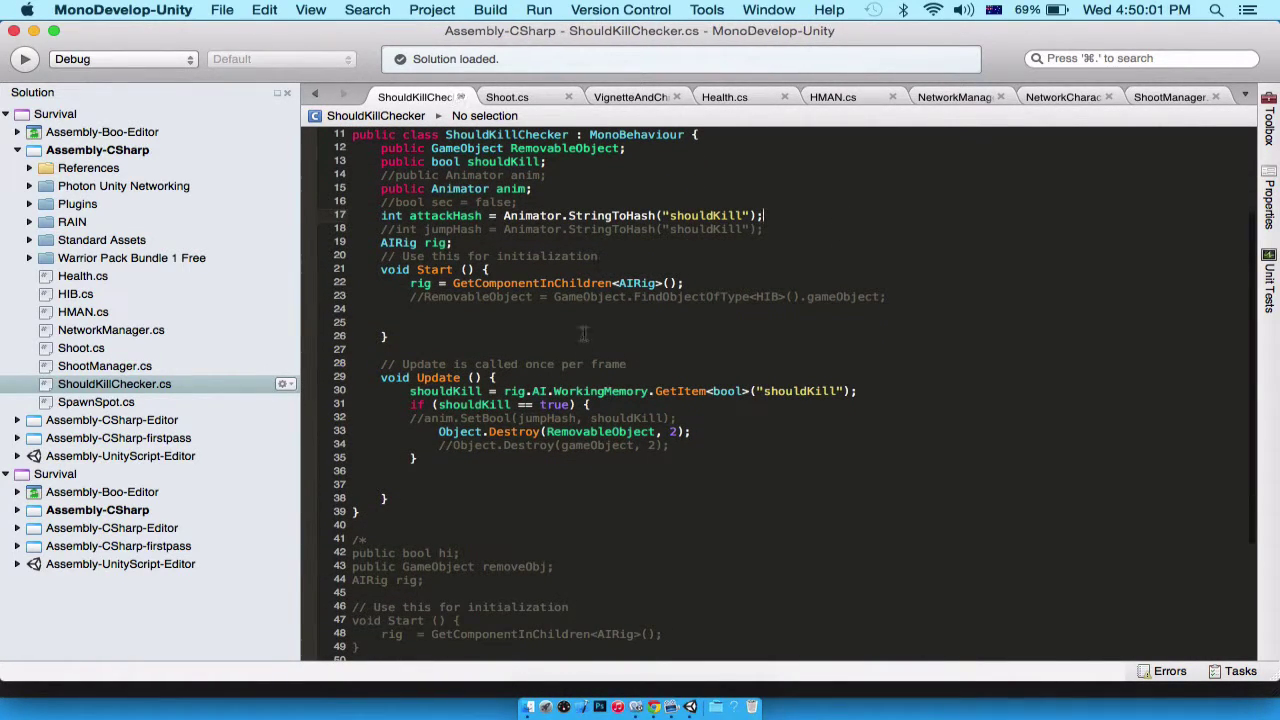
Start an anim.SetBool call on a new line beneath the commented-out SetBool line in Update()
scroll(928, 486, down, 1)
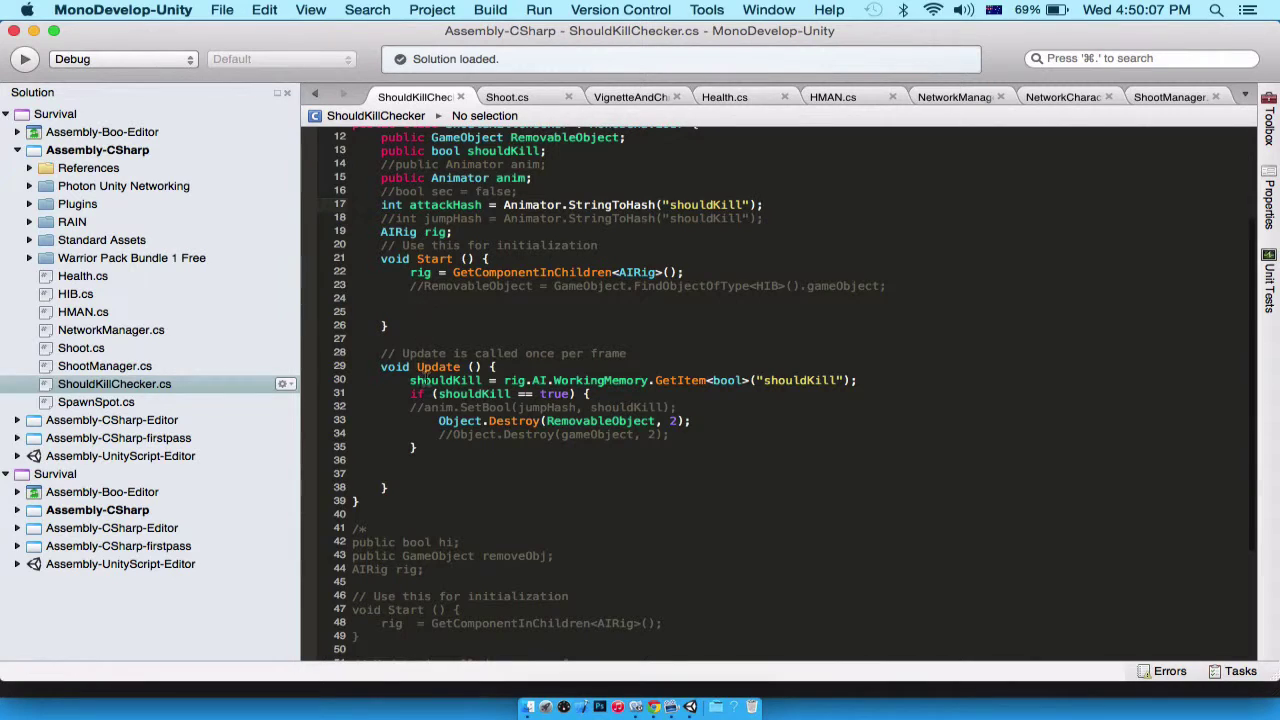
scroll(425, 382, up, 1)
scroll(424, 395, down, 1)
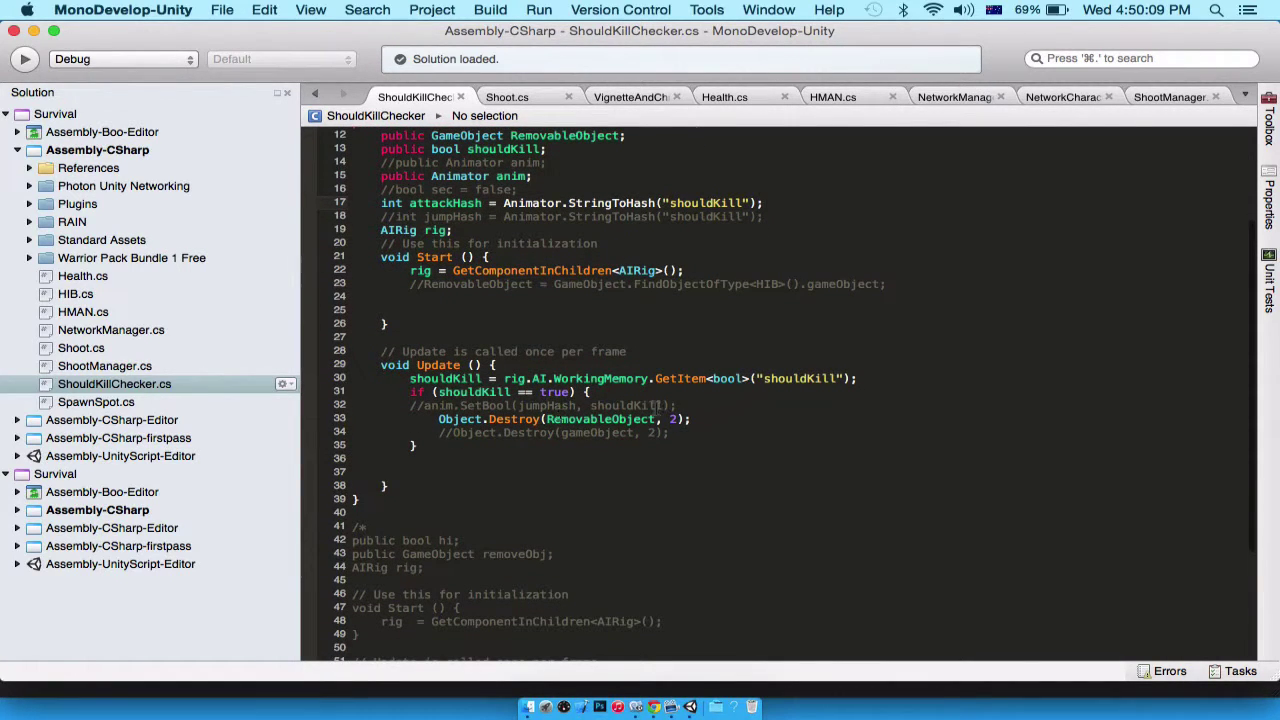
click(695, 410)
key(Return)
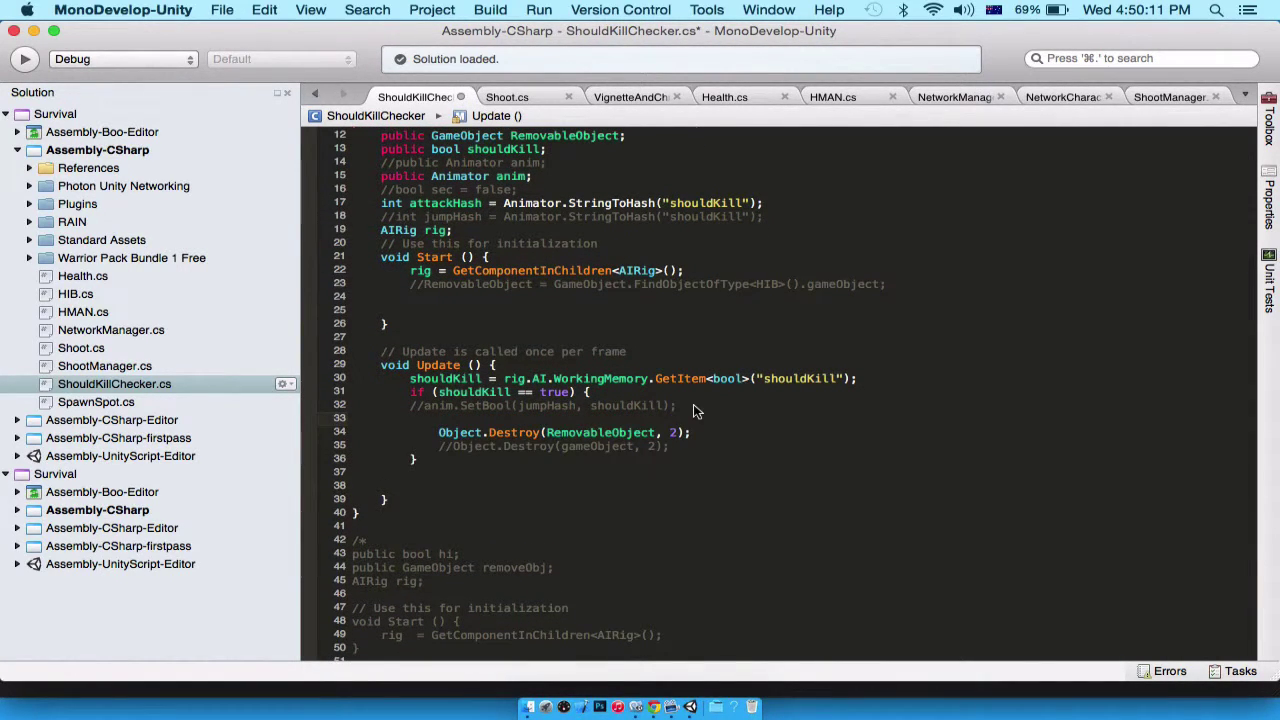
text(anim.)
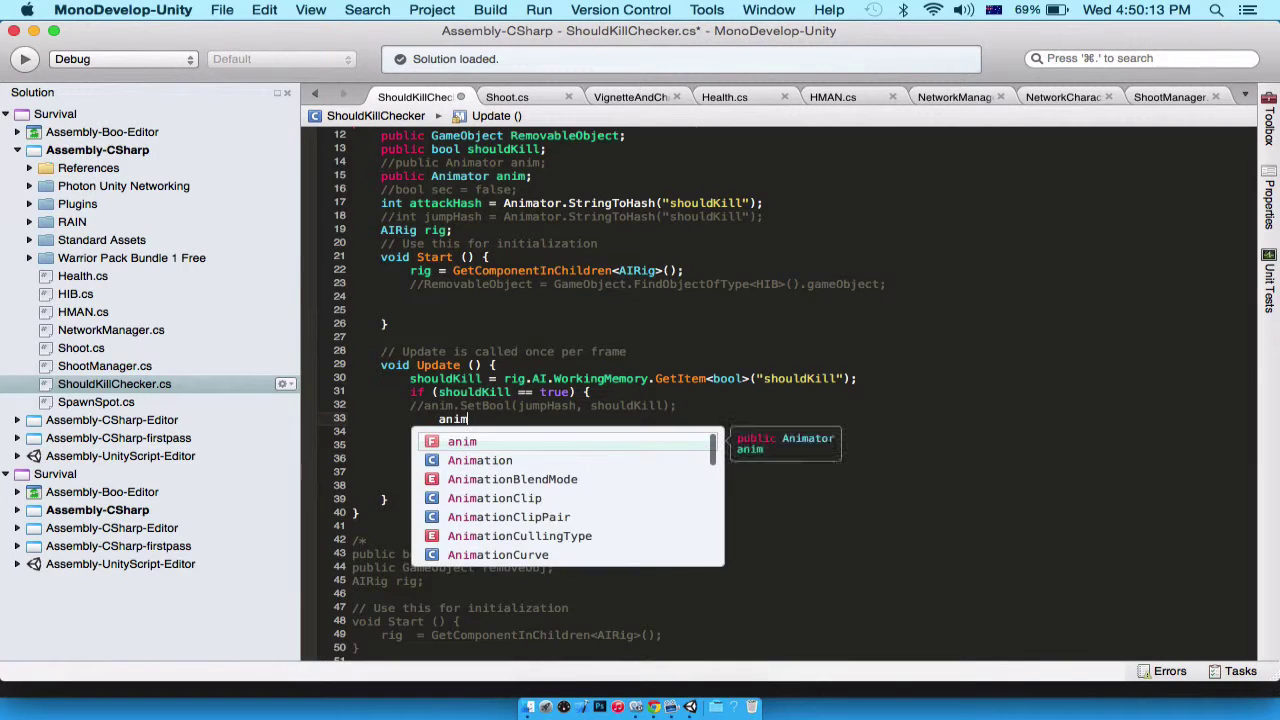
key(Down)
key(Down)
key(Down)
key(Down)
key(Down)
key(Down)
key(Down)
key(Down)
key(Down)
key(Return)
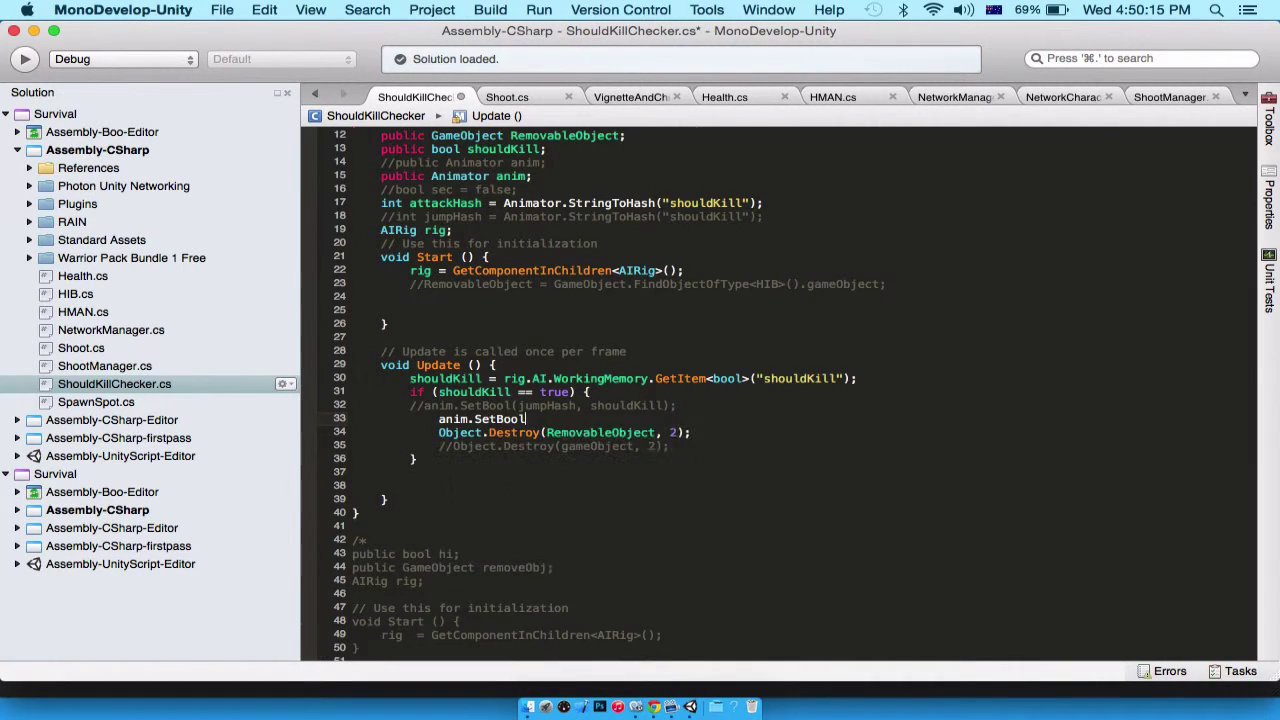
Complete the new call as anim.SetBool(attackHash, shouldKill); and save ShouldKillChecker.cs
text((jum)
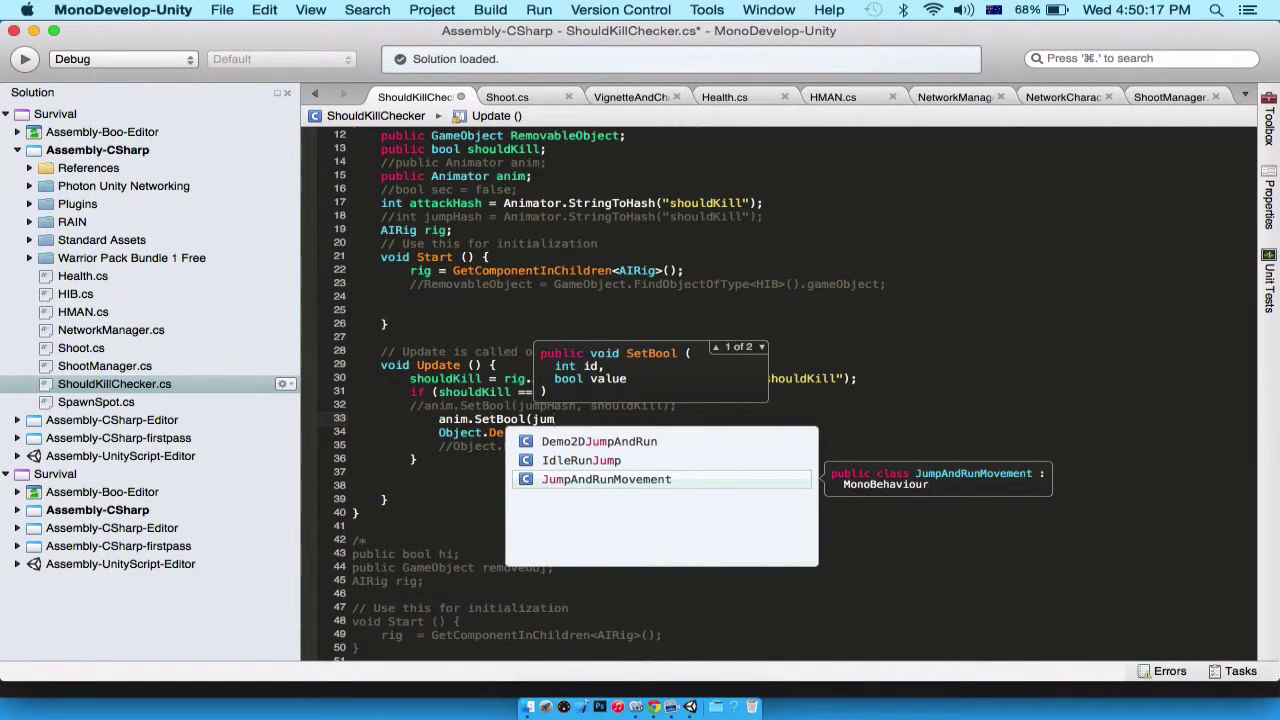
key(BackSpace)
key(BackSpace)
key(BackSpace)
text(att)
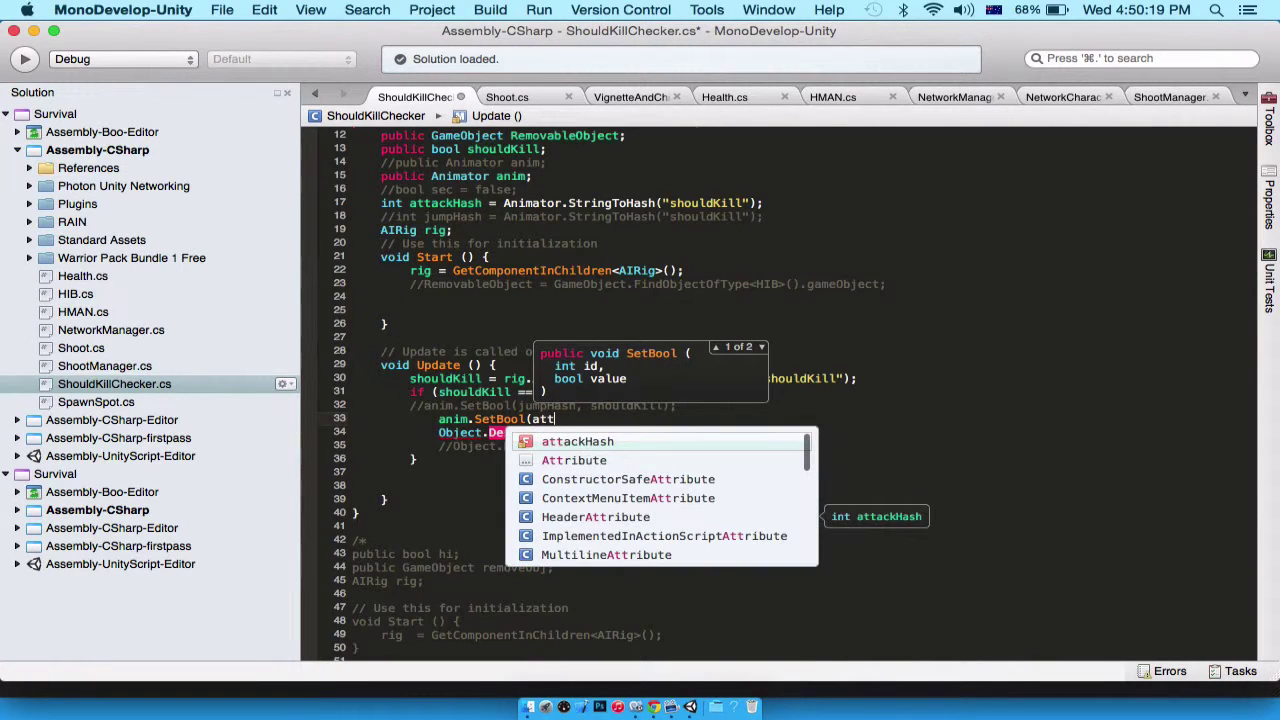
key(Return)
text(, shouldKill))
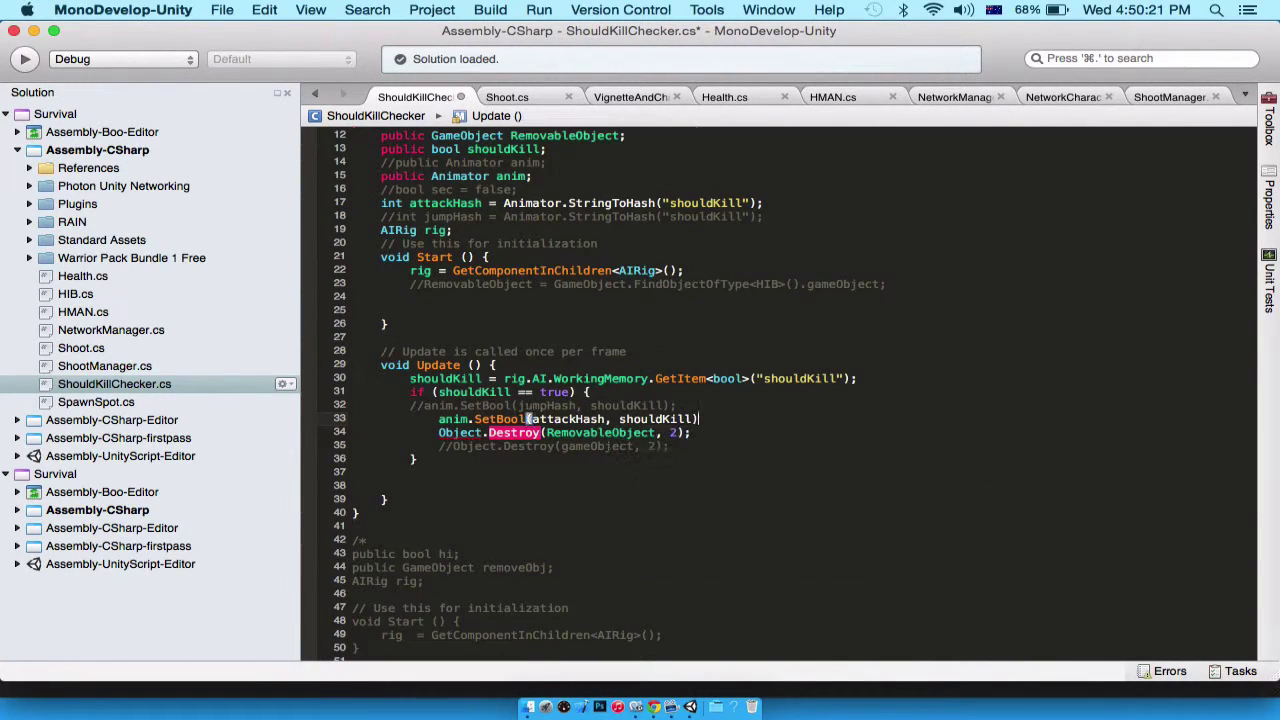
text(;)
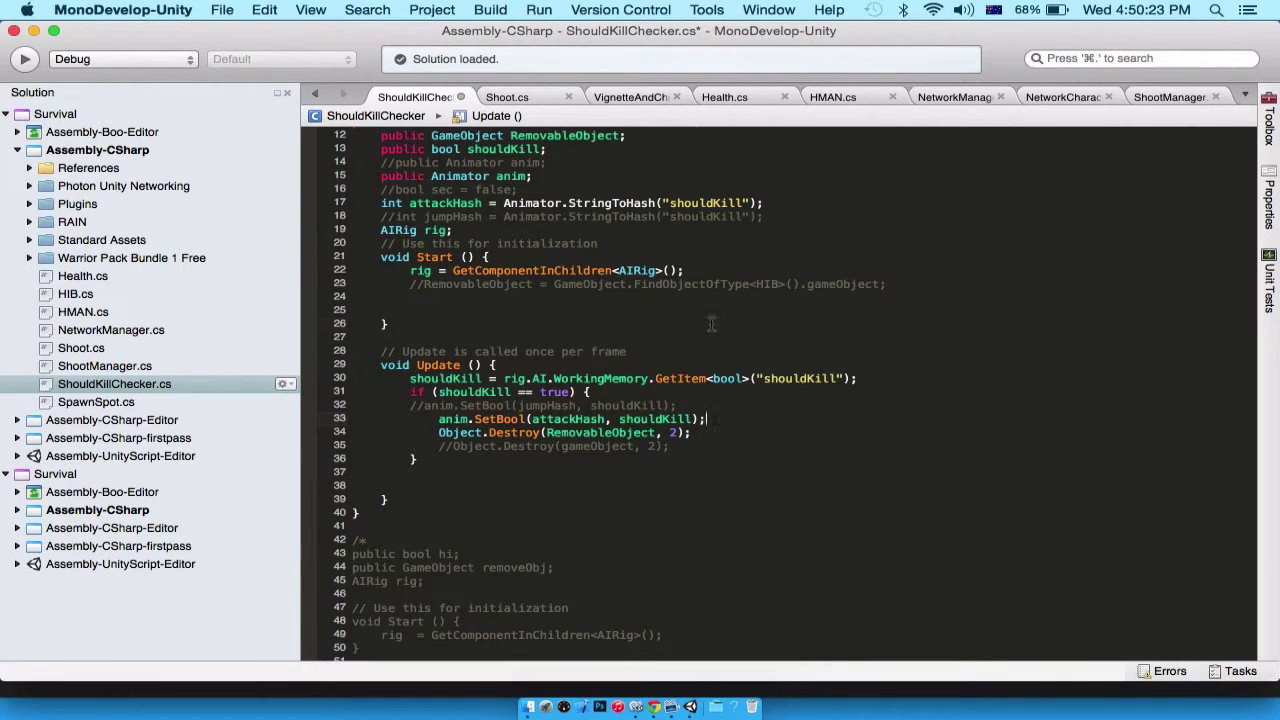
key(Down)
key(Down)
key(Down)
scroll(711, 323, down, 1)
key(super+s)
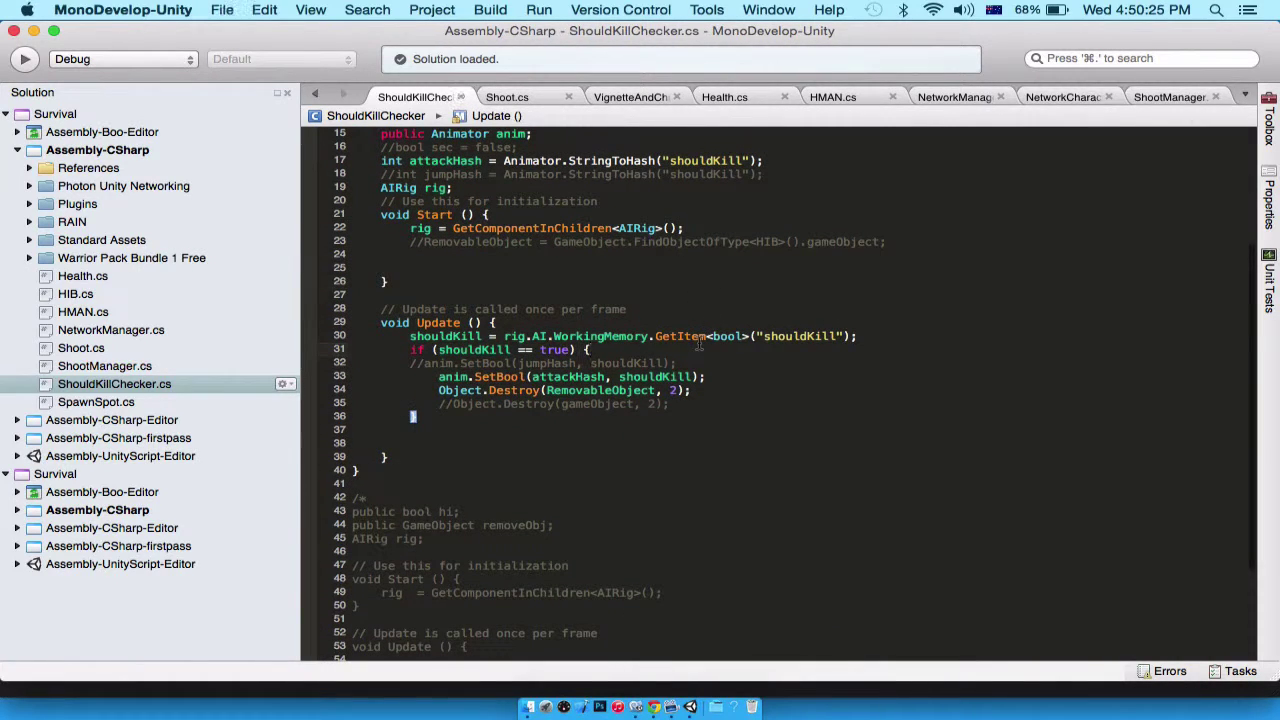
Review the Object.Destroy line, the shouldKill working-memory assignment and the rest of ShouldKillChecker.cs
drag(713, 389, 434, 385)
click(652, 385)
drag(425, 388, 751, 386)
click(699, 372)
click(676, 390)
click(937, 254)
scroll(937, 261, up, 2)
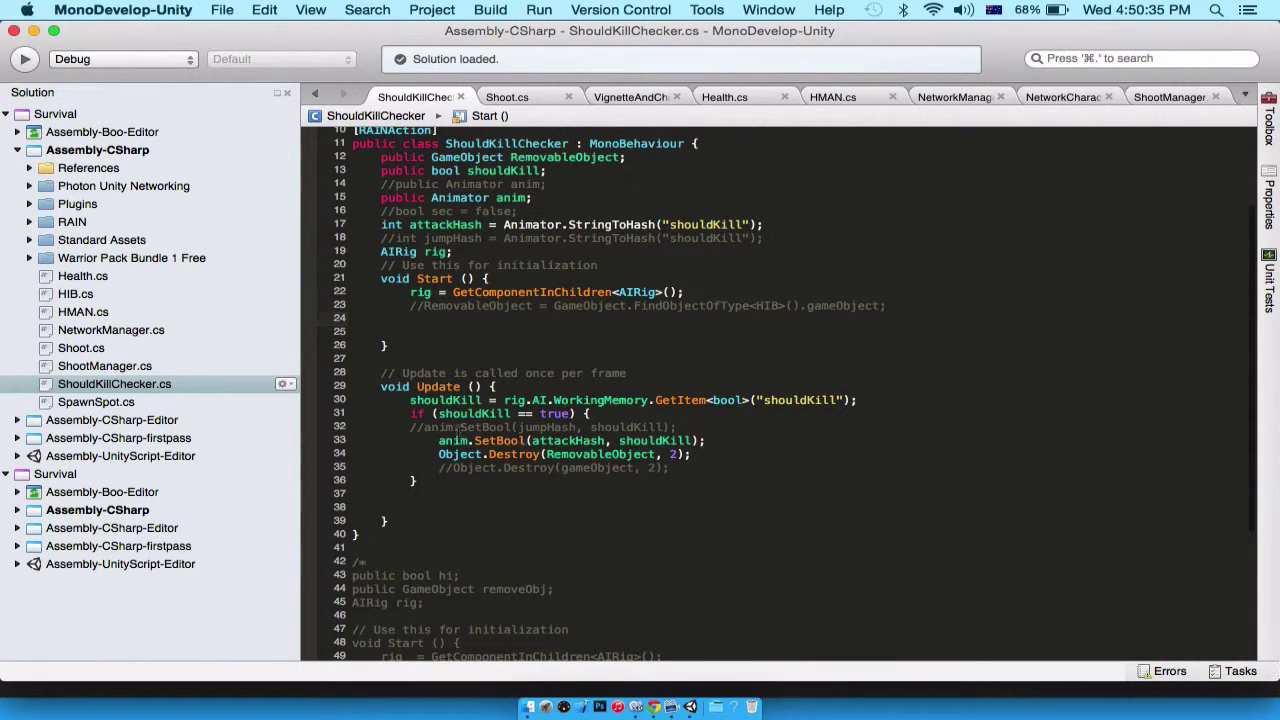
drag(409, 406, 1229, 407)
click(671, 354)
scroll(671, 354, up, 3)
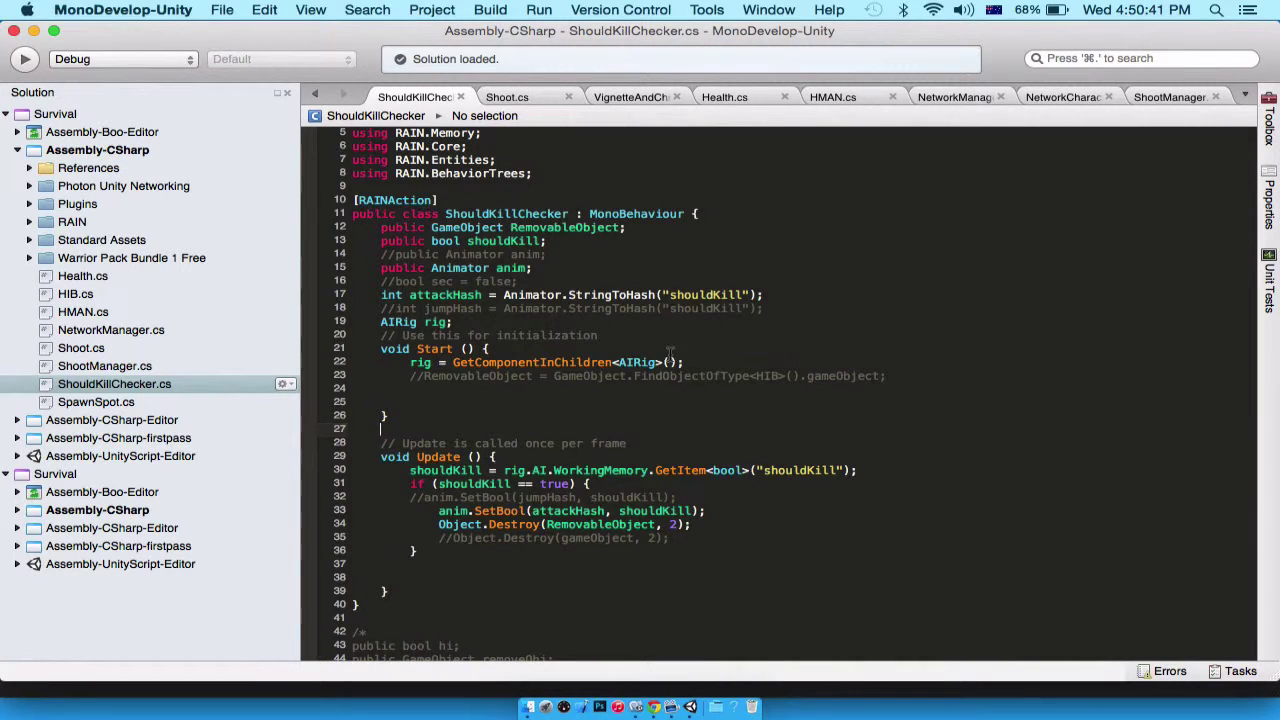
scroll(670, 352, down, 7)
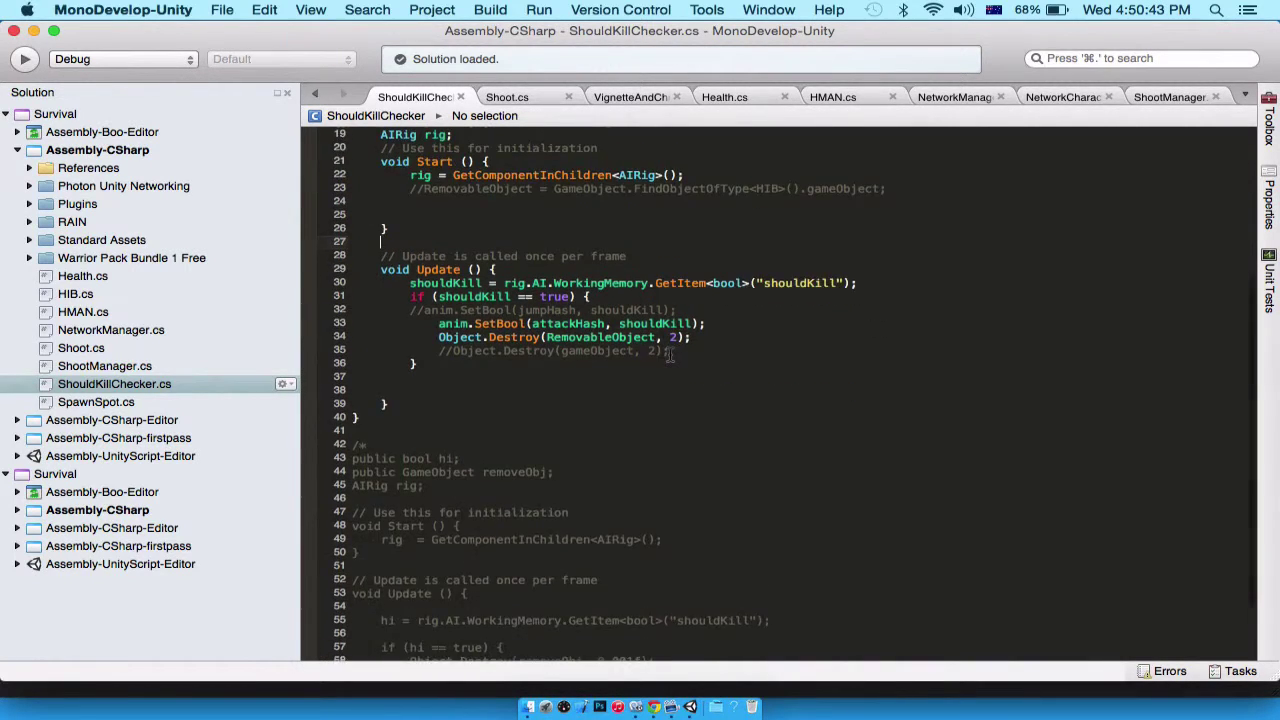
Switch to Unity, show the Scene view and select the AI object nested under Brute Warrior 1's GameObject
click(686, 706)
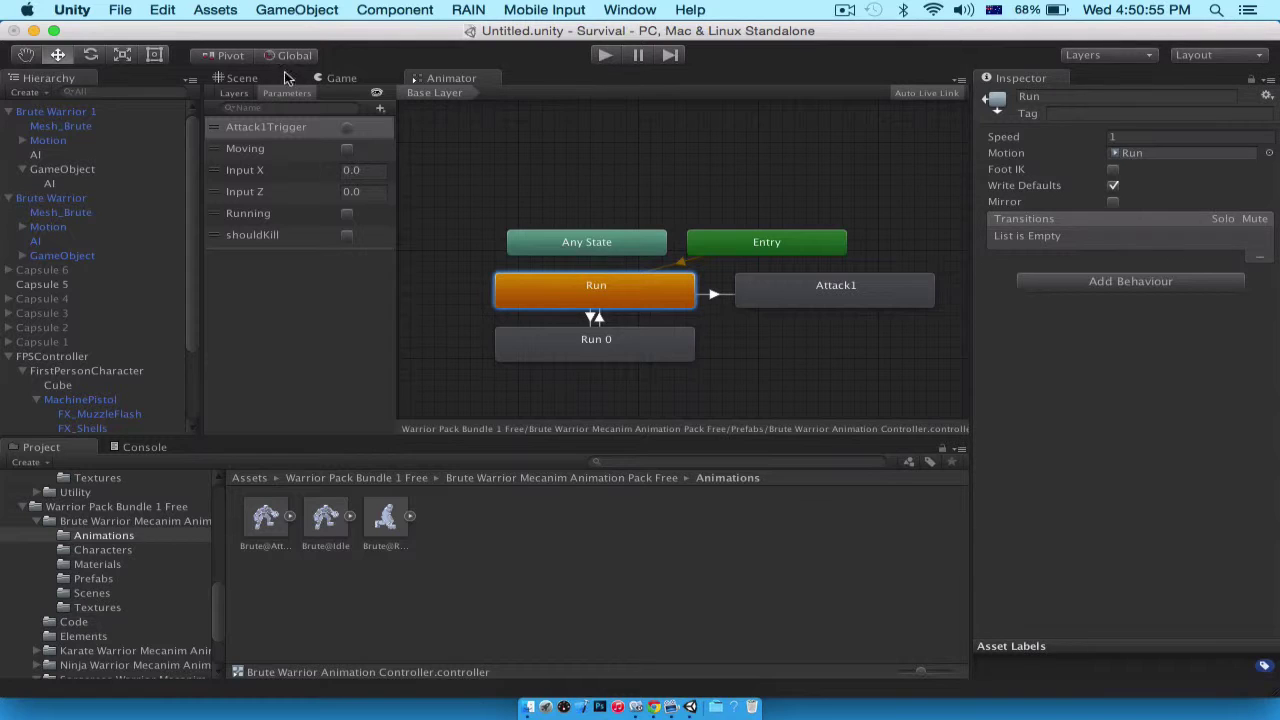
click(241, 78)
click(57, 112)
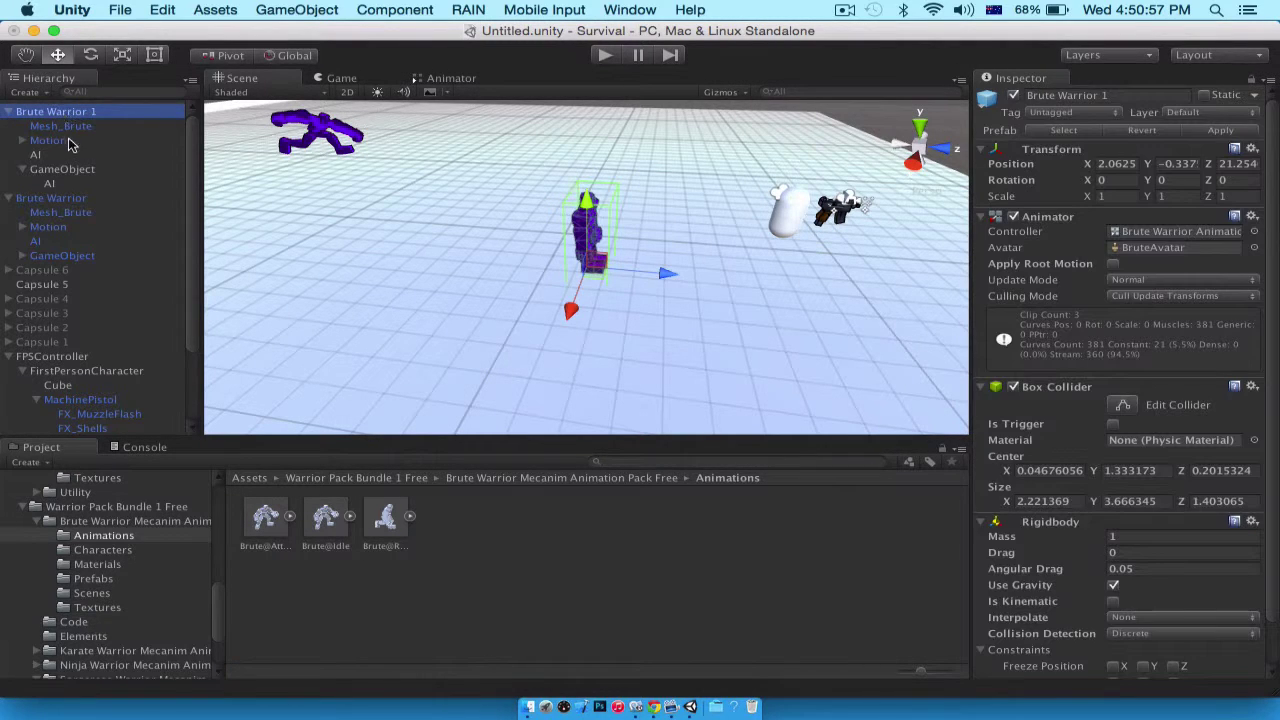
click(58, 183)
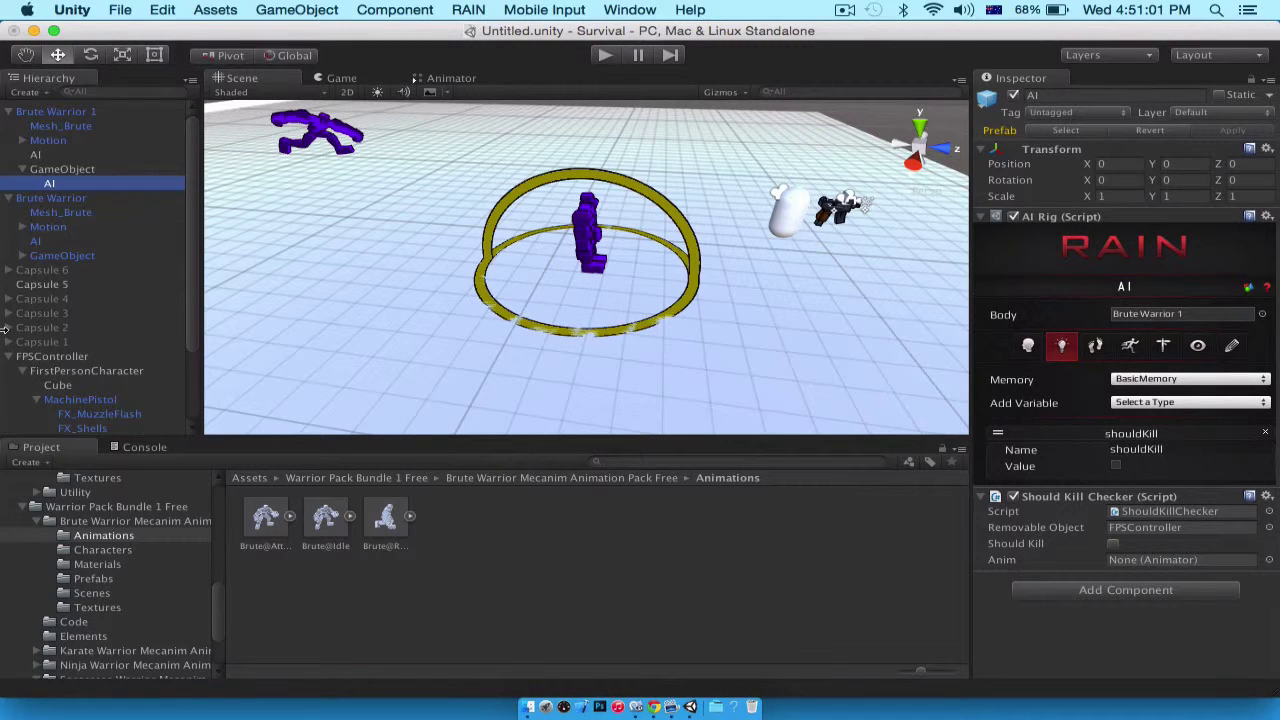
Assign the Brute Warrior animator to the Anim field of the Should Kill Checker script
click(1270, 560)
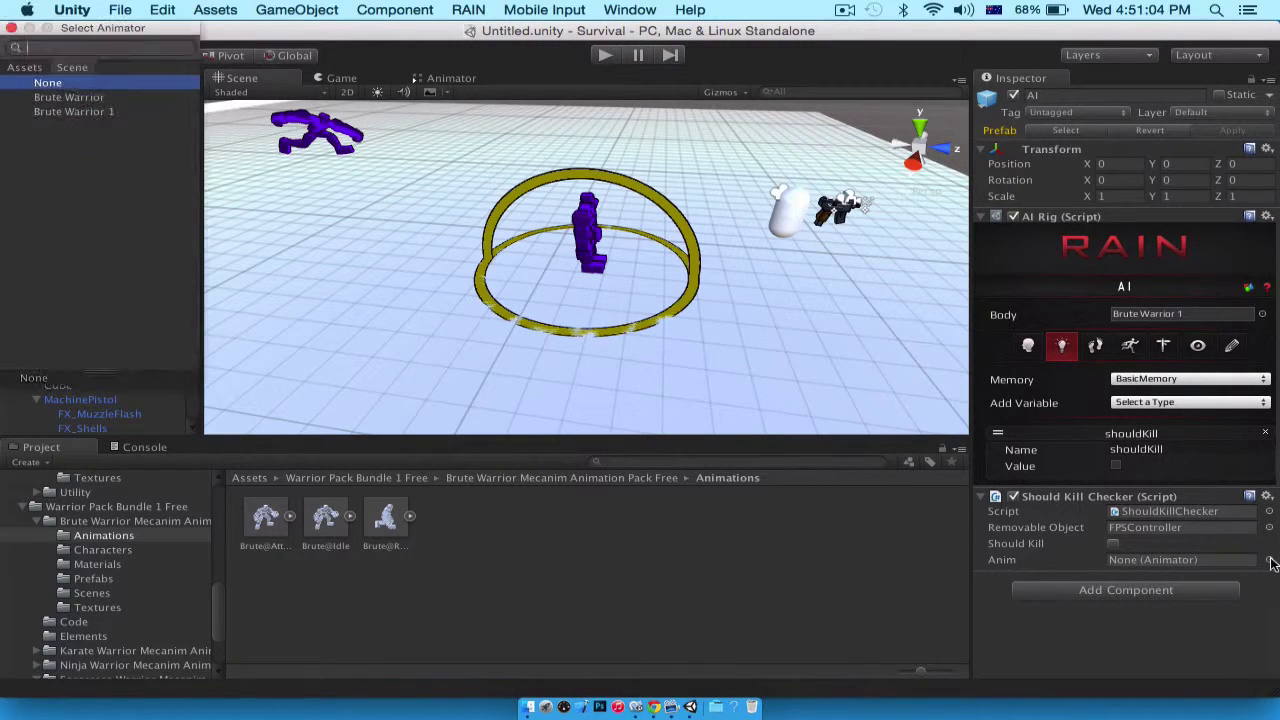
click(21, 99)
click(11, 28)
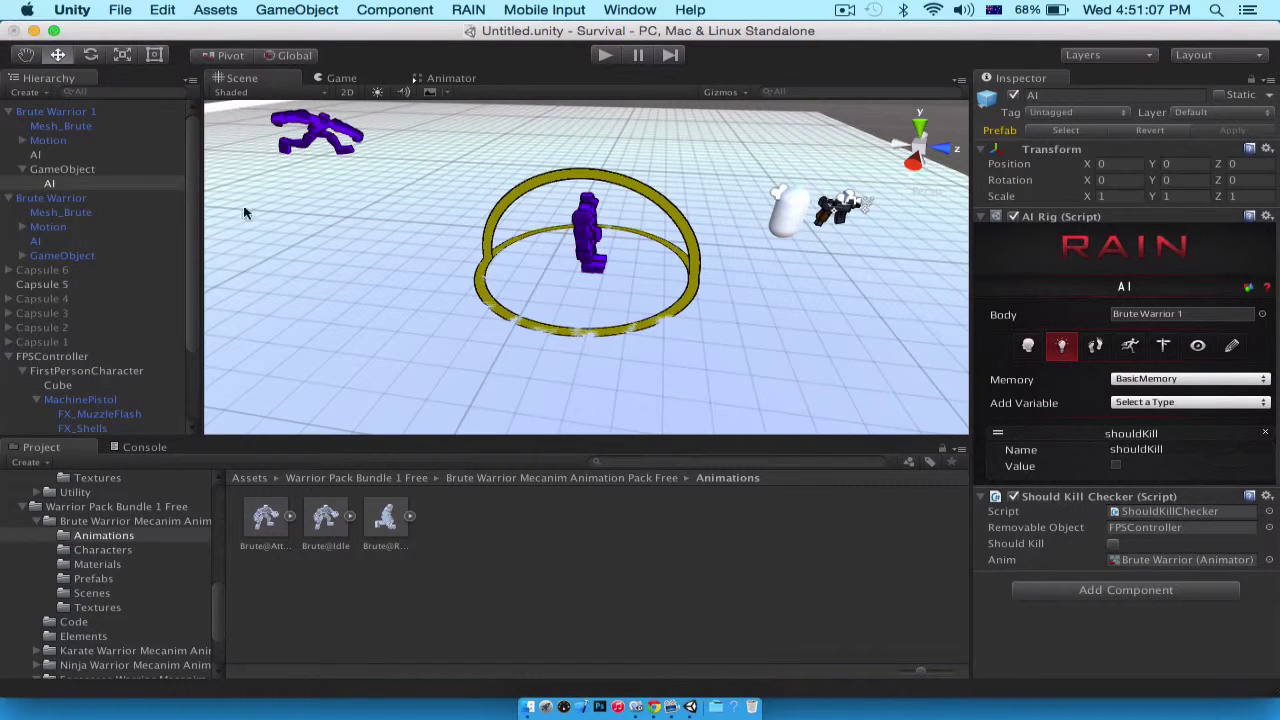
Locate Brute Warrior 1's animator controller asset and set the nested AI's Should Kill Checker Anim field to Brute Warrior 1
click(56, 112)
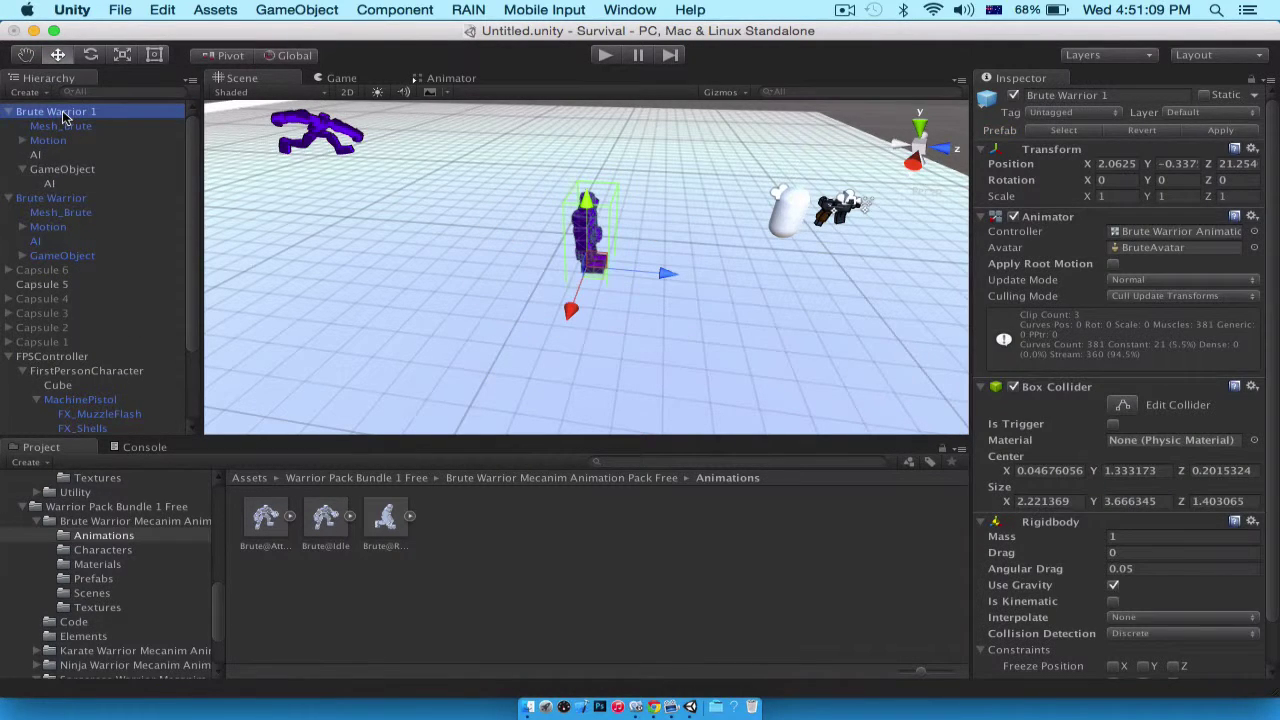
click(1182, 232)
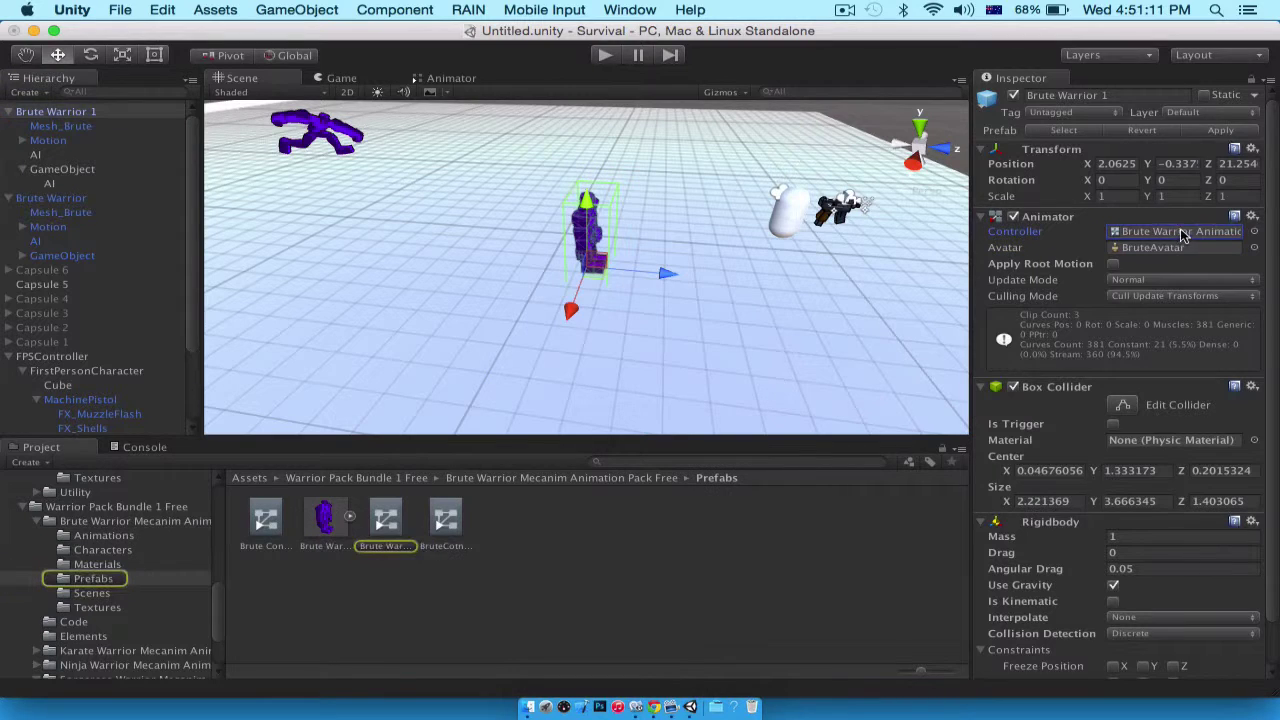
click(60, 184)
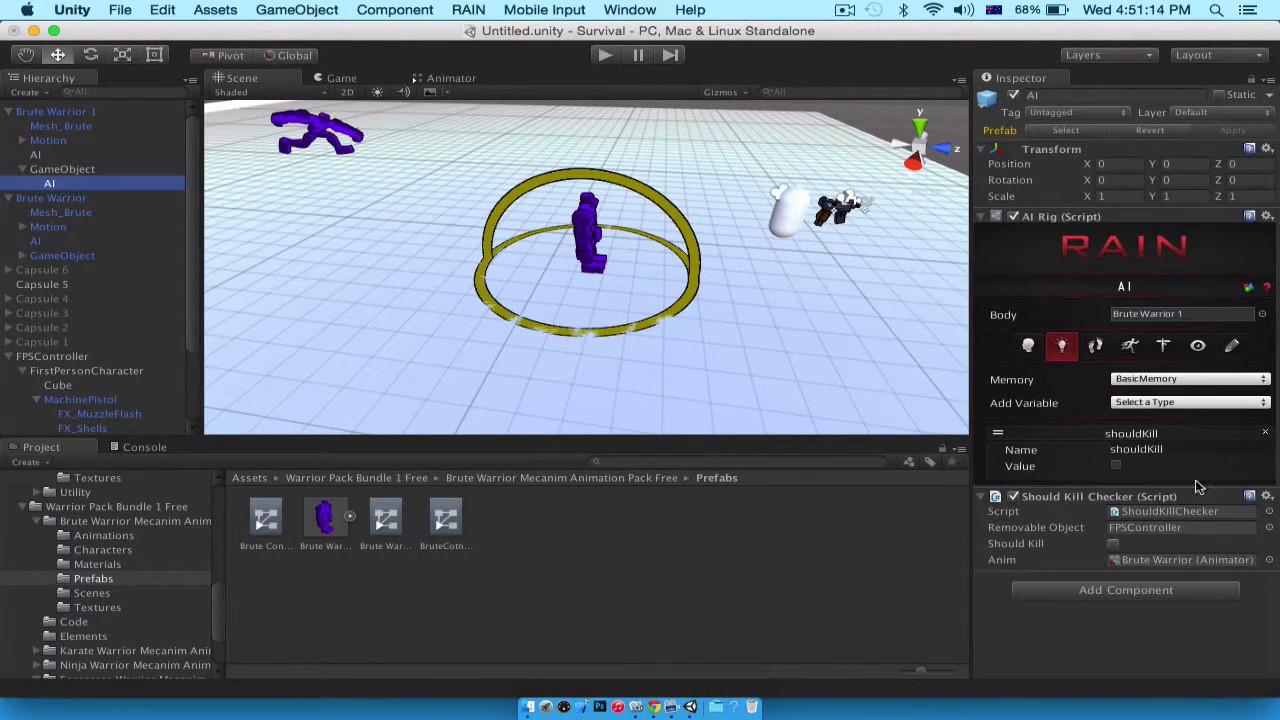
click(1268, 560)
double_click(110, 112)
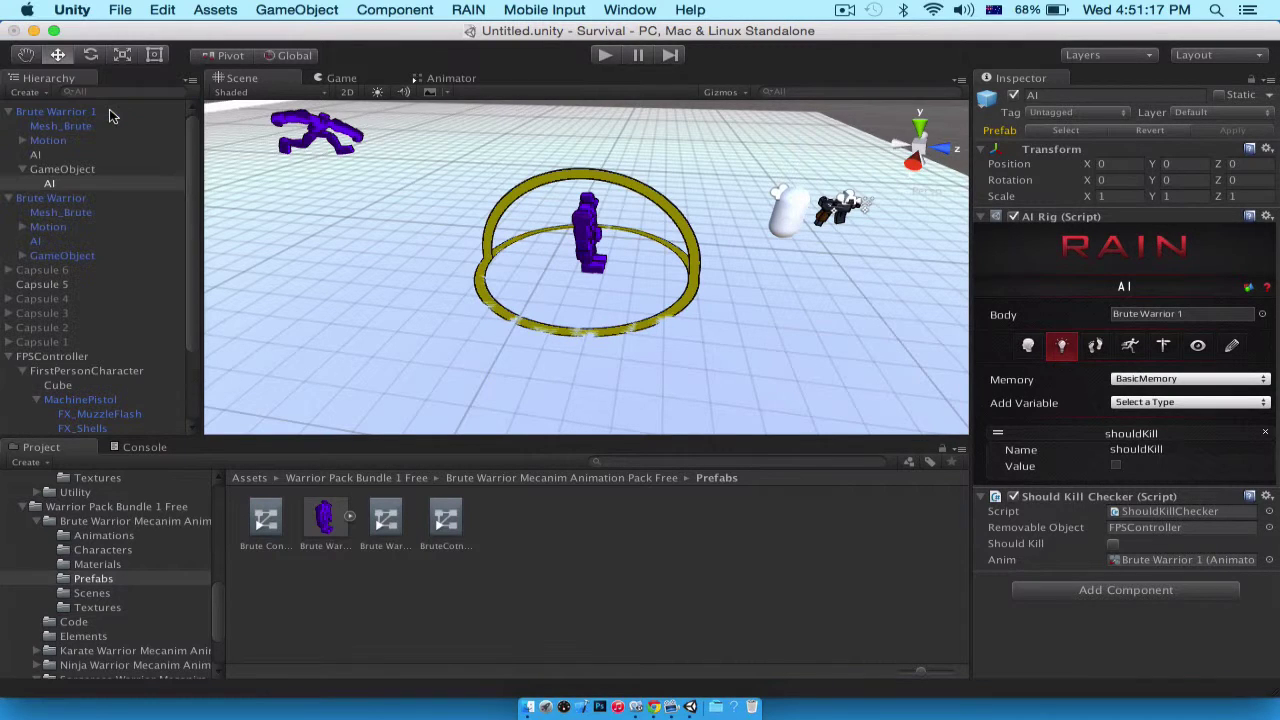
Delete the Brute Warrior object from the scene and move Brute Warrior 1 along Z to about 10.39
click(118, 182)
click(118, 170)
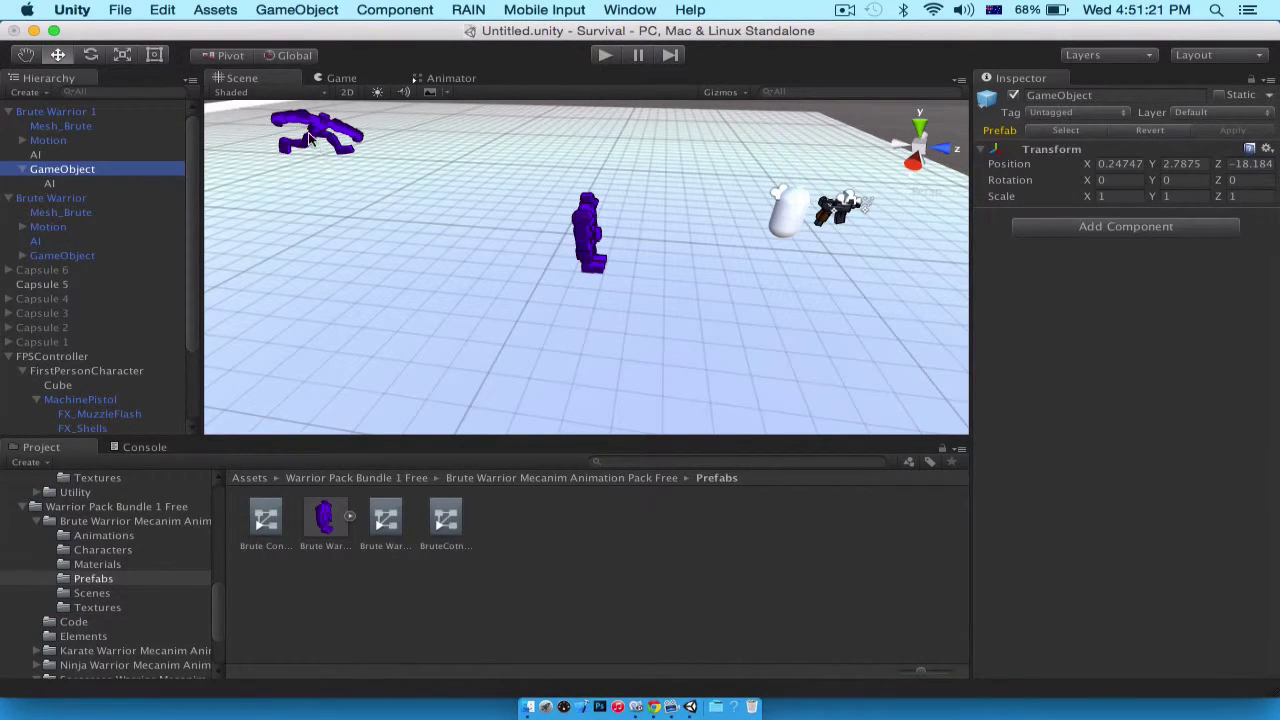
click(68, 198)
key(super+BackSpace)
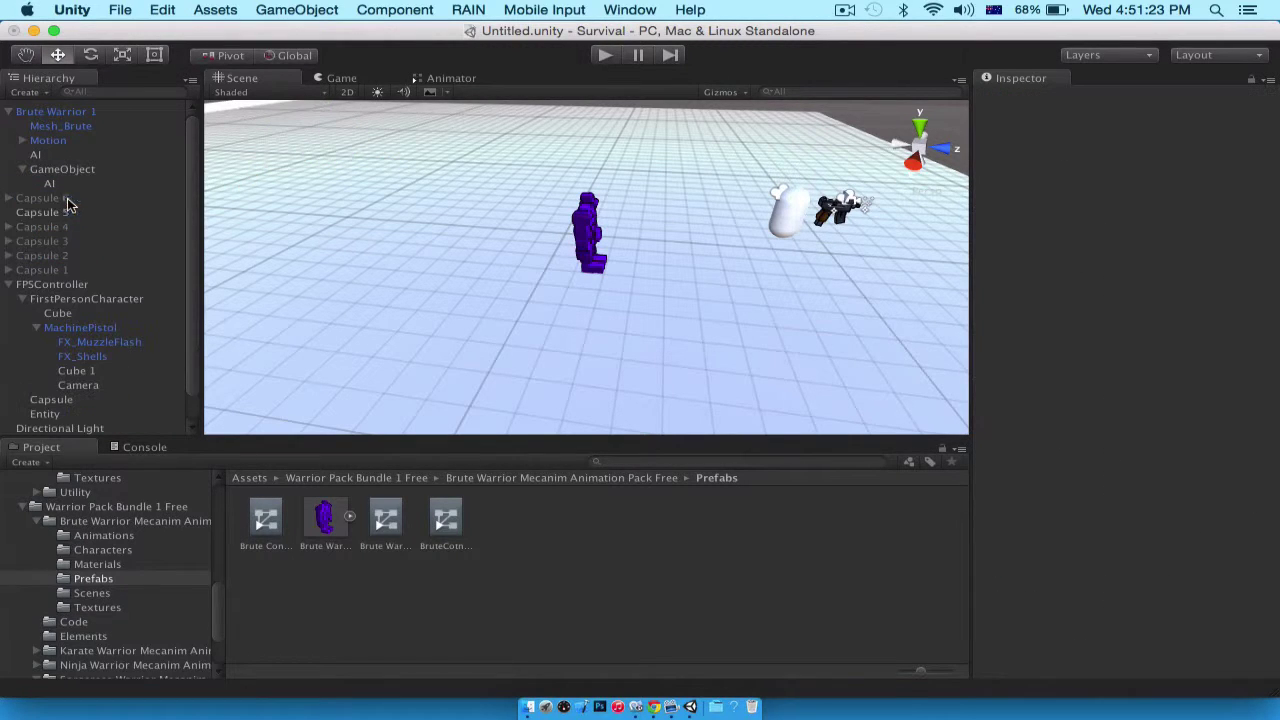
click(588, 232)
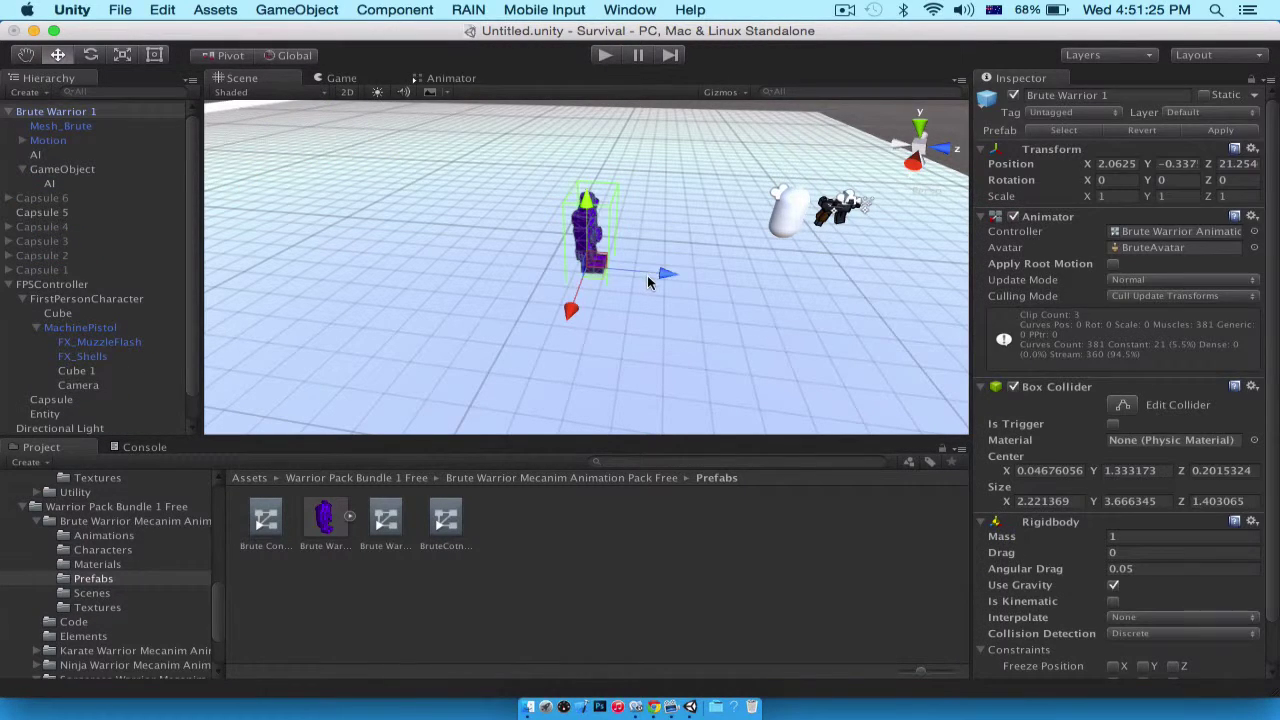
drag(647, 275, 556, 113)
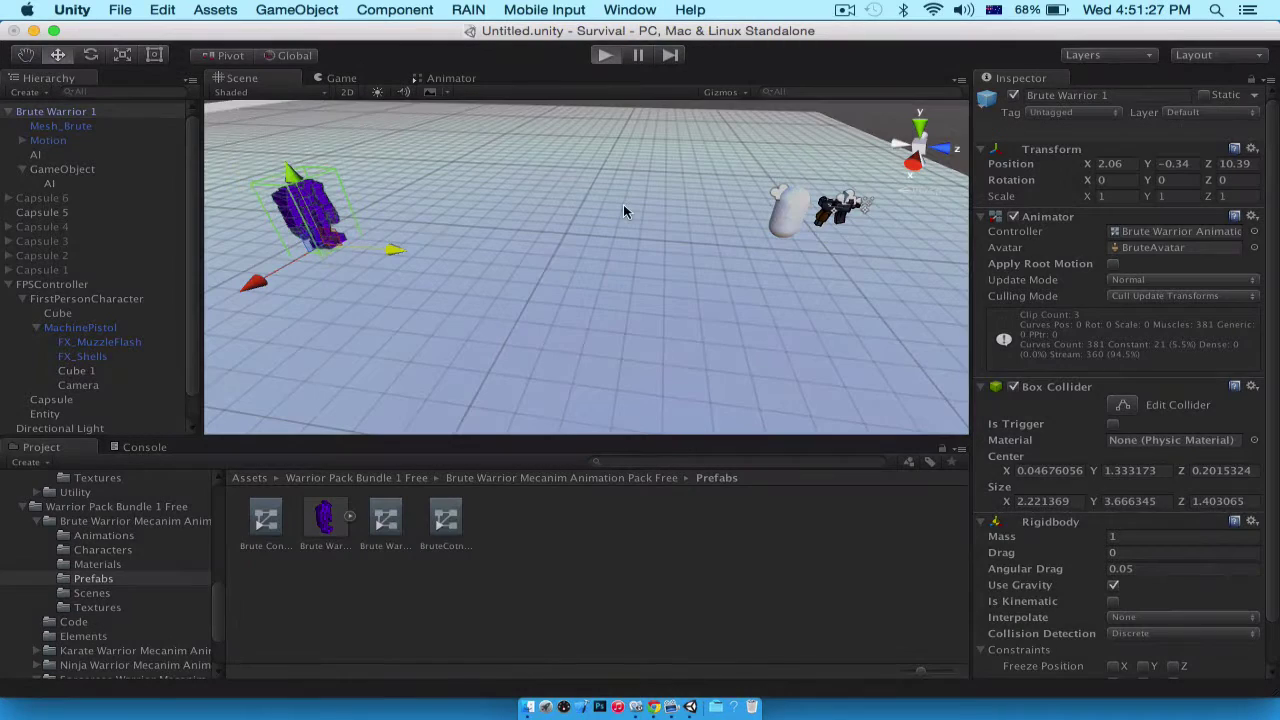
Playtest the scene, shooting at Brute Warrior 1 to check its chase and attack behaviour, and stop the game
key(super+p)
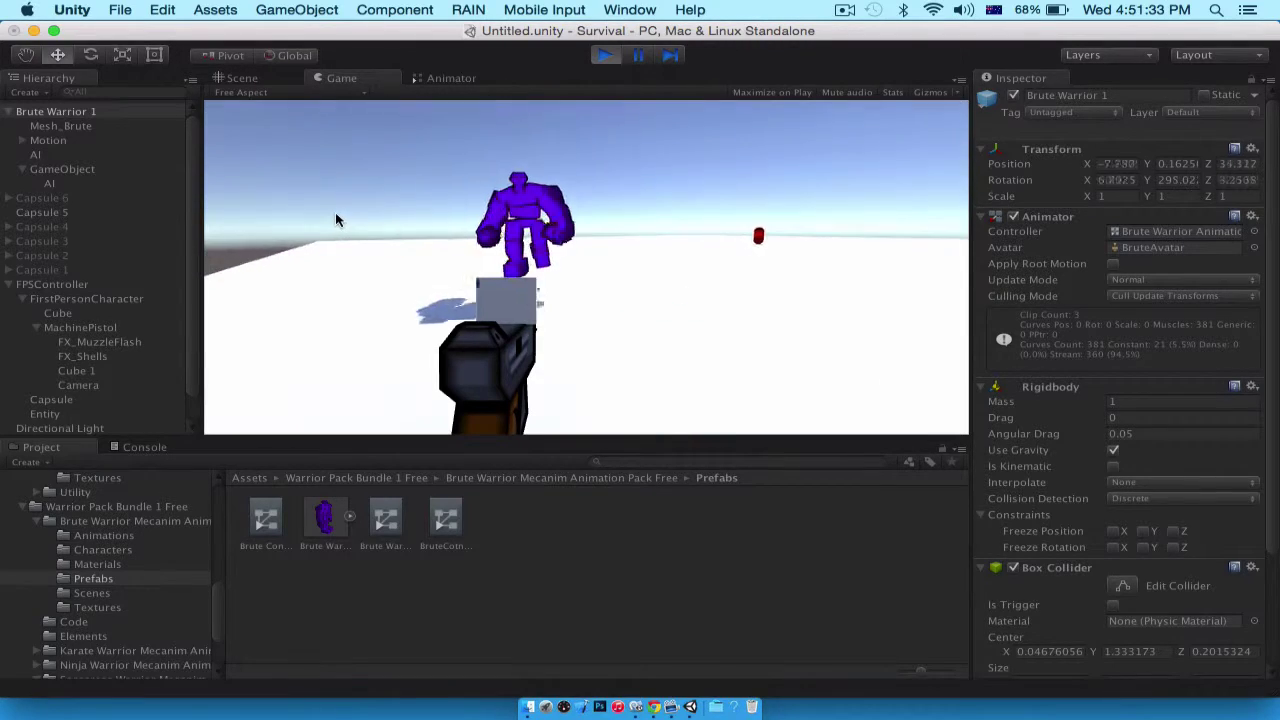
click(293, 210)
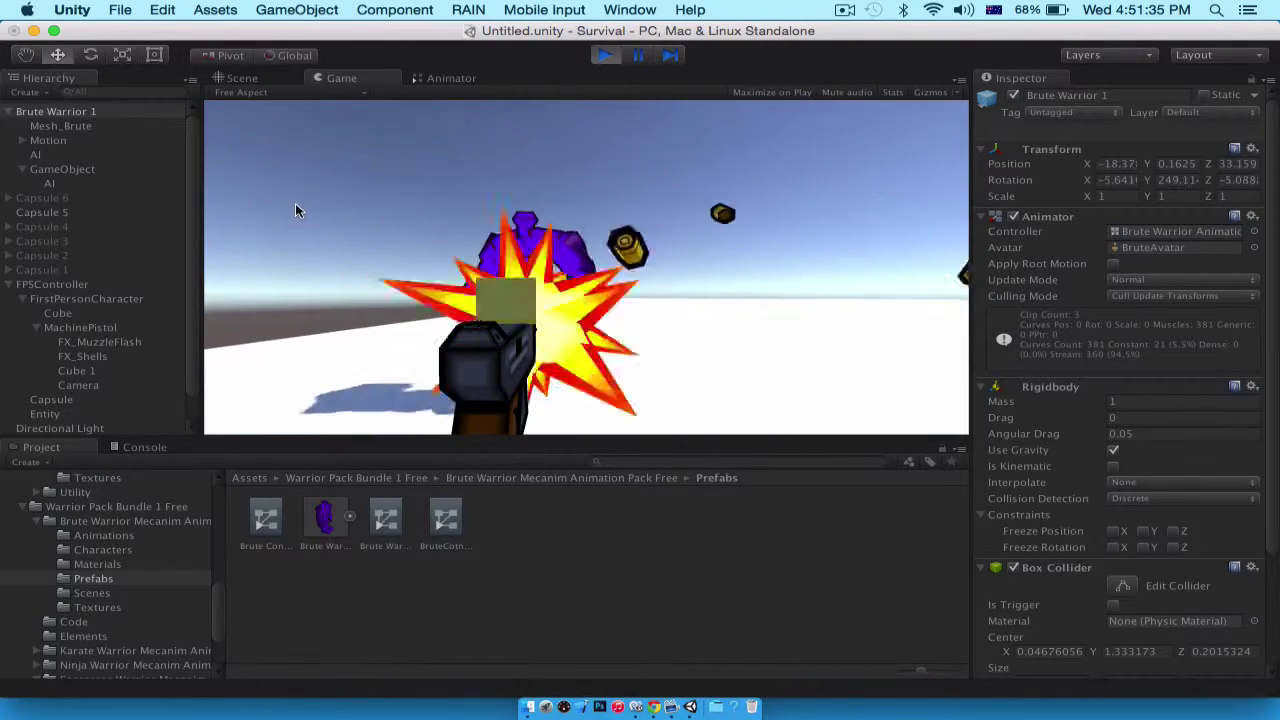
drag(296, 203, 347, 114)
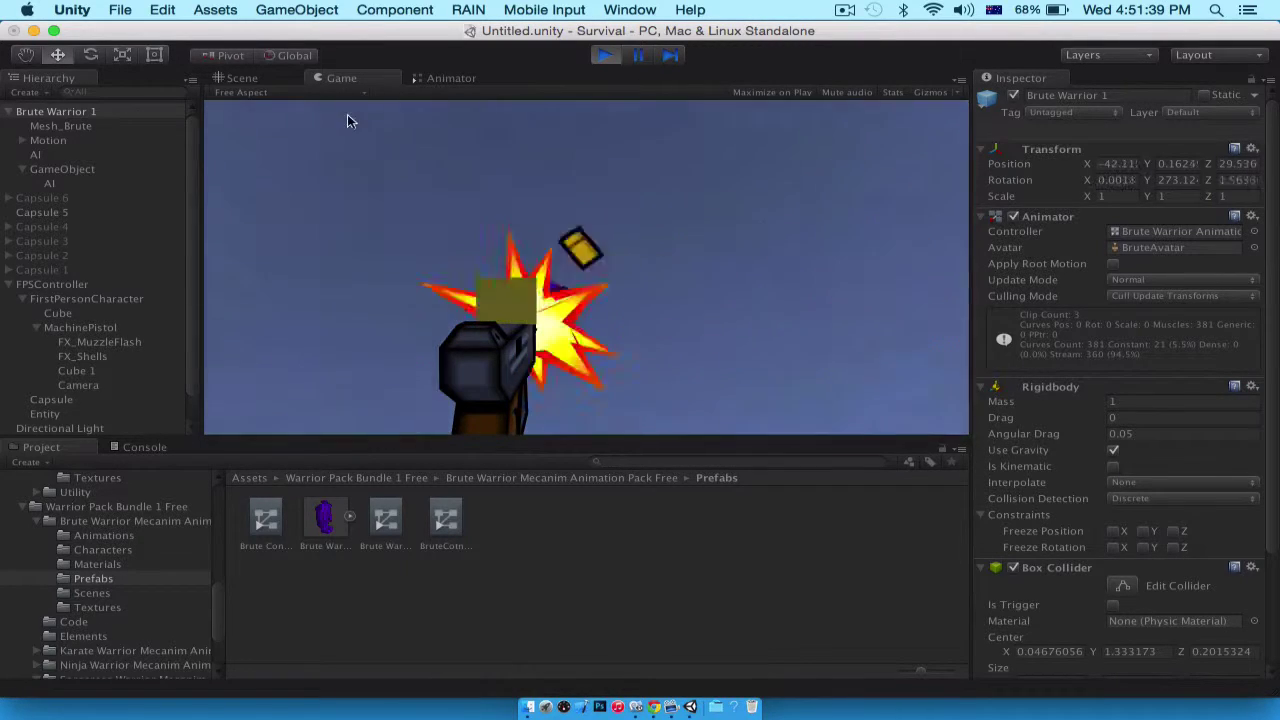
click(607, 56)
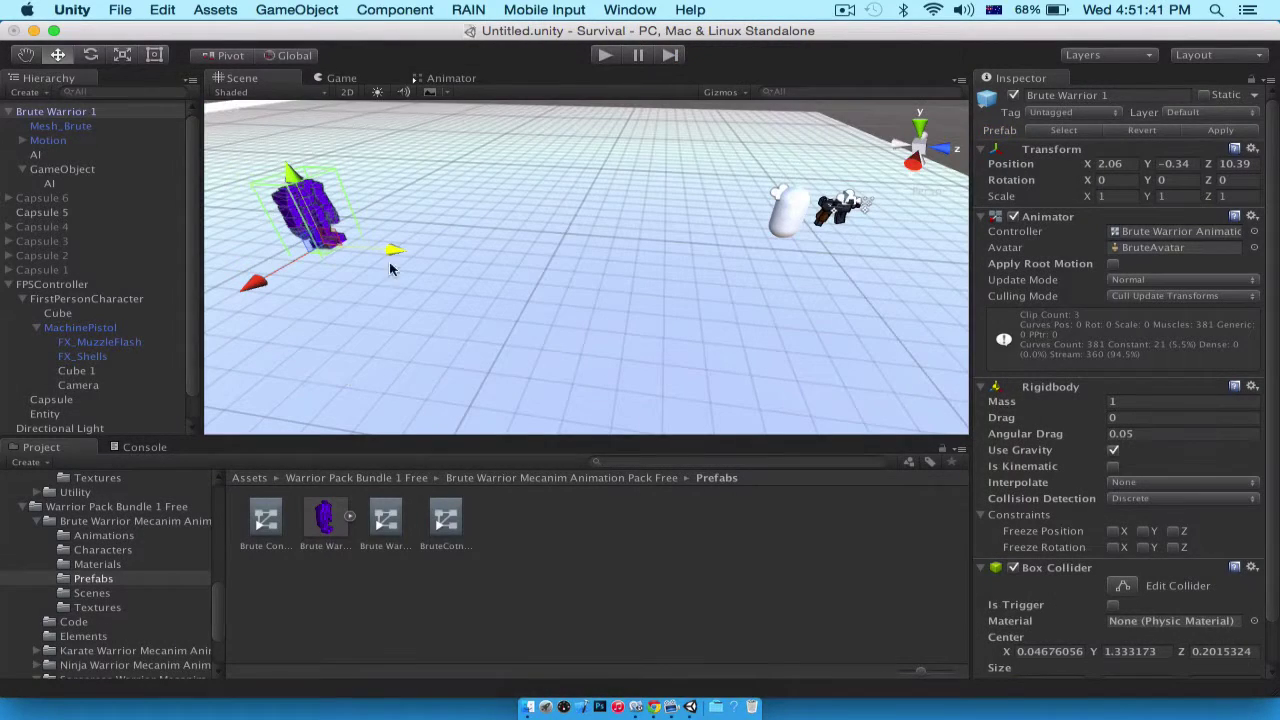
Edit the vertical extent of Brute Warrior 1's Box Collider, bringing its center Y to about 1.57
click(62, 126)
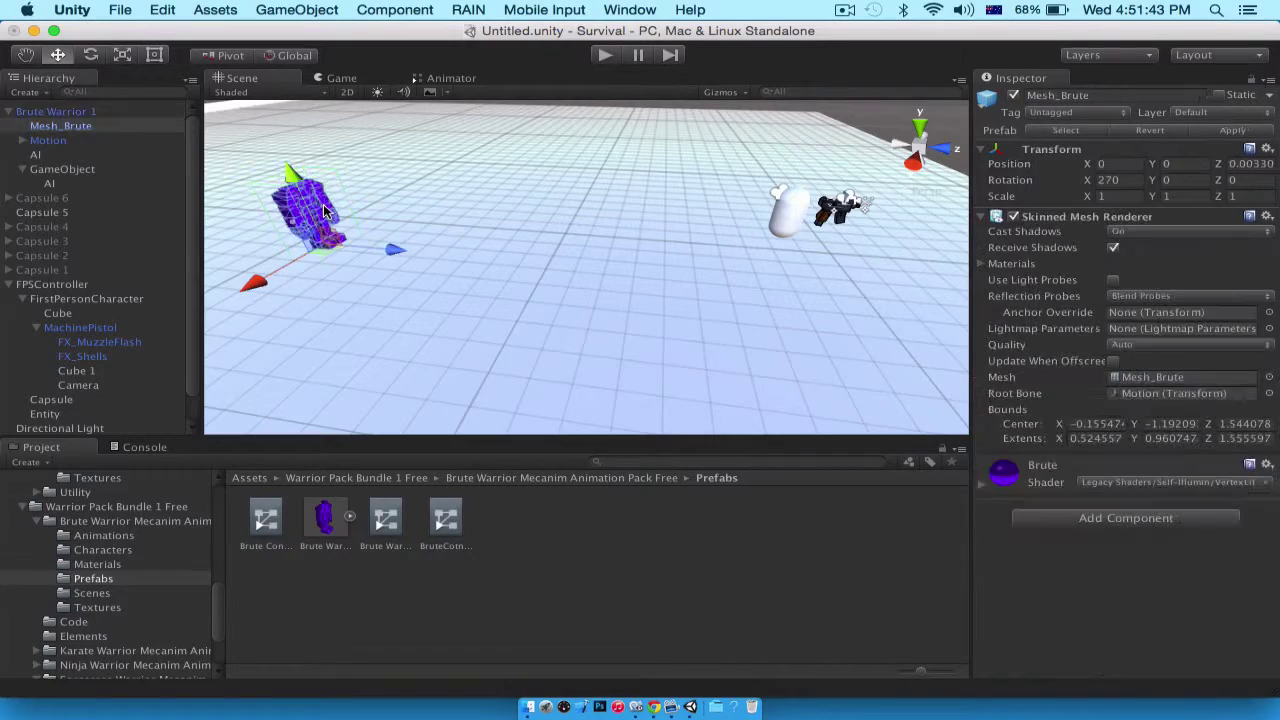
double_click(88, 112)
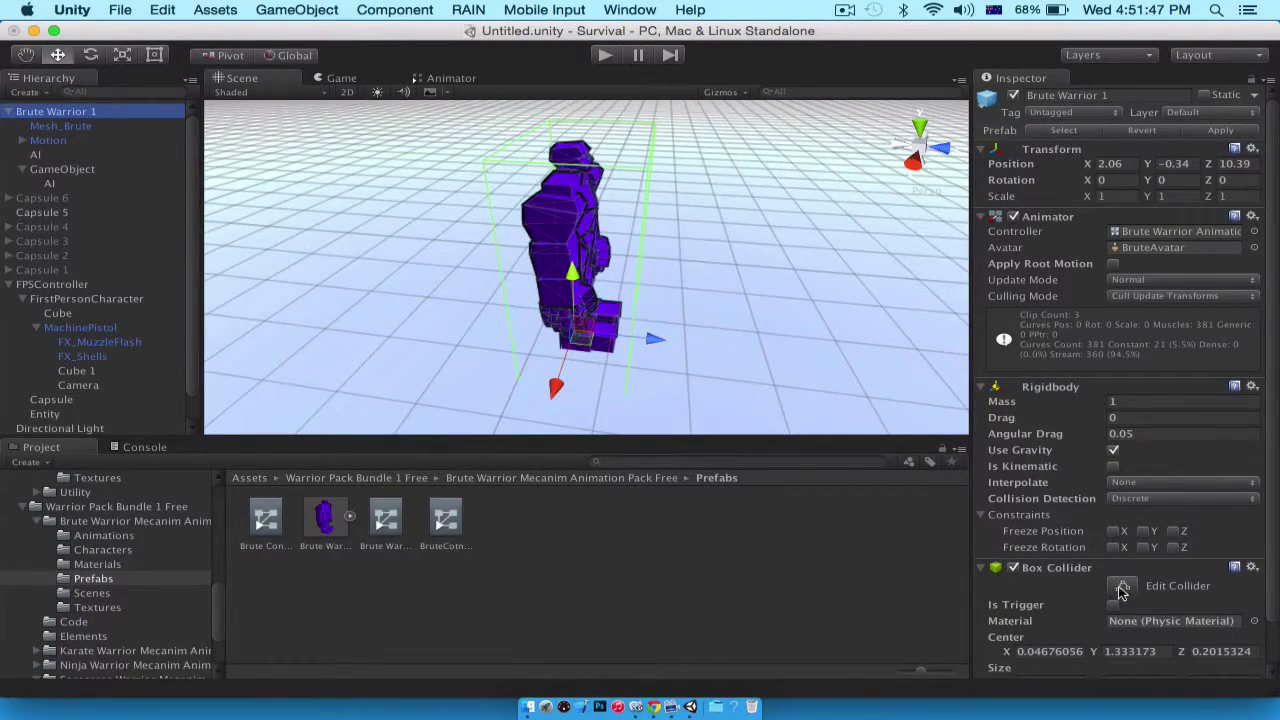
alt+drag(640, 390, 575, 143)
drag(586, 381, 585, 348)
scroll(769, 229, up, 5)
scroll(769, 223, down, 3)
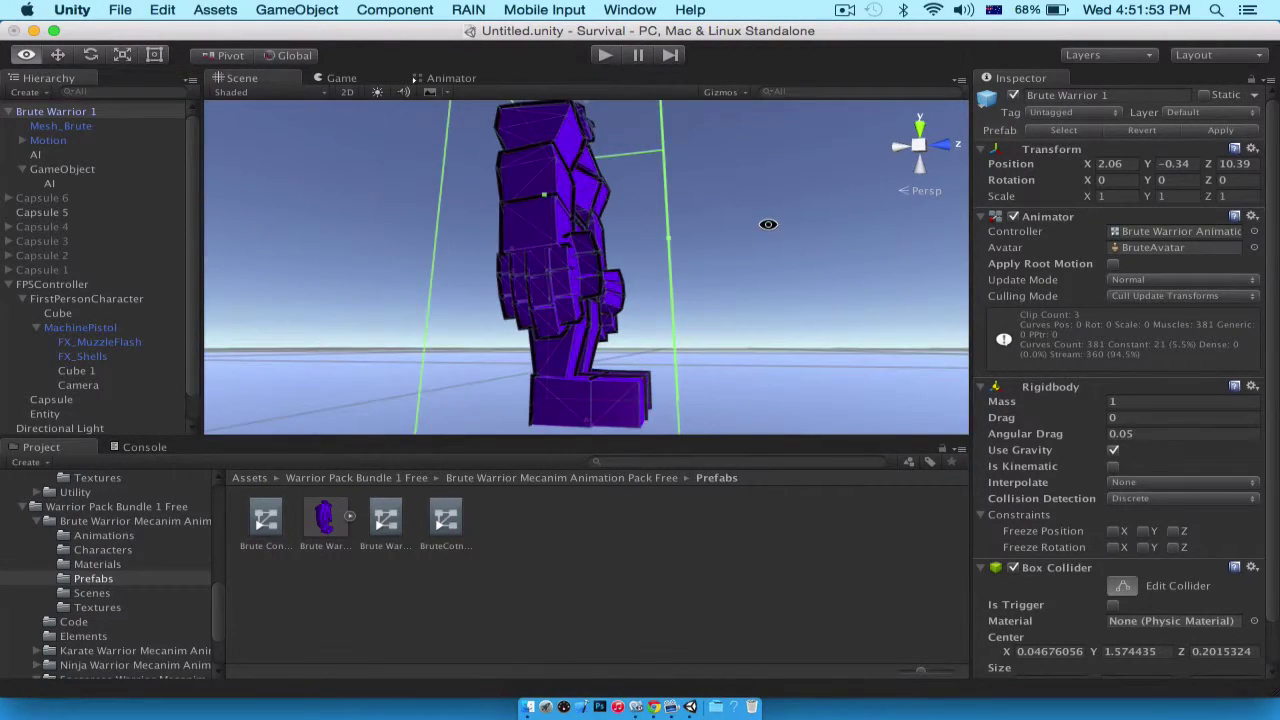
alt+drag(769, 223, 795, 371)
scroll(795, 371, down, 5)
scroll(795, 371, up, 3)
scroll(795, 378, up, 2)
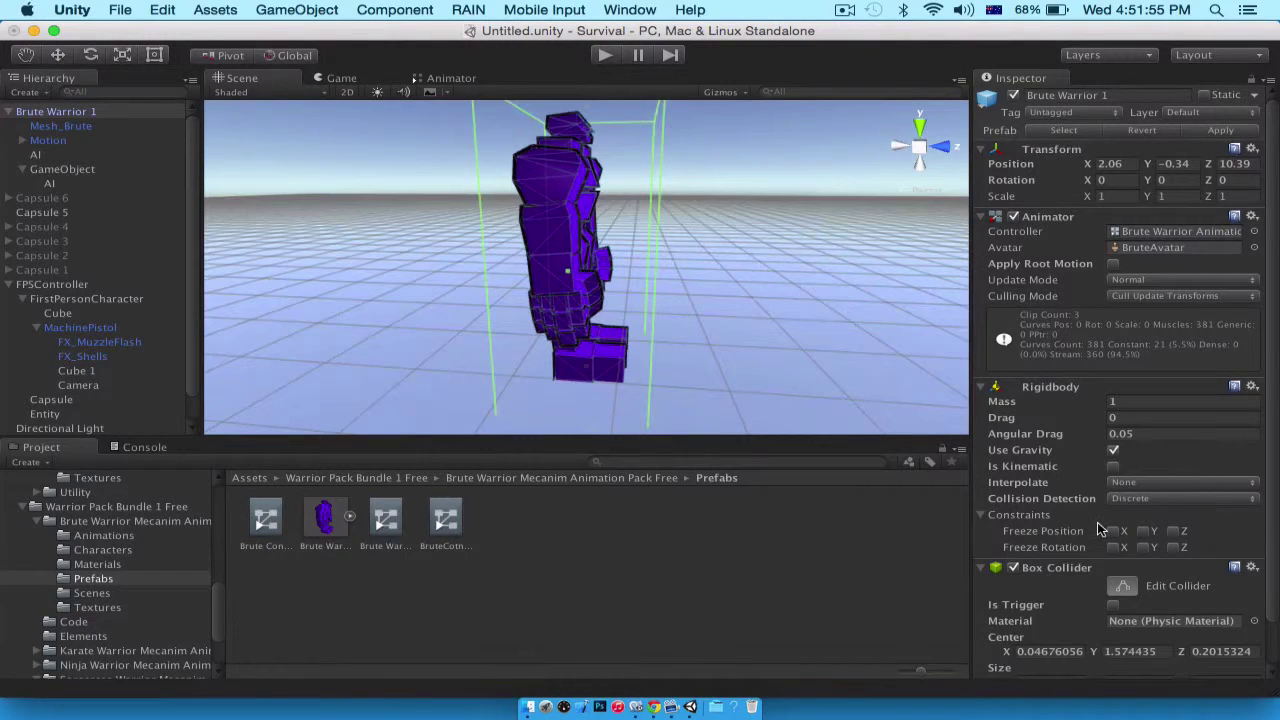
Place a new instance of the Brute Warrior prefab beside Brute Warrior 1 and reselect Brute Warrior 1
scroll(1100, 530, down, 2)
scroll(1117, 527, up, 2)
drag(325, 517, 320, 365)
click(104, 126)
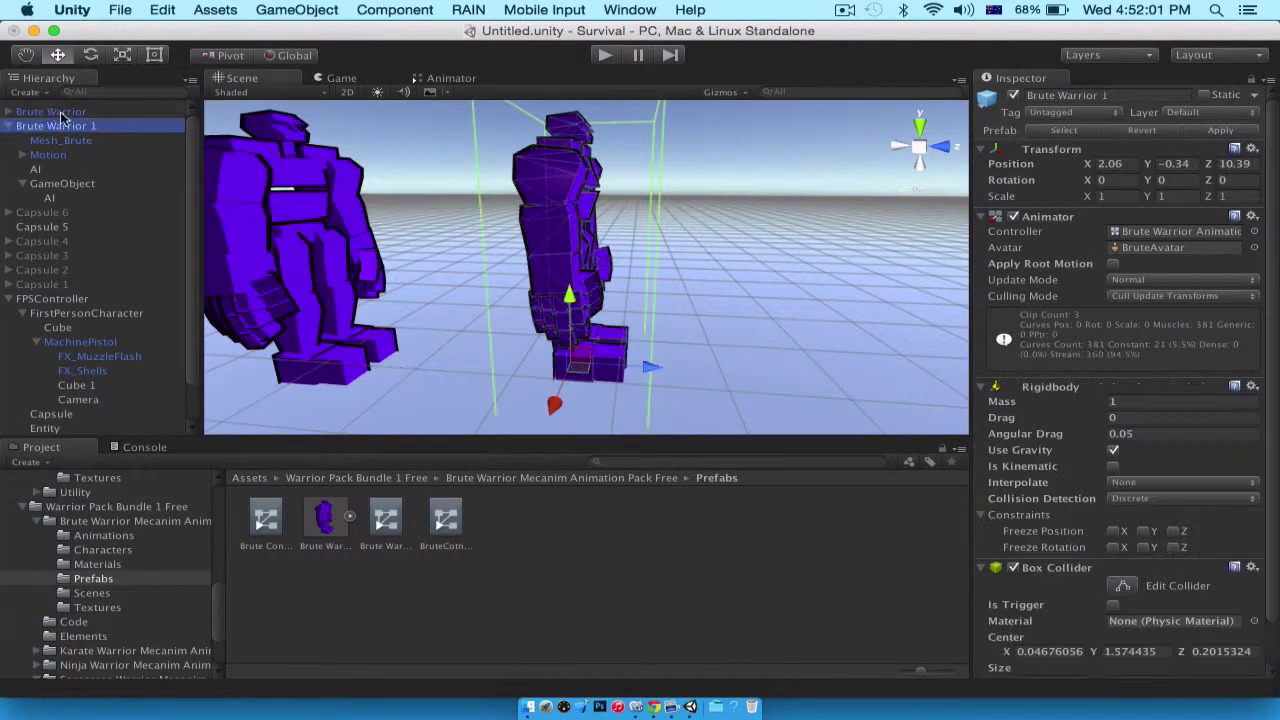
Look at the components and children of the newly placed Brute Warrior object, and delete it from the scene
click(76, 113)
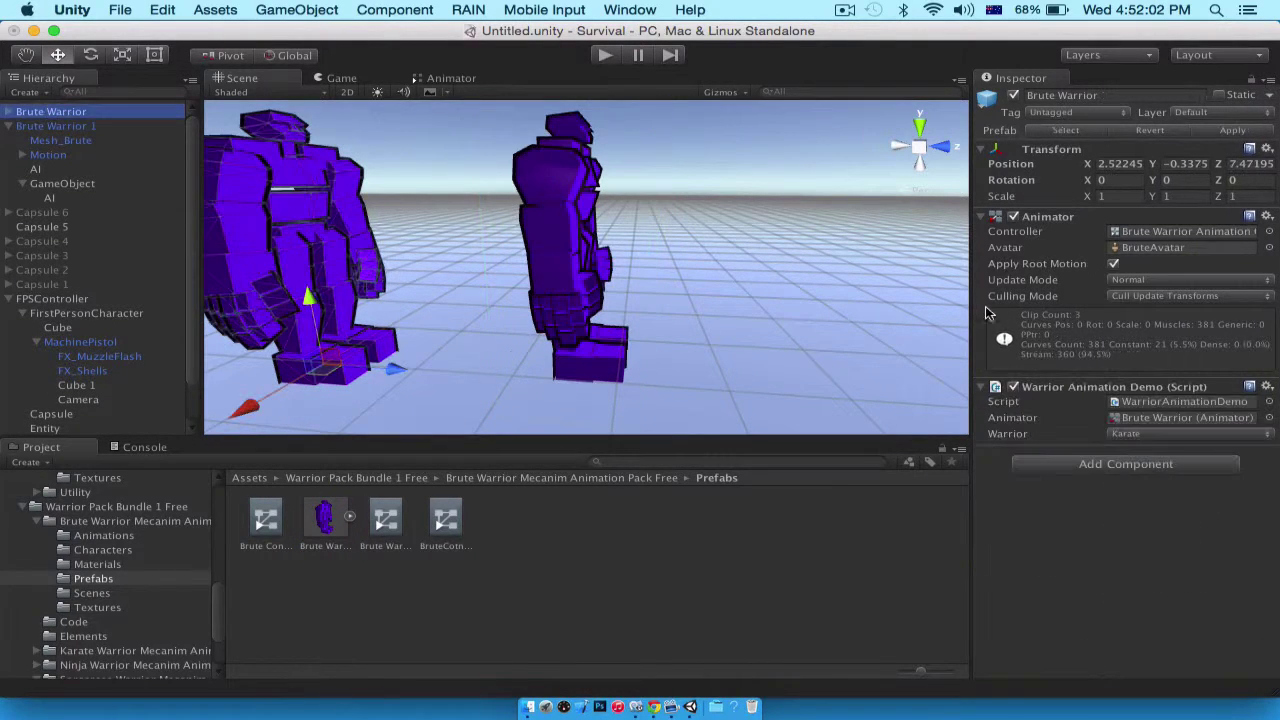
click(11, 113)
click(17, 123)
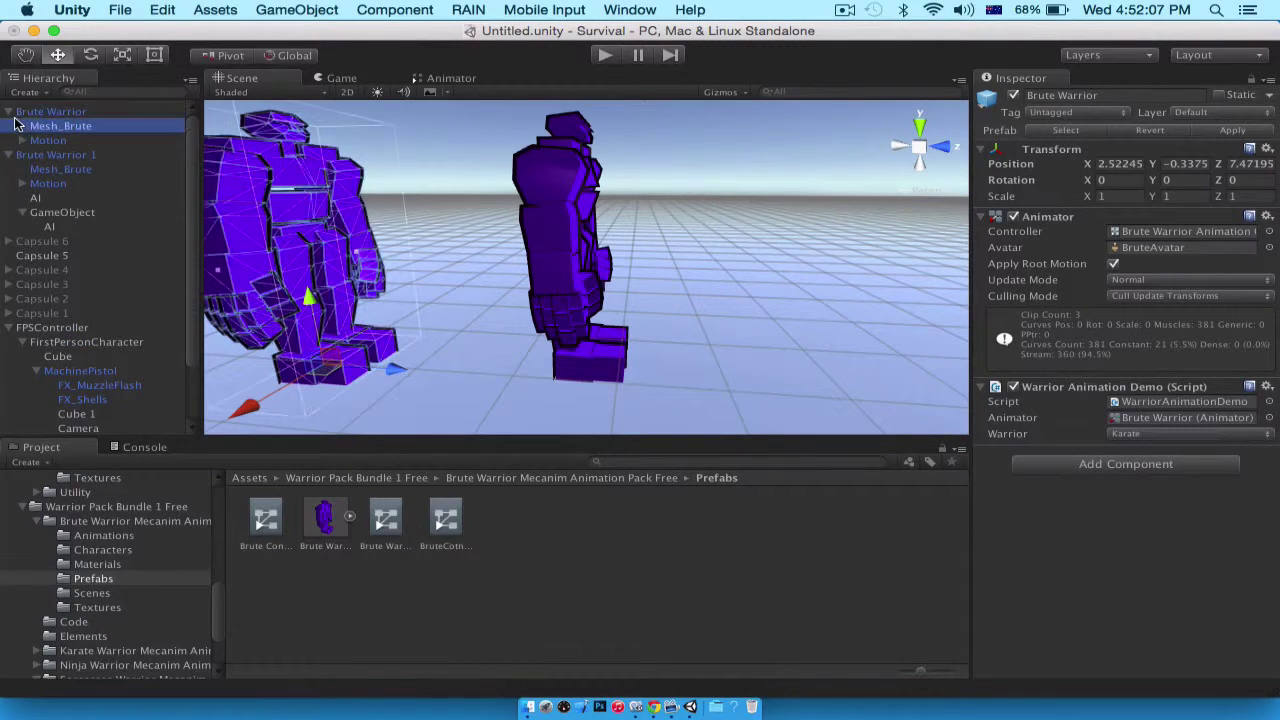
click(19, 114)
key(super+BackSpace)
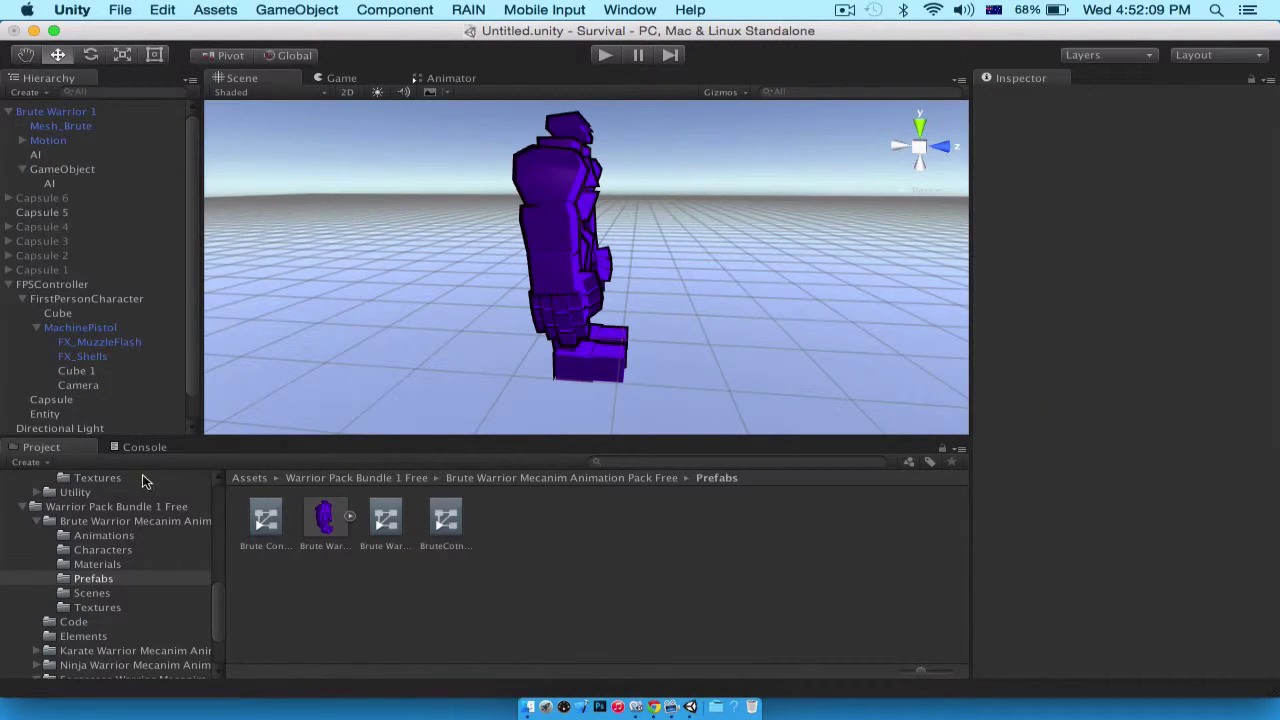
Place the Brute Warrior prefab from the Assets Part3 folder into the scene beside Brute Warrior 1
scroll(119, 479, up, 5)
click(82, 563)
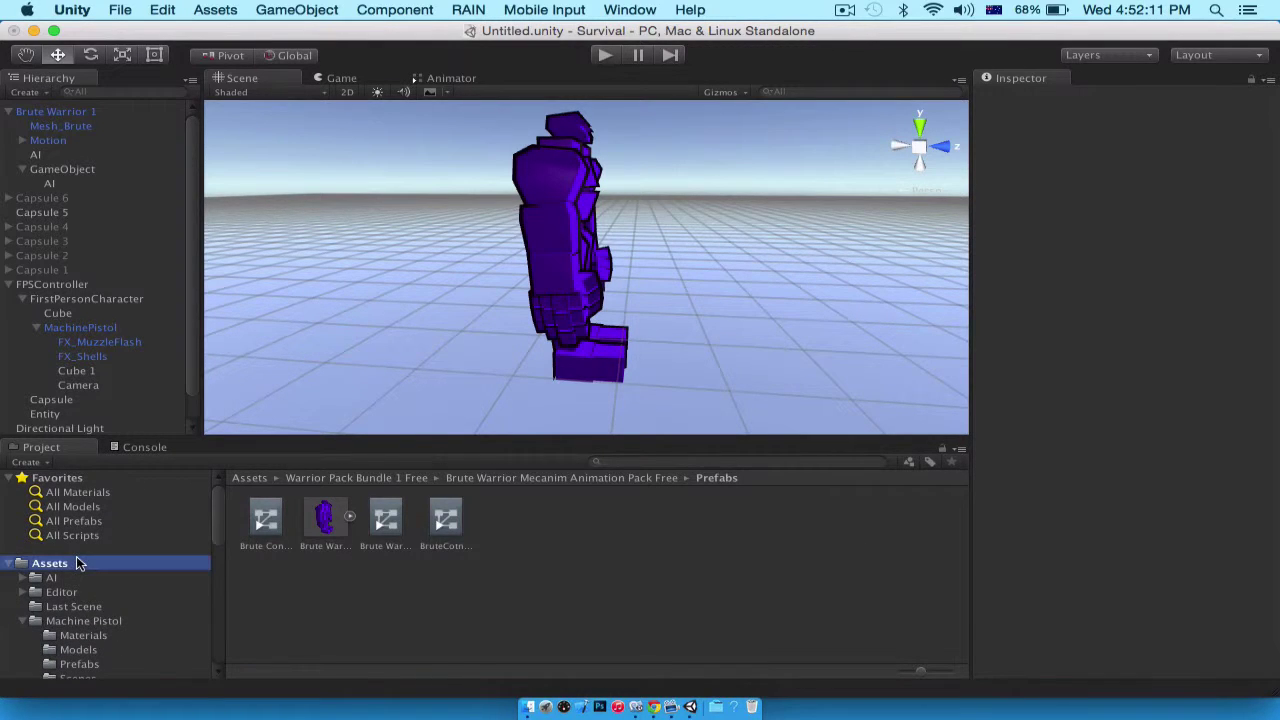
scroll(448, 574, down, 2)
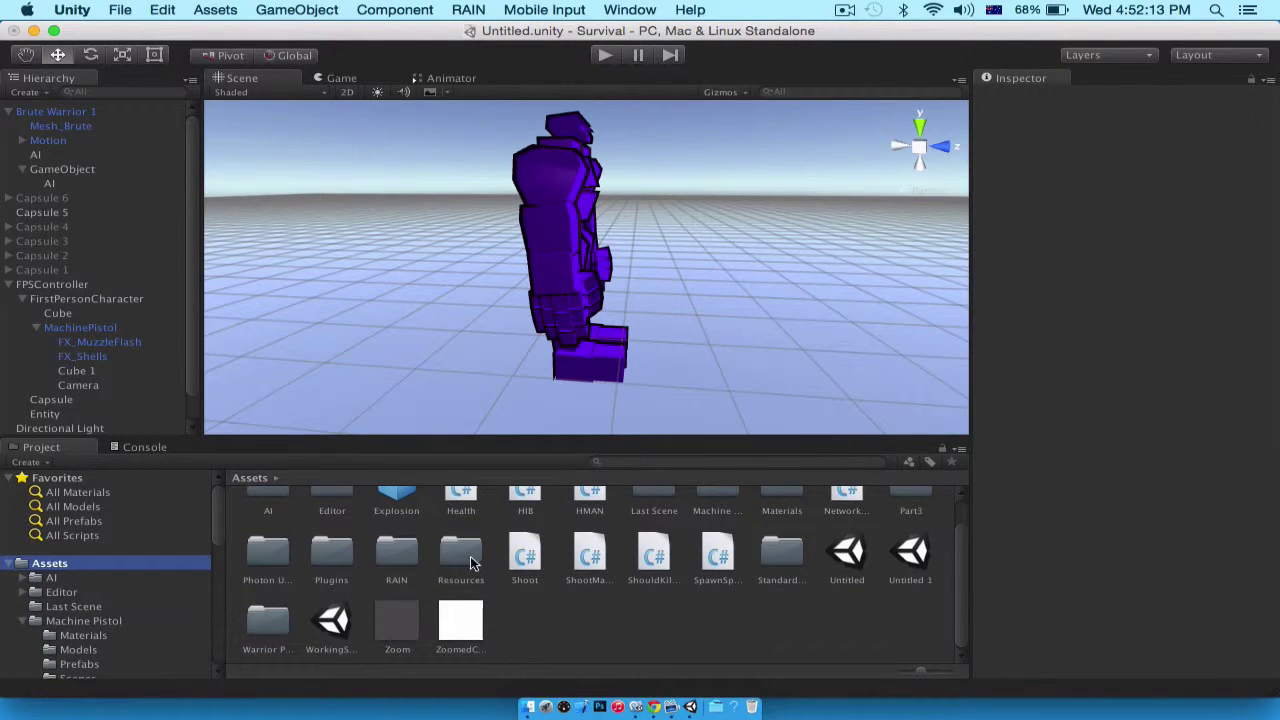
scroll(757, 548, up, 2)
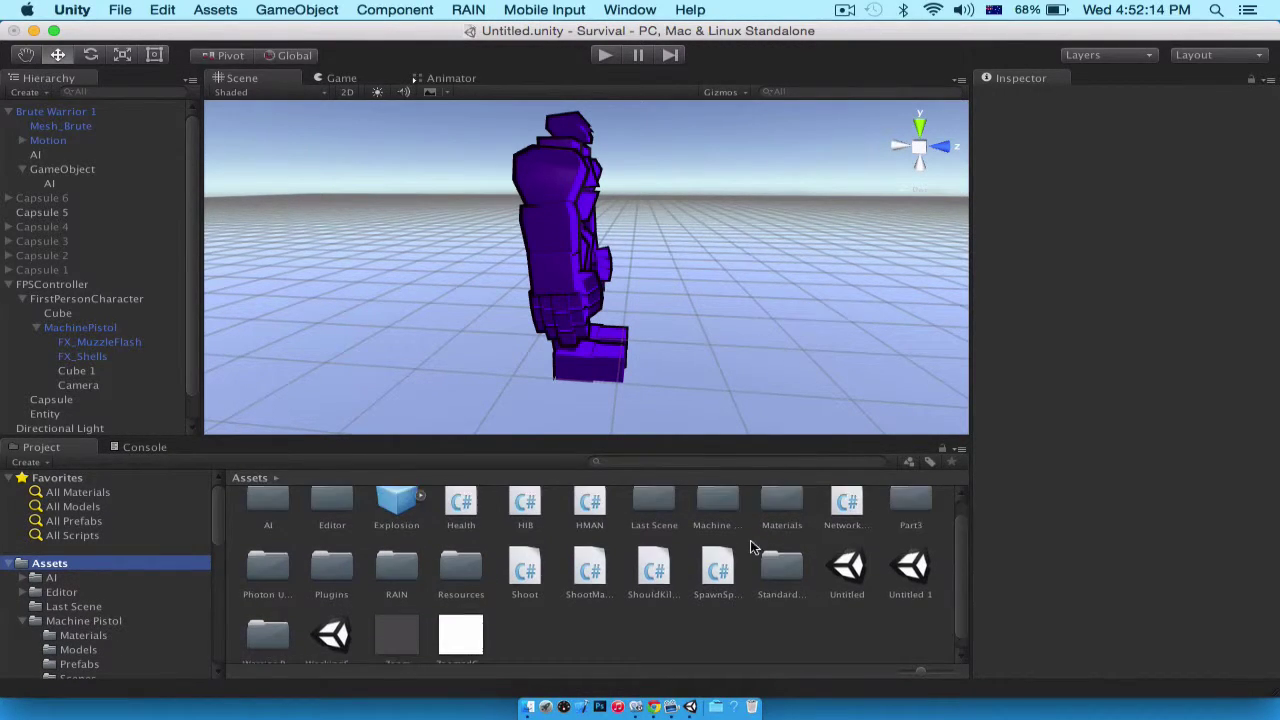
double_click(918, 523)
drag(265, 445, 348, 359)
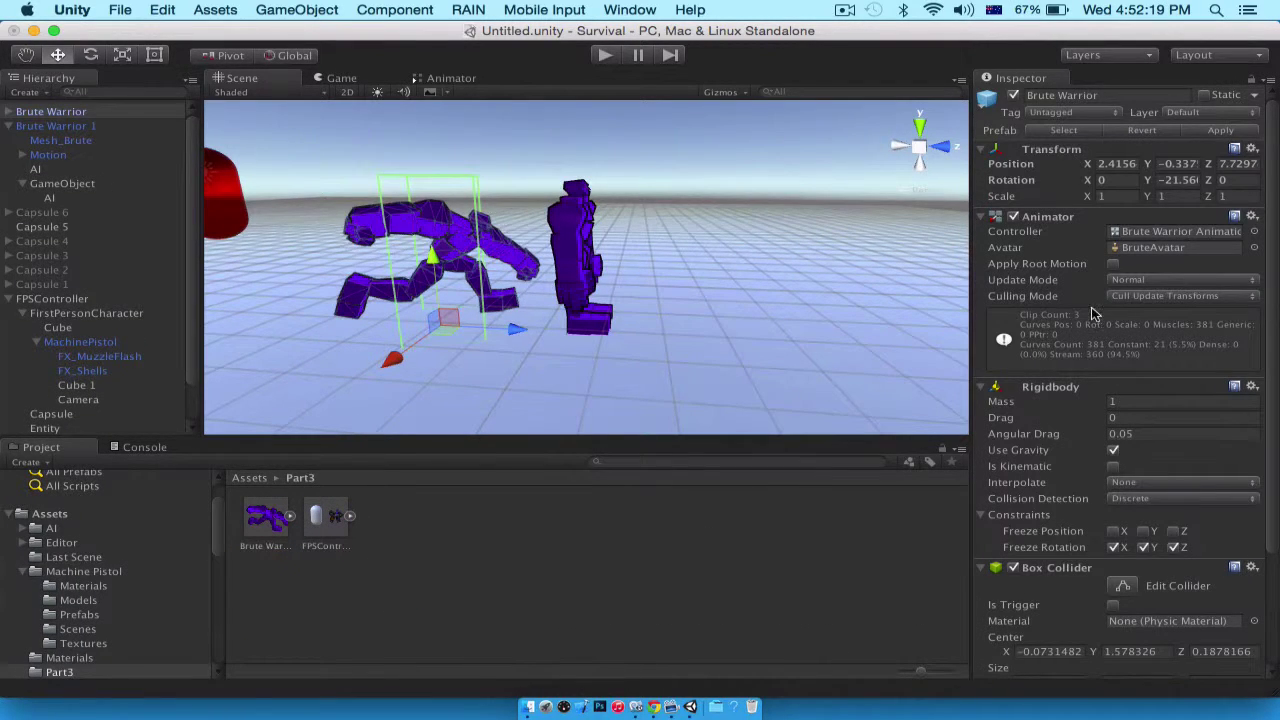
Freeze Brute Warrior 1's Rigidbody rotation on X, Y and Z, matching the reference Brute Warrior's constraints
scroll(1092, 313, down, 2)
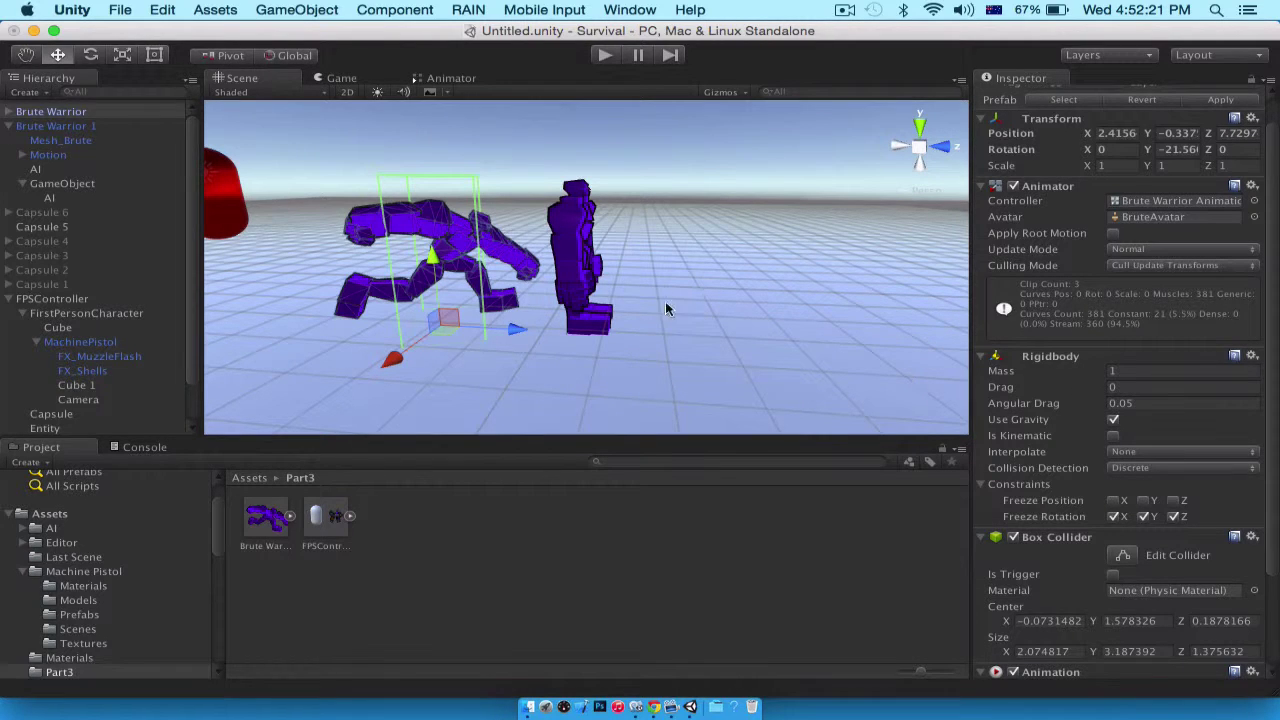
click(573, 272)
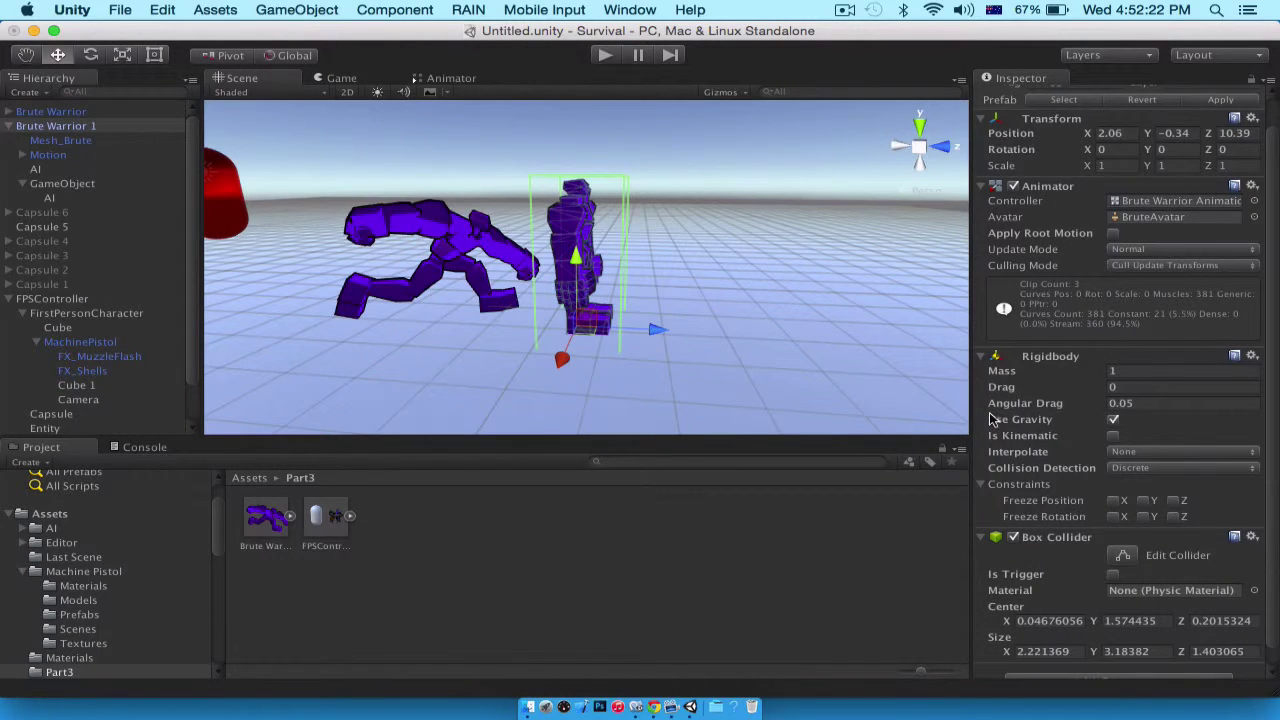
click(1113, 516)
click(1143, 516)
click(1173, 516)
Examine the reference Brute Warrior's components and children, and playtest the scene by shooting at both warriors and backing away
click(463, 257)
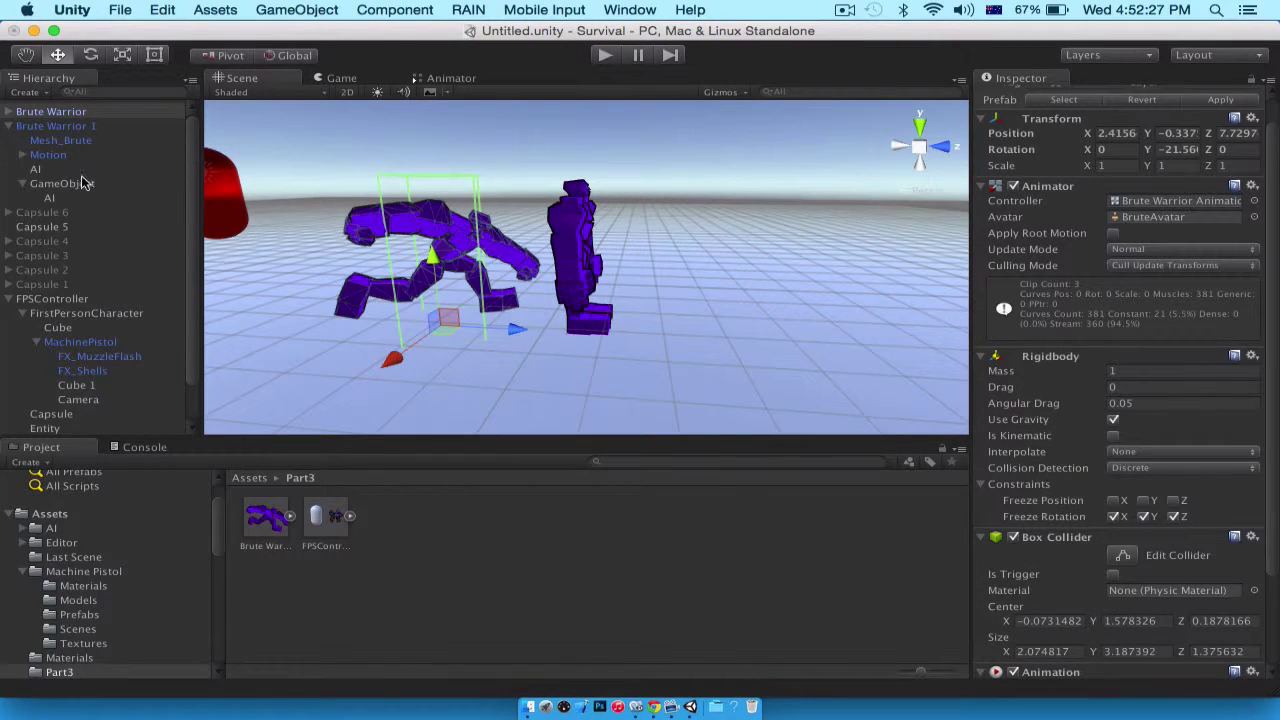
scroll(1190, 400, down, 3)
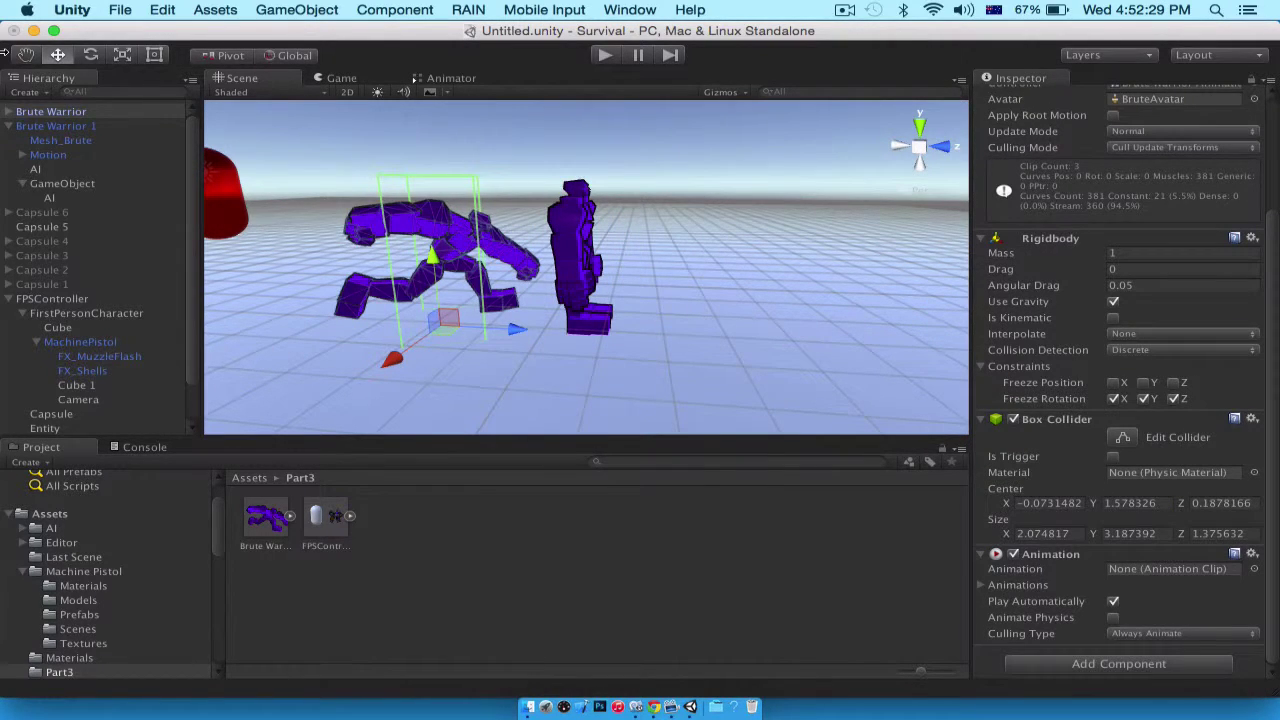
click(10, 111)
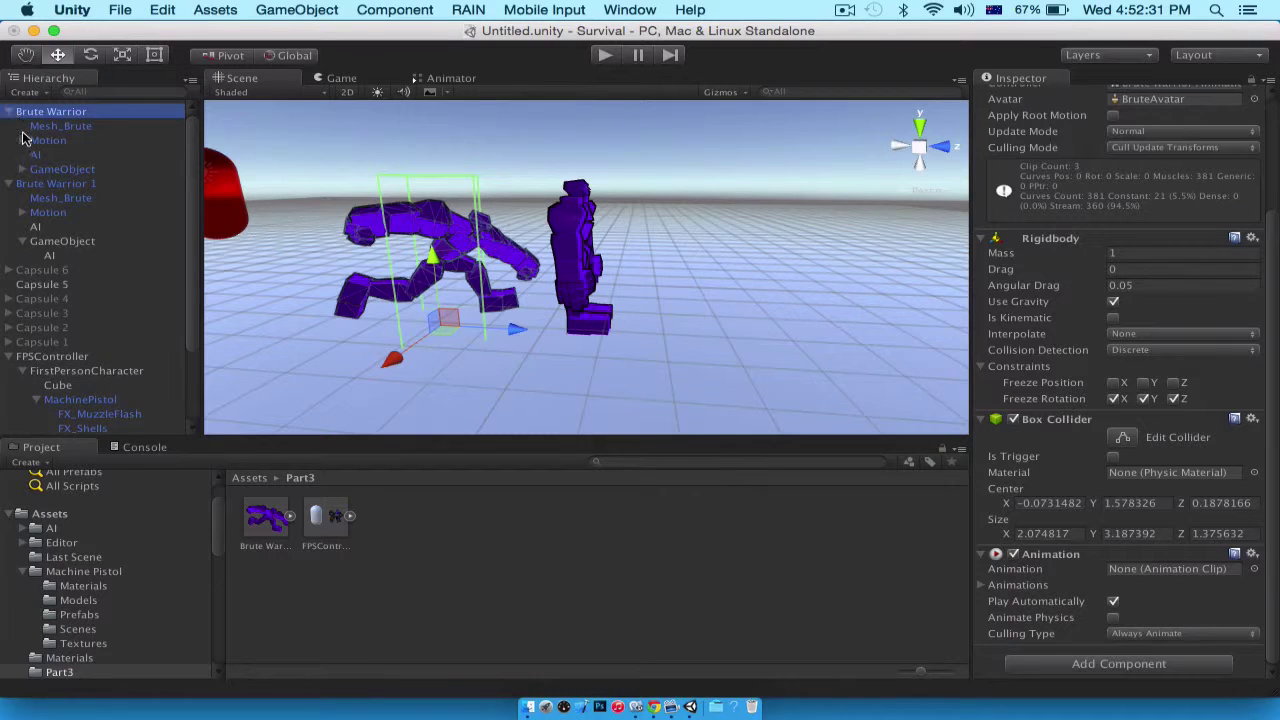
click(608, 56)
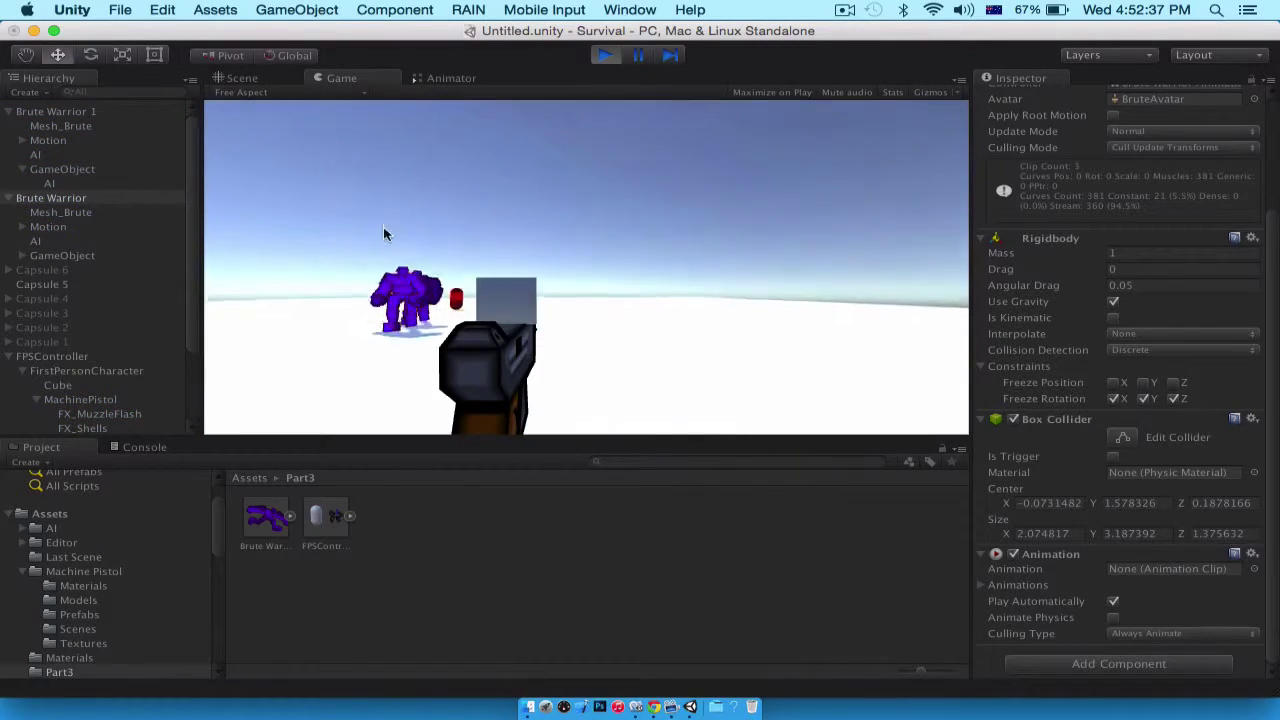
click(354, 228)
click(325, 228)
click(322, 228)
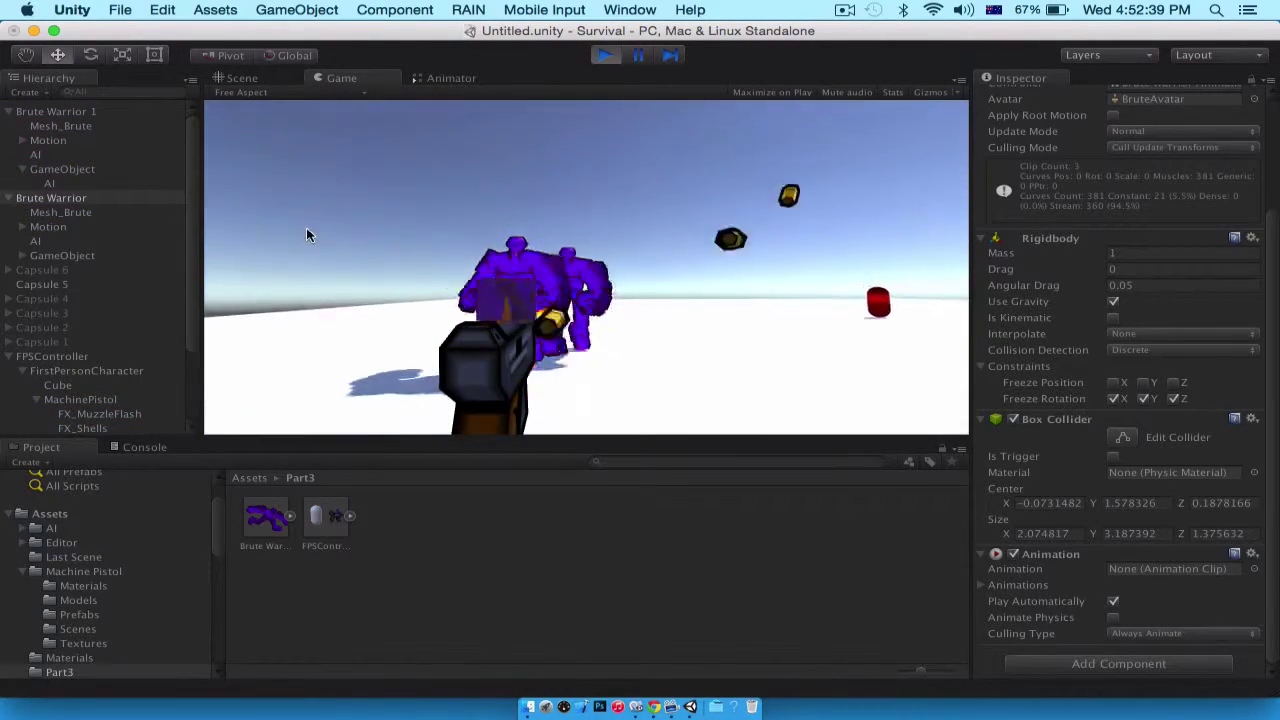
click(295, 228)
mouse_move(294, 235)
mouse_down()
mouse_move(177, 234)
mouse_move(222, 225)
mouse_move(240, 238)
mouse_move(350, 240)
mouse_up()
key(s)
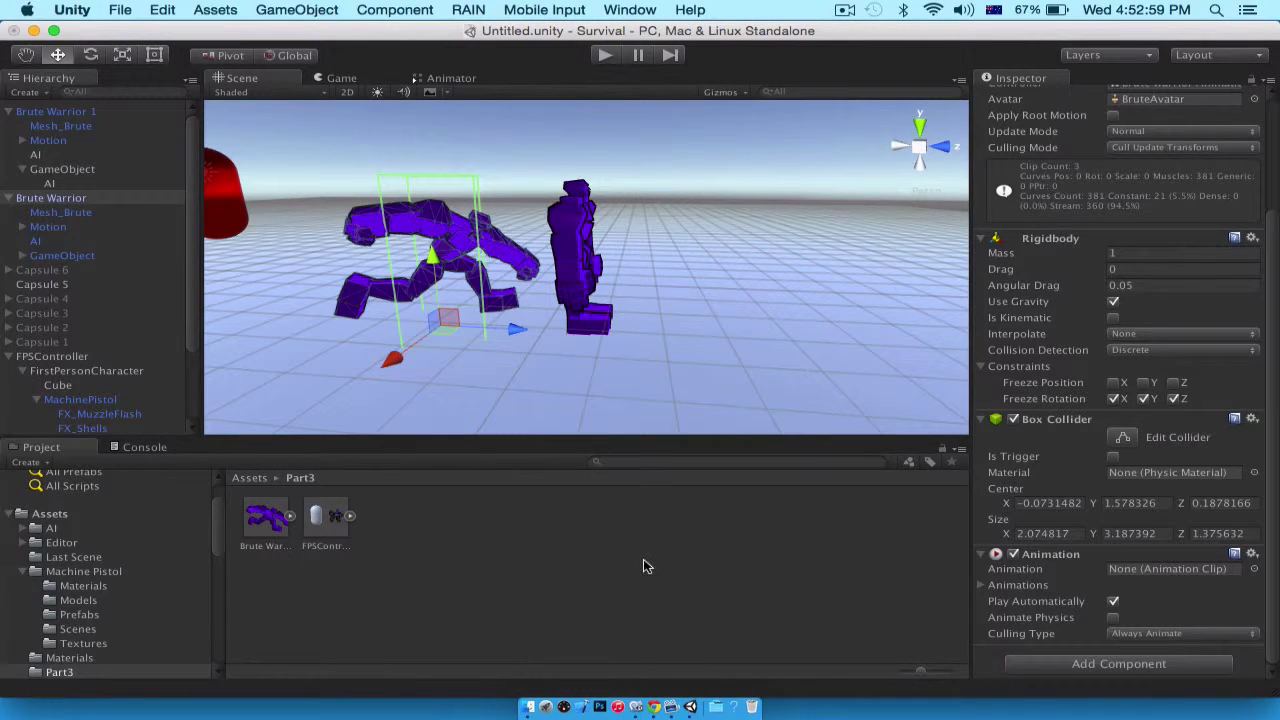
Delete the reference Brute Warrior from the scene, keeping only Brute Warrior 1
scroll(430, 208, up, 10)
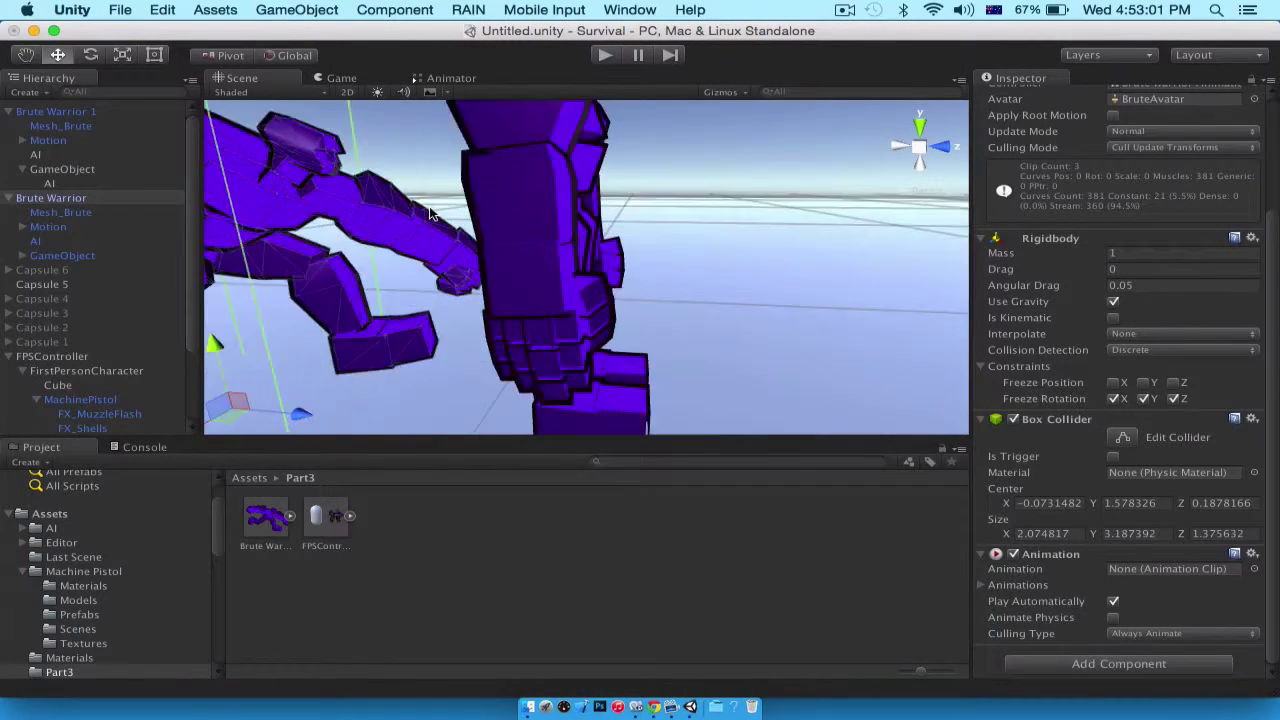
scroll(502, 208, down, 8)
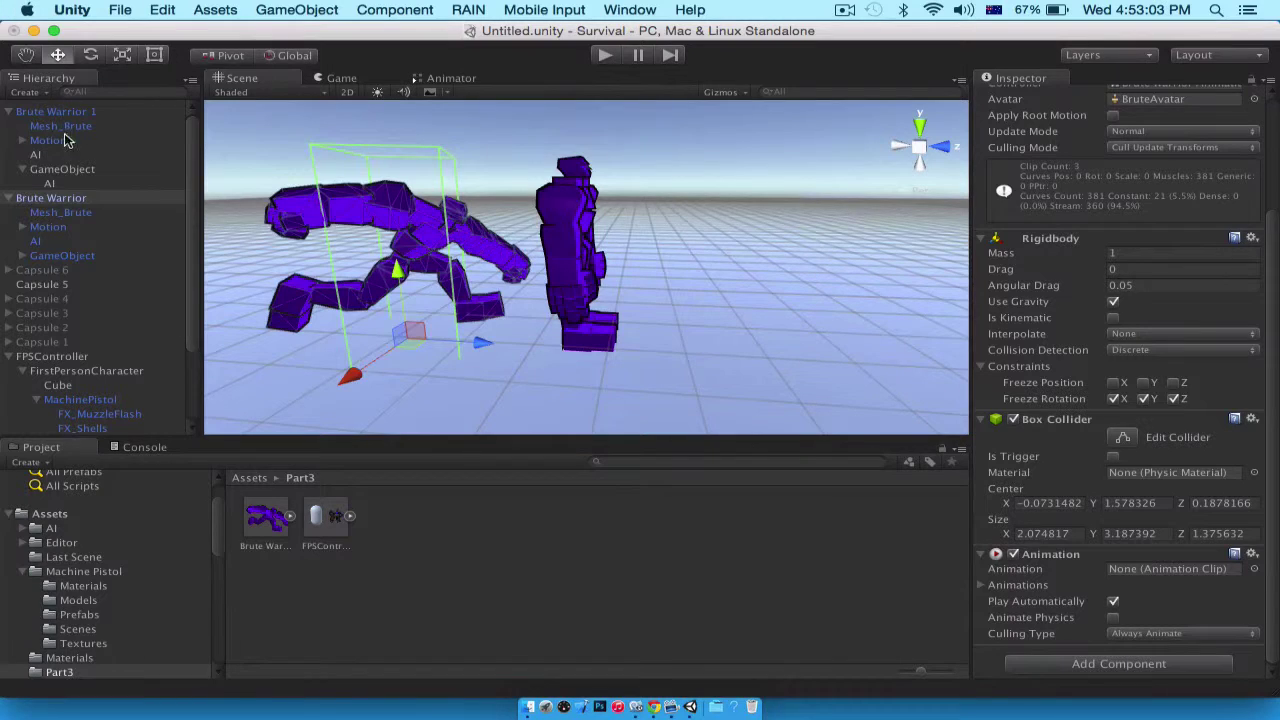
click(66, 198)
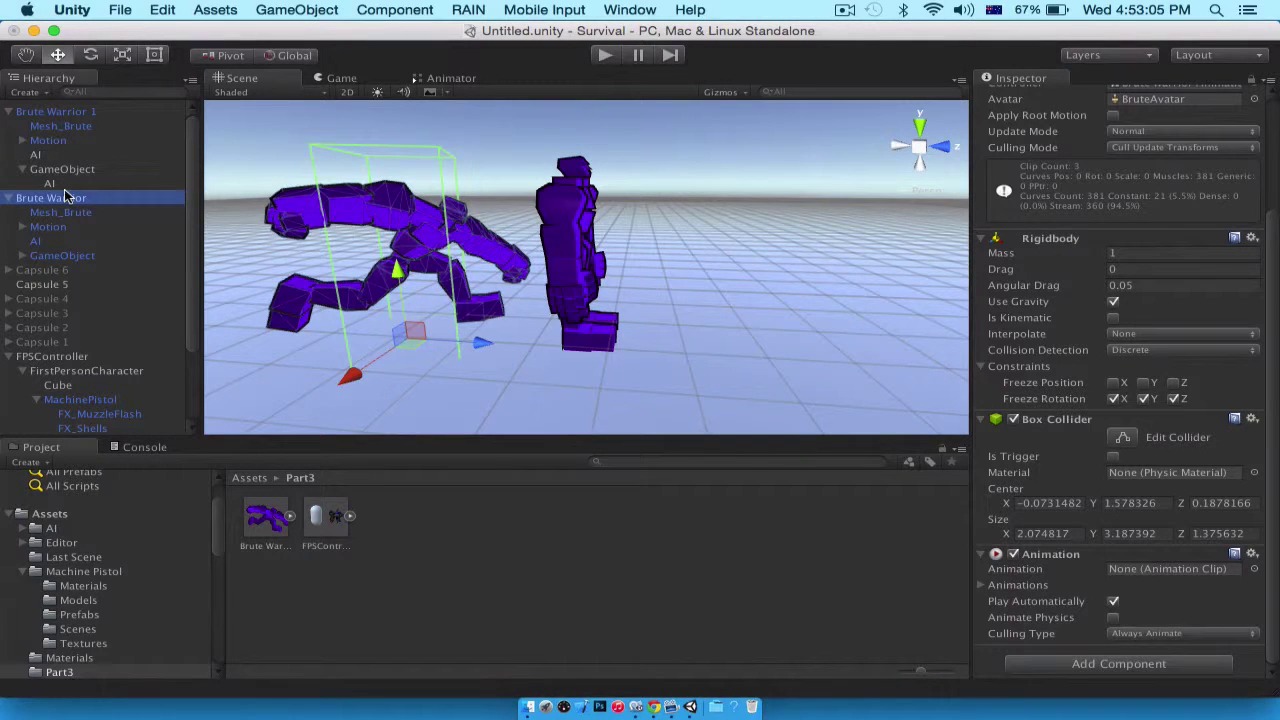
key(super+BackSpace)
Add the HMAN script component to Brute Warrior 1
click(60, 112)
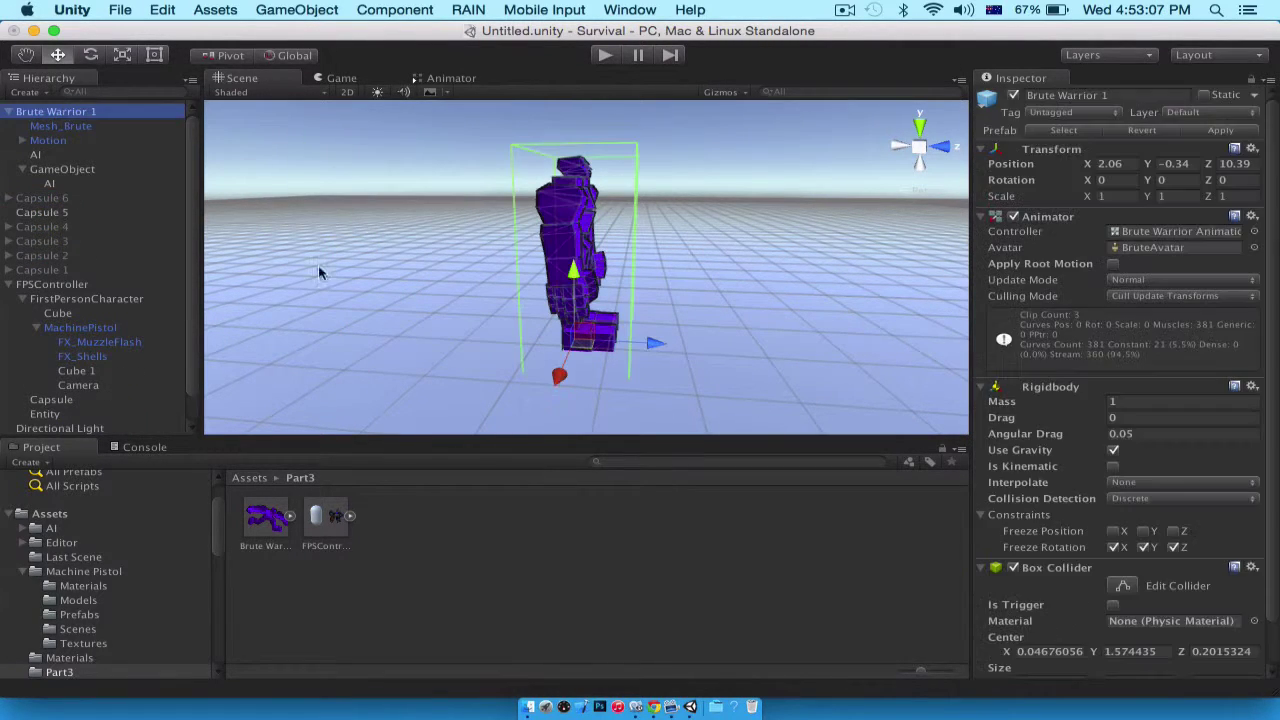
scroll(1236, 653, down, 2)
click(1233, 663)
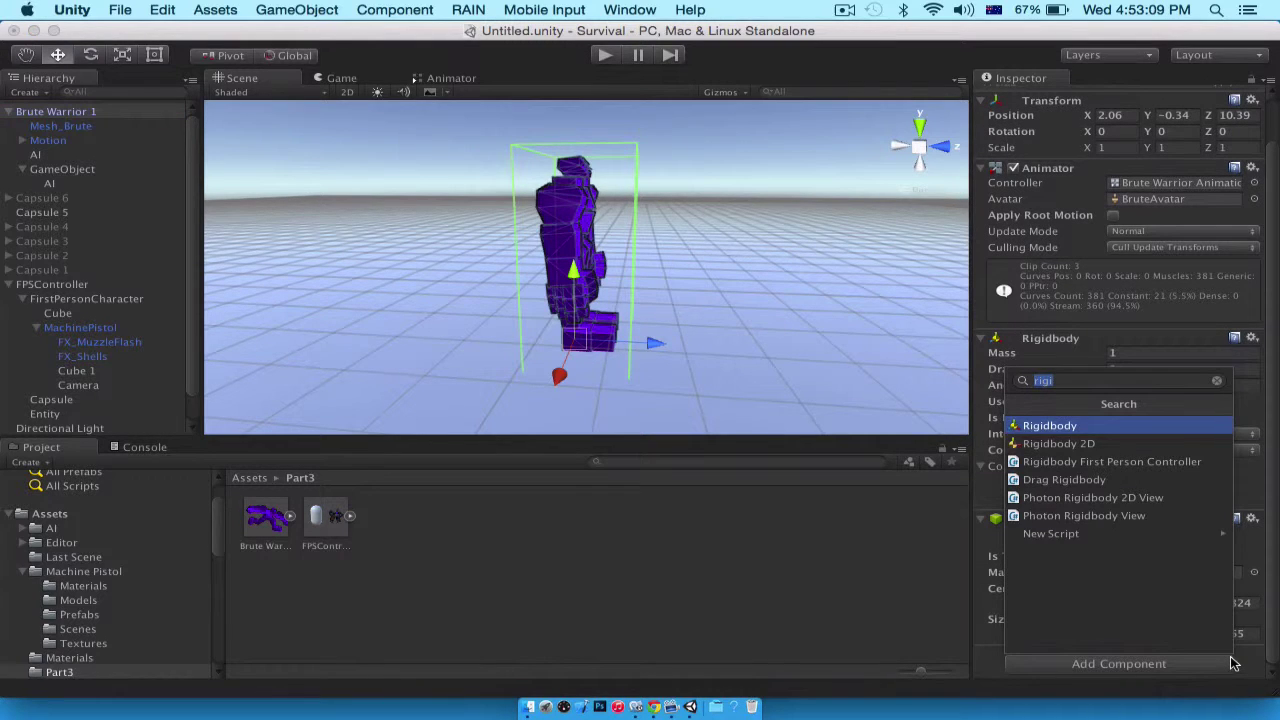
text(HMAN)
key(Return)
scroll(1233, 663, down, 3)
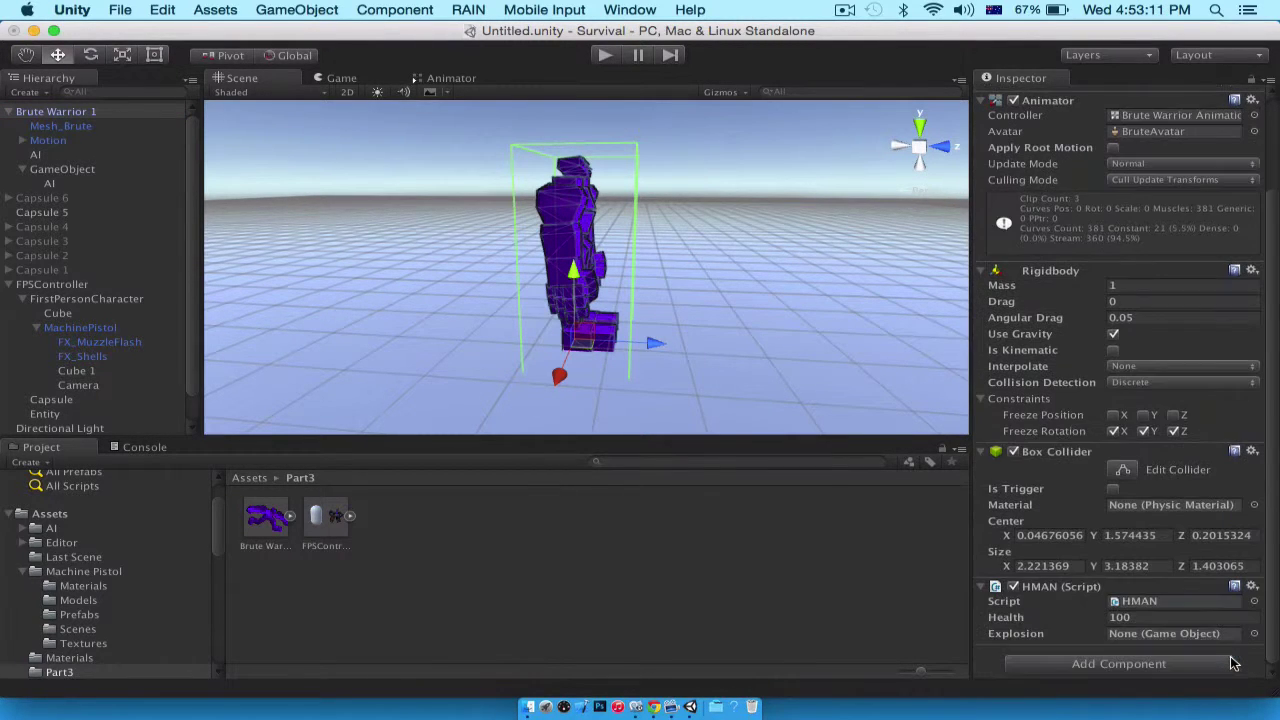
Search the project for "Expl" and assign the Explosion prefab to the Explosion field of Brute Warrior 1's HMAN script
click(755, 463)
text(Expl)
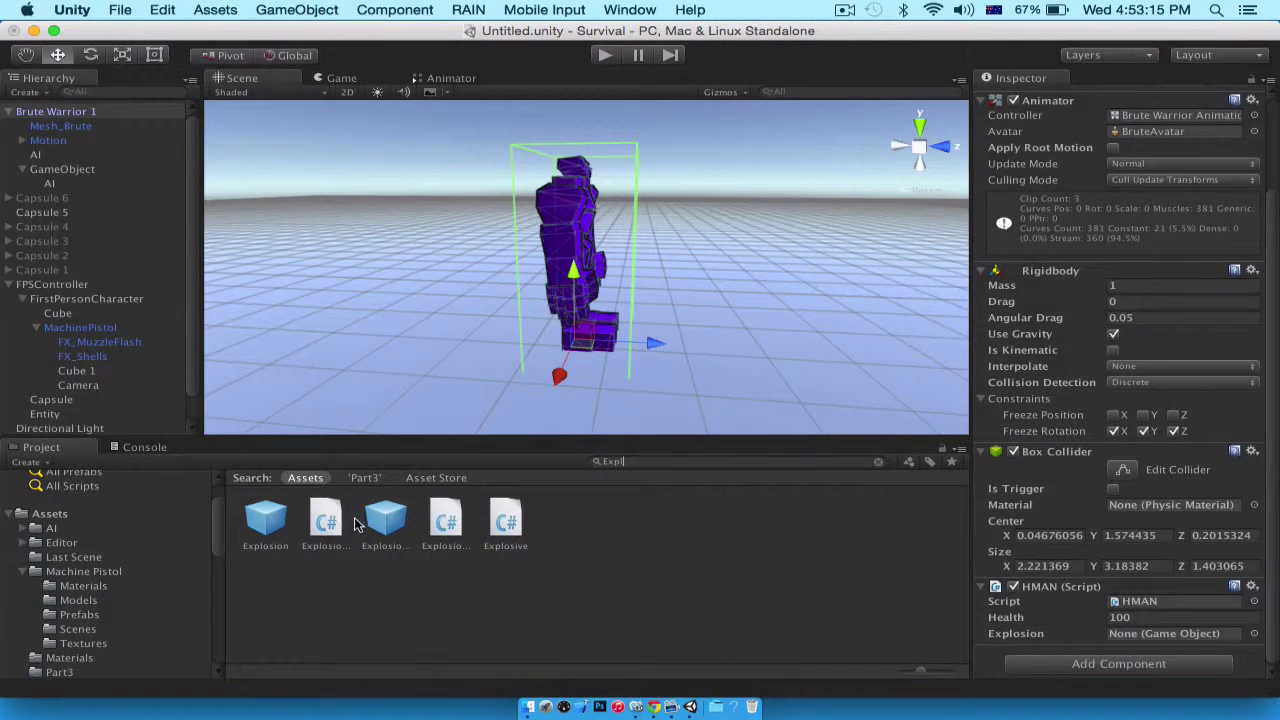
drag(265, 518, 1188, 637)
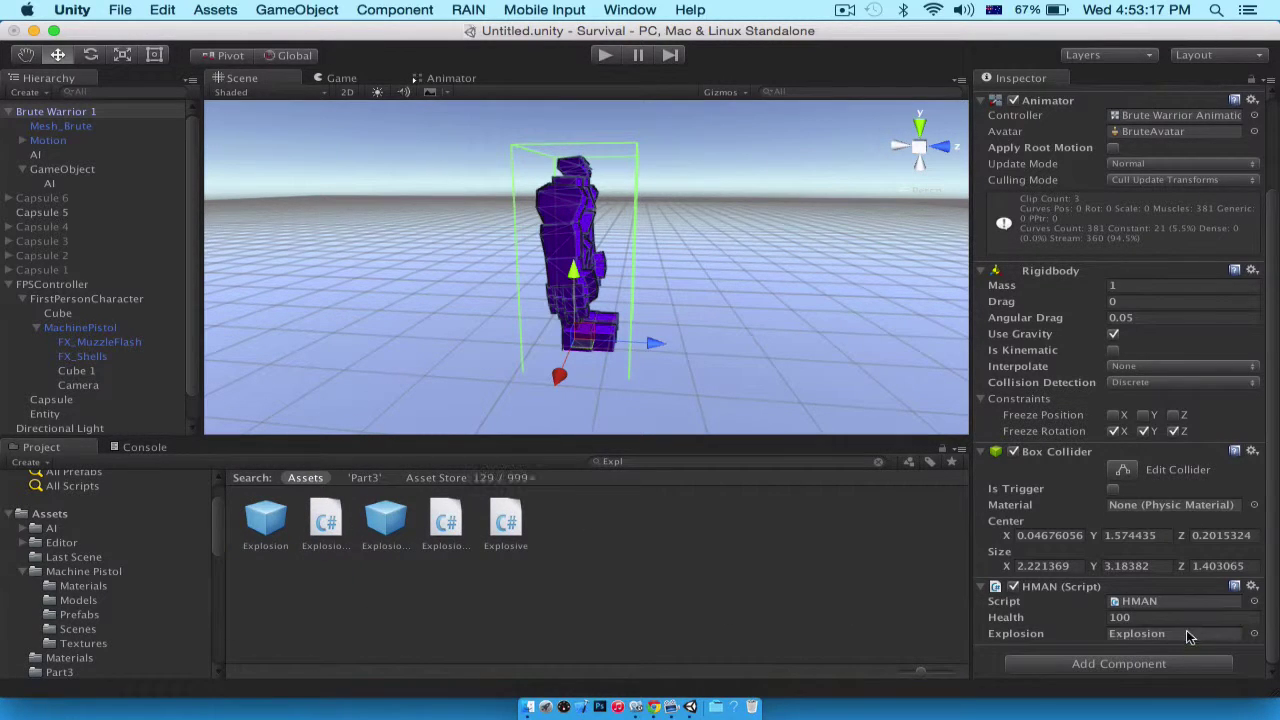
Playtest the scene, shooting at Brute Warrior 1 to check that HMAN reduces its health, and stop the game
click(605, 56)
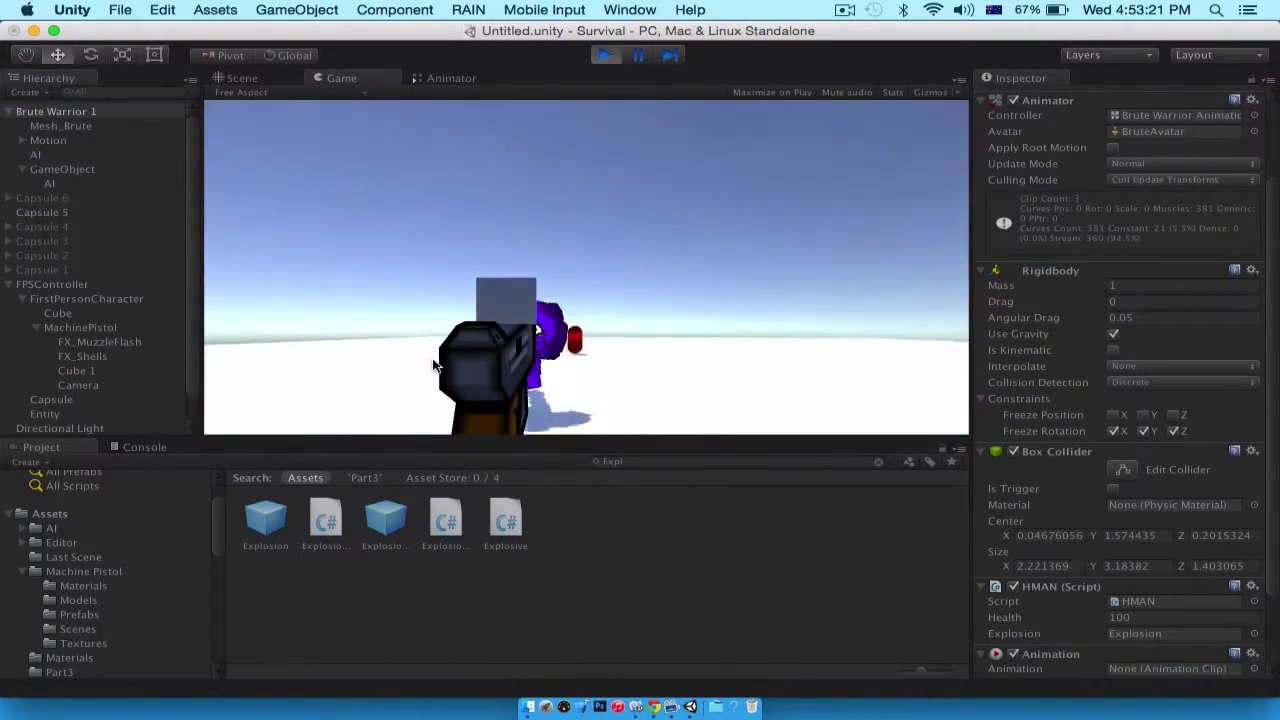
click(417, 368)
drag(414, 368, 620, 383)
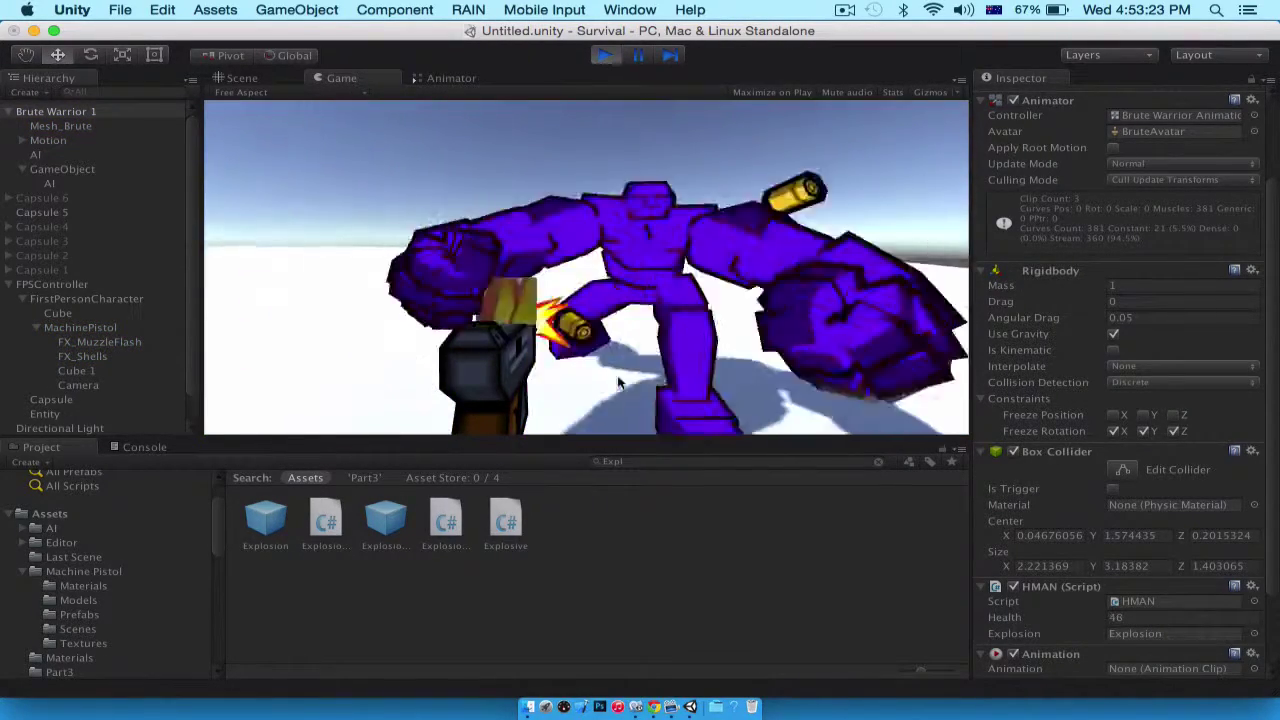
click(605, 56)
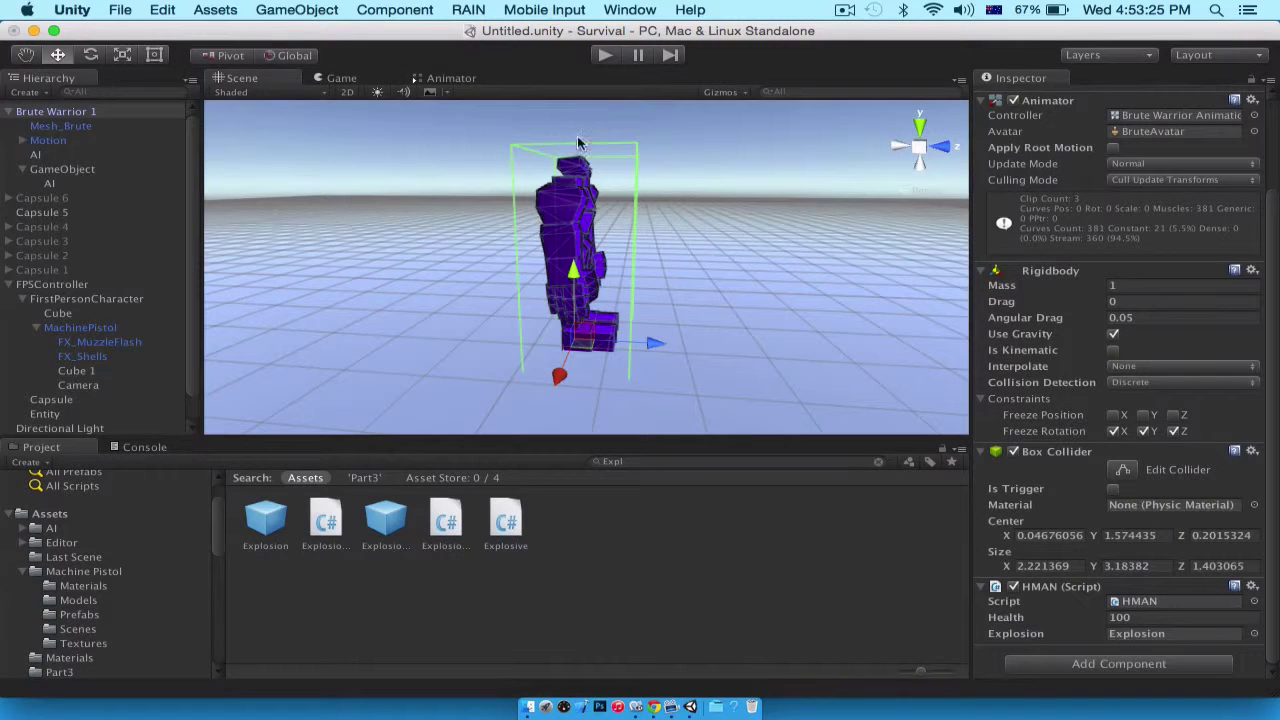
Review Brute Warrior 1's components and playtest again, shooting it to check its death explosion, and stop the game
click(22, 112)
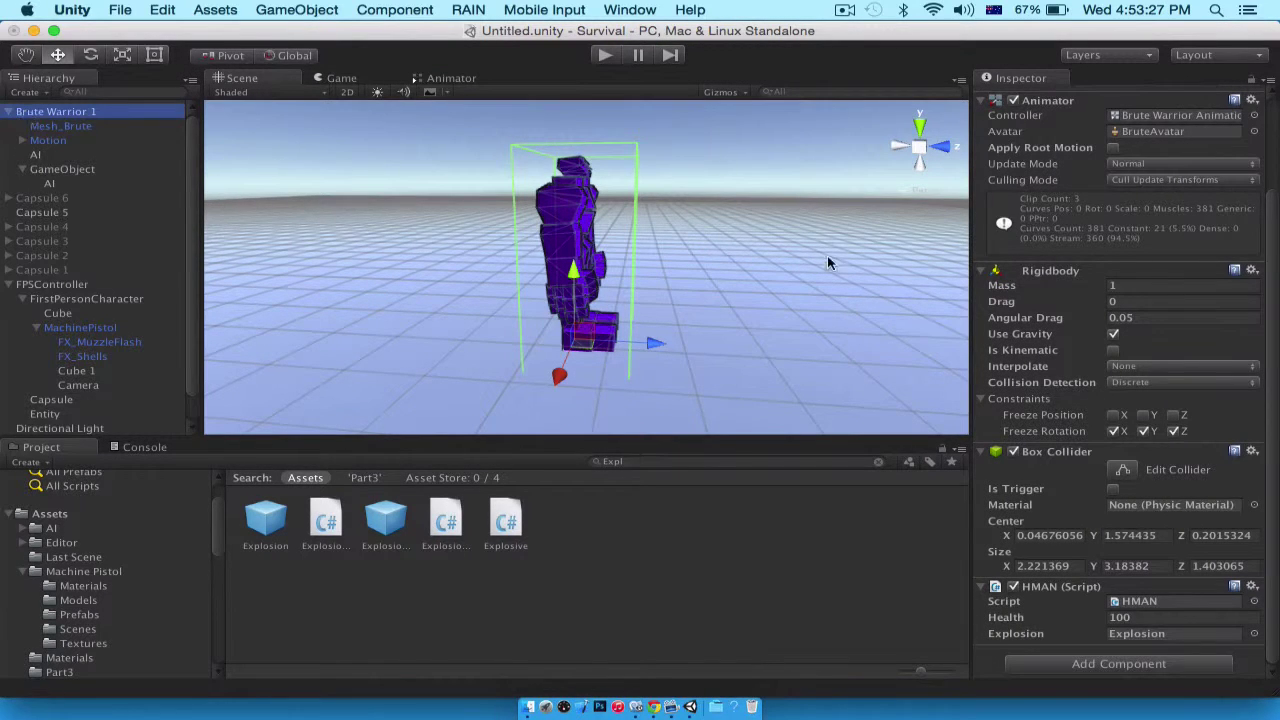
scroll(960, 322, up, 1)
scroll(1103, 181, up, 3)
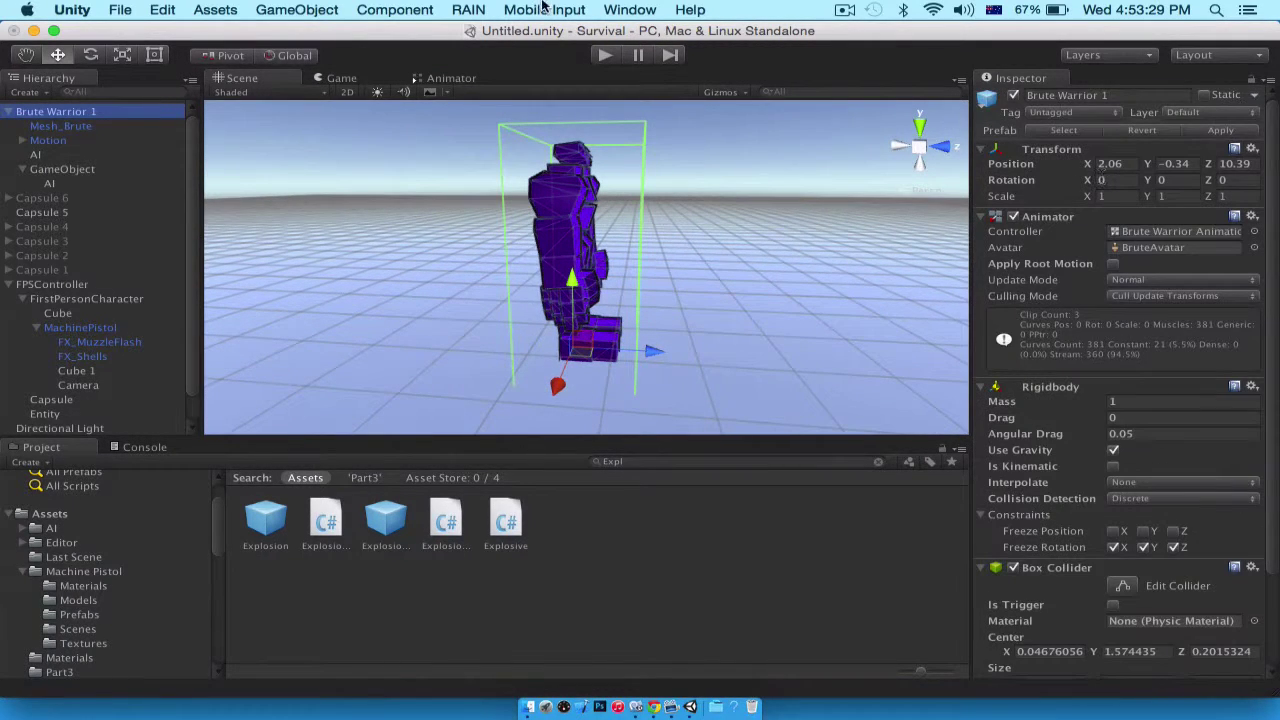
click(603, 57)
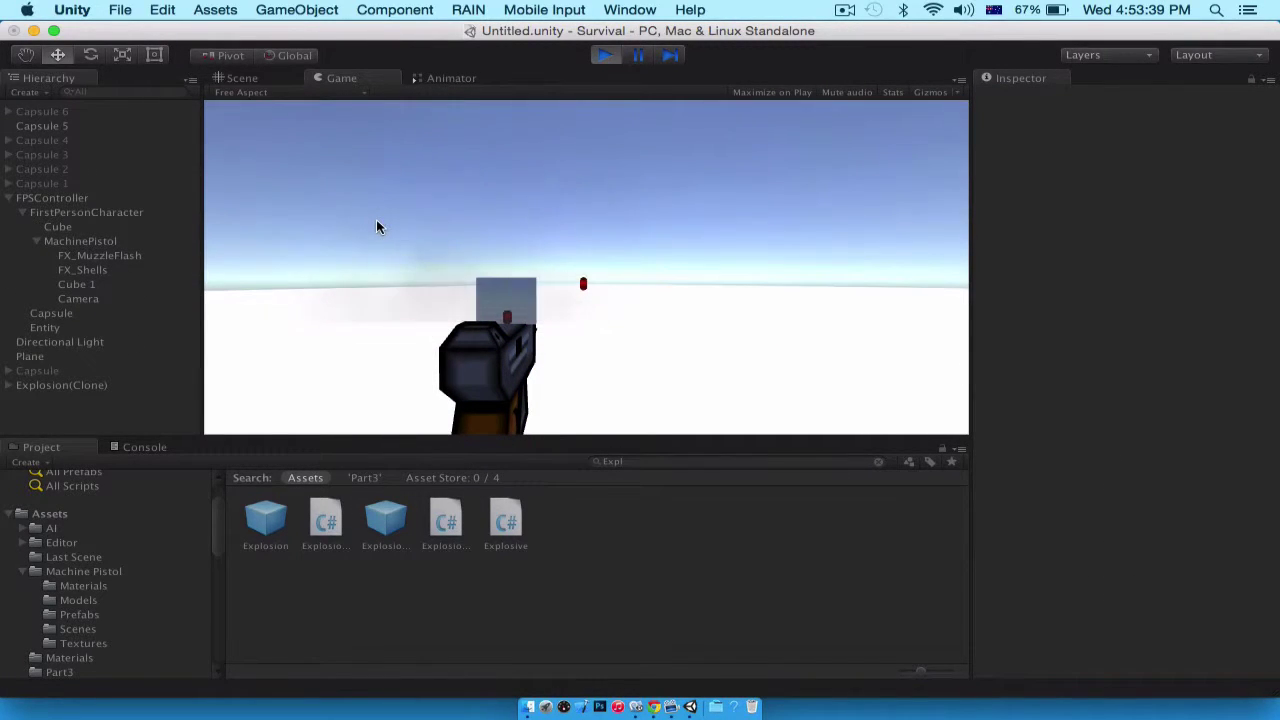
click(376, 226)
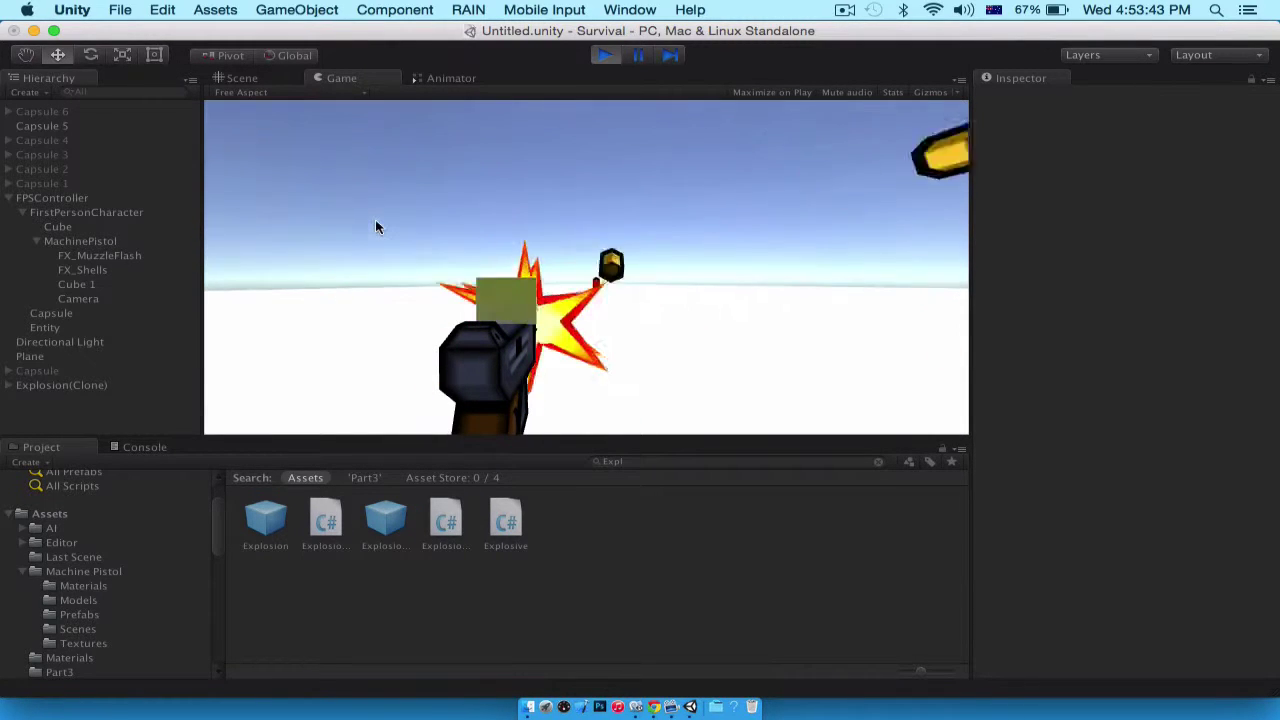
click(606, 55)
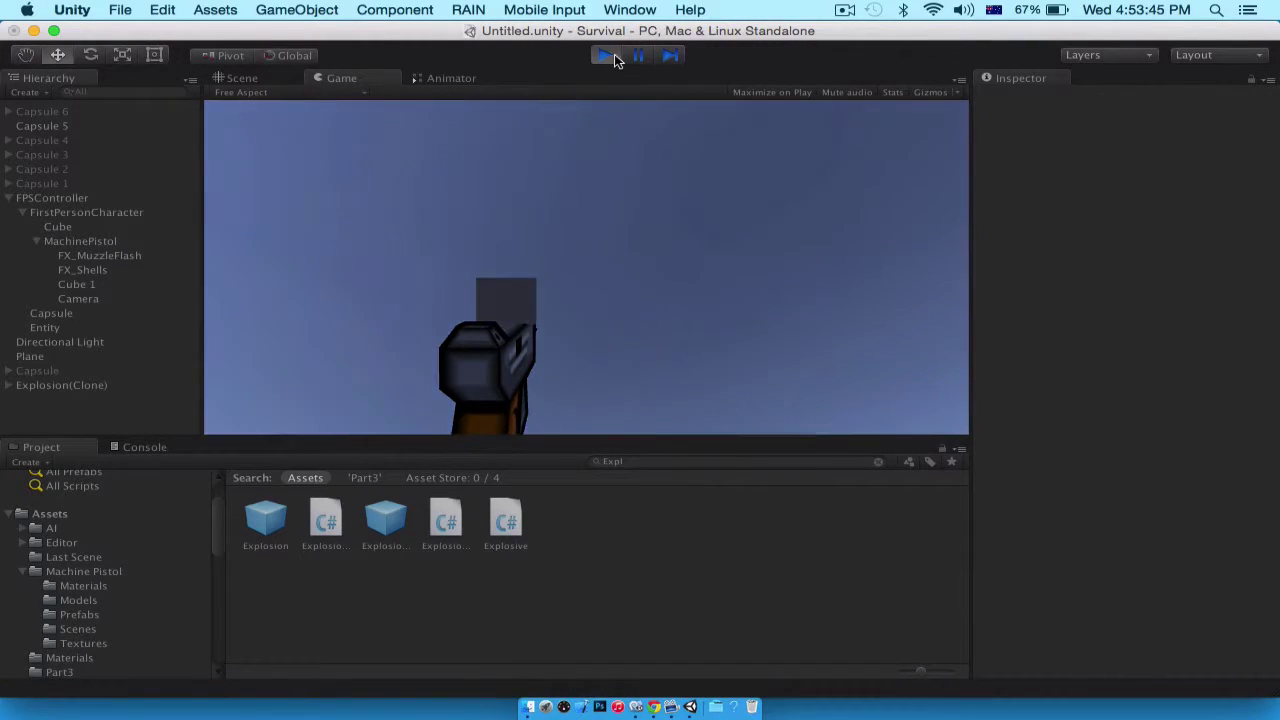
click(845, 10)
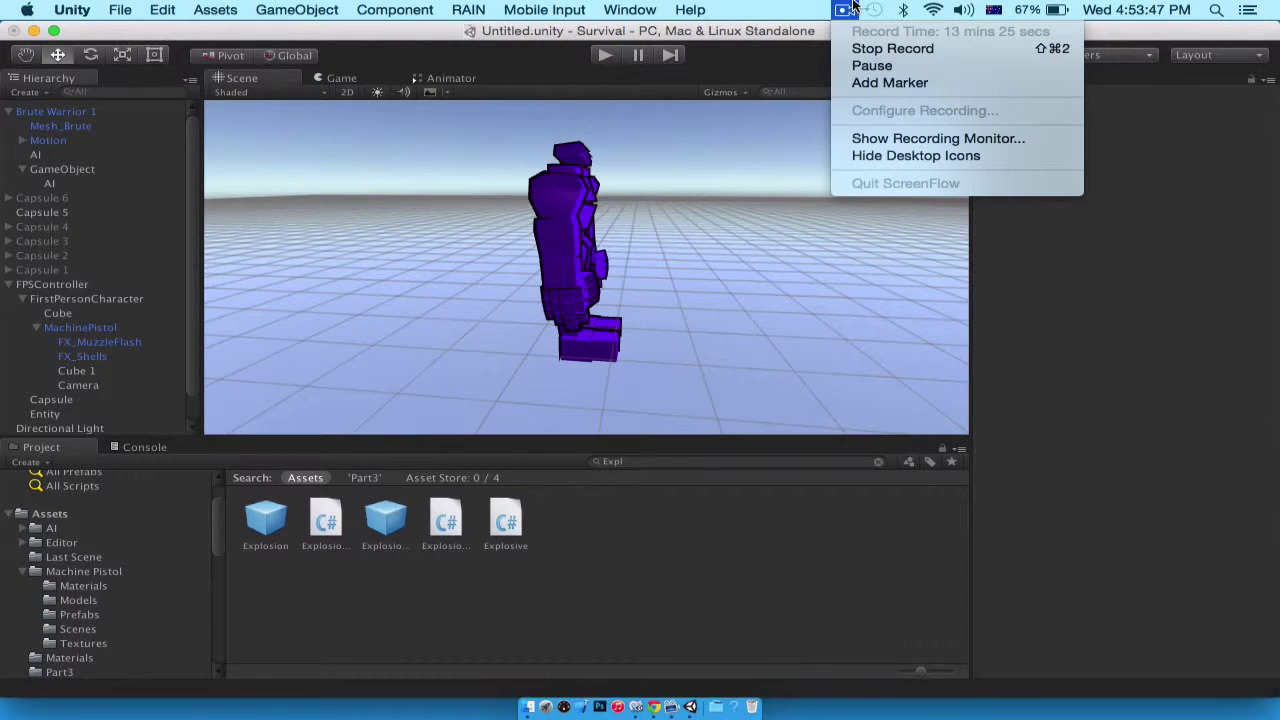
click(852, 5)
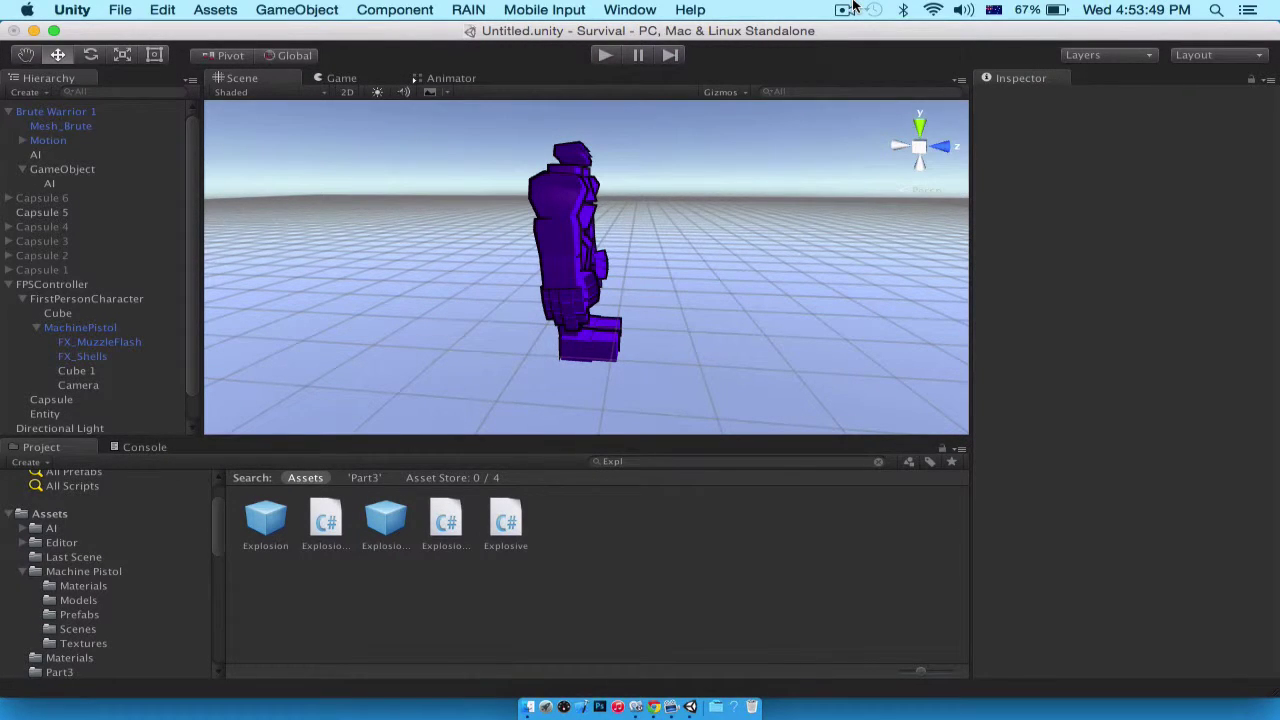
alt+drag(663, 229, 700, 410)
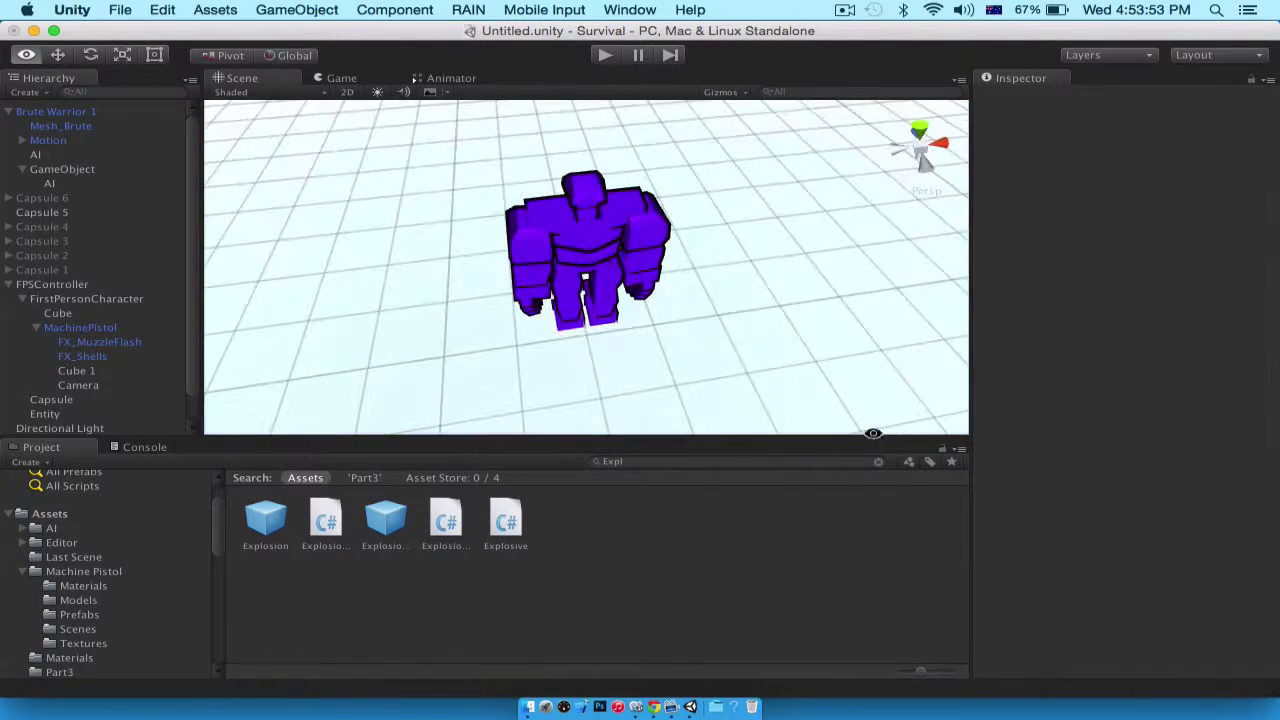
click(845, 9)
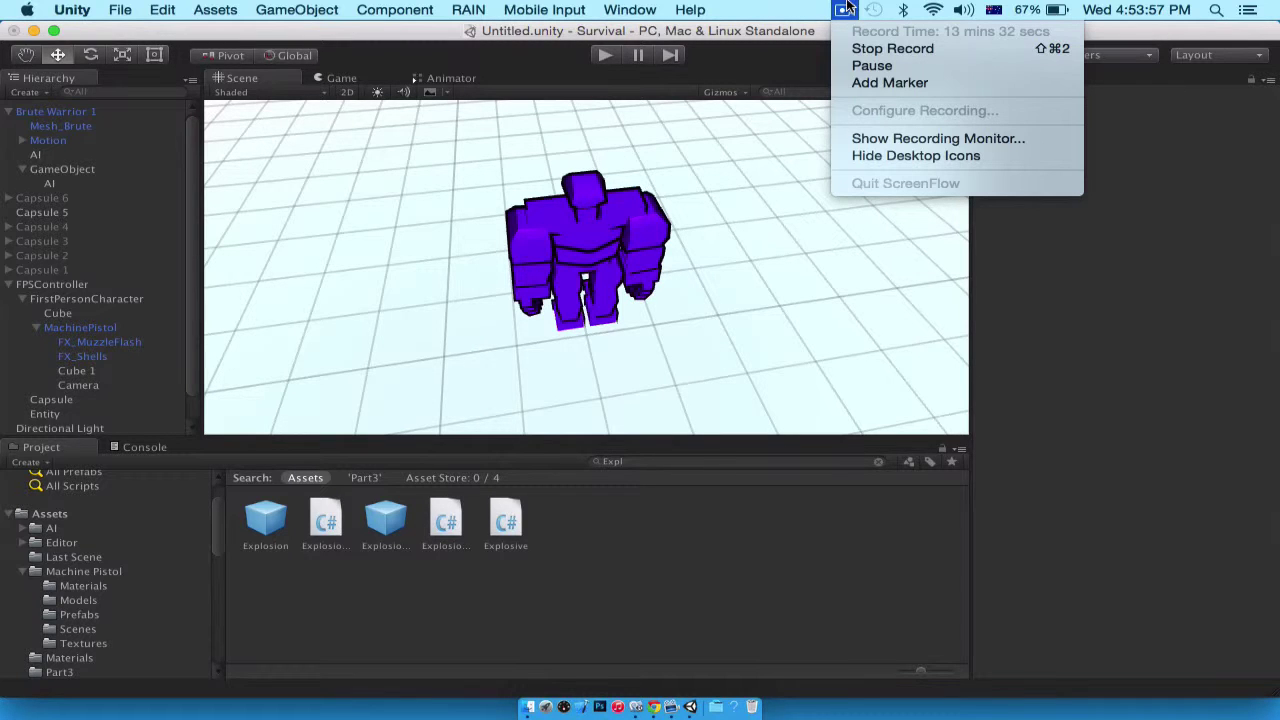
Duplicate Brute Warrior 1 and move the copy beside the original to about X -0.38
click(848, 5)
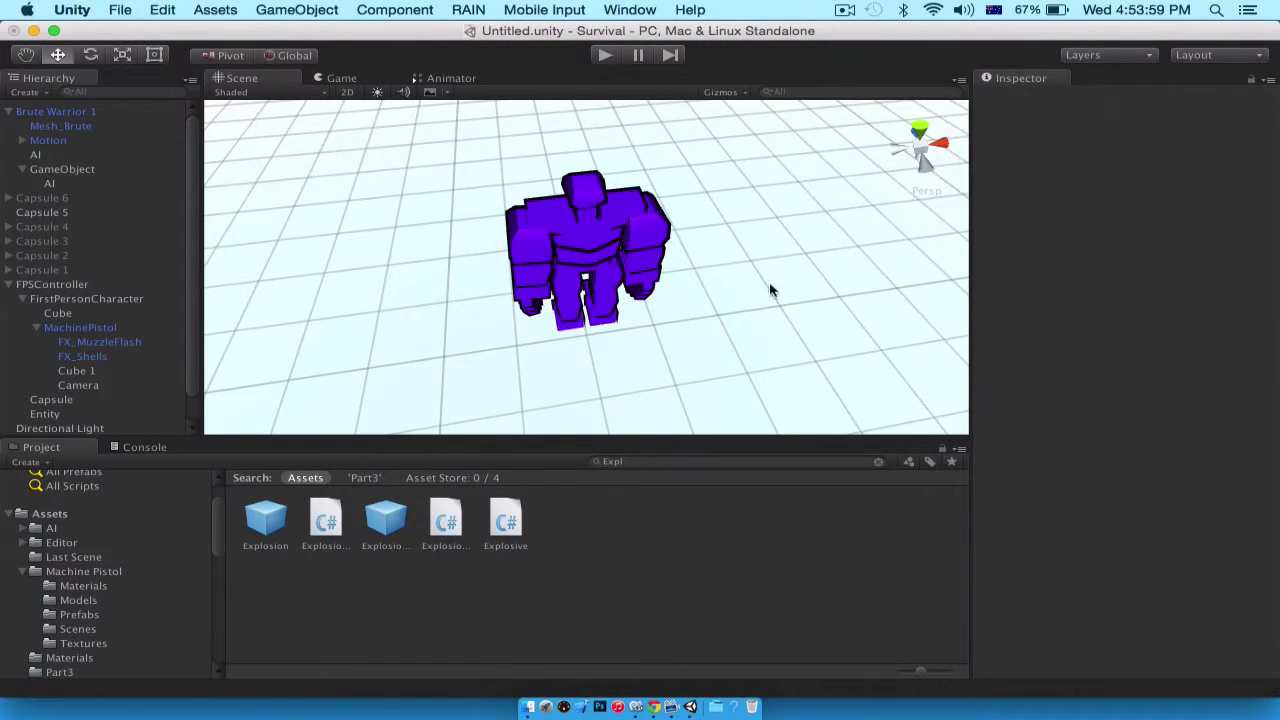
scroll(735, 293, down, 5)
alt+drag(735, 293, 646, 210)
click(80, 126)
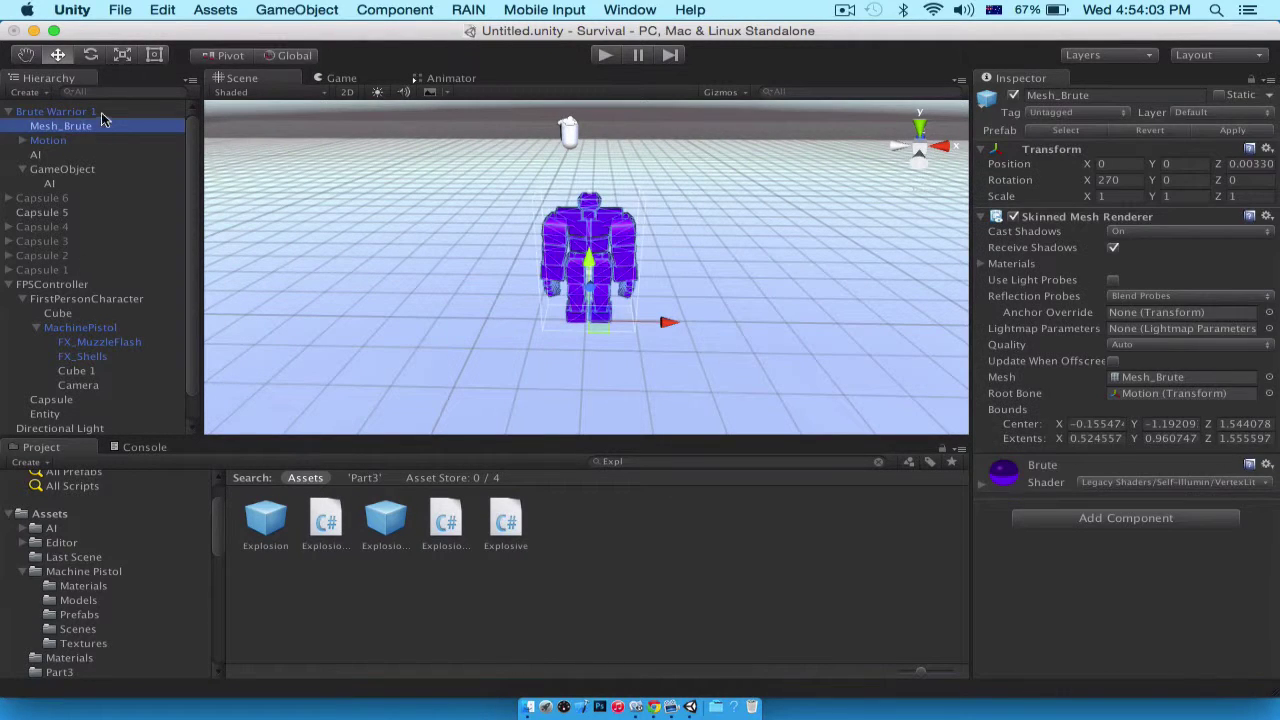
click(104, 113)
key(super+d)
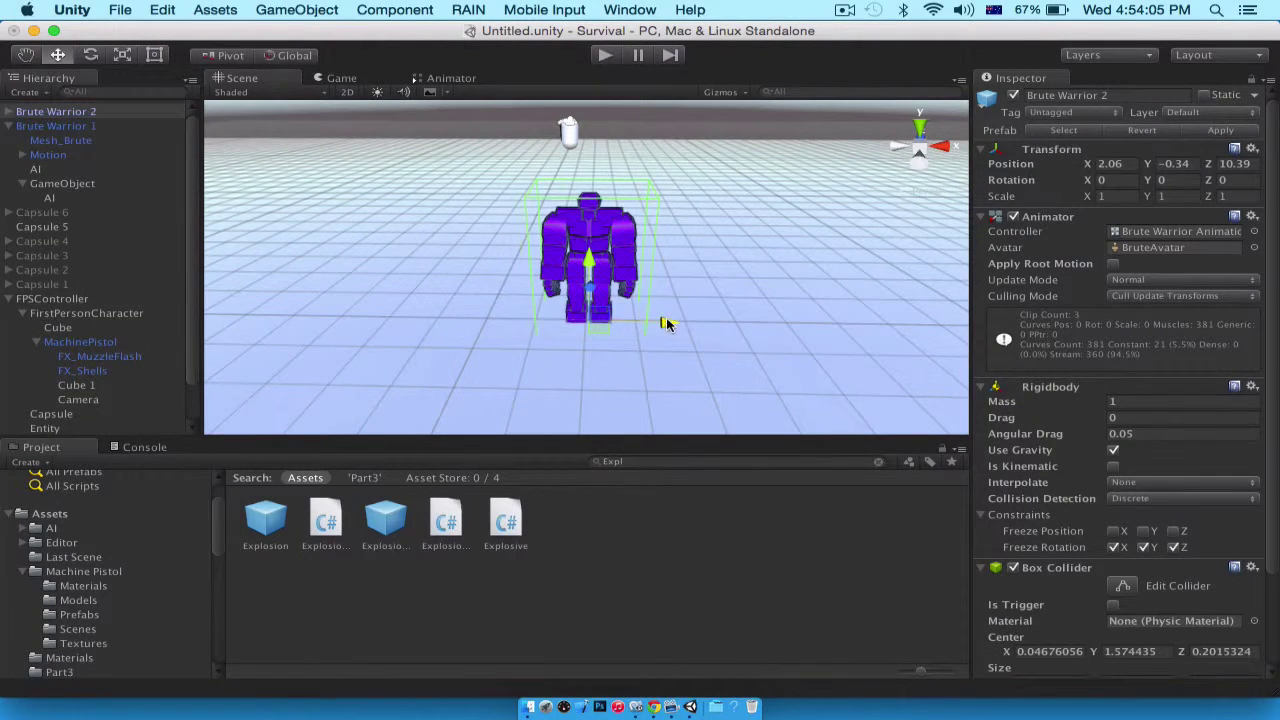
drag(666, 323, 550, 320)
click(114, 111)
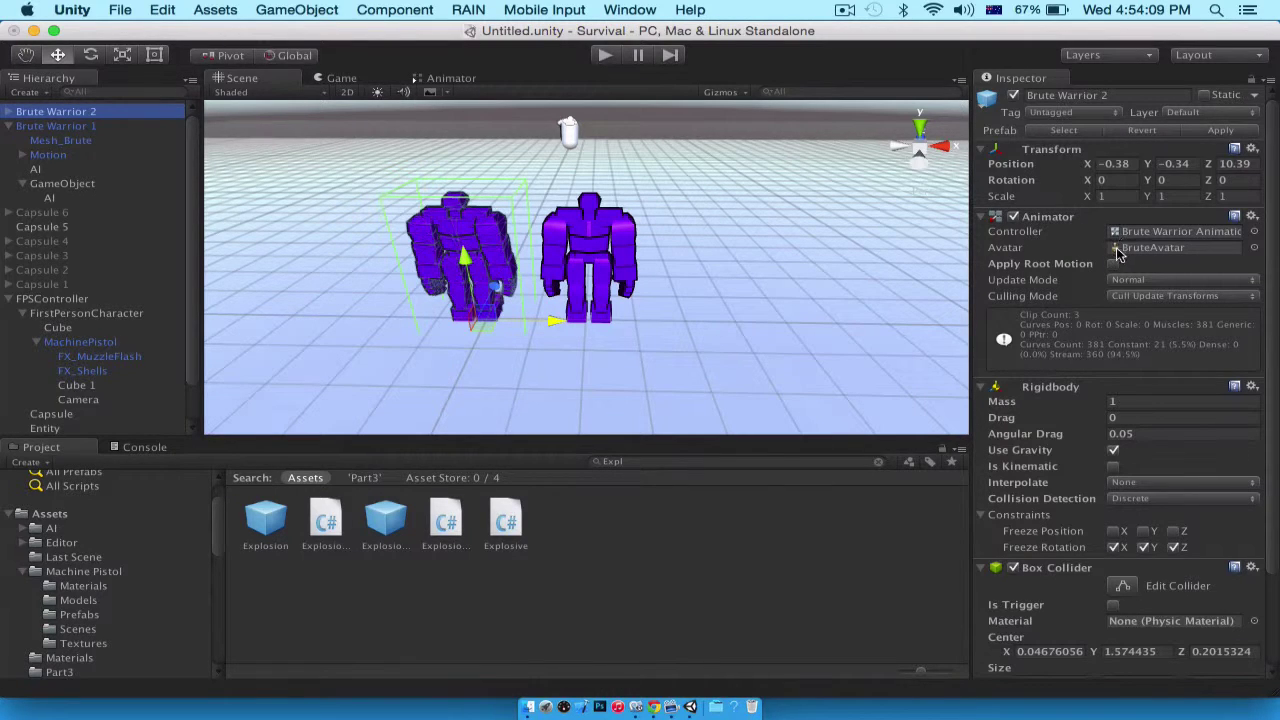
Open the Characters folder of the Ninja Warrior Mecanim Animation Pack Free in the project
scroll(1118, 254, down, 4)
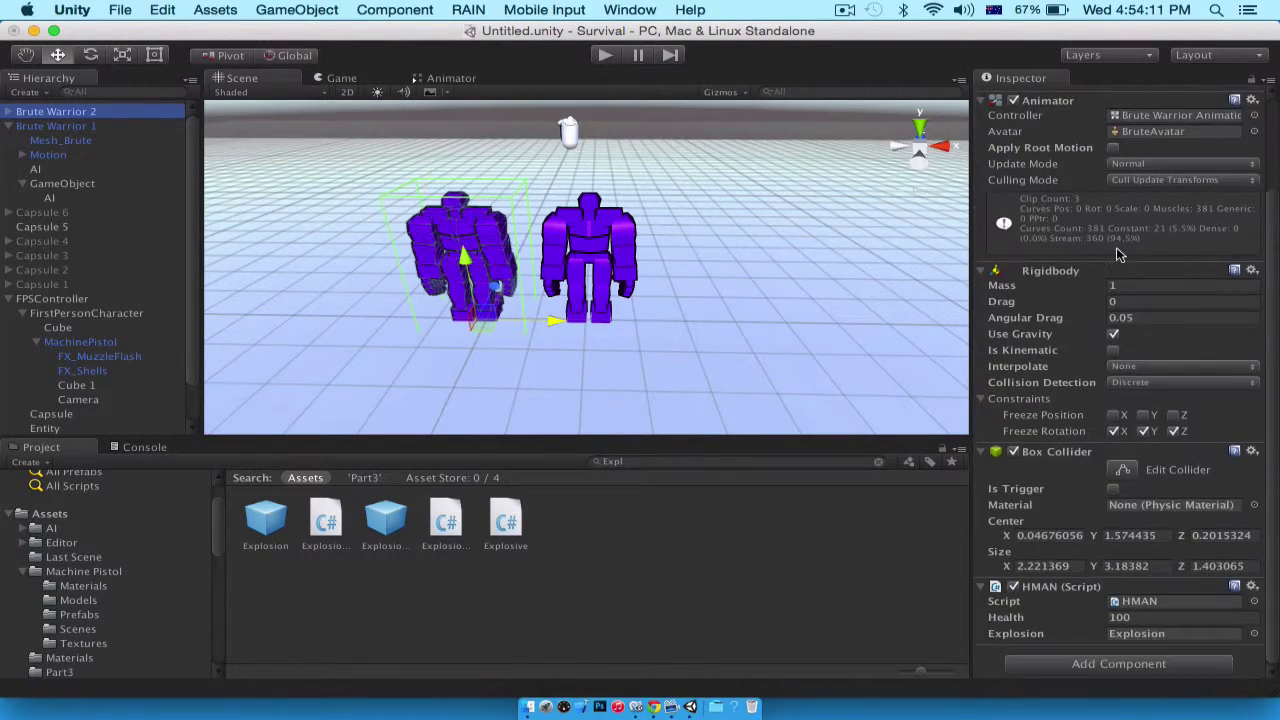
scroll(47, 641, down, 5)
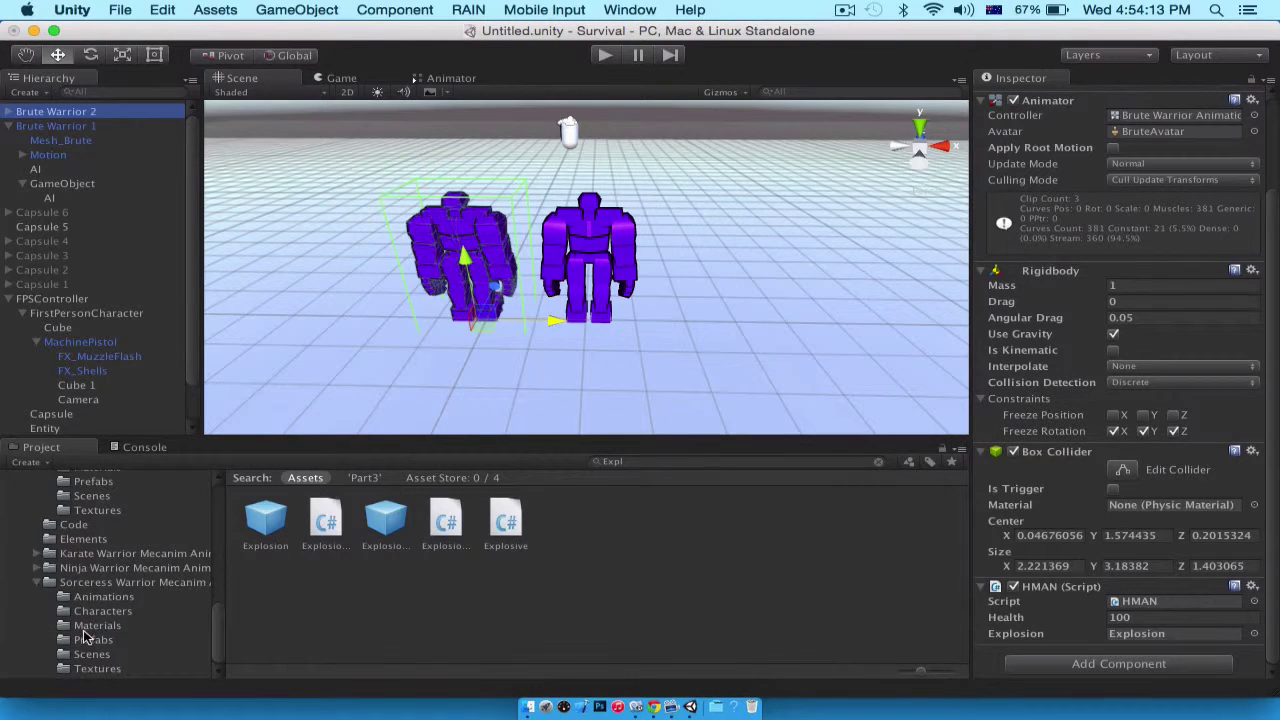
click(38, 568)
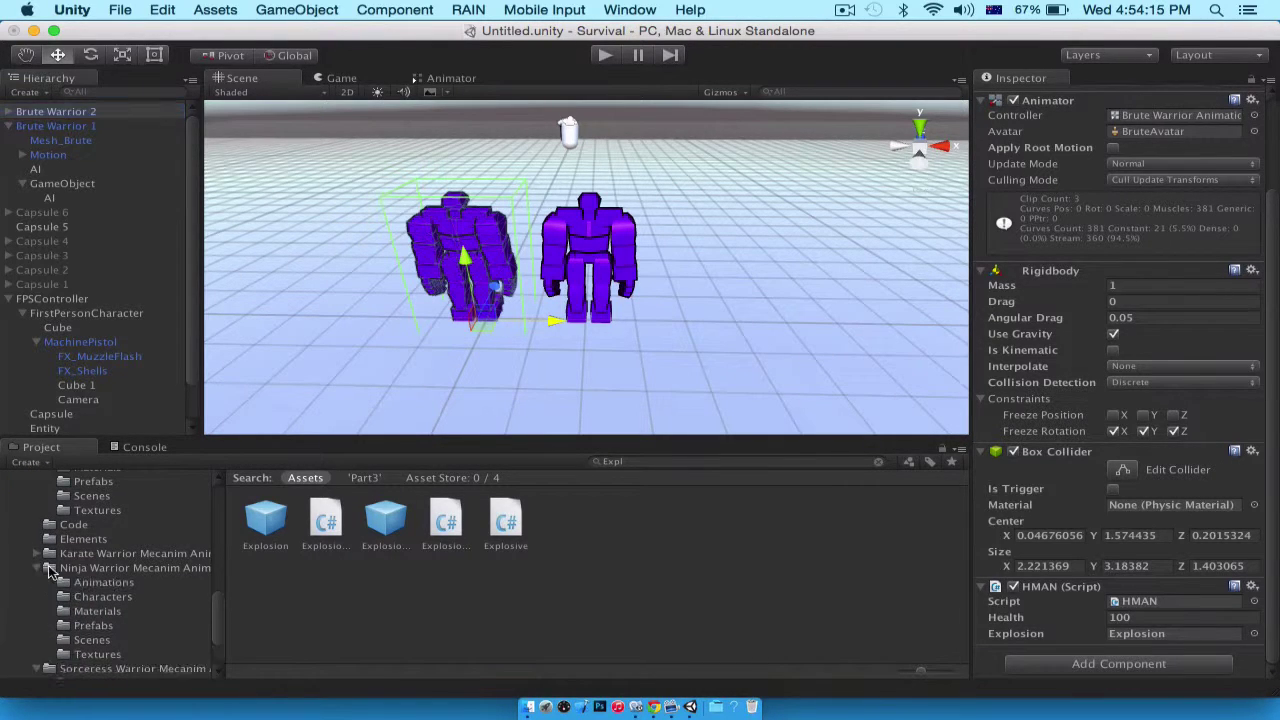
click(48, 569)
click(74, 597)
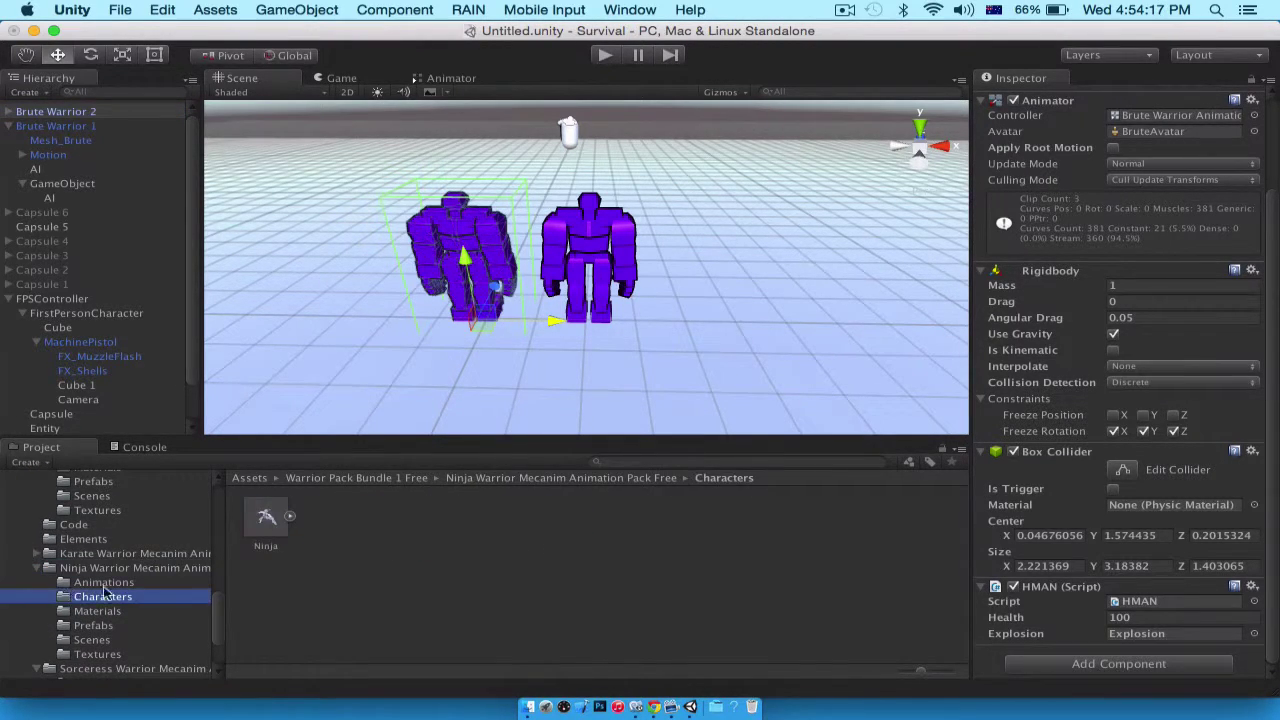
Place the Ninja model in the scene and try assigning it to the Skinned Mesh Renderer of Brute Warrior 2's Mesh_Brute
drag(265, 518, 287, 338)
click(43, 126)
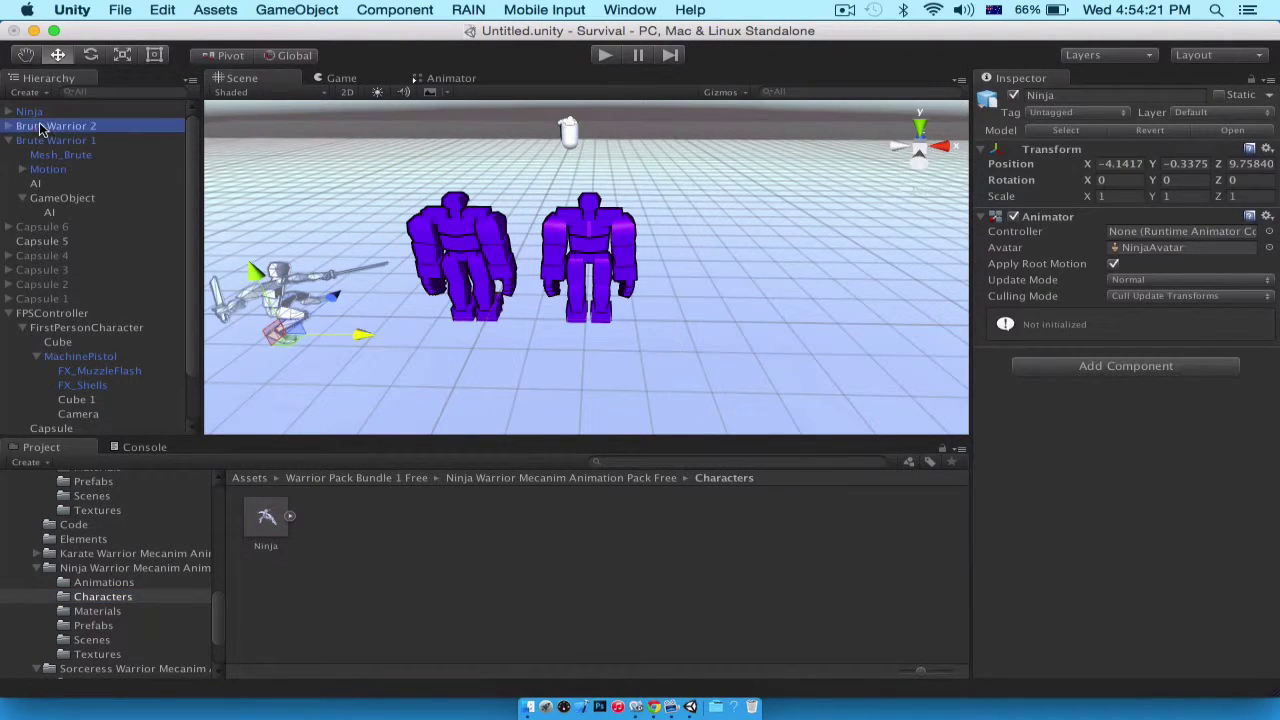
click(8, 126)
click(66, 141)
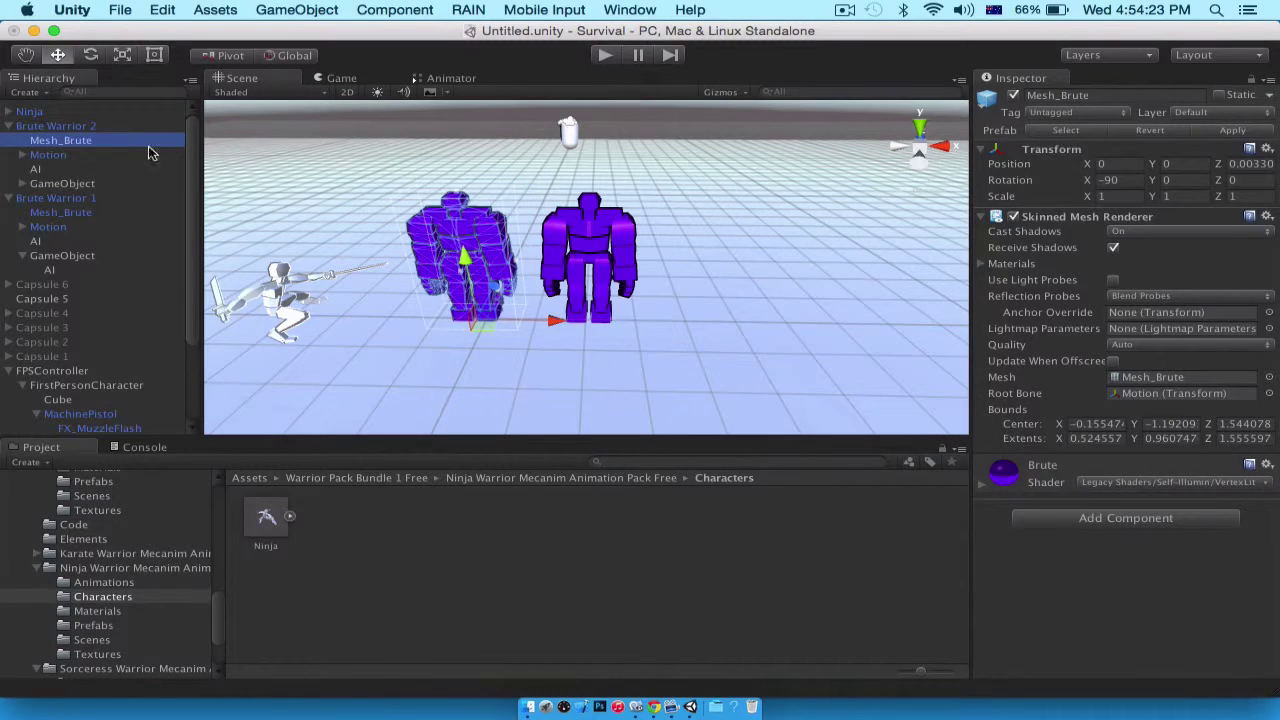
drag(273, 516, 1160, 398)
key(super+z)
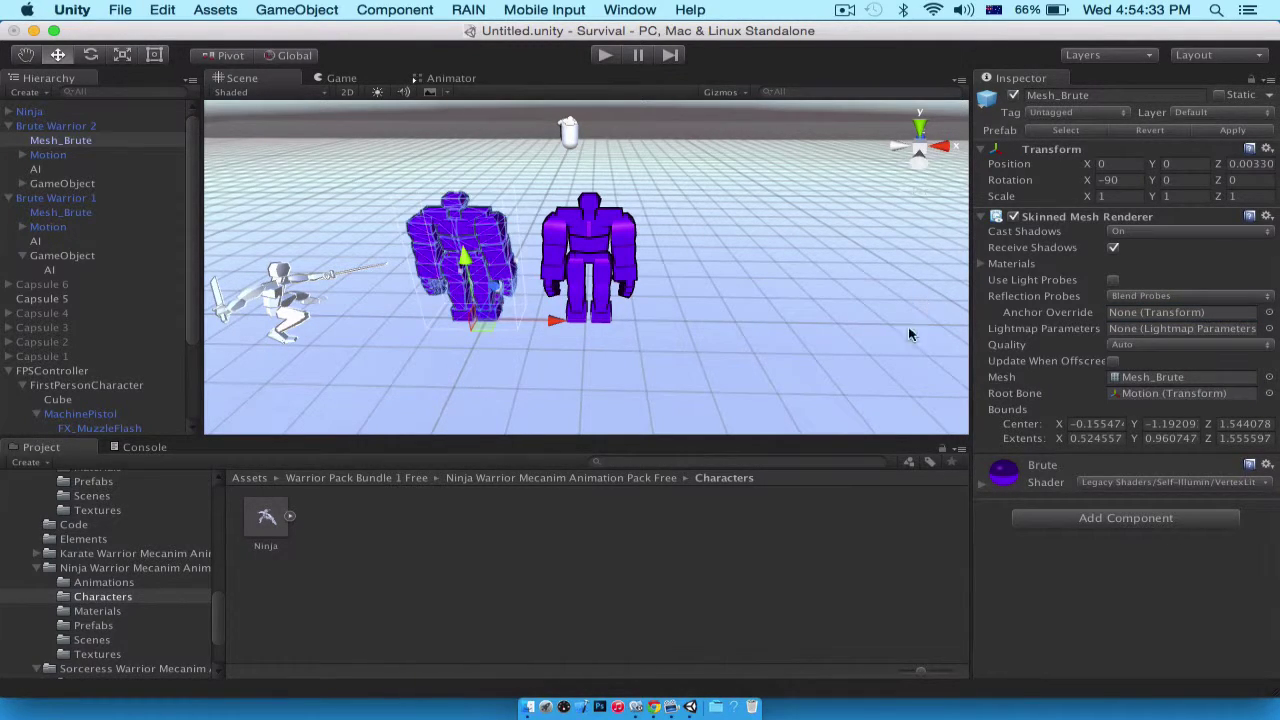
Delete Mesh_Brute from Brute Warrior 2 and add the Ninja model as a child of Brute Warrior 2 instead
click(58, 141)
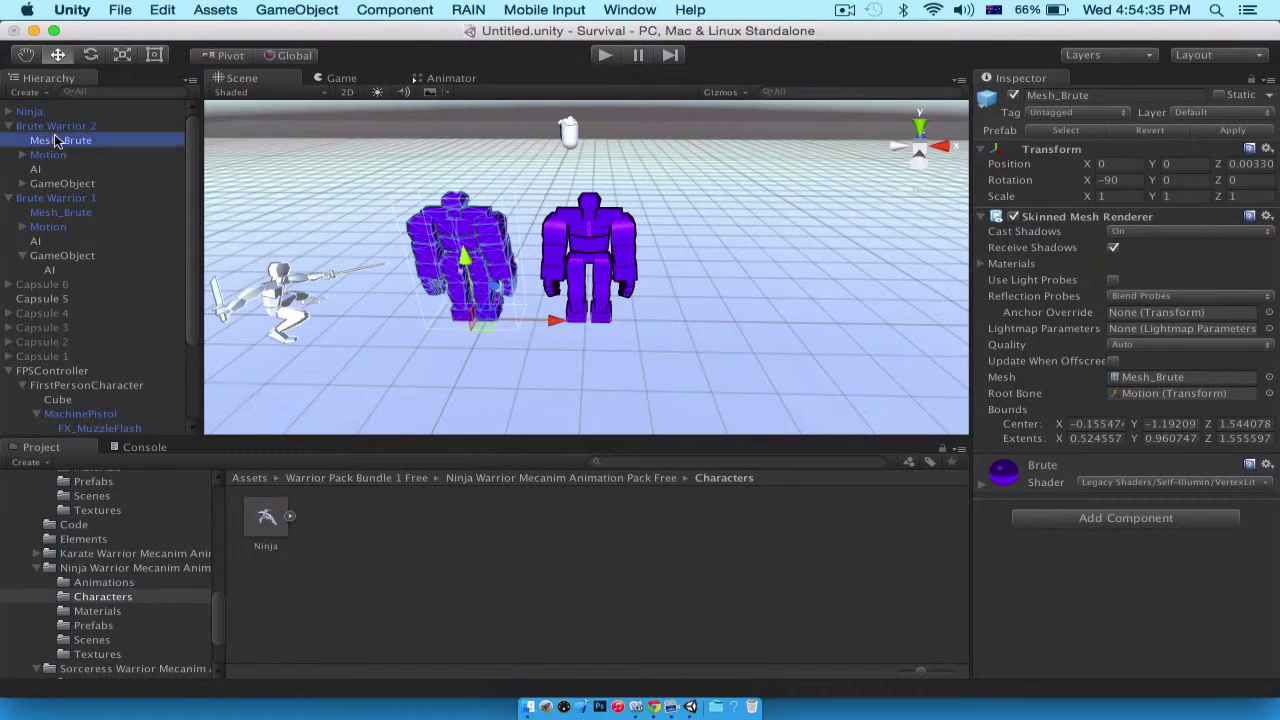
key(super+BackSpace)
click(785, 266)
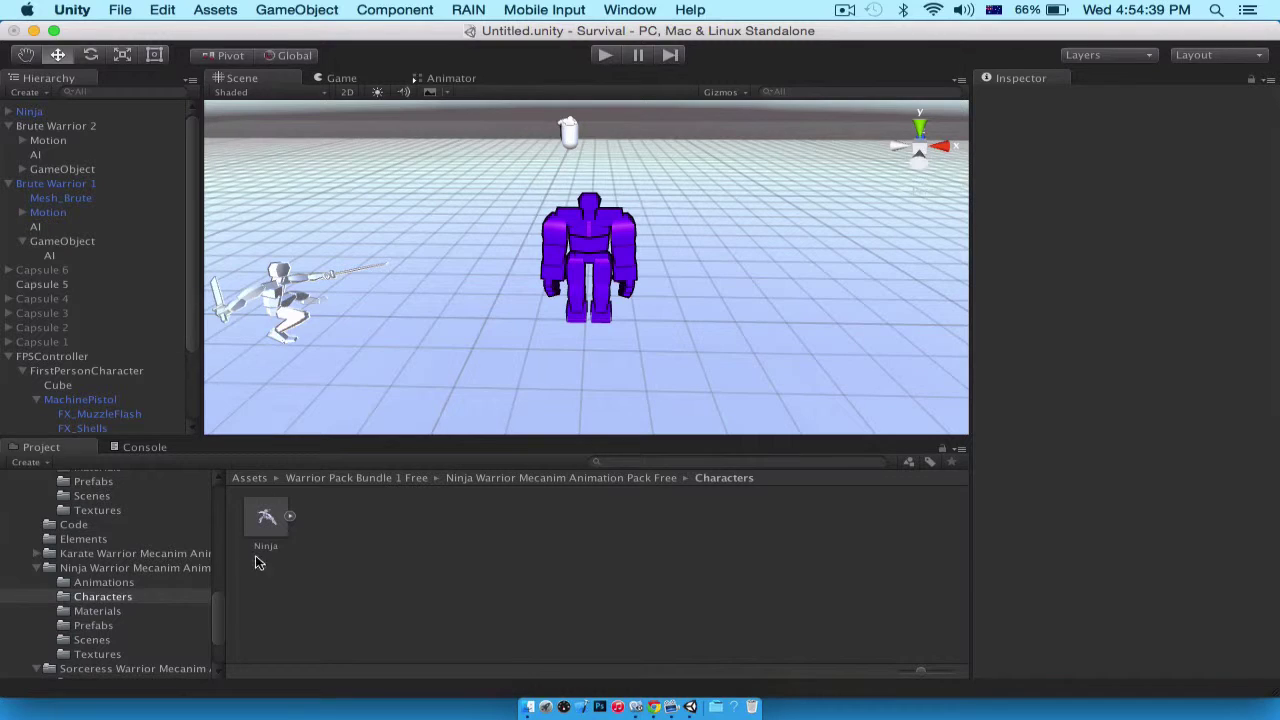
drag(264, 520, 78, 133)
click(78, 130)
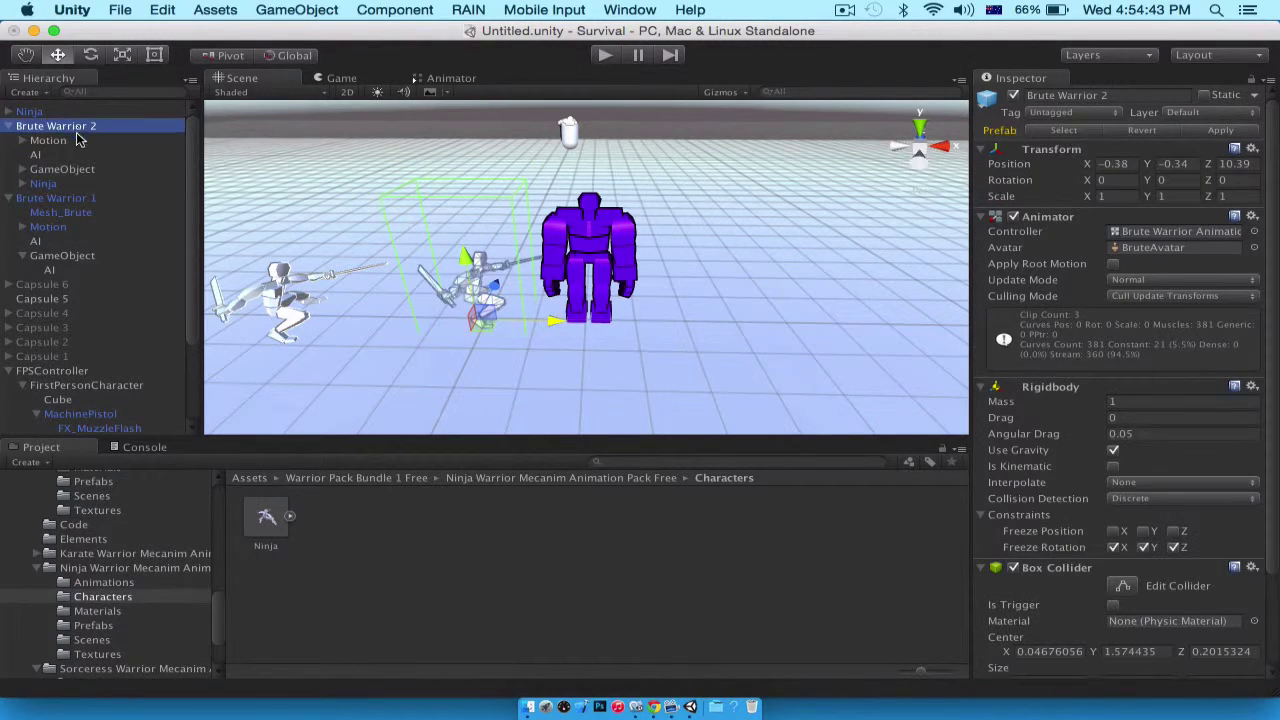
alt+drag(599, 290, 553, 196)
click(40, 184)
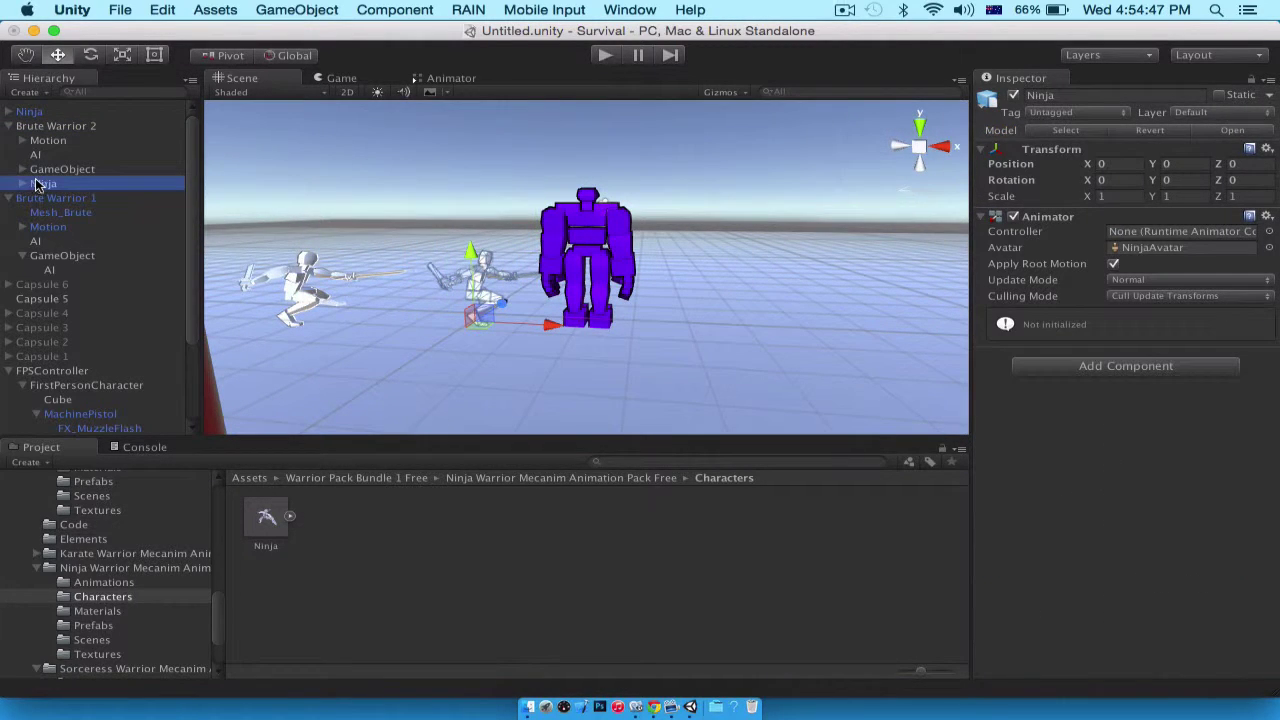
key(super+z)
Move Mesh_Ninja from the standalone Ninja to Brute Warrior 2, accepting the lost prefab connection, and playtest the scene briefly
click(8, 112)
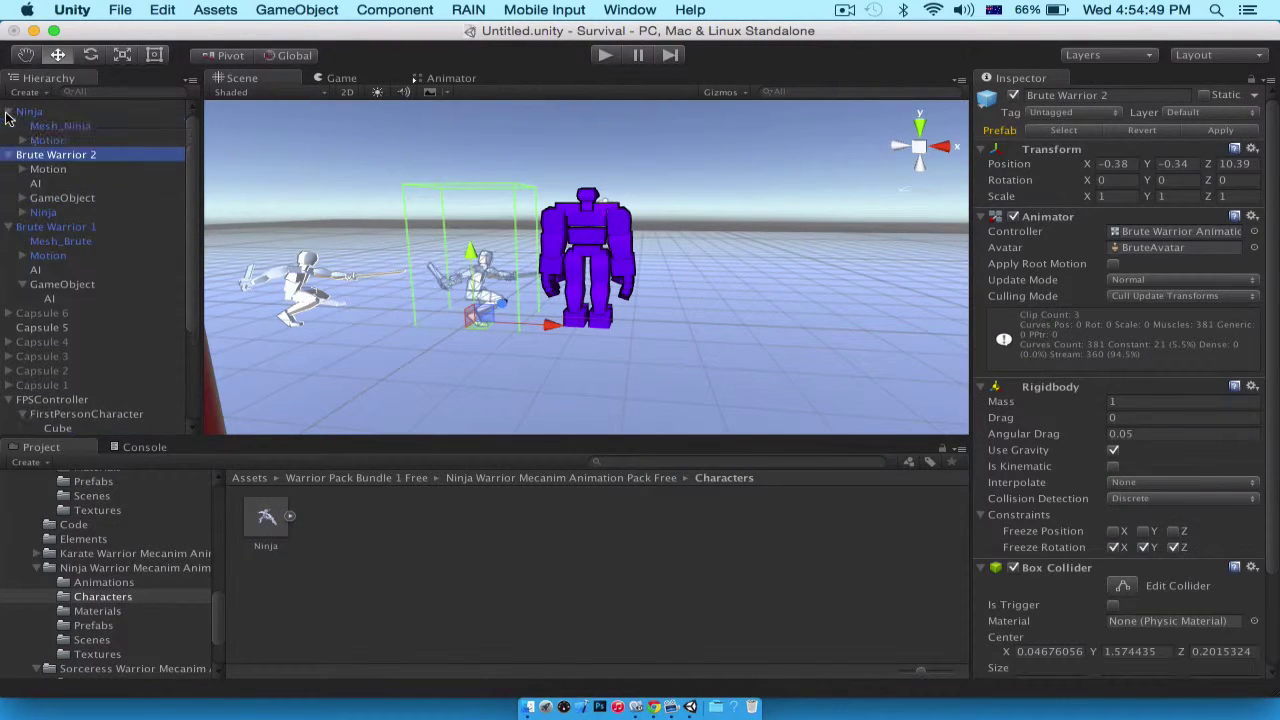
click(55, 126)
drag(55, 126, 42, 157)
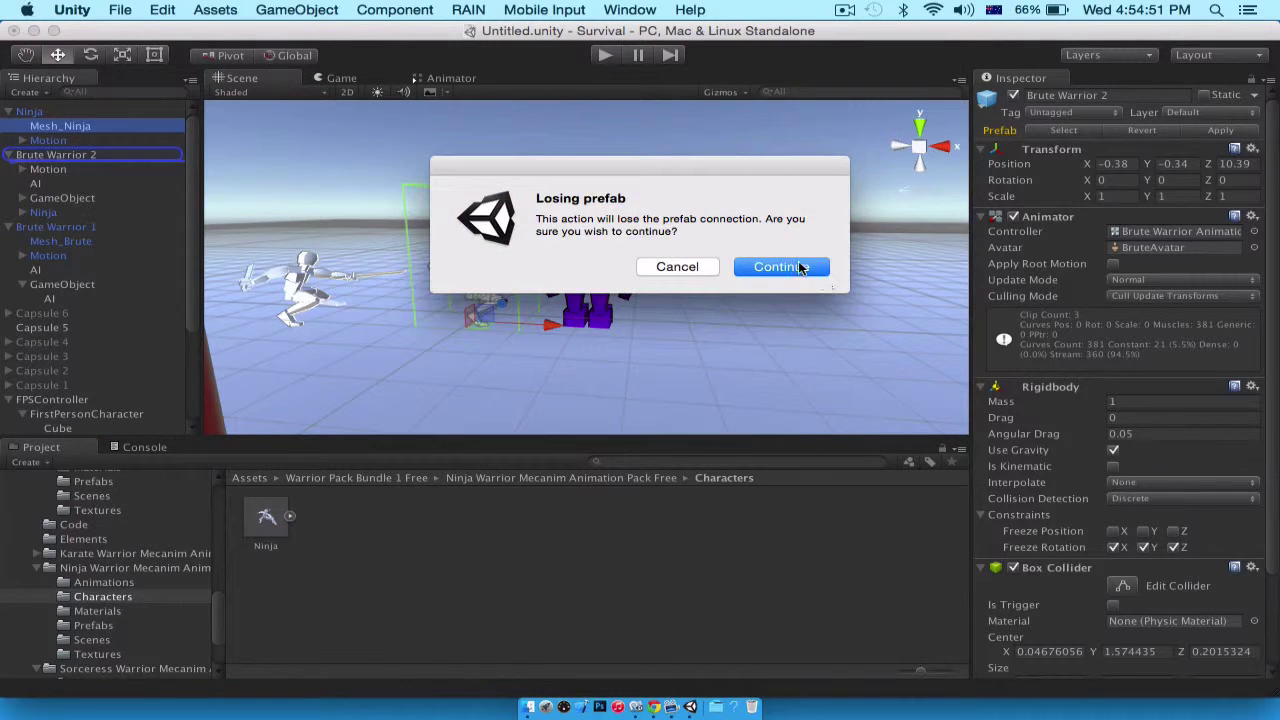
click(798, 267)
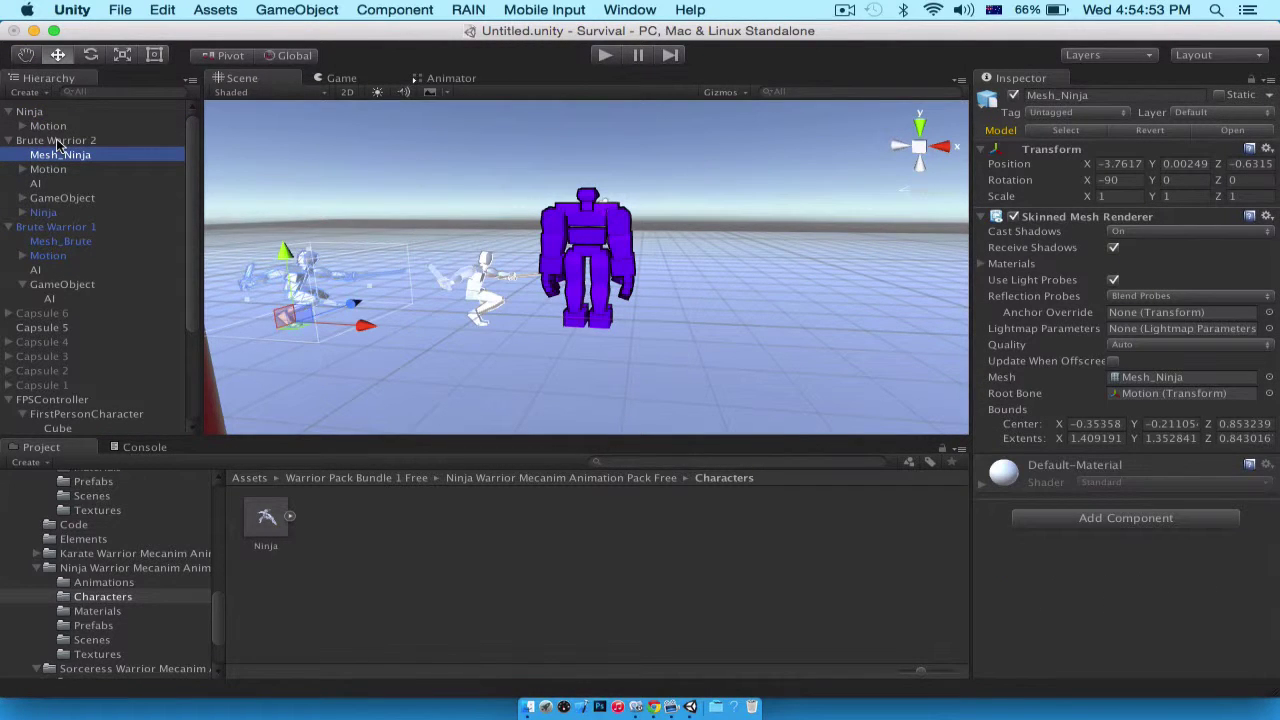
click(605, 55)
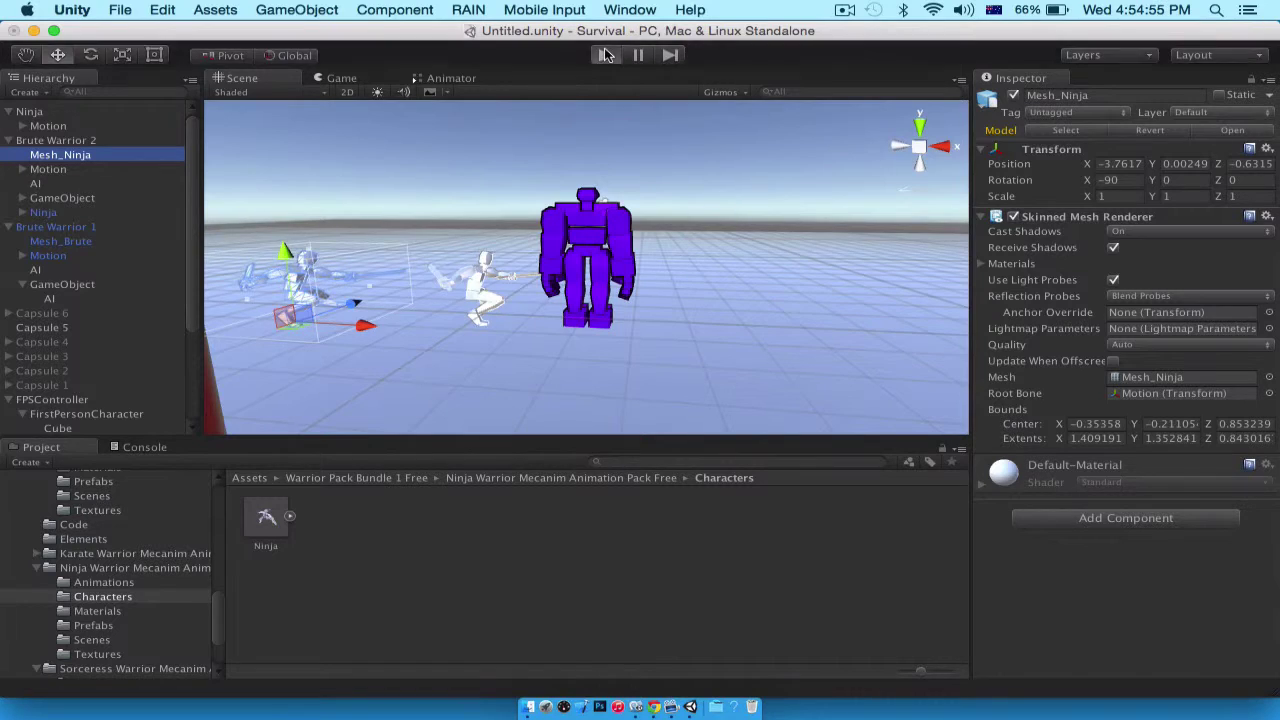
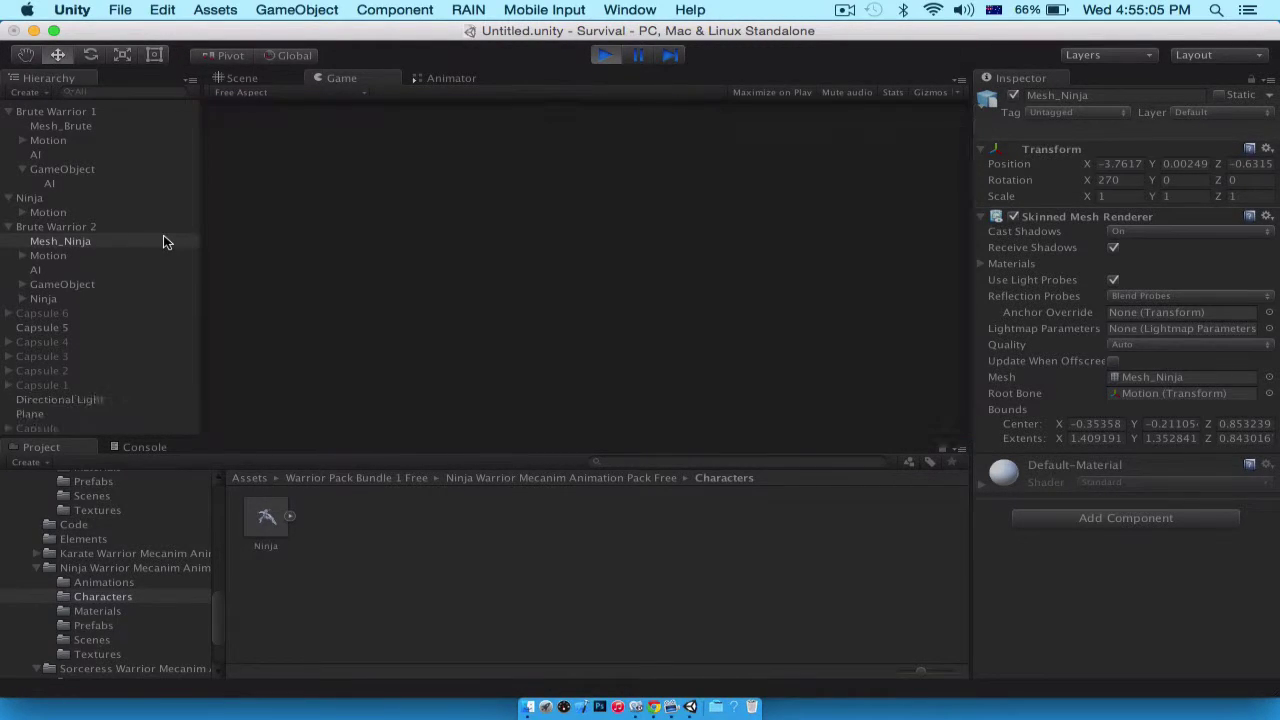
click(605, 54)
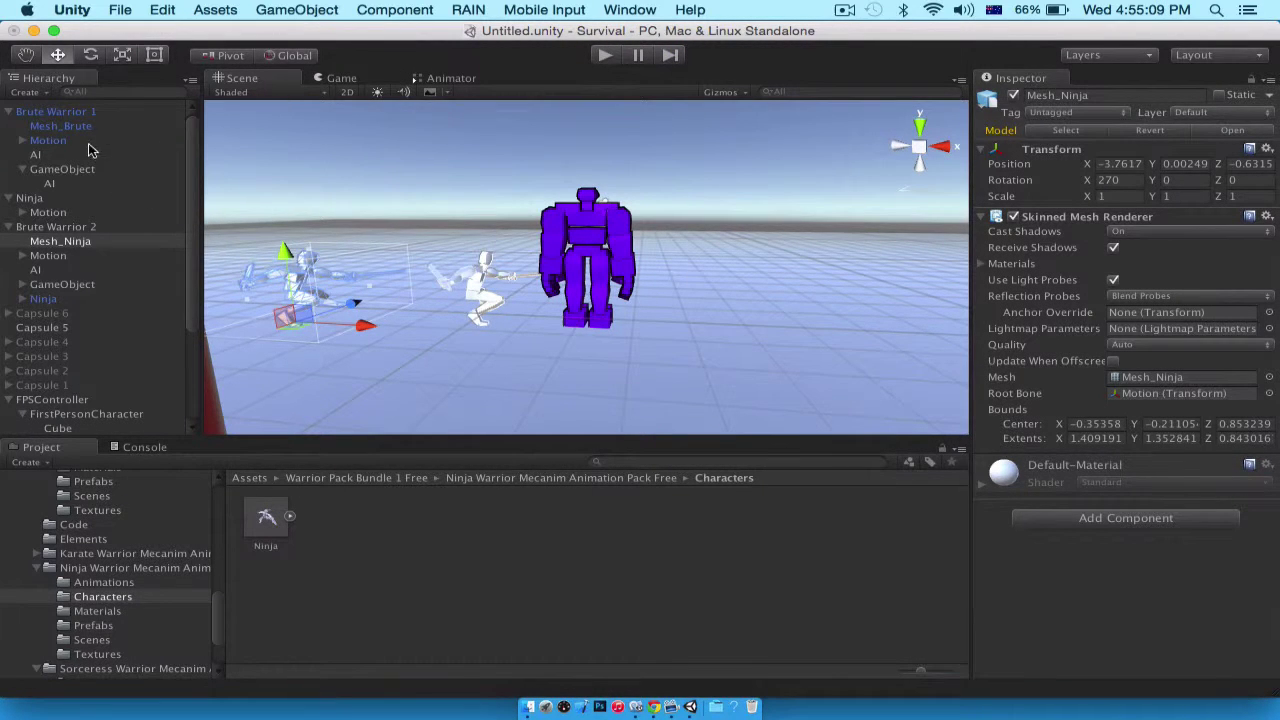
Delete the Ninja and Brute Warrior 2 objects from the scene, keeping Brute Warrior 1
click(64, 112)
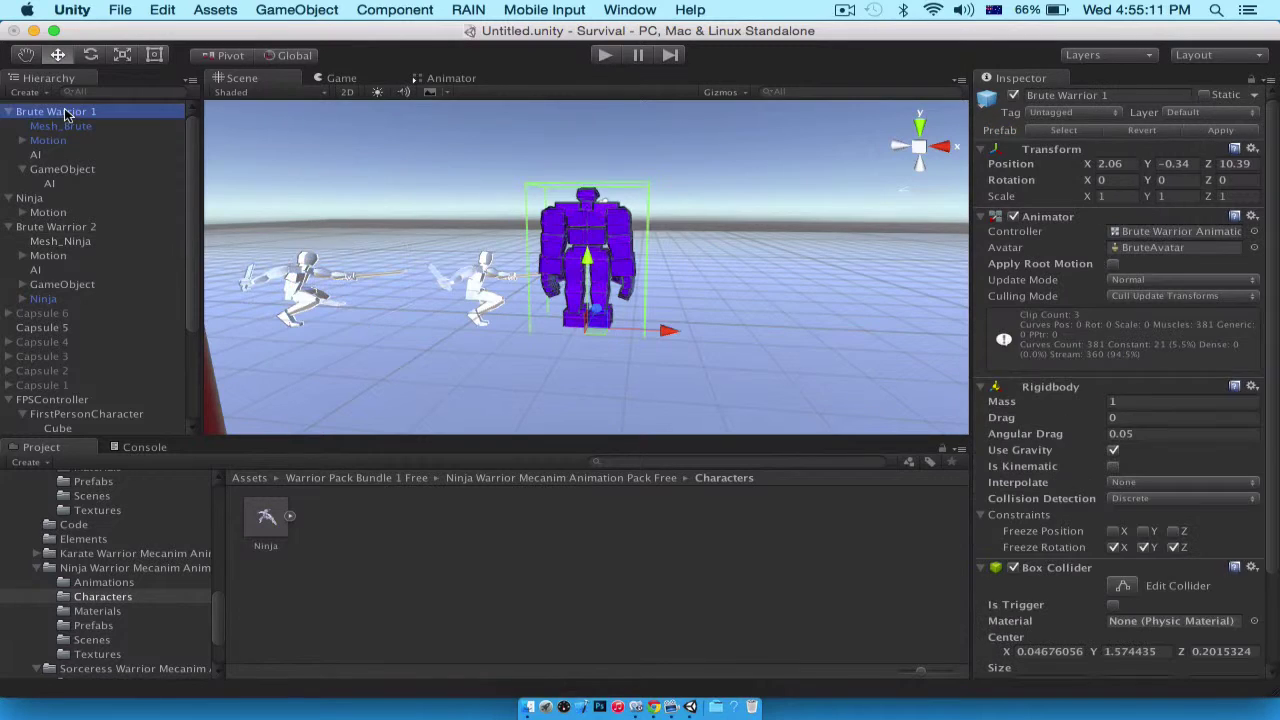
click(72, 198)
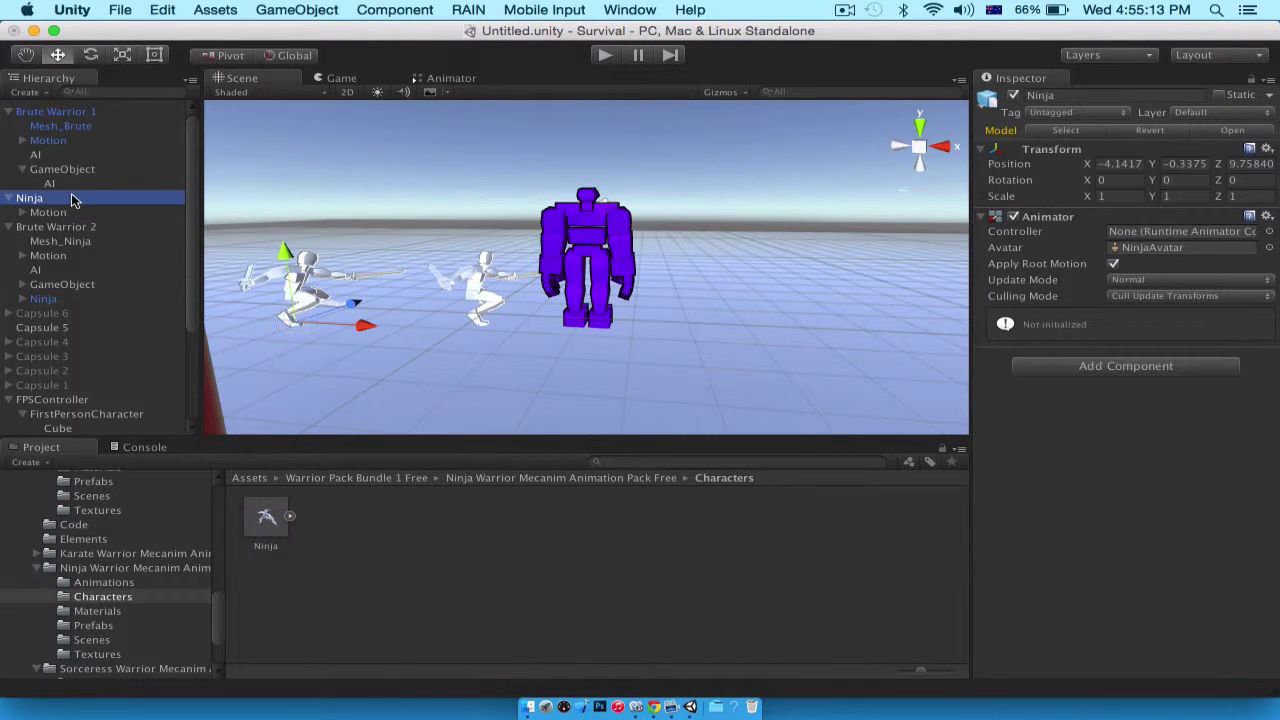
key(super+BackSpace)
click(71, 198)
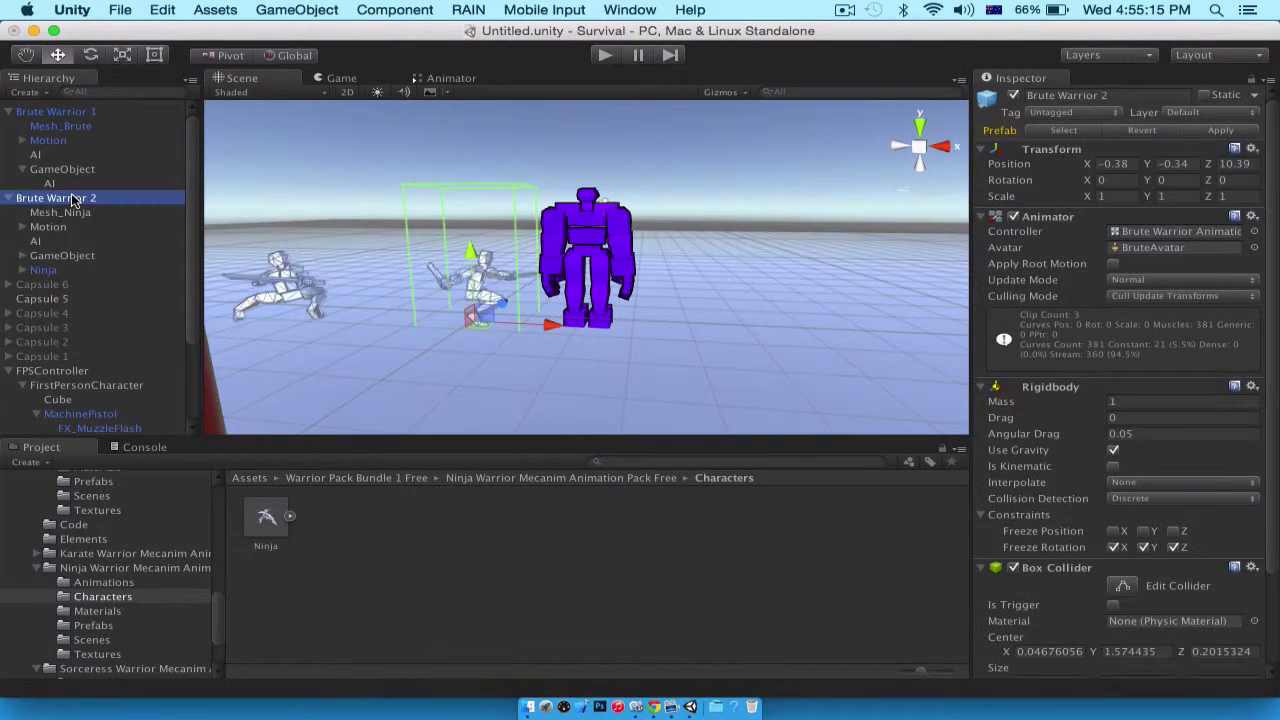
key(super+BackSpace)
Place the Ninja model beside Brute Warrior 1 at about X 5.04, Z 9.94 and raise it to about Y 0.07
scroll(383, 217, down, 2)
scroll(383, 217, up, 4)
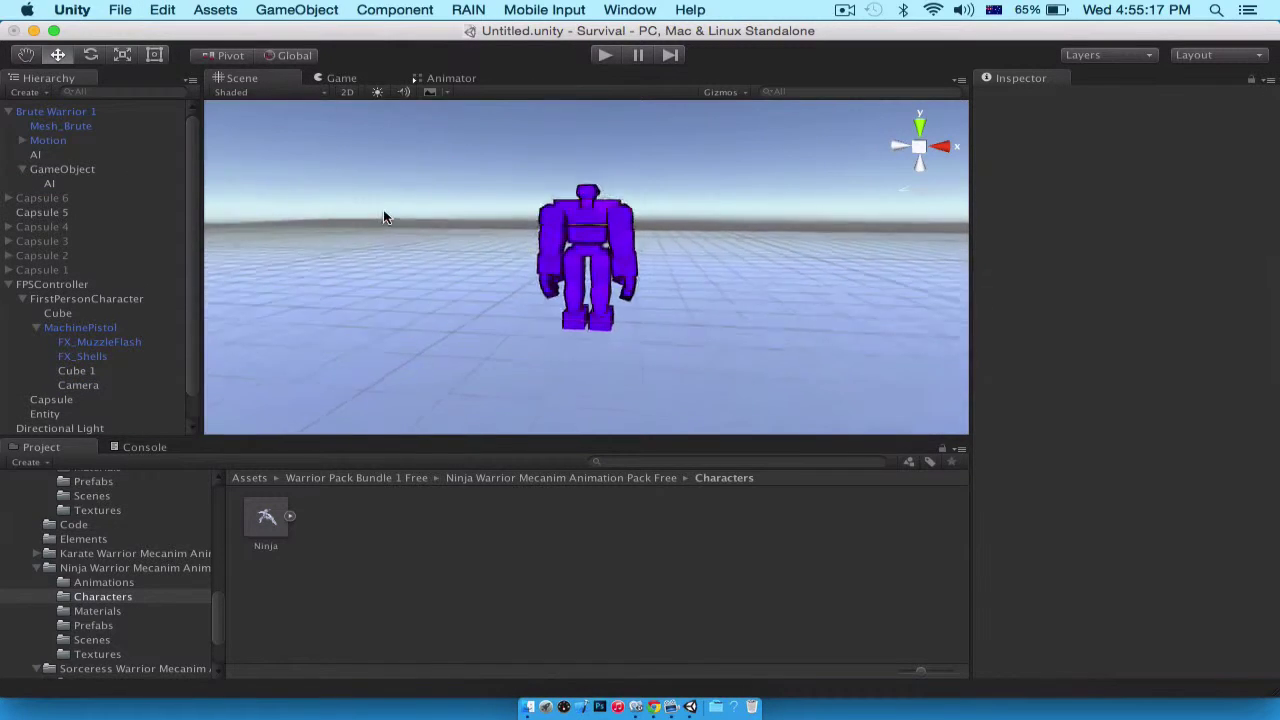
scroll(383, 217, down, 5)
alt+drag(622, 303, 530, 364)
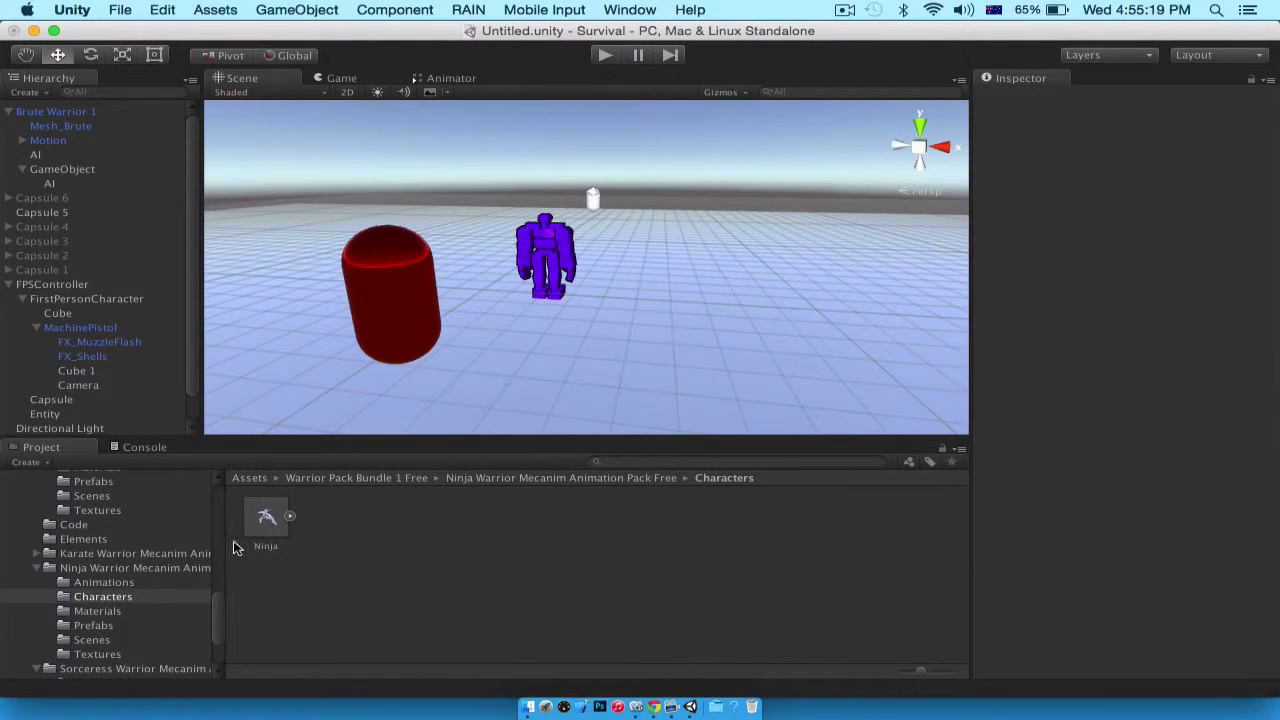
drag(258, 528, 645, 305)
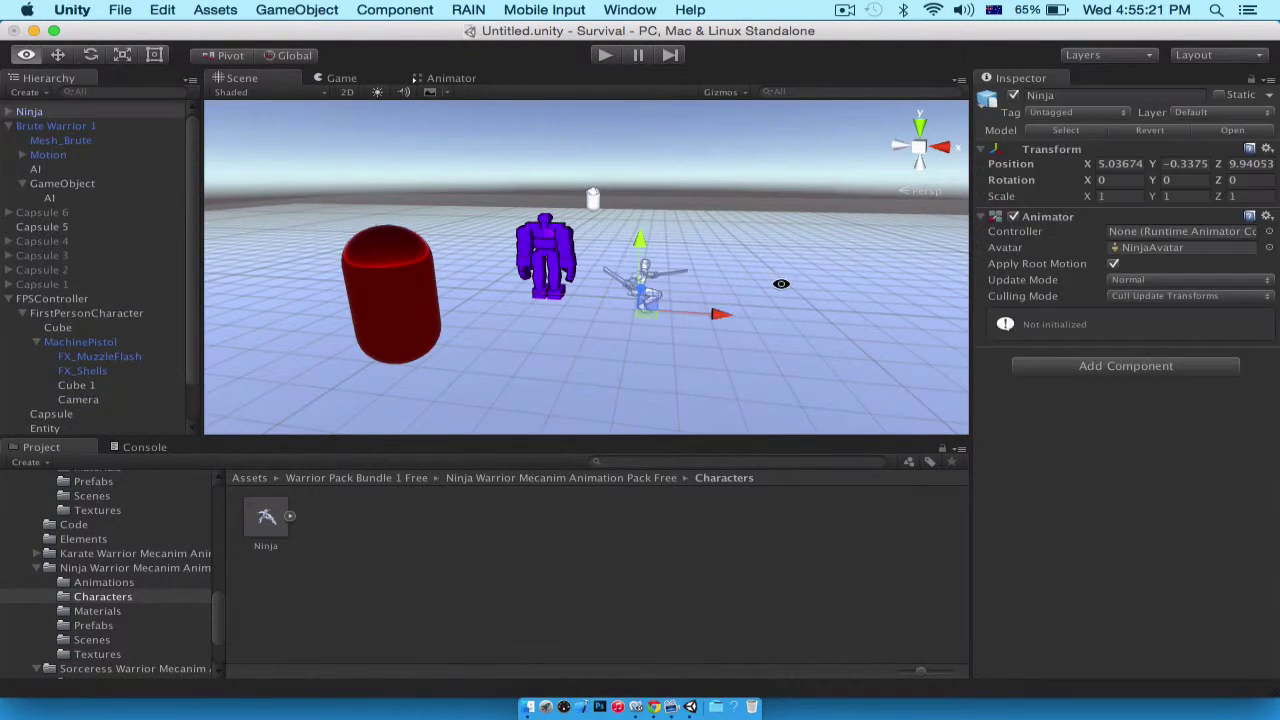
alt+drag(781, 284, 530, 239)
Add a Box Collider component to Ninja
click(1144, 368)
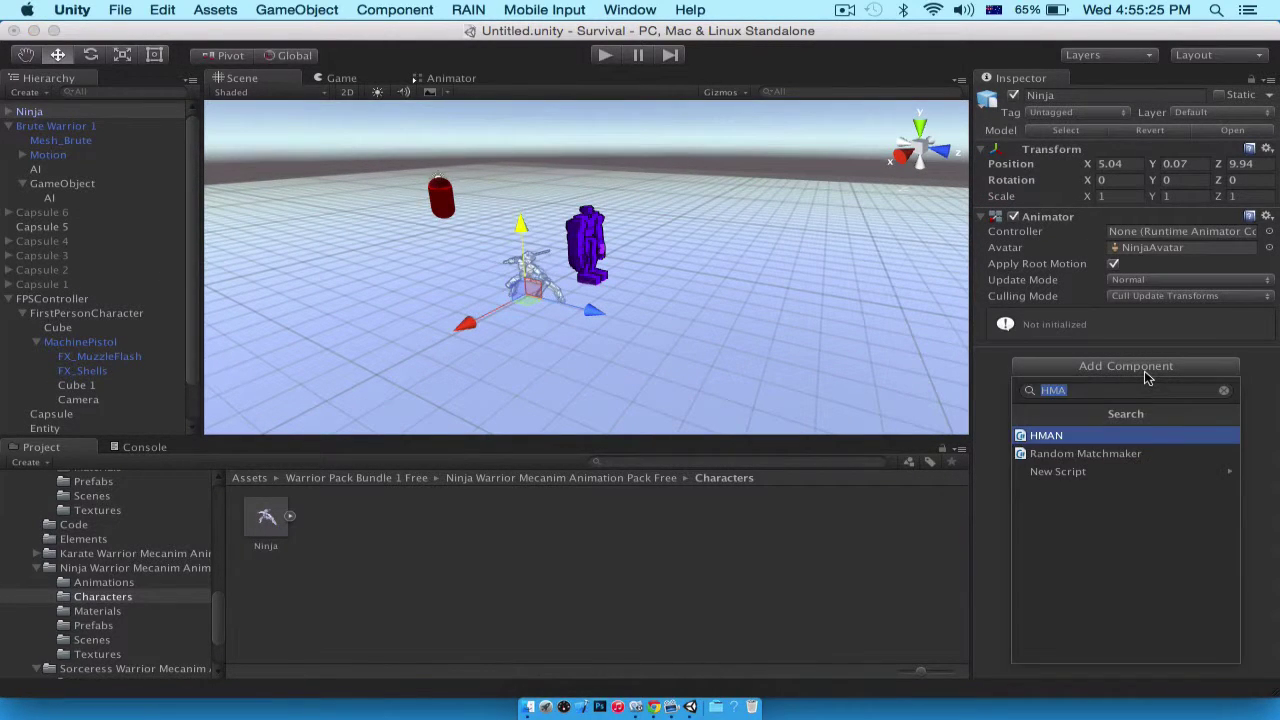
text(box)
key(Return)
Resize Ninja's Box Collider to enclose its body, about 1.46 by 1.69 by 2.44, and select Mesh_Ninja
scroll(622, 288, up, 5)
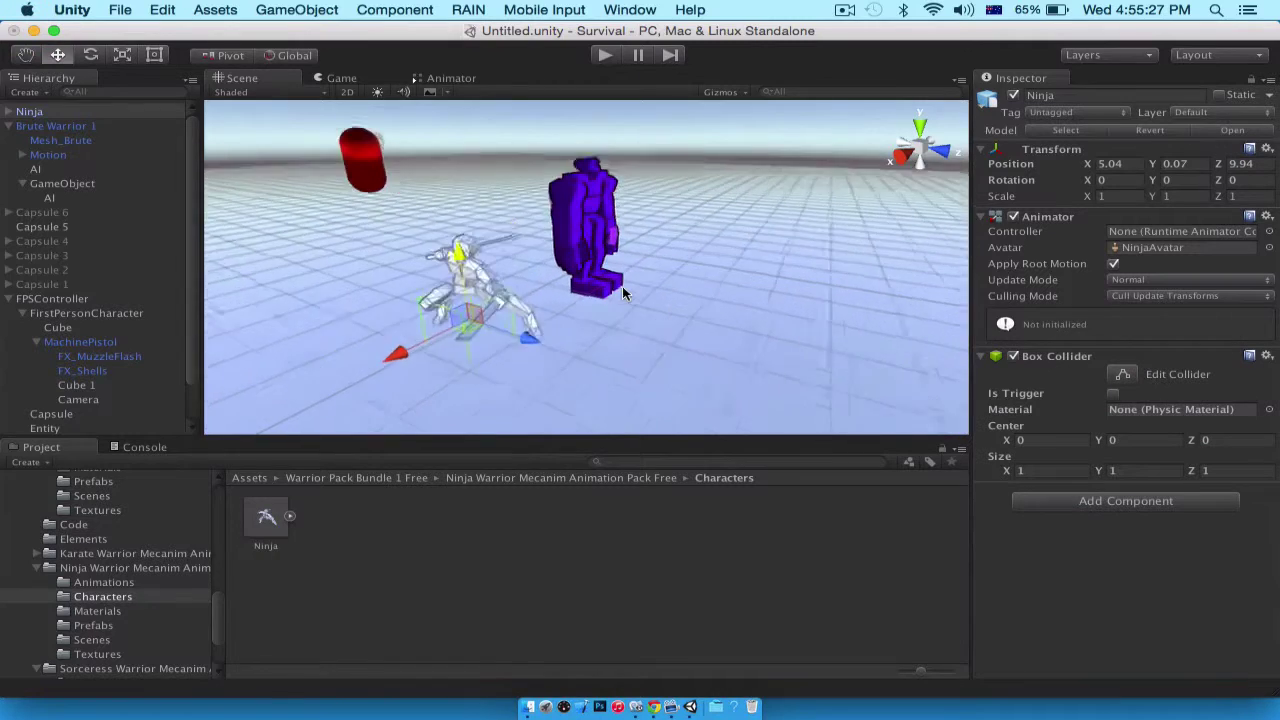
alt+drag(622, 286, 720, 178)
click(1132, 379)
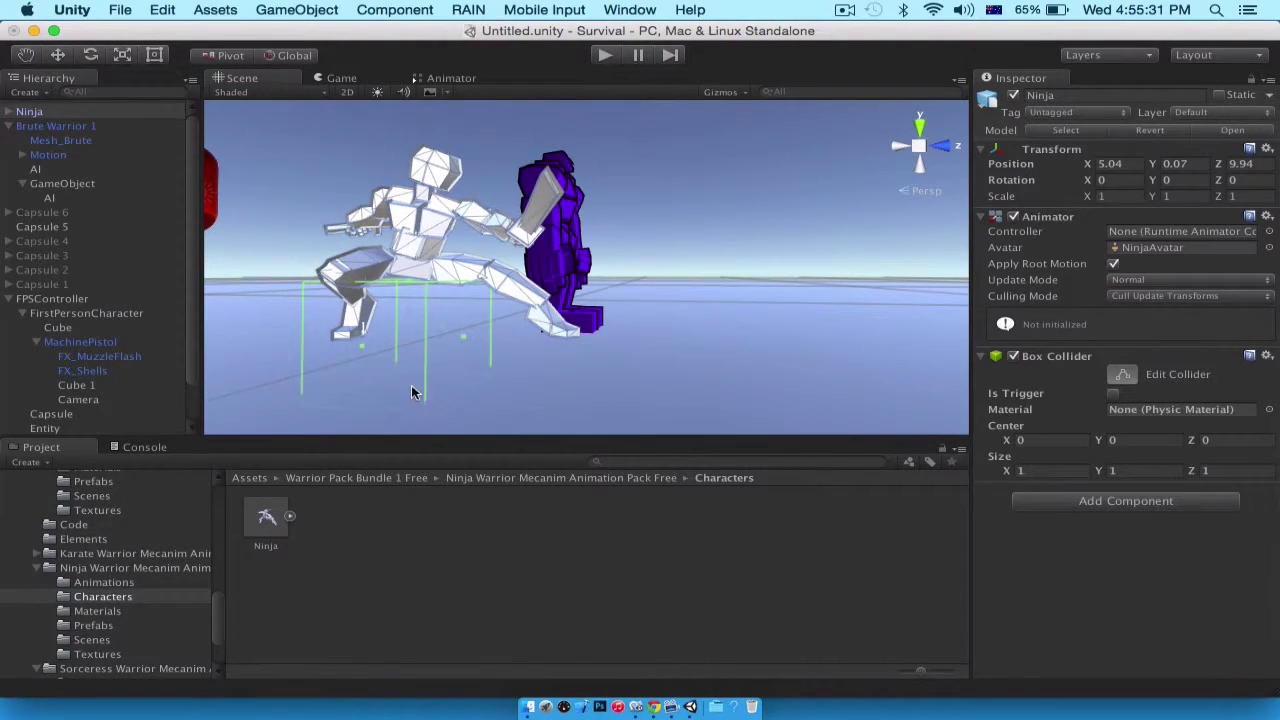
drag(411, 390, 582, 313)
alt+drag(500, 316, 642, 370)
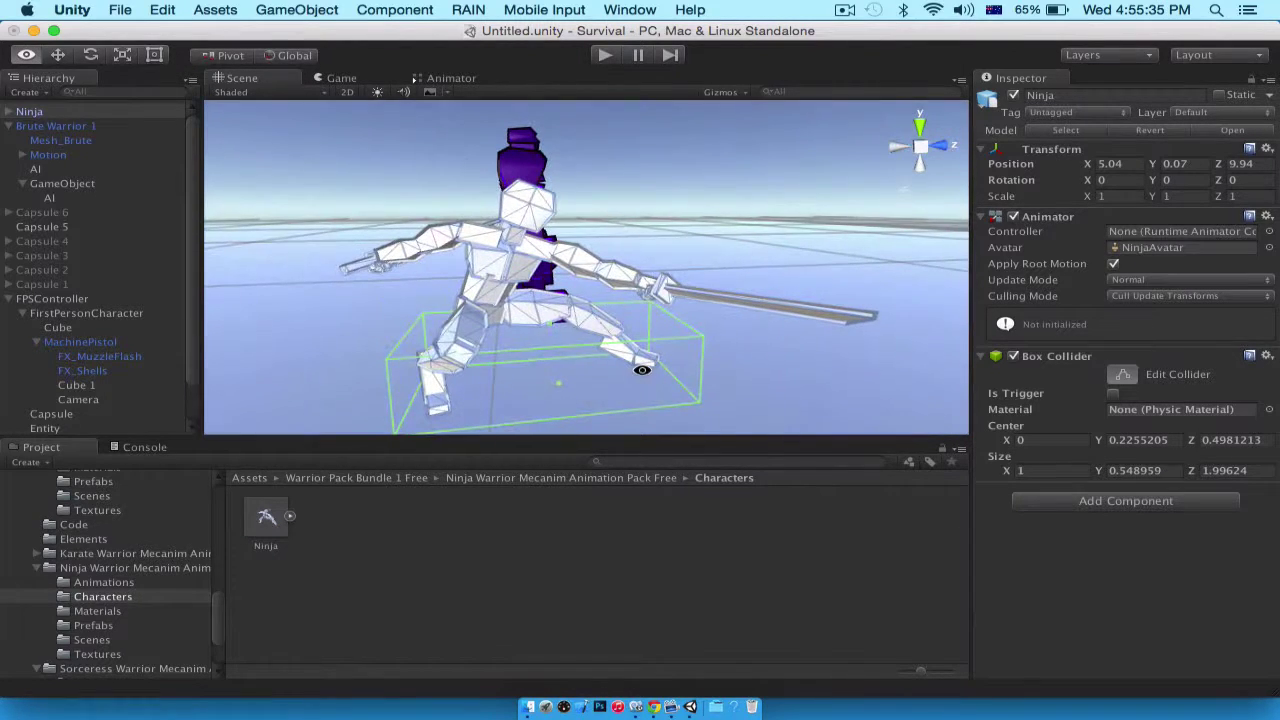
drag(546, 317, 662, 237)
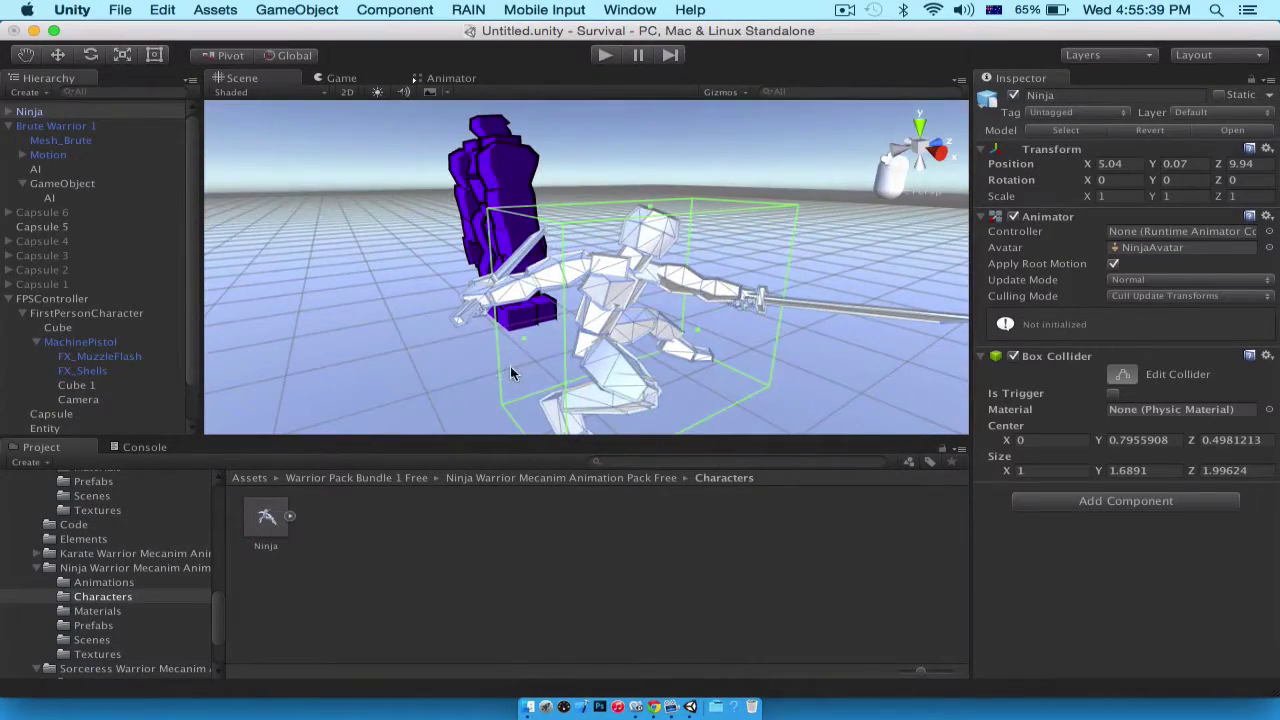
drag(517, 333, 432, 242)
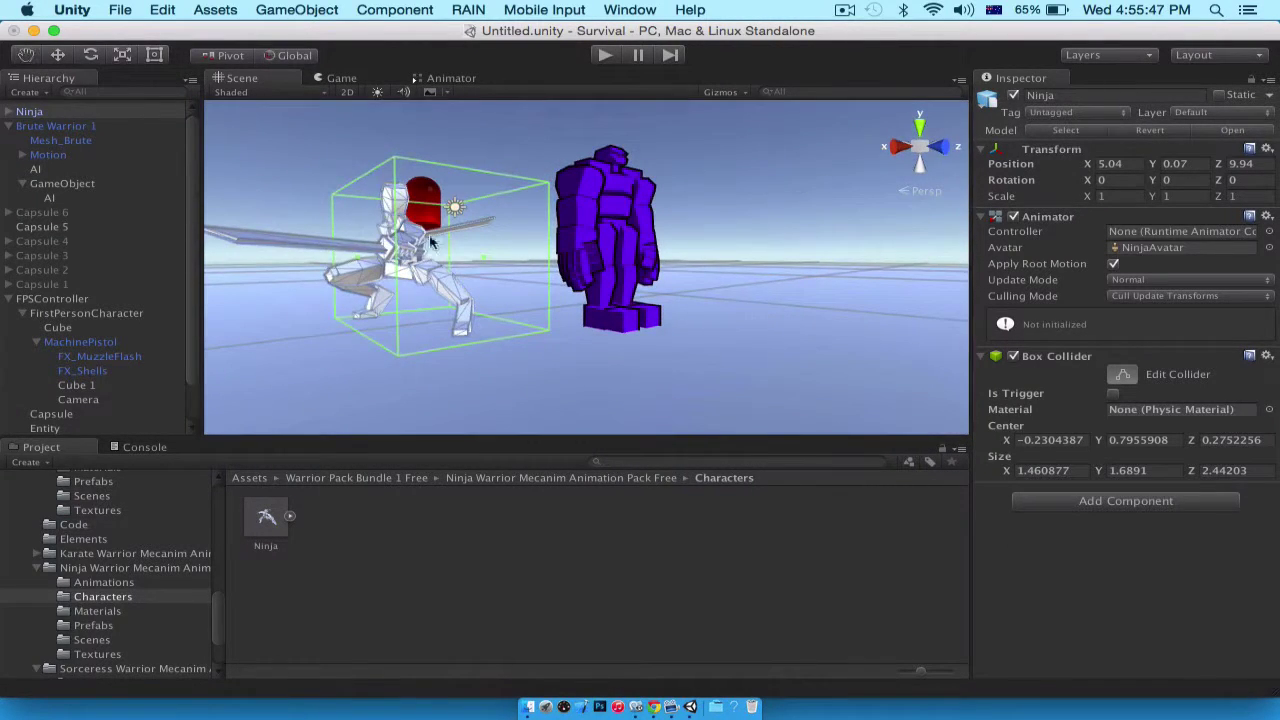
click(351, 258)
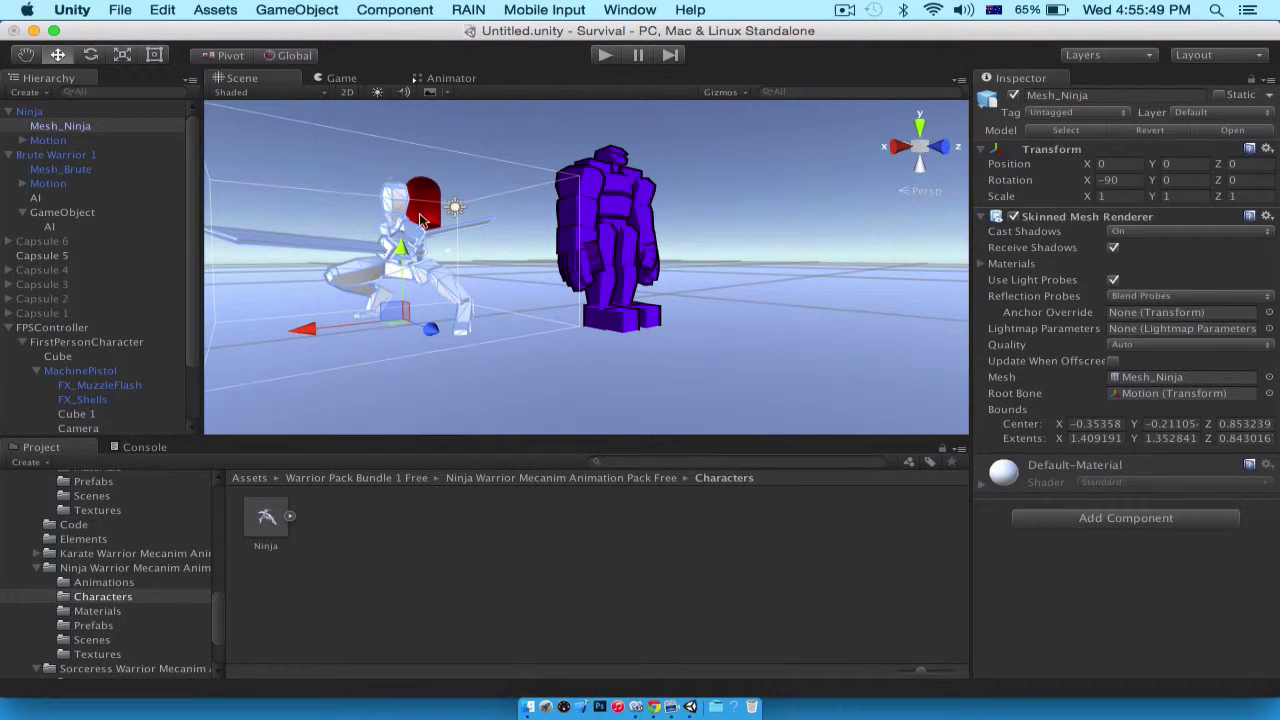
click(96, 129)
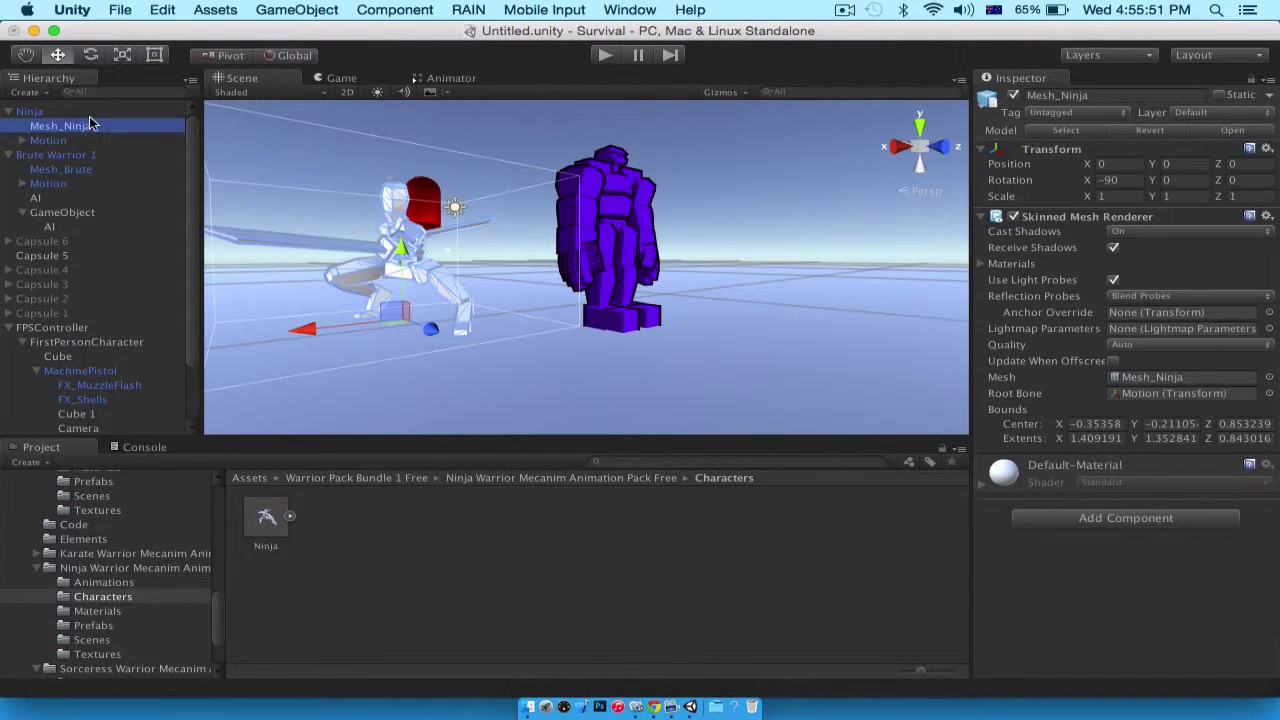
Widen Ninja's Box Collider to about 2.56 along X
click(89, 112)
click(1123, 375)
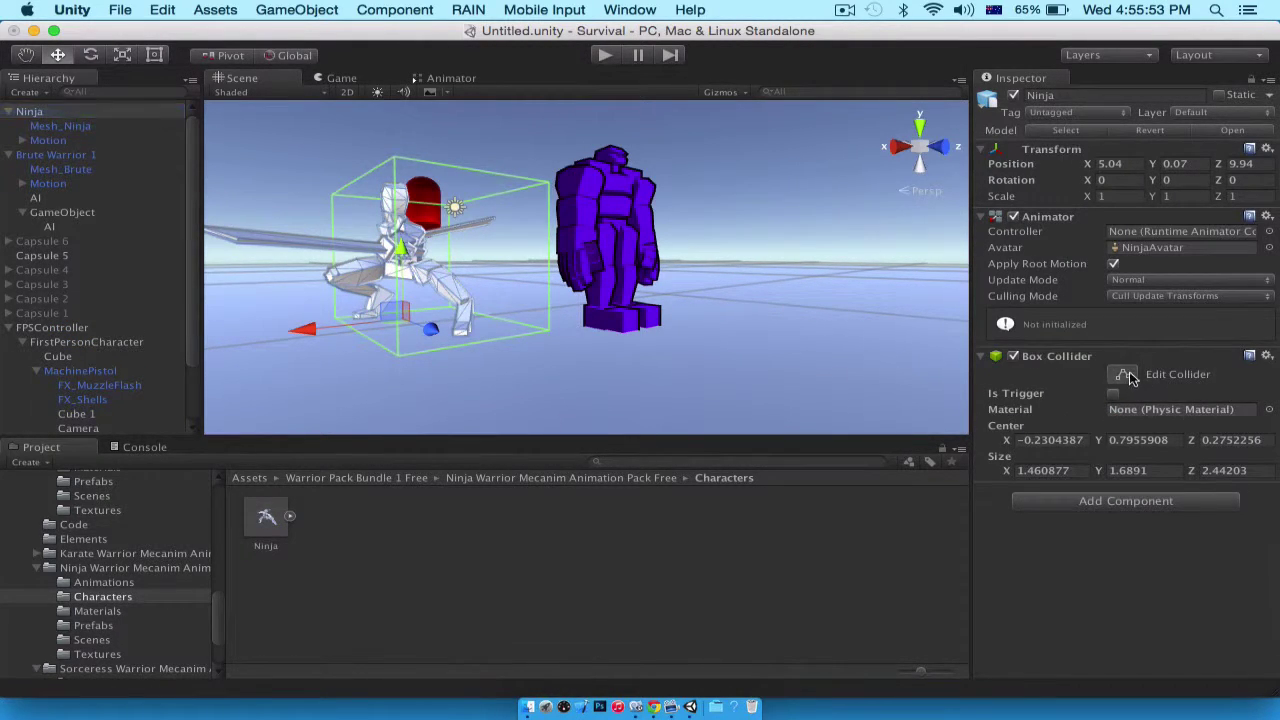
drag(354, 263, 695, 274)
scroll(695, 274, up, 5)
scroll(693, 270, down, 5)
click(549, 265)
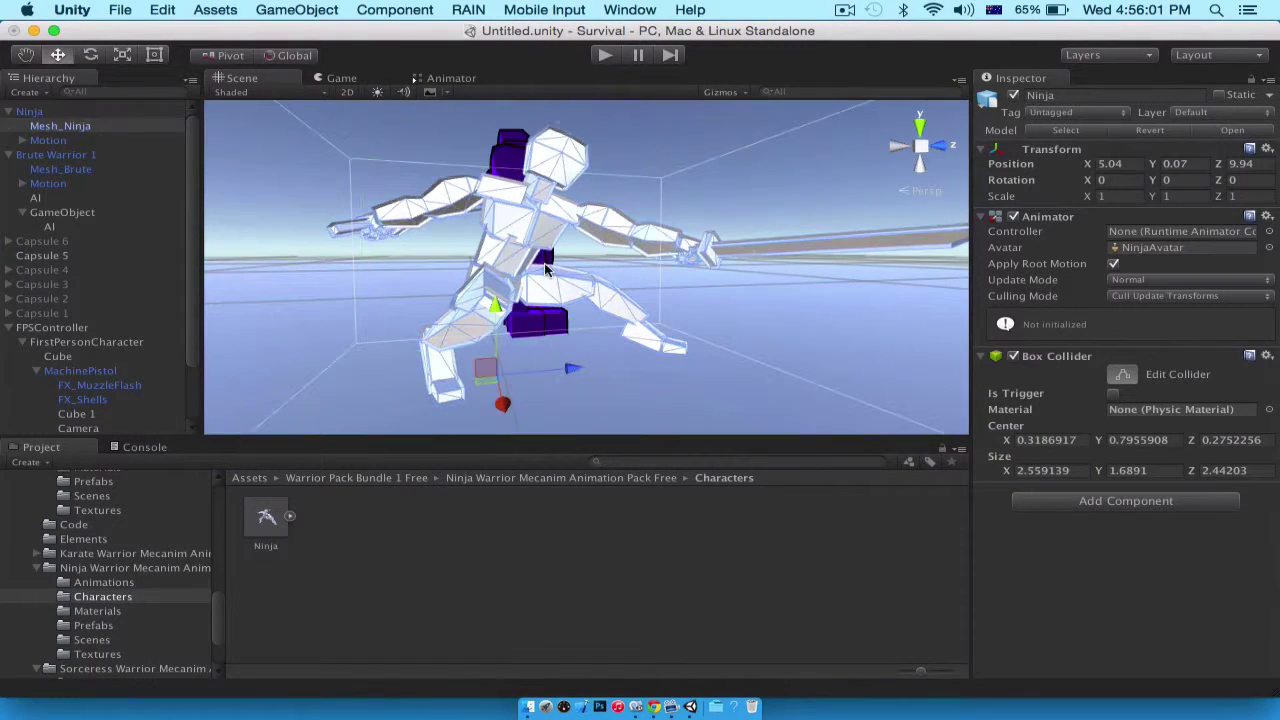
Add a Rigidbody component and the HMAN script to Ninja
click(84, 116)
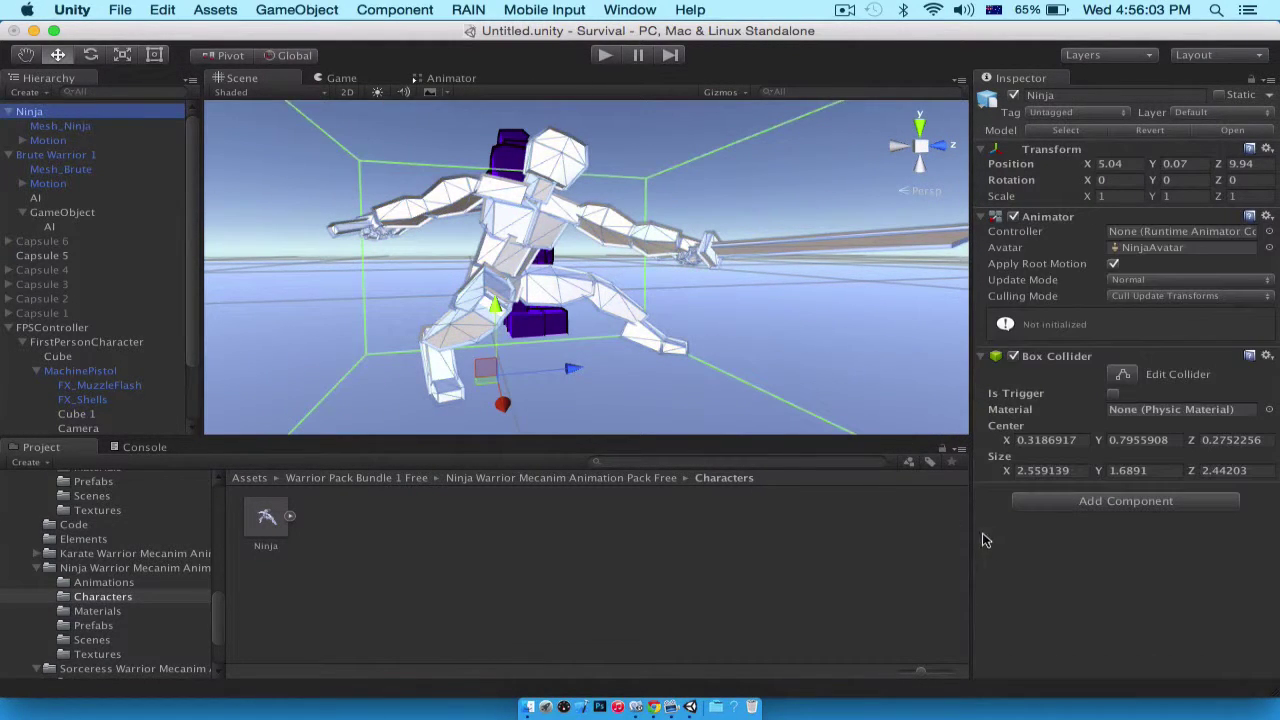
click(1125, 501)
text(rigid)
key(Return)
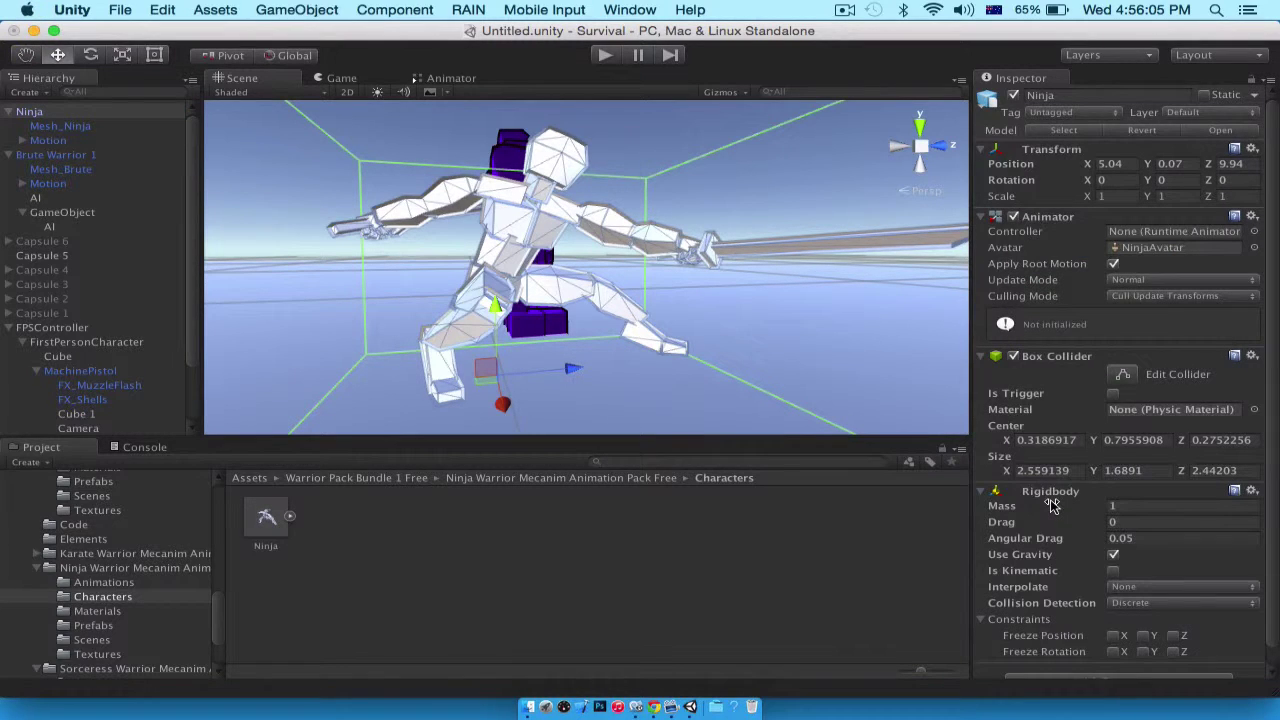
scroll(1055, 528, down, 1)
click(1118, 662)
text(HMAN)
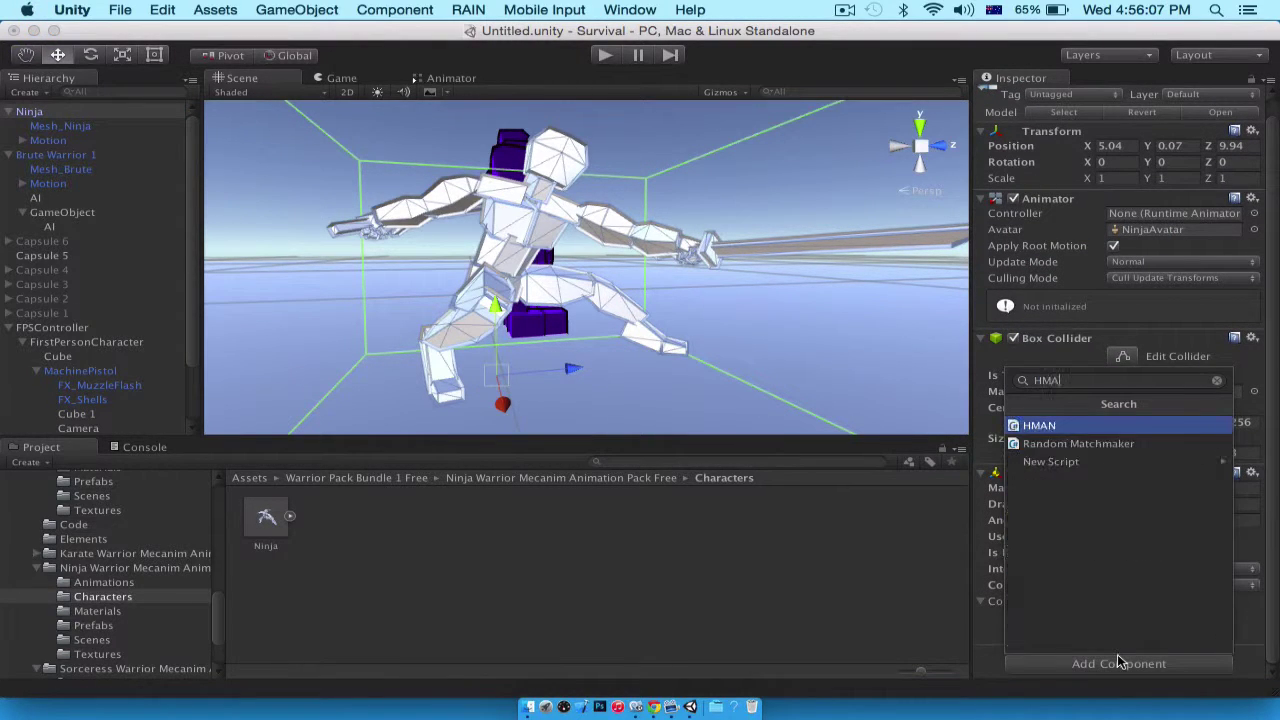
key(Return)
Assign the Explosion prefab to the HMAN script's Explosion field and freeze Ninja's Rigidbody rotation on X, Y and Z
scroll(1118, 662, down, 2)
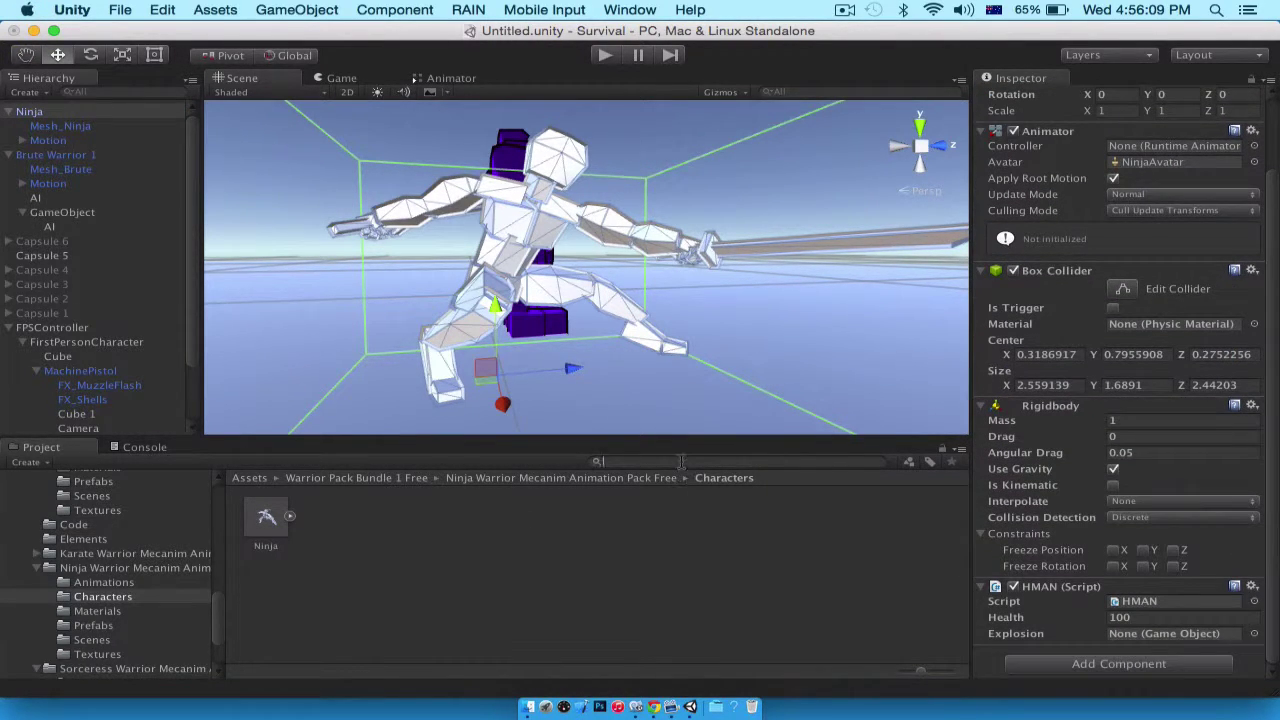
text(Explo)
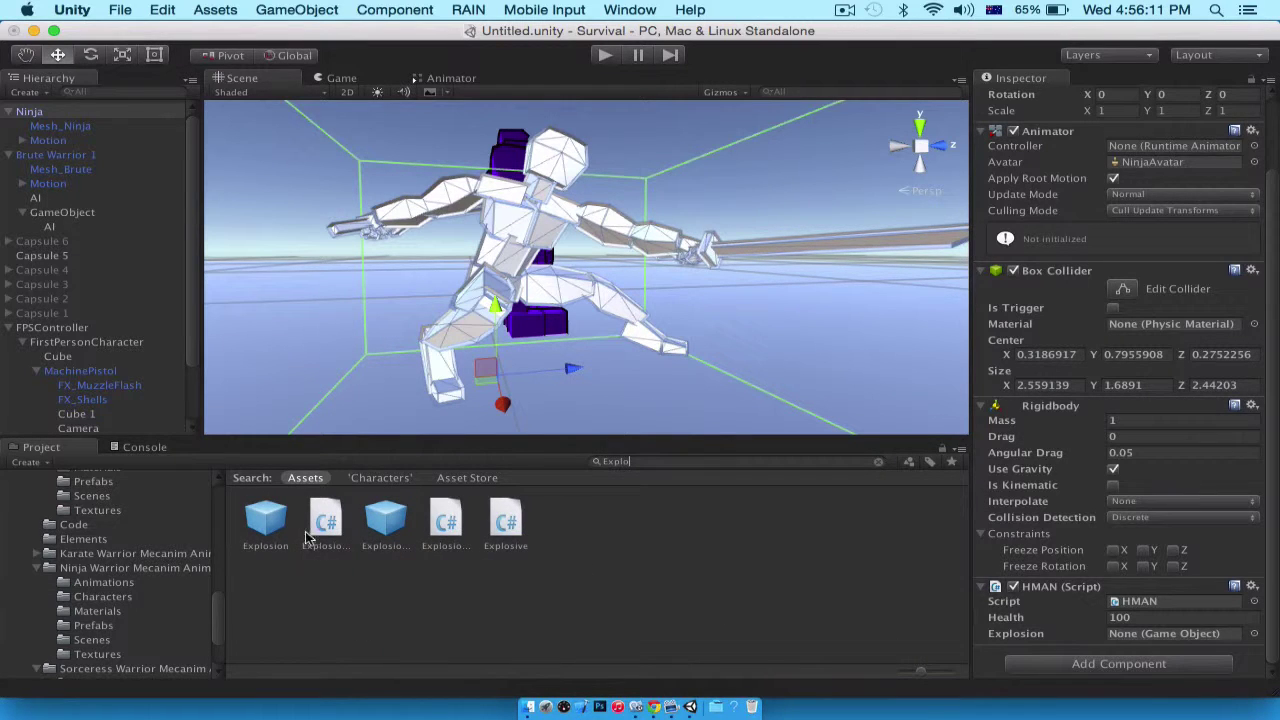
drag(265, 520, 1208, 641)
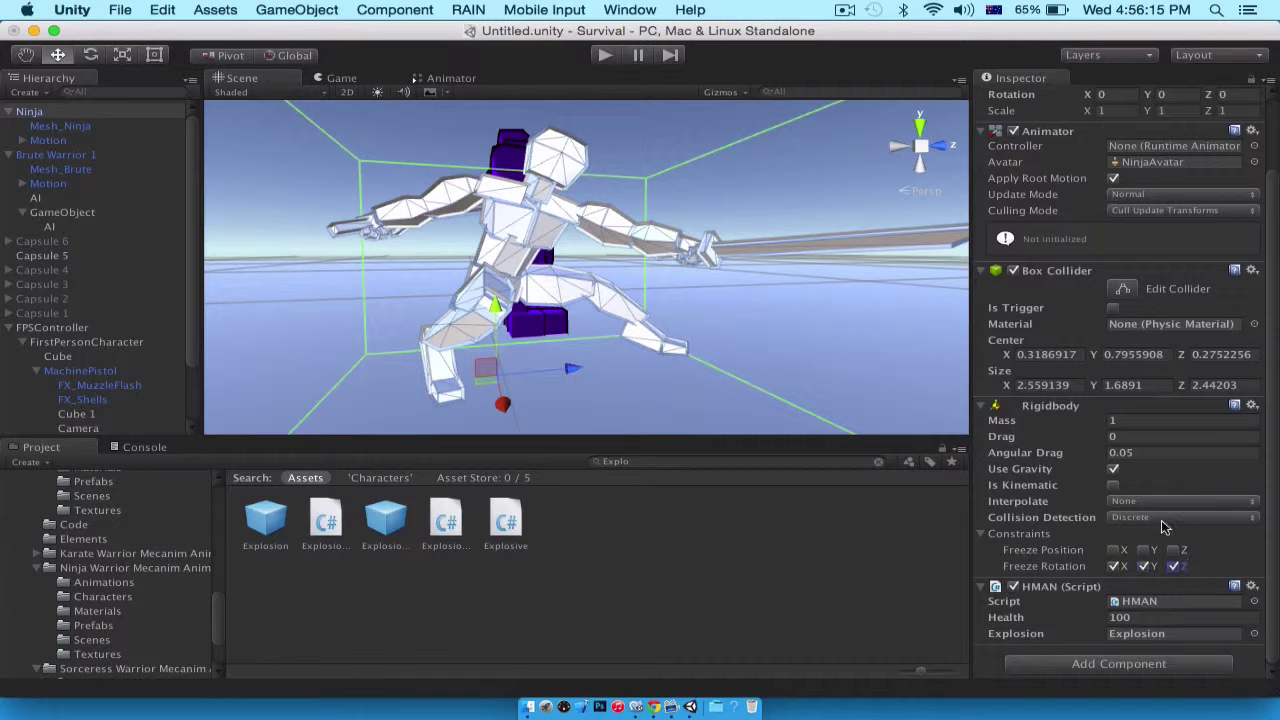
Disable Apply Root Motion on Ninja's Animator and assign the Brute Warrior Animation Controller to it
scroll(1163, 527, up, 3)
click(1113, 263)
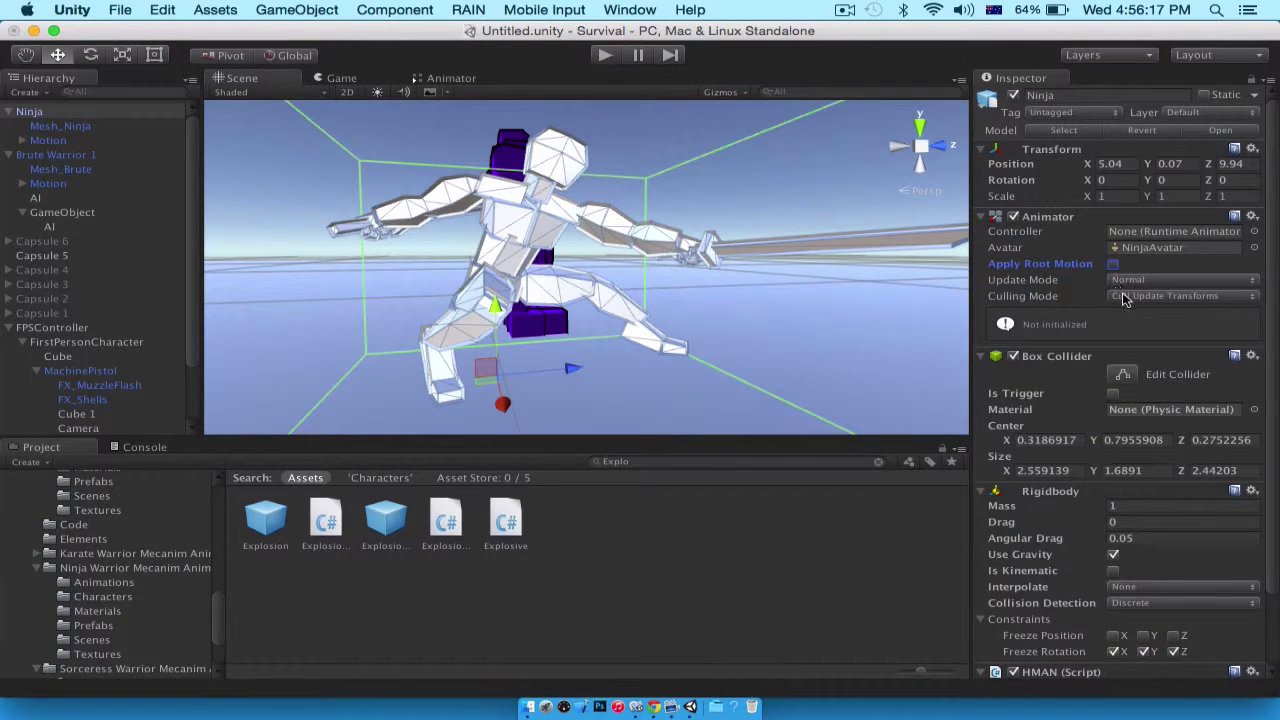
click(1254, 232)
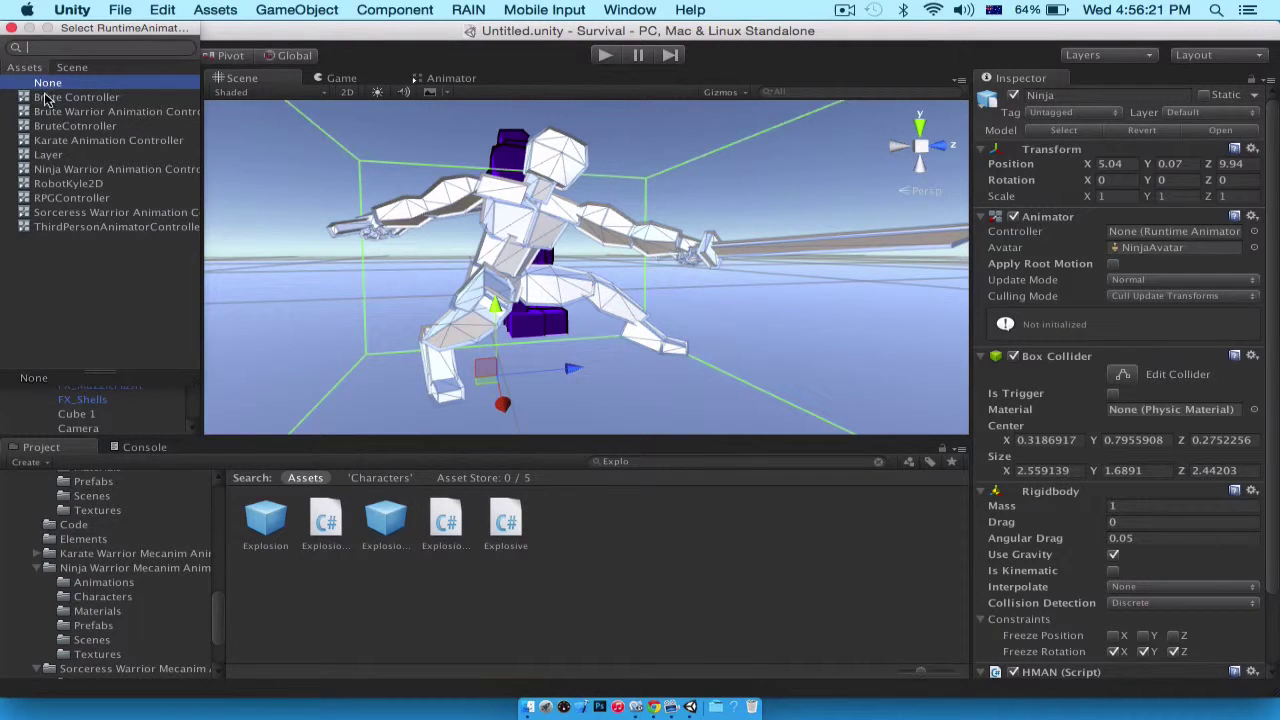
double_click(45, 111)
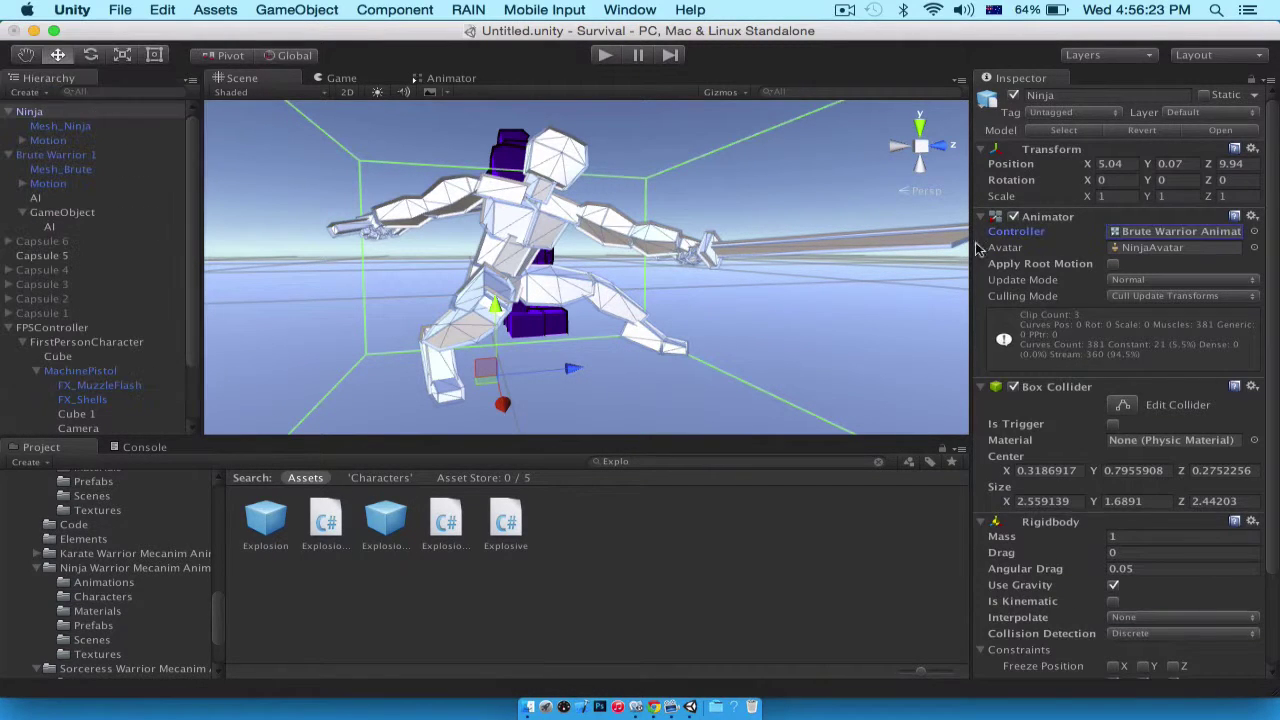
Set the Animator's Update Mode to Animate Physics on both Ninja and Brute Warrior 1
scroll(1030, 274, down, 2)
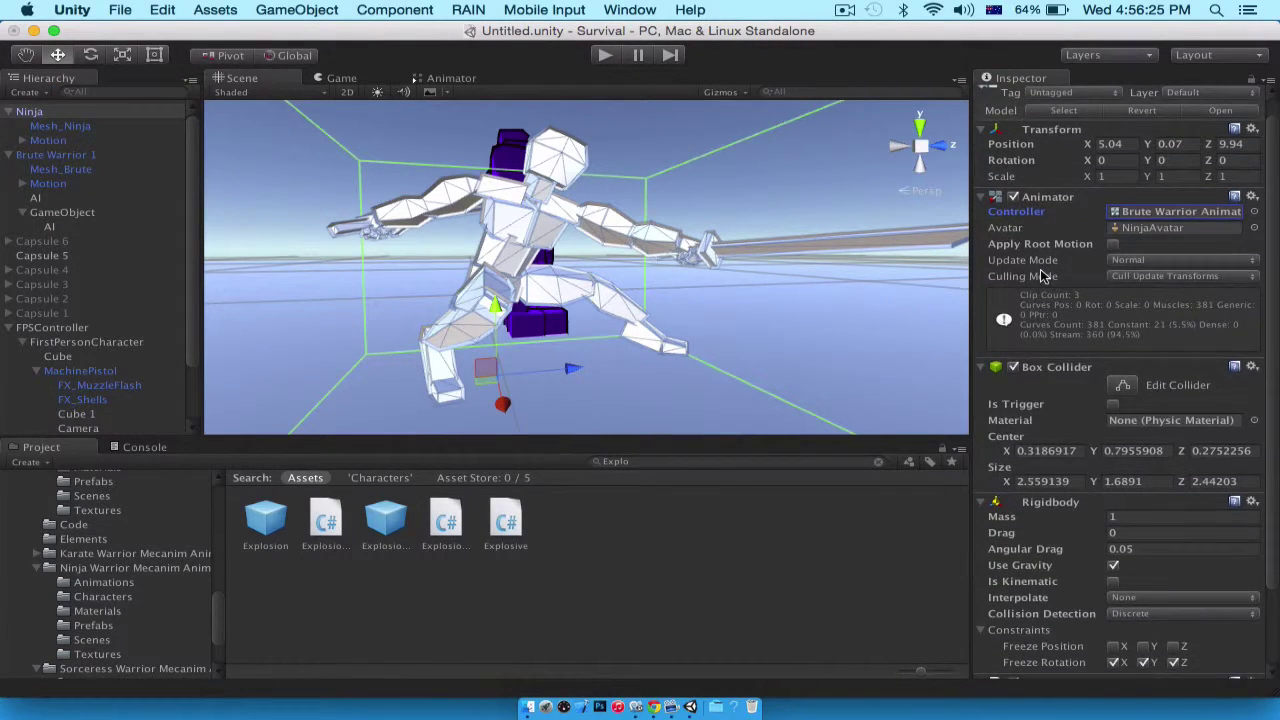
click(1127, 262)
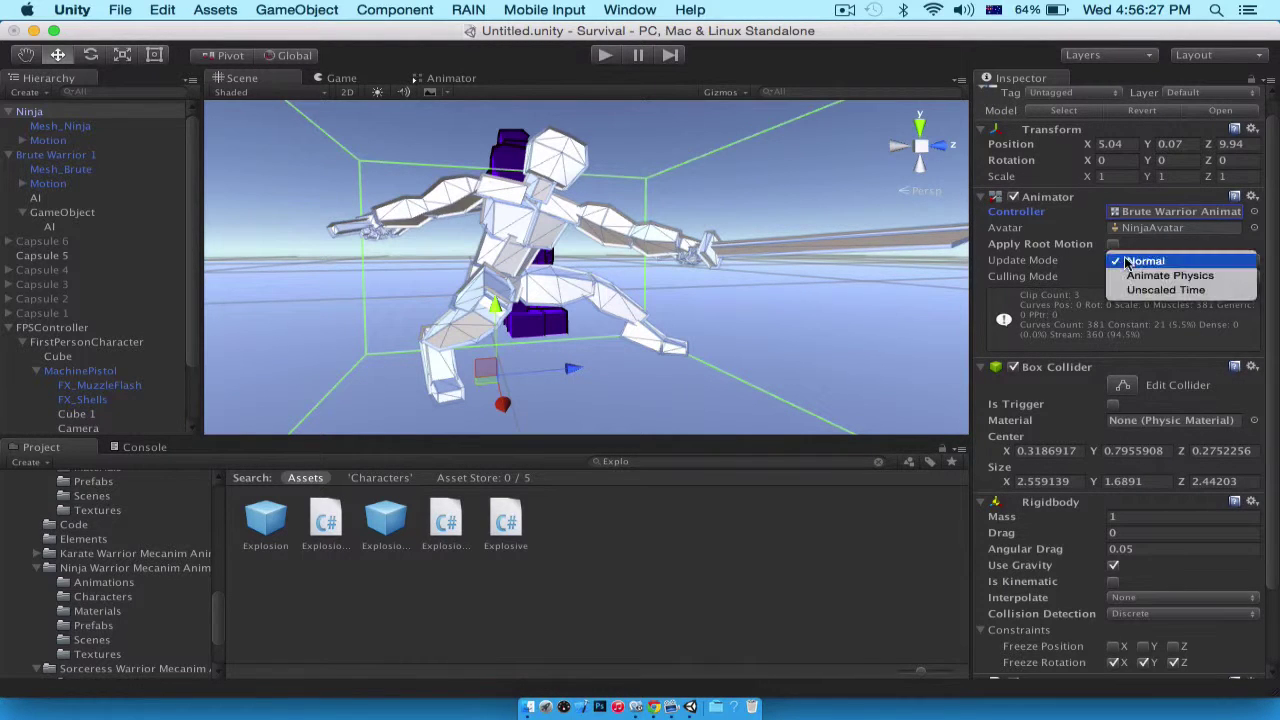
click(1140, 274)
alt+drag(728, 167, 353, 258)
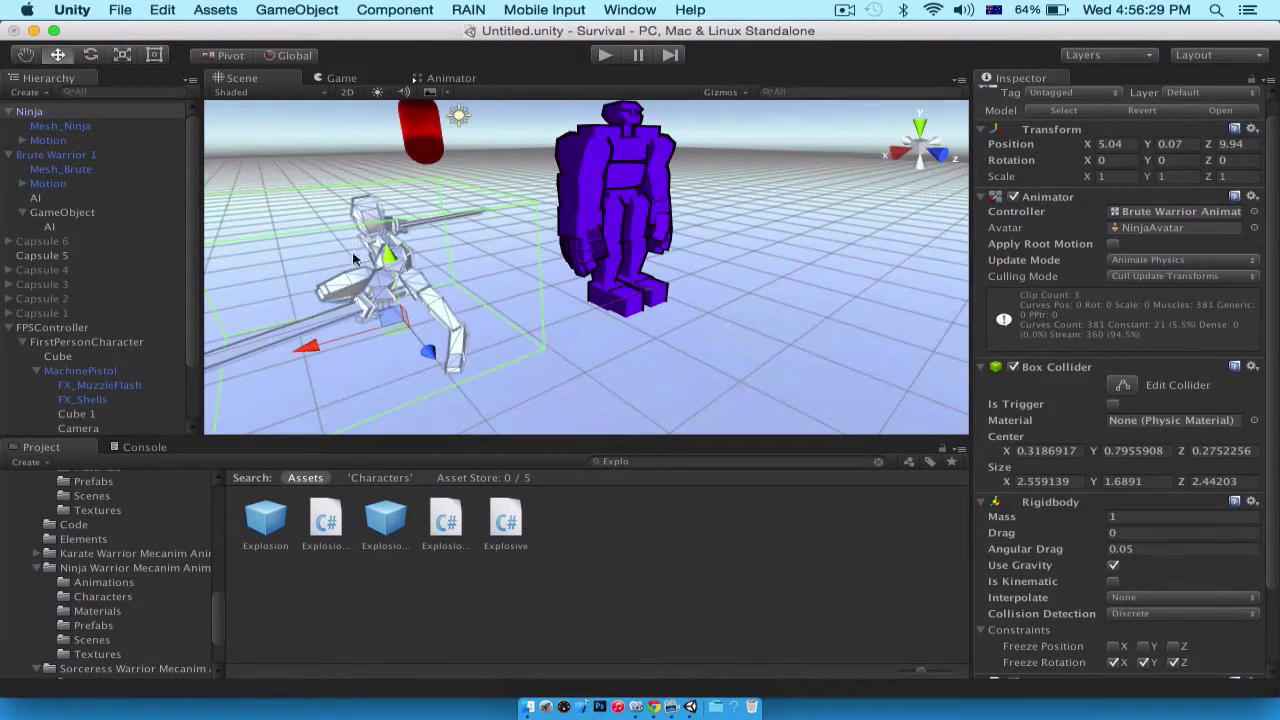
click(626, 162)
click(1180, 260)
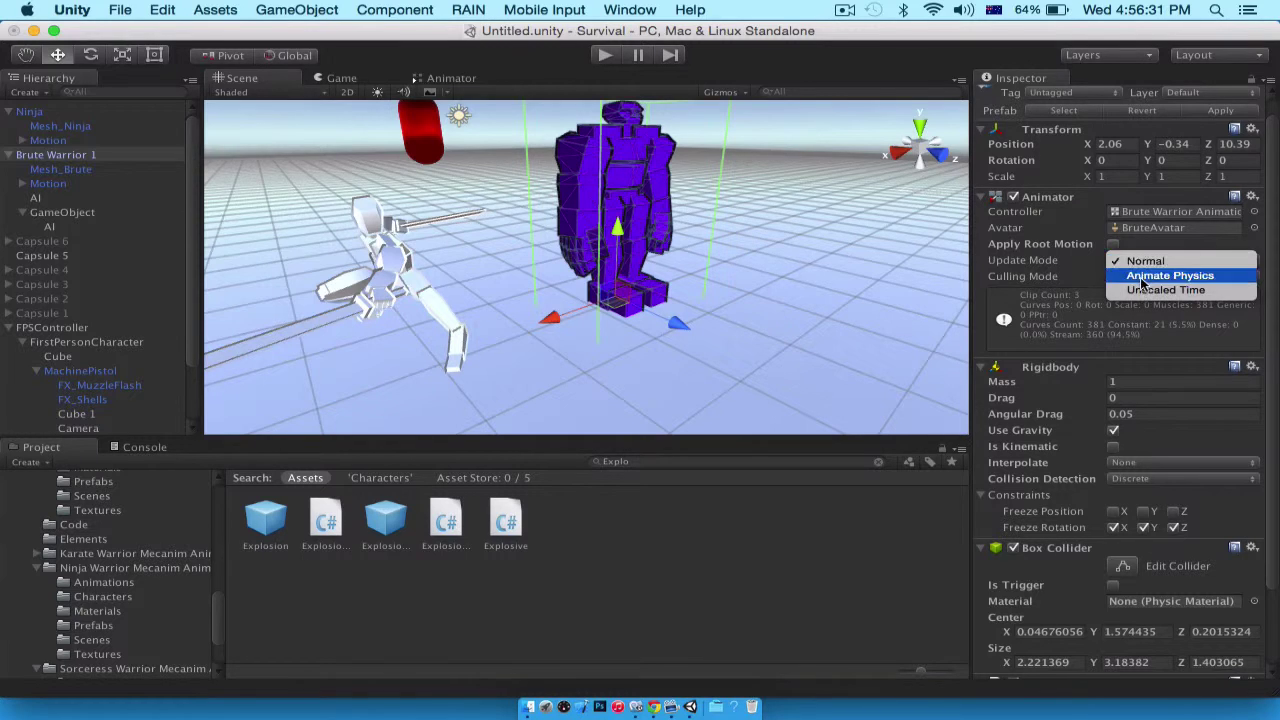
click(1150, 274)
Move AI, GameObject and its nested AI from Brute Warrior 1 into Ninja
scroll(490, 258, down, 3)
click(466, 270)
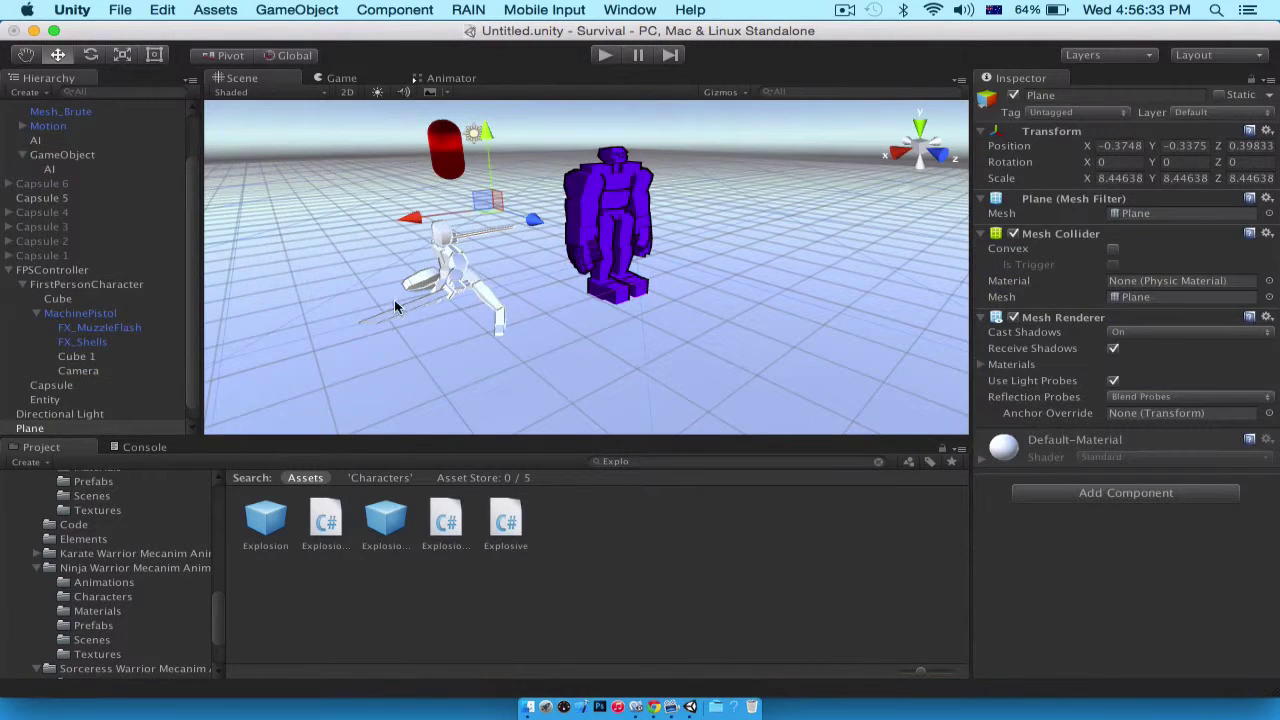
click(450, 290)
click(18, 108)
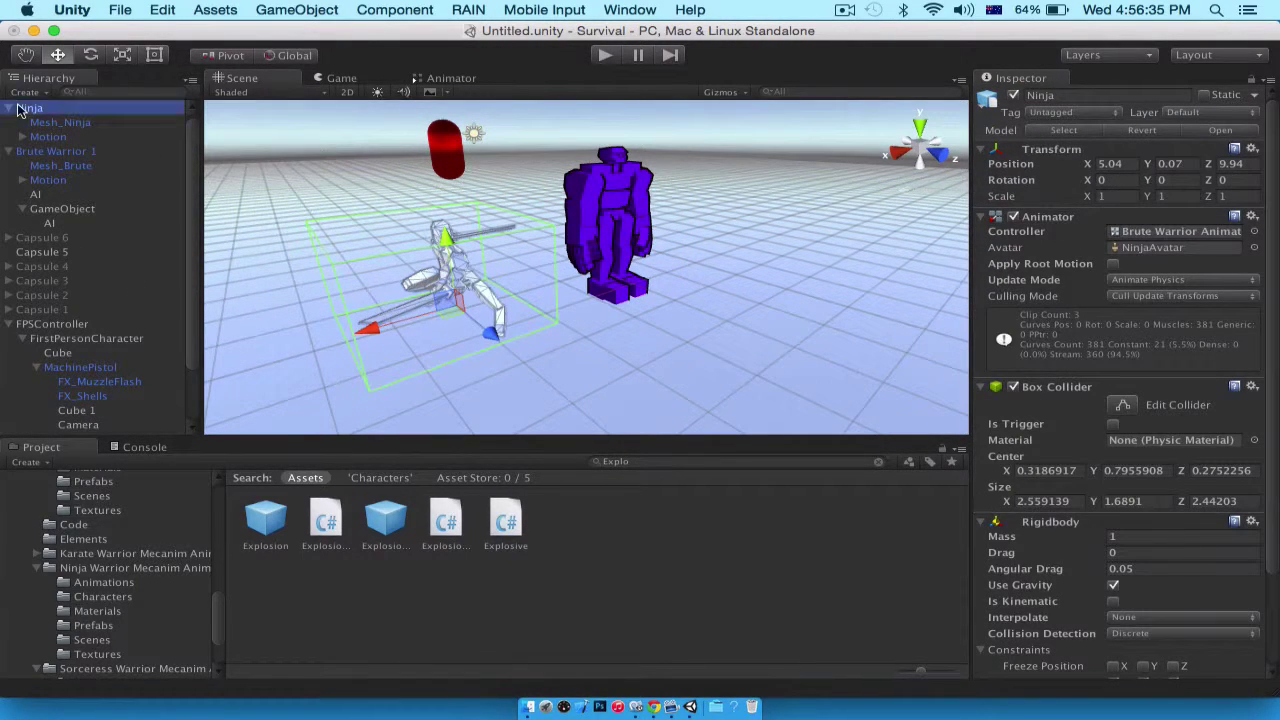
click(36, 194)
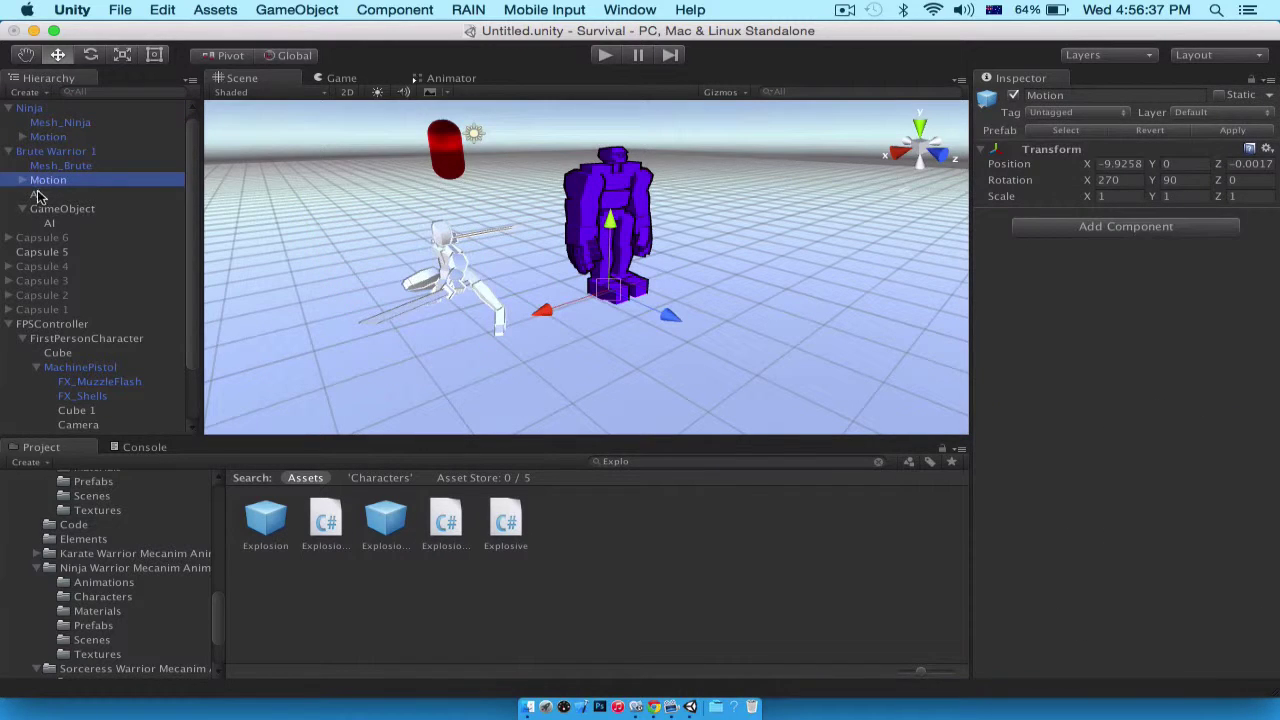
super+click(37, 208)
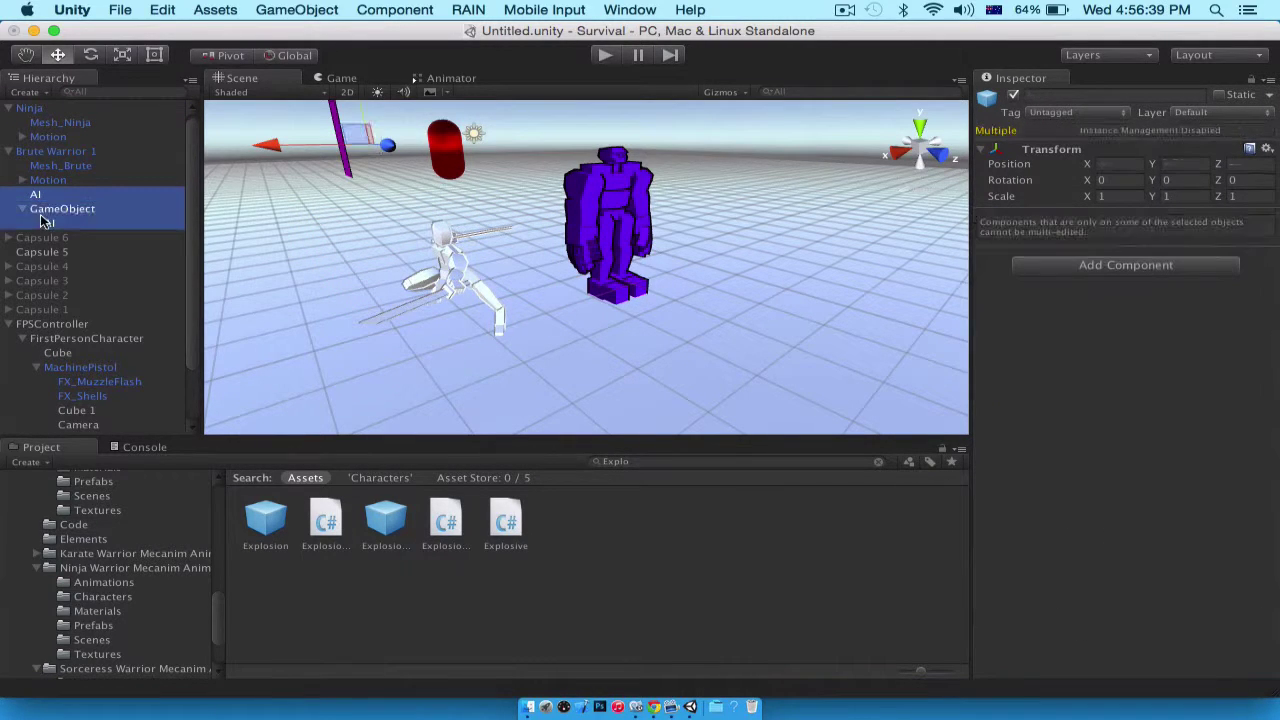
drag(37, 208, 37, 110)
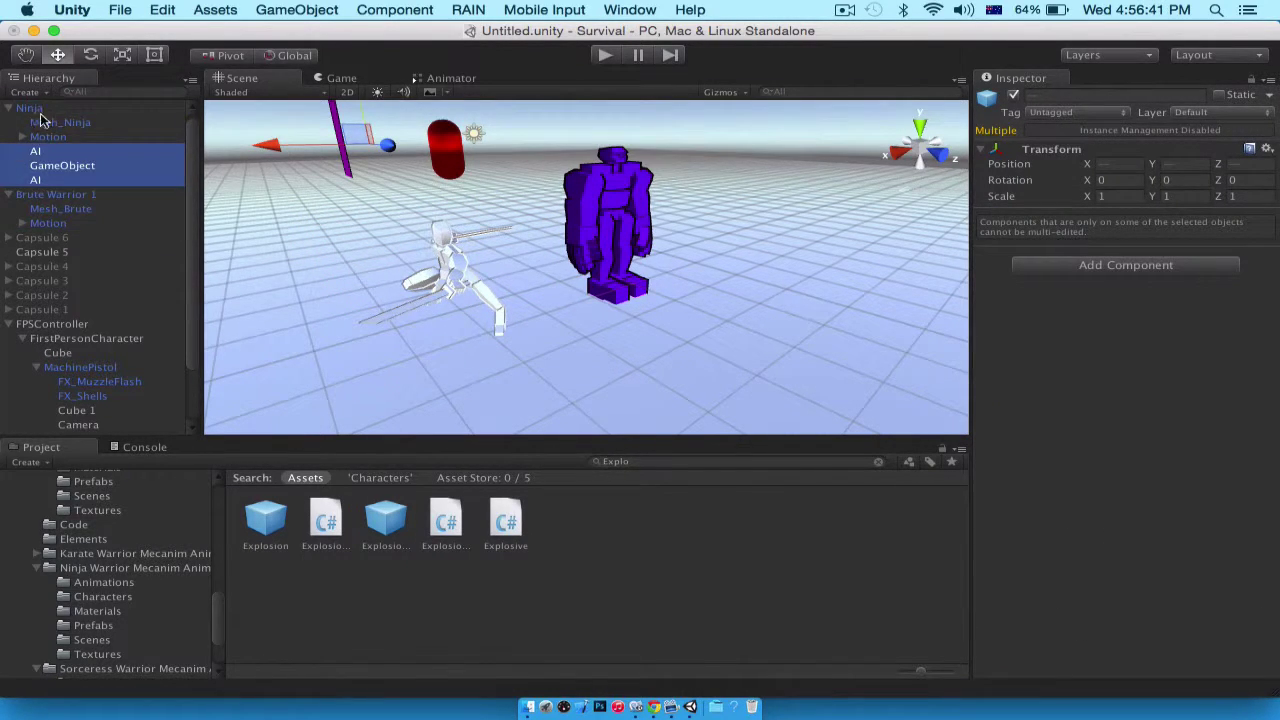
Nest the second AI under Ninja's GameObject and set the AI rigs' Body to Ninja
click(45, 137)
click(38, 151)
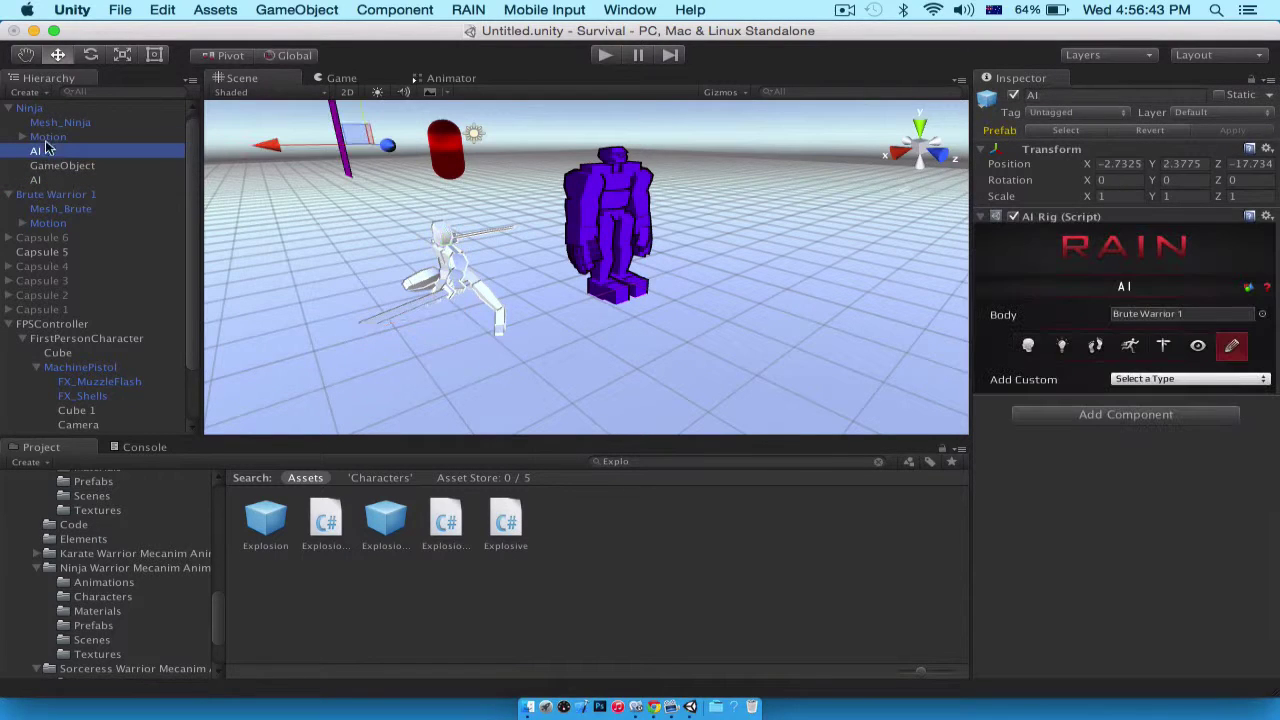
click(112, 180)
drag(110, 178, 101, 166)
drag(51, 107, 1177, 318)
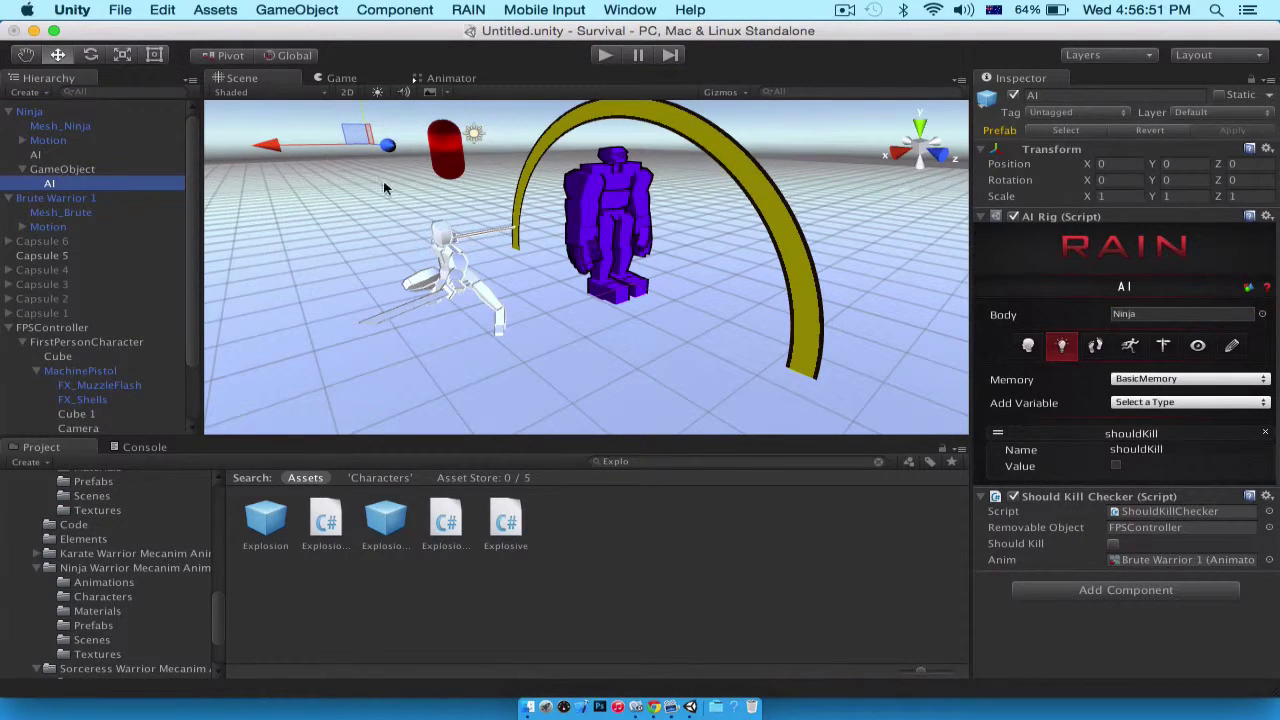
Set the nested AI's PlayerClose sensor Mount Point to Ninja and check its Mind settings
click(443, 252)
click(253, 184)
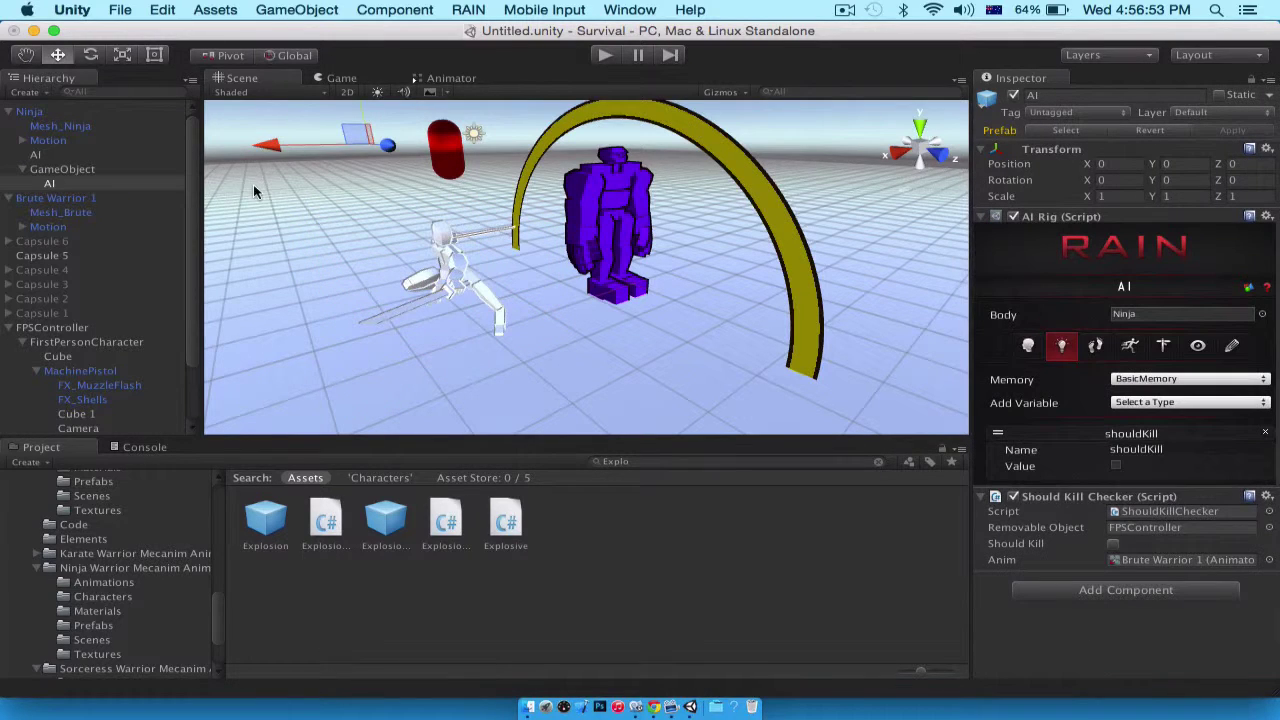
click(52, 184)
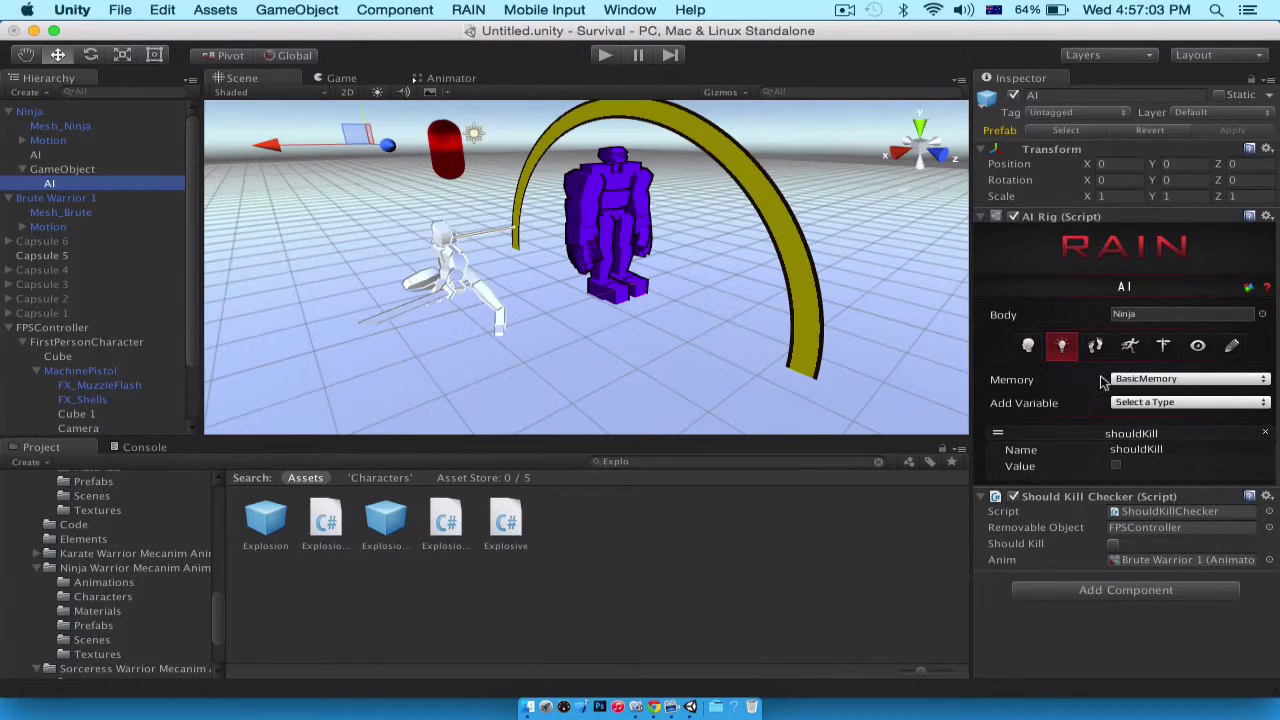
click(1088, 348)
click(1189, 345)
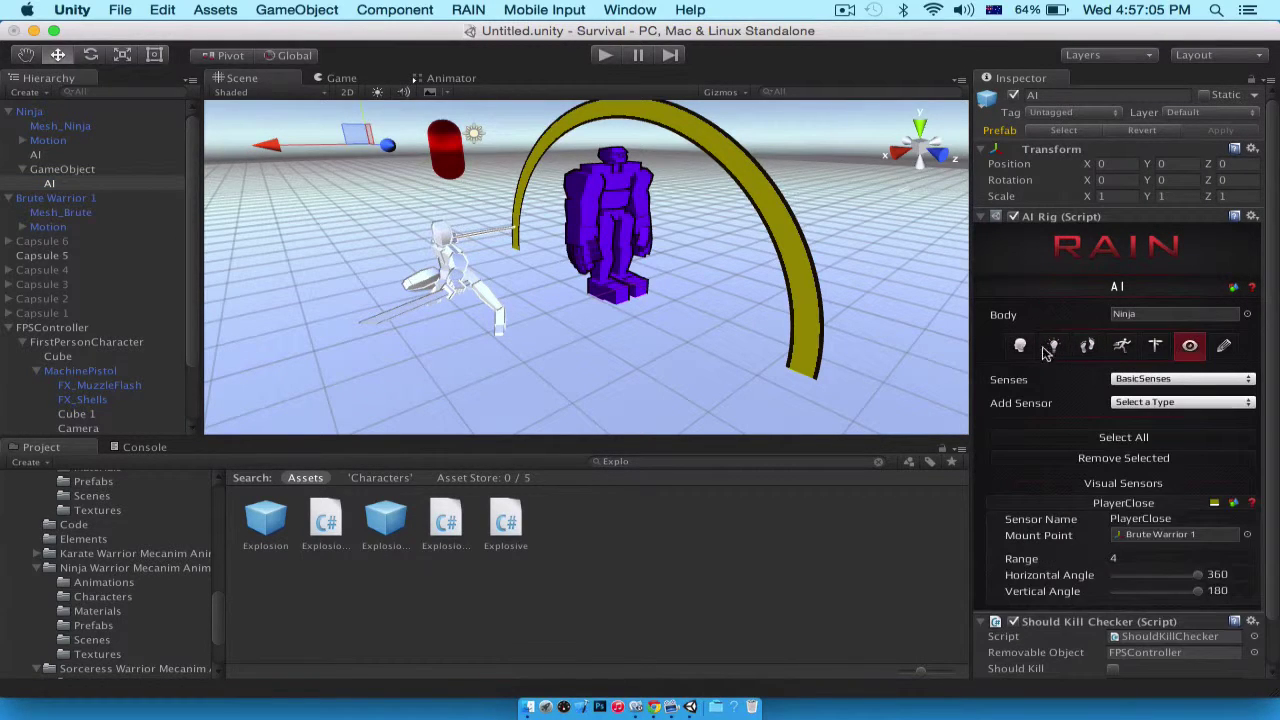
drag(46, 119, 1161, 538)
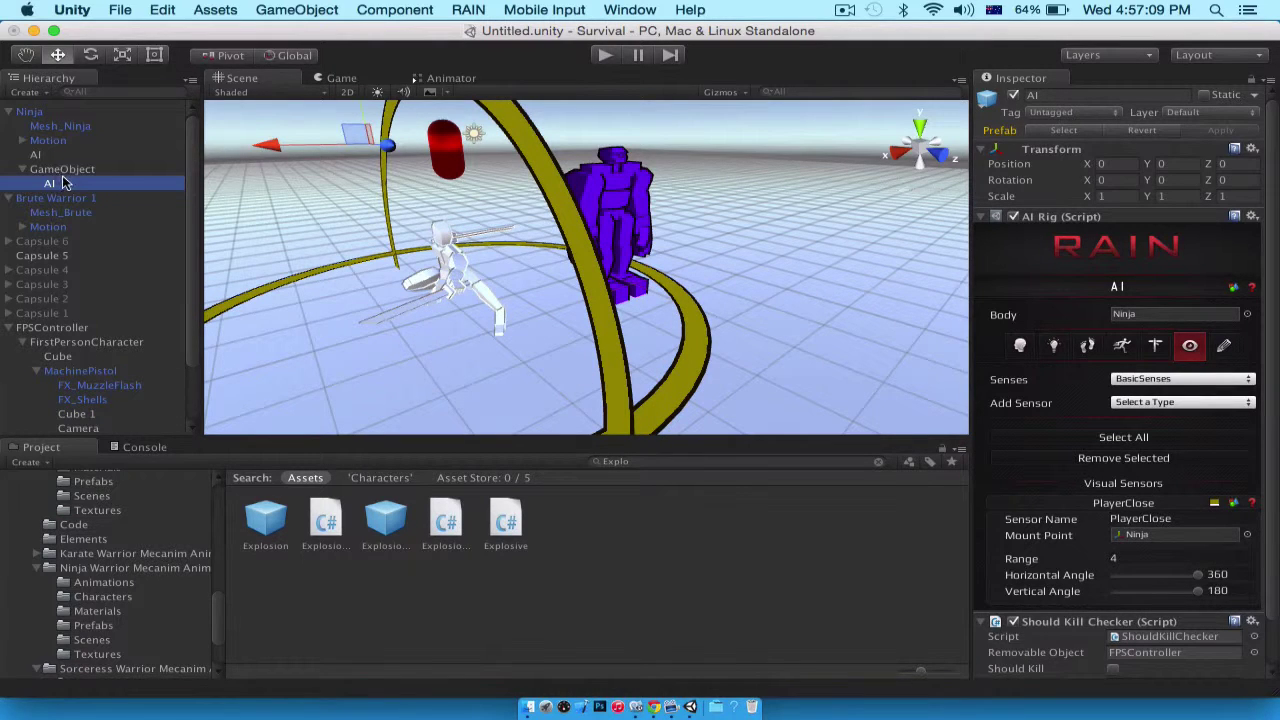
click(1020, 346)
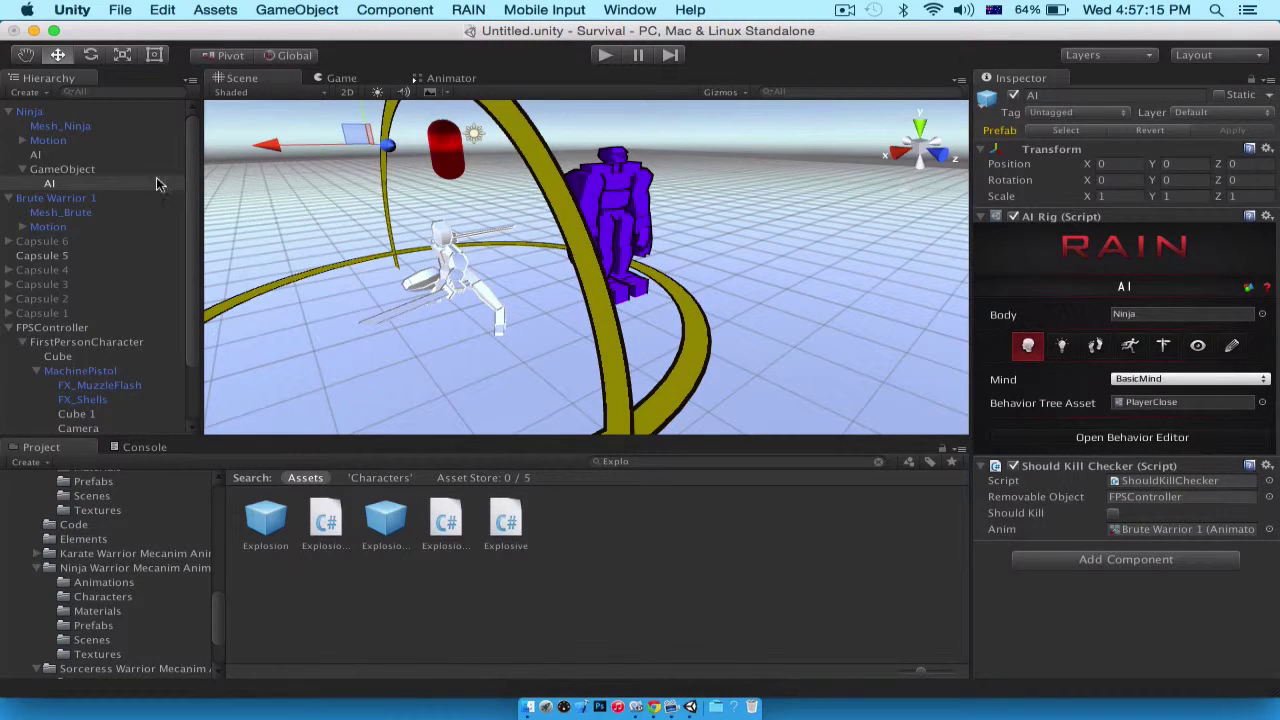
Set the Mount Point of the PlayerFind sensor on Ninja's first AI to Ninja
click(120, 155)
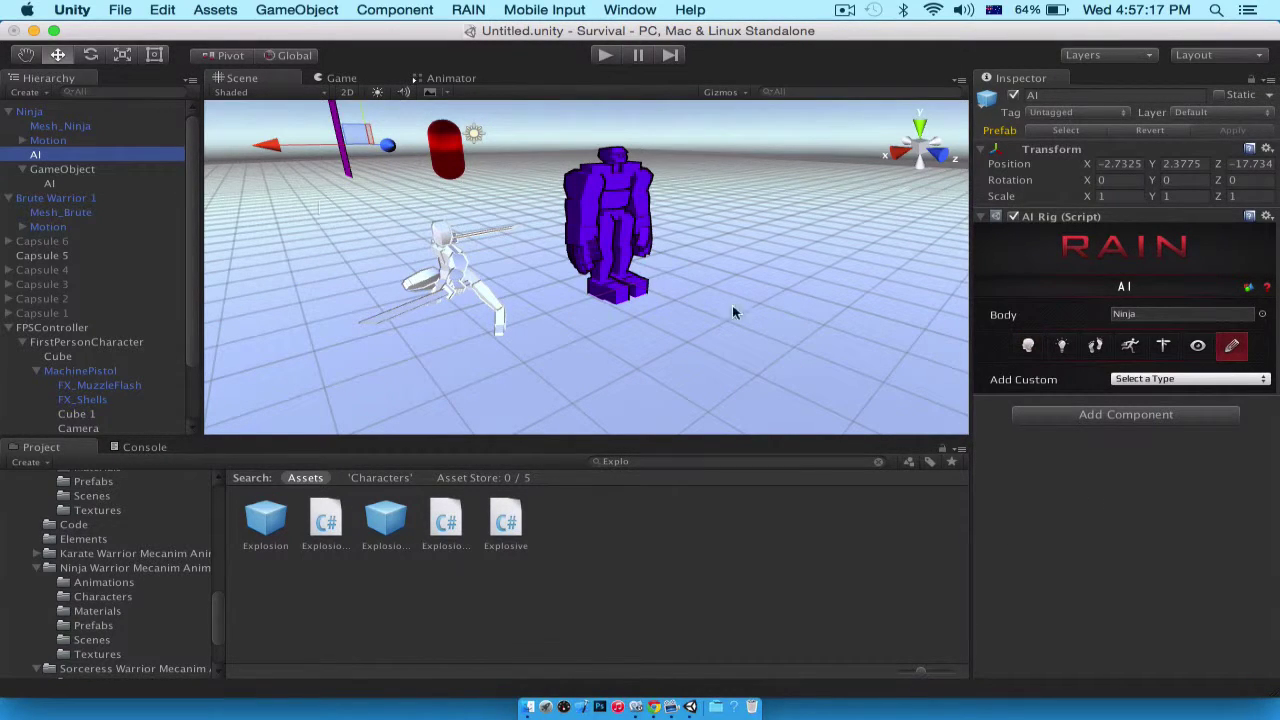
click(1197, 346)
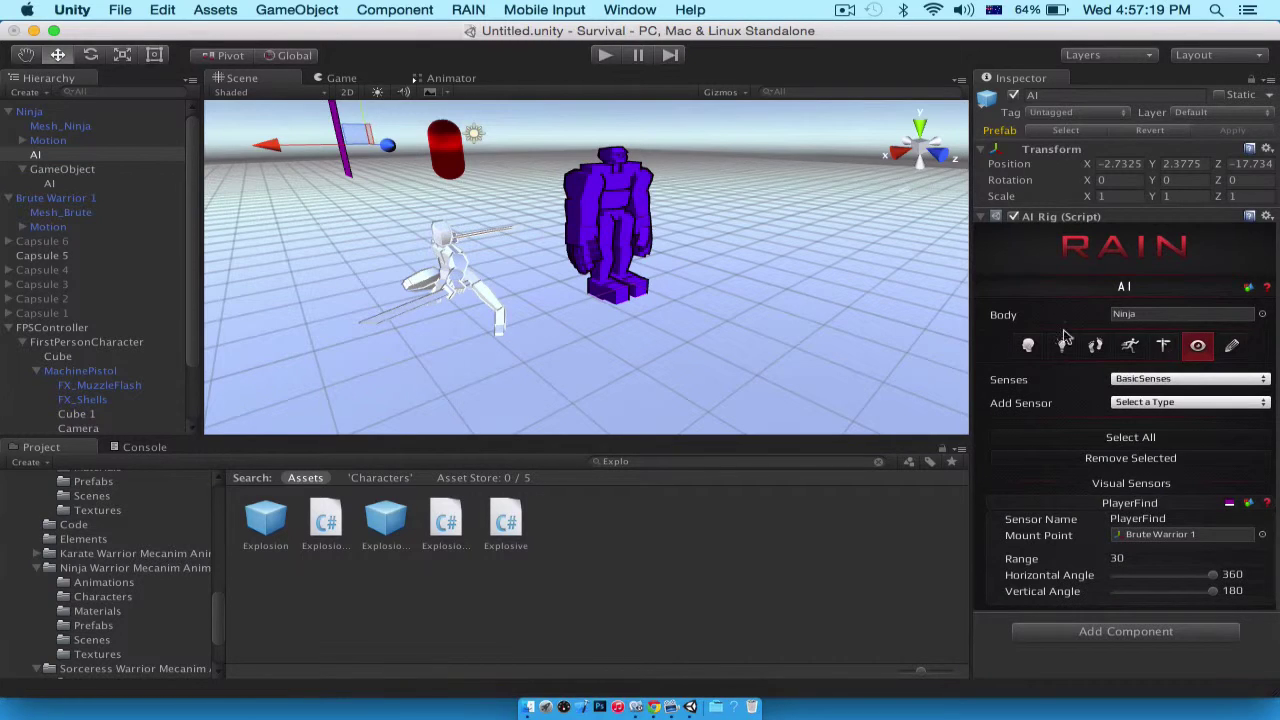
drag(59, 112, 1216, 537)
Check the first AI's navigator, mind and memory settings, and play-test the scene with both enemies
click(1162, 346)
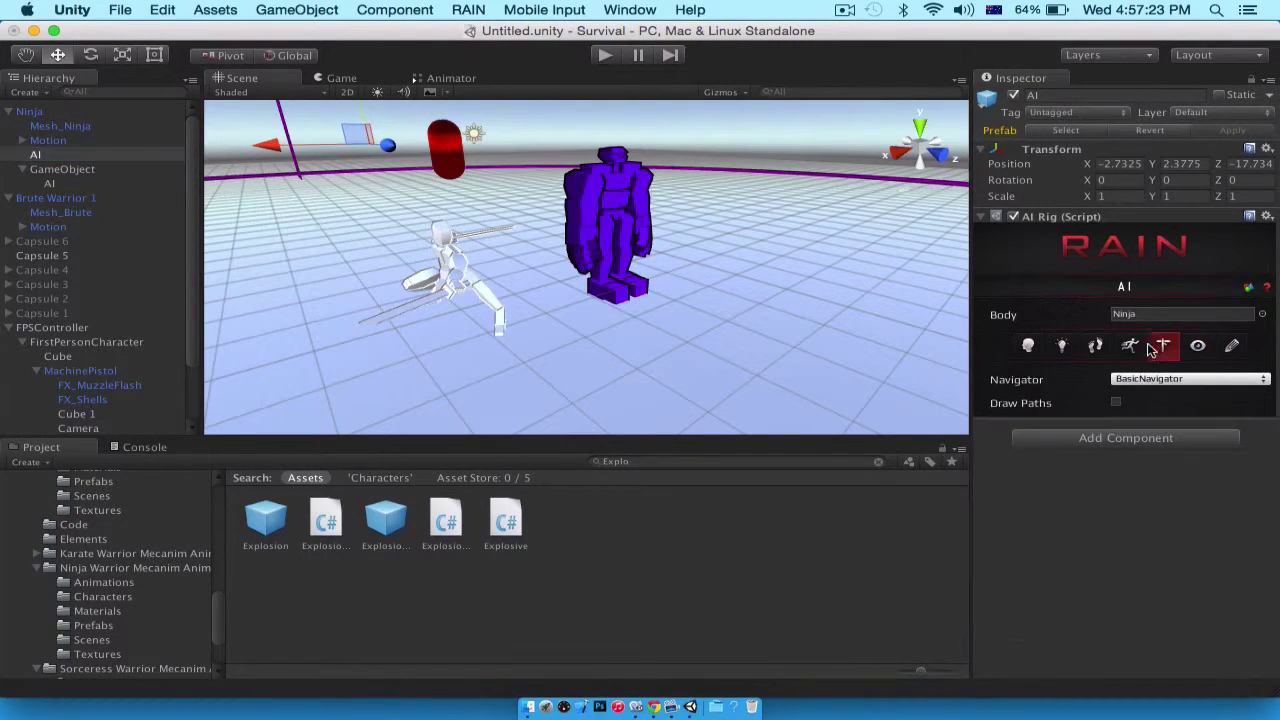
click(1029, 346)
click(1060, 346)
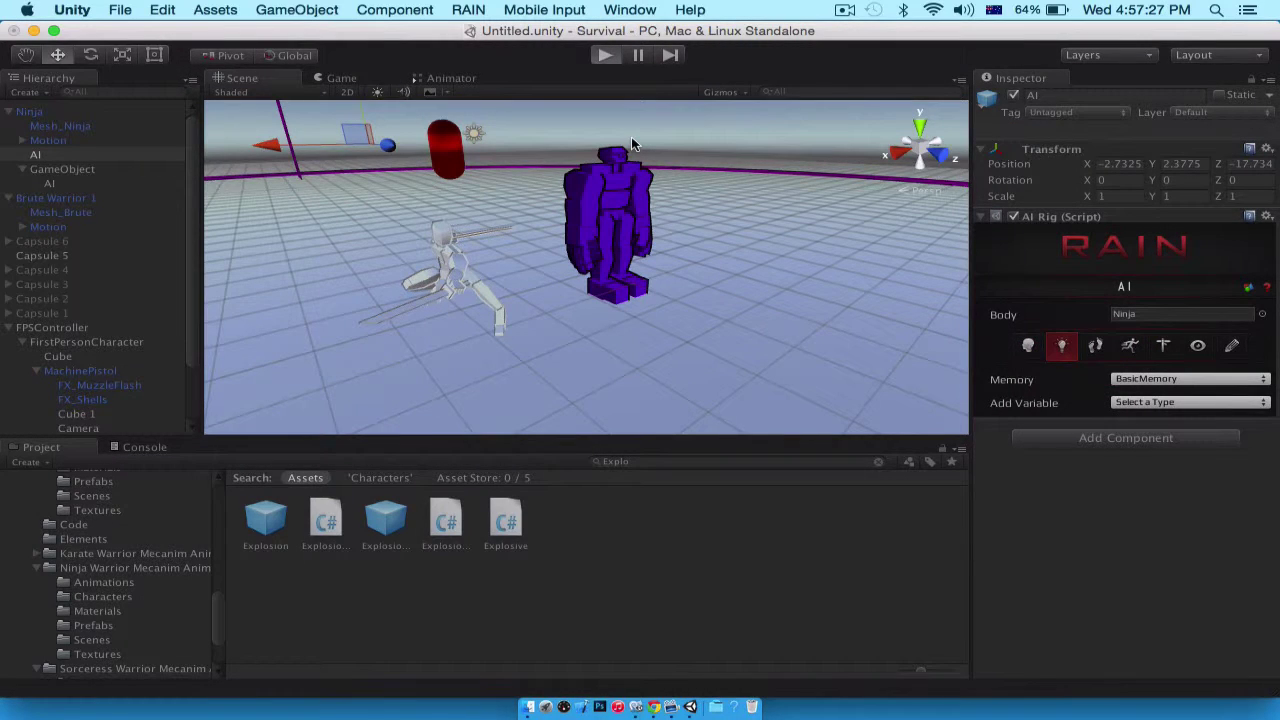
key(super+p)
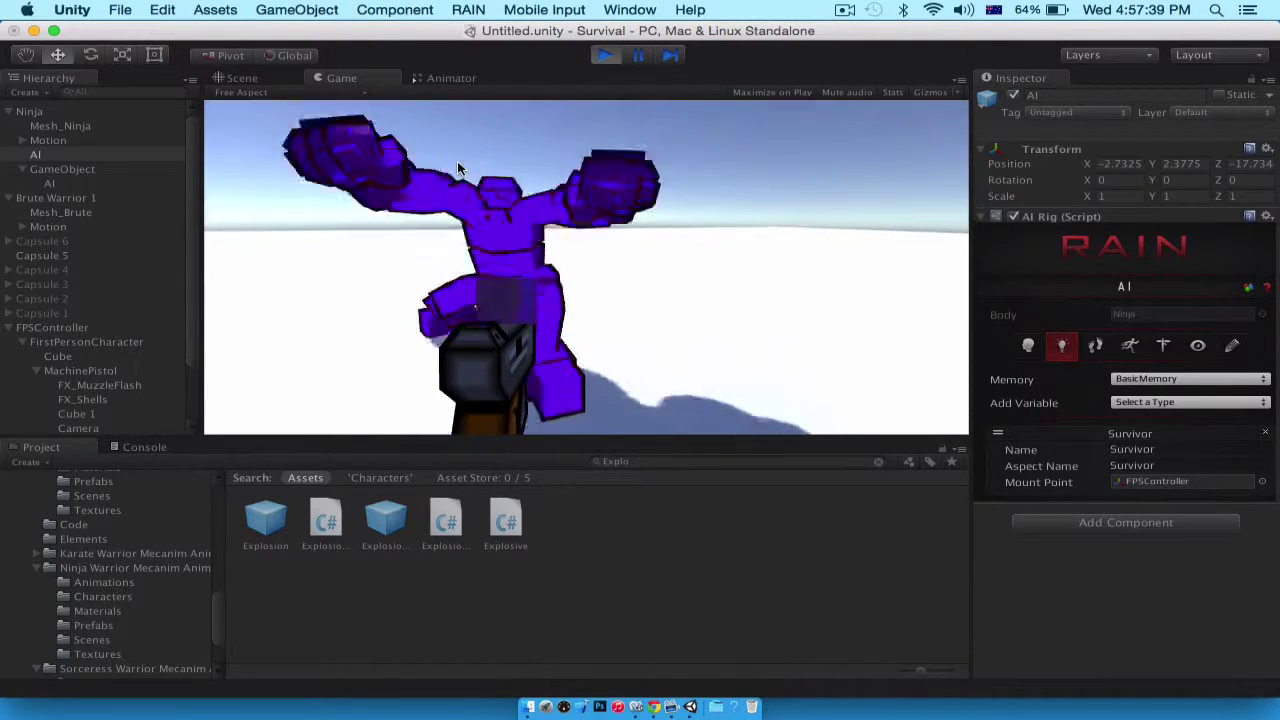
click(607, 56)
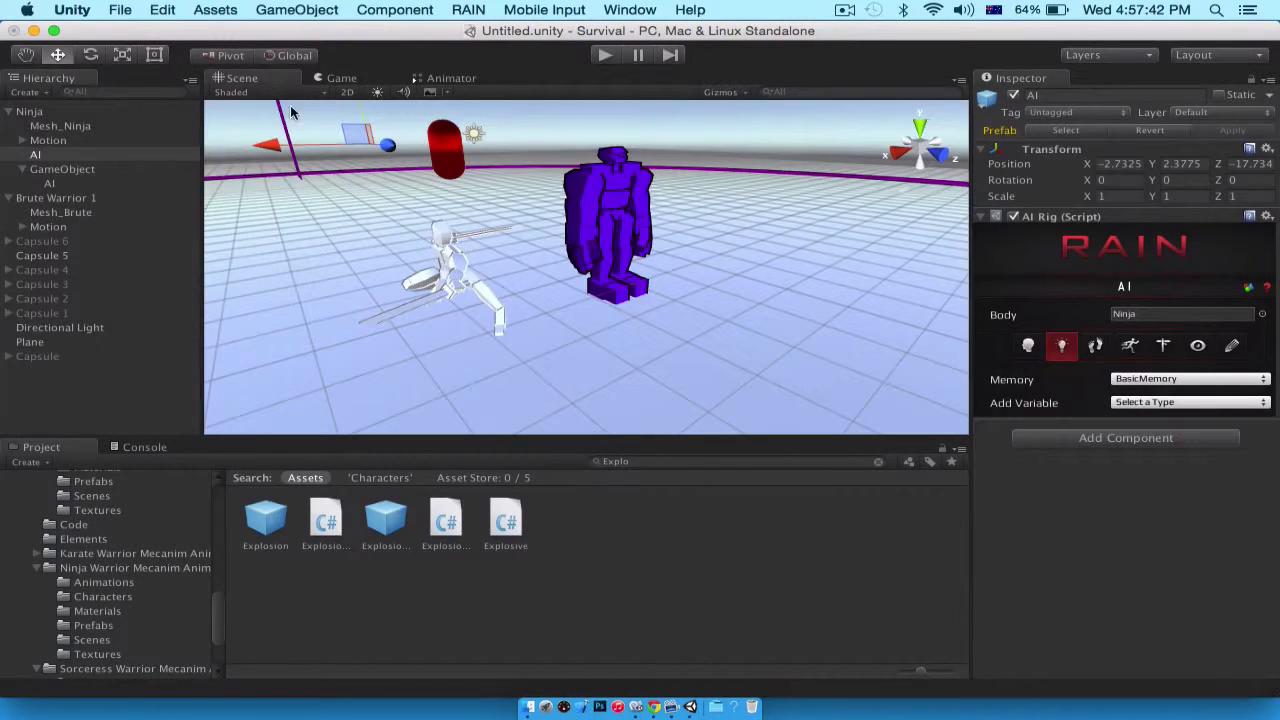
Delete Brute Warrior 1 from the scene
click(72, 199)
scroll(534, 242, up, 5)
scroll(534, 242, down, 5)
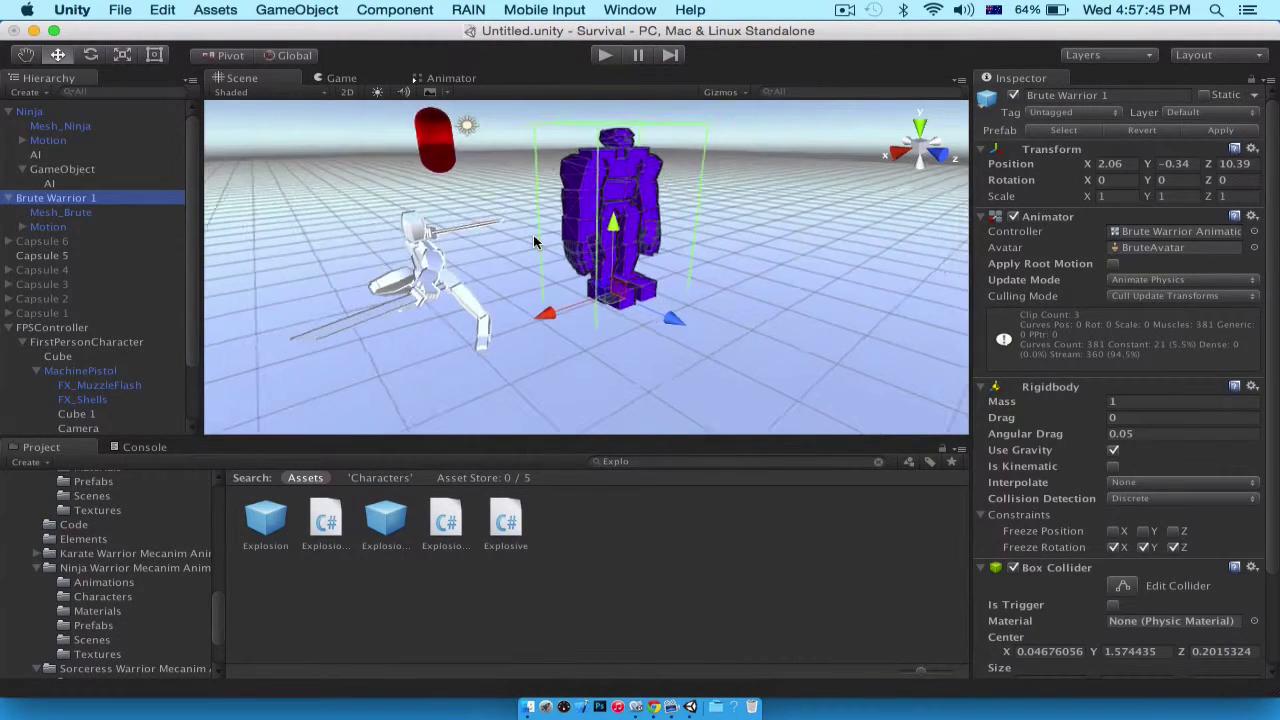
key(super+BackSpace)
scroll(127, 516, up, 10)
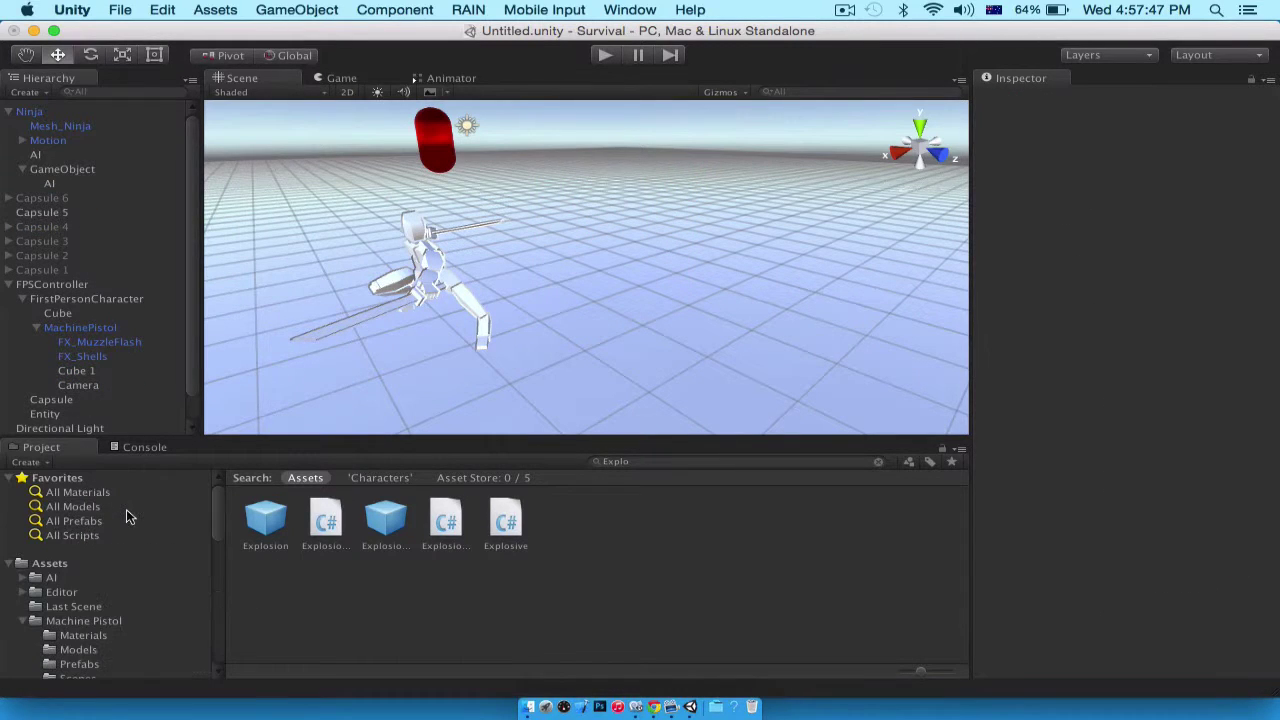
Place the Brute Warrior prefab from the Part3 asset folder into the scene beside the Ninja
click(76, 566)
scroll(577, 560, down, 2)
scroll(698, 550, up, 2)
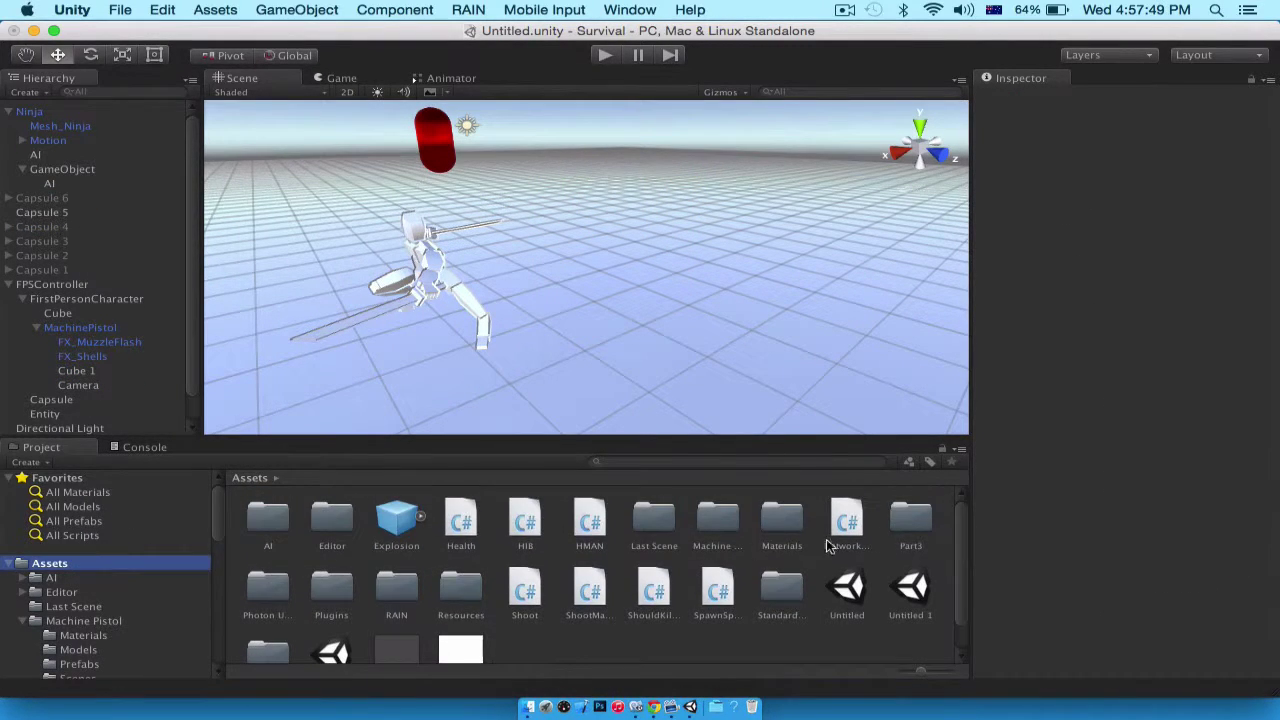
double_click(910, 522)
drag(303, 512, 680, 300)
Add the HMAN script component to Brute Warrior
scroll(1113, 527, down, 5)
click(1137, 665)
text(H)
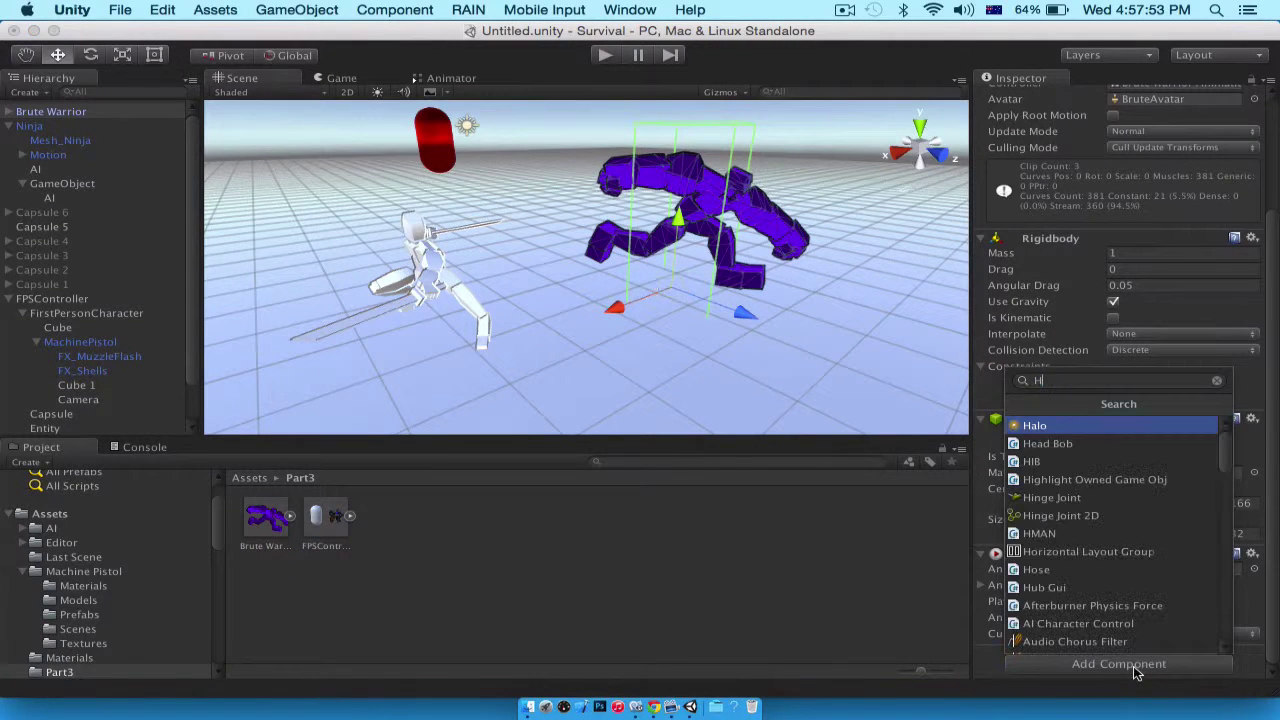
text(MAN)
key(Return)
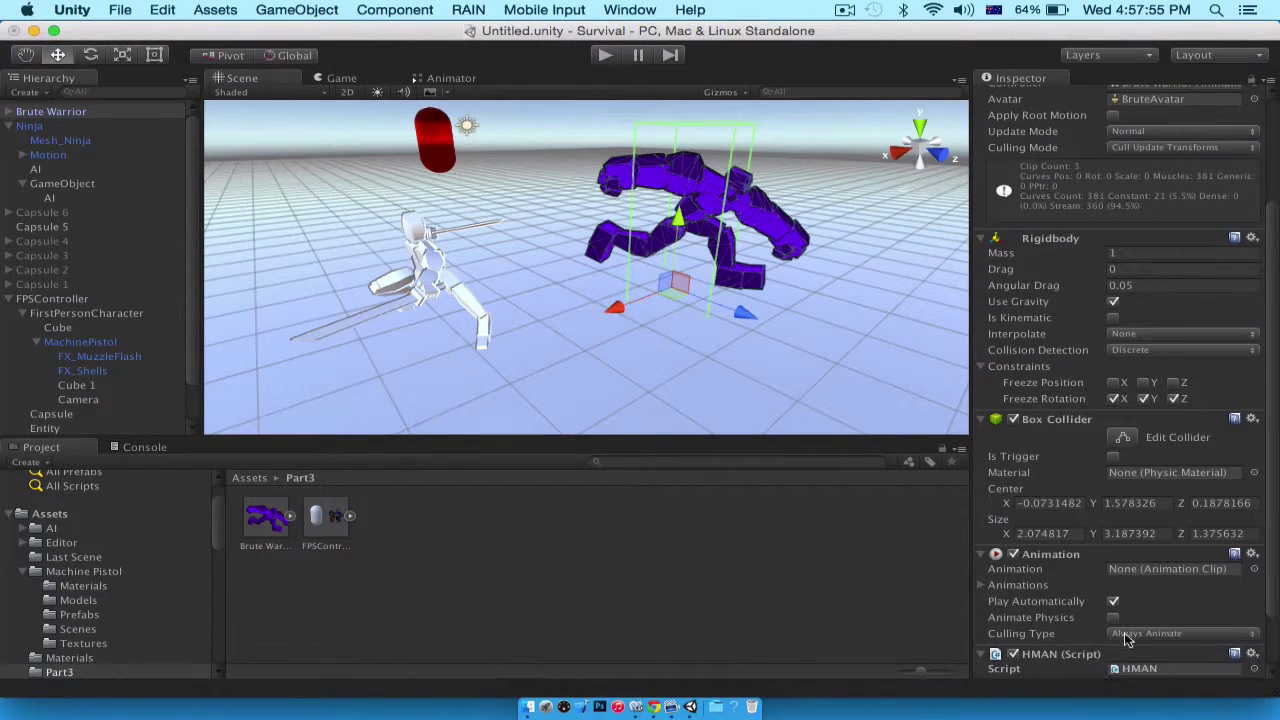
Find the Explosion prefab in the project and assign it to the Explosion field of Brute Warrior's HMAN script
click(712, 463)
text(Expl)
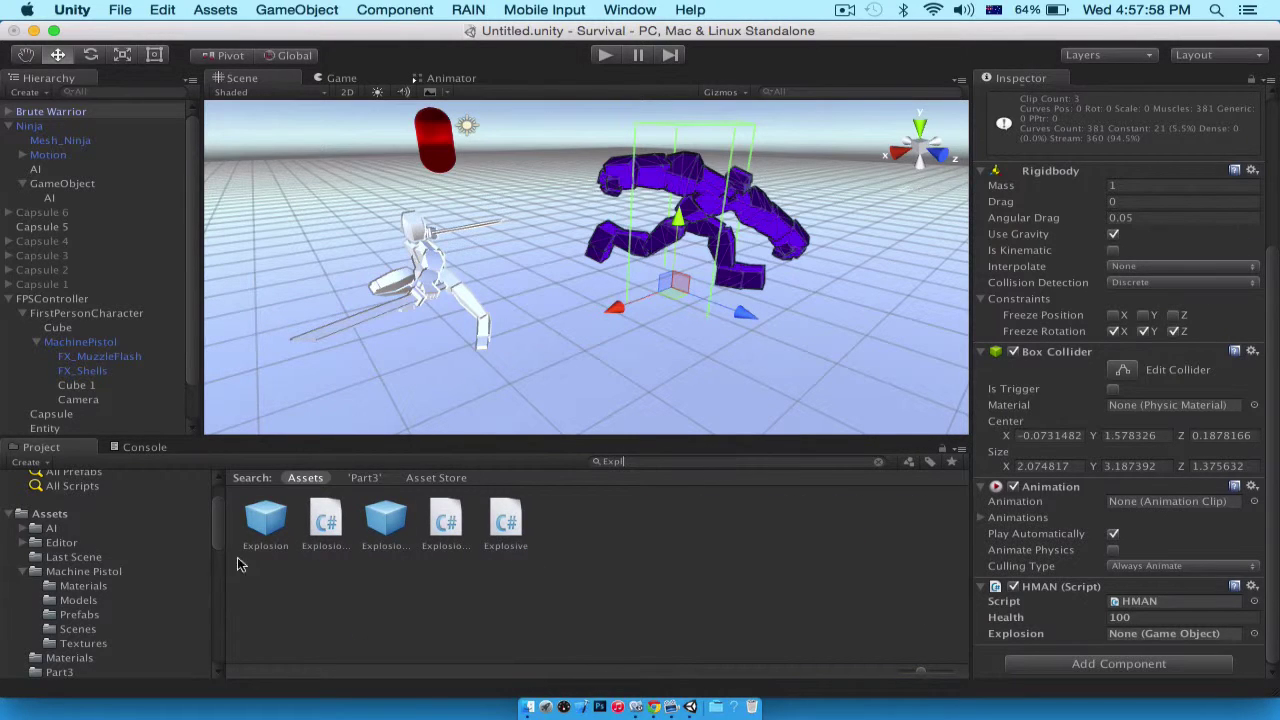
drag(265, 522, 1225, 634)
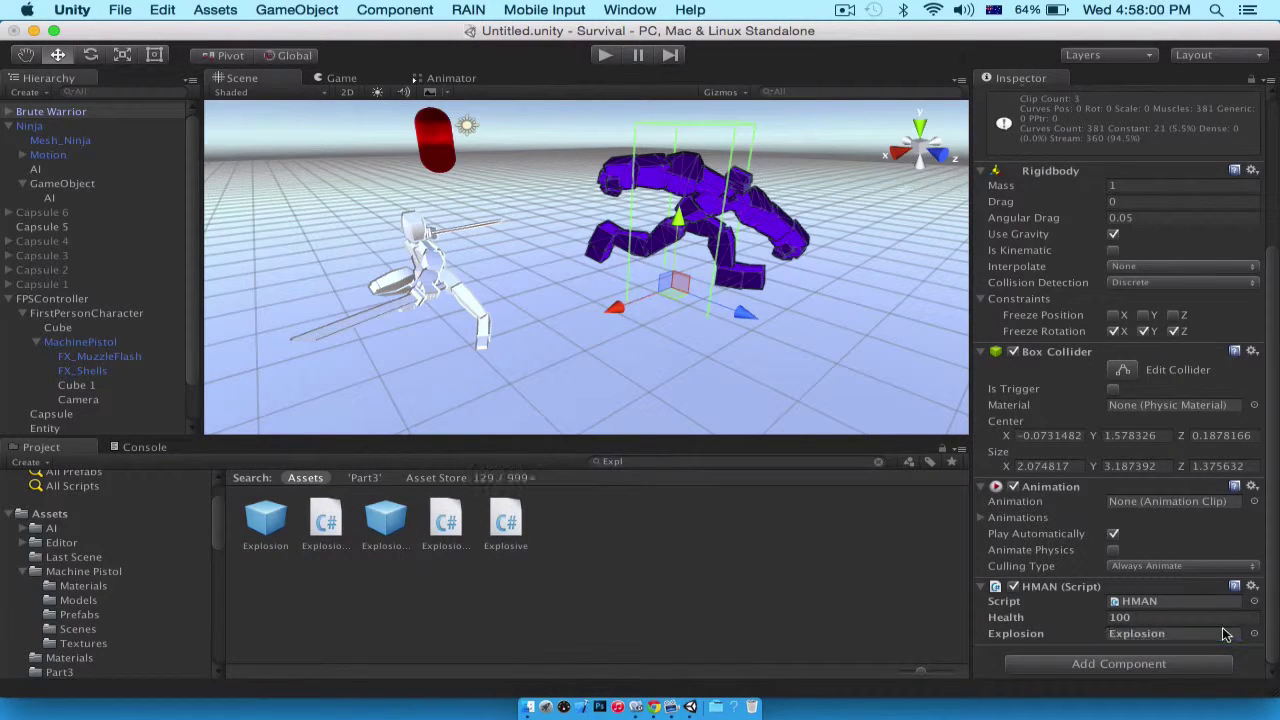
Play-test the scene, backing away from both enemies, and pause the game to view them in the scene
click(608, 55)
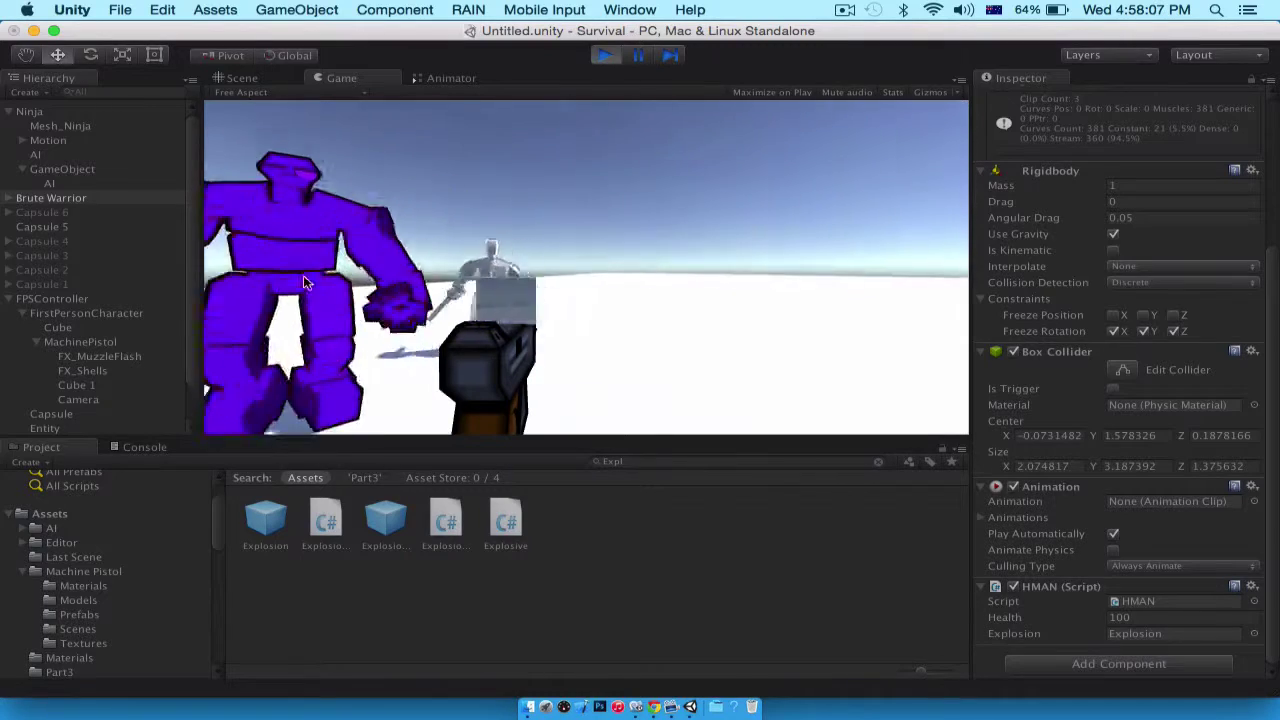
key(s)
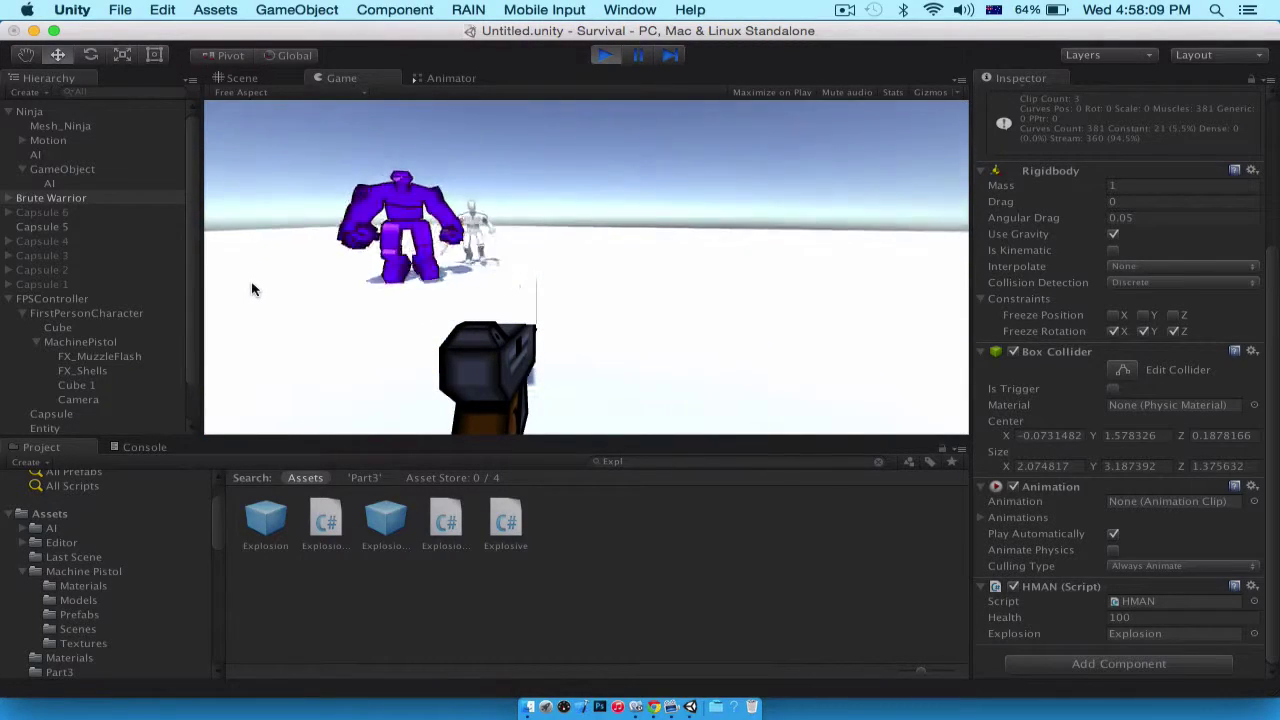
key(s)
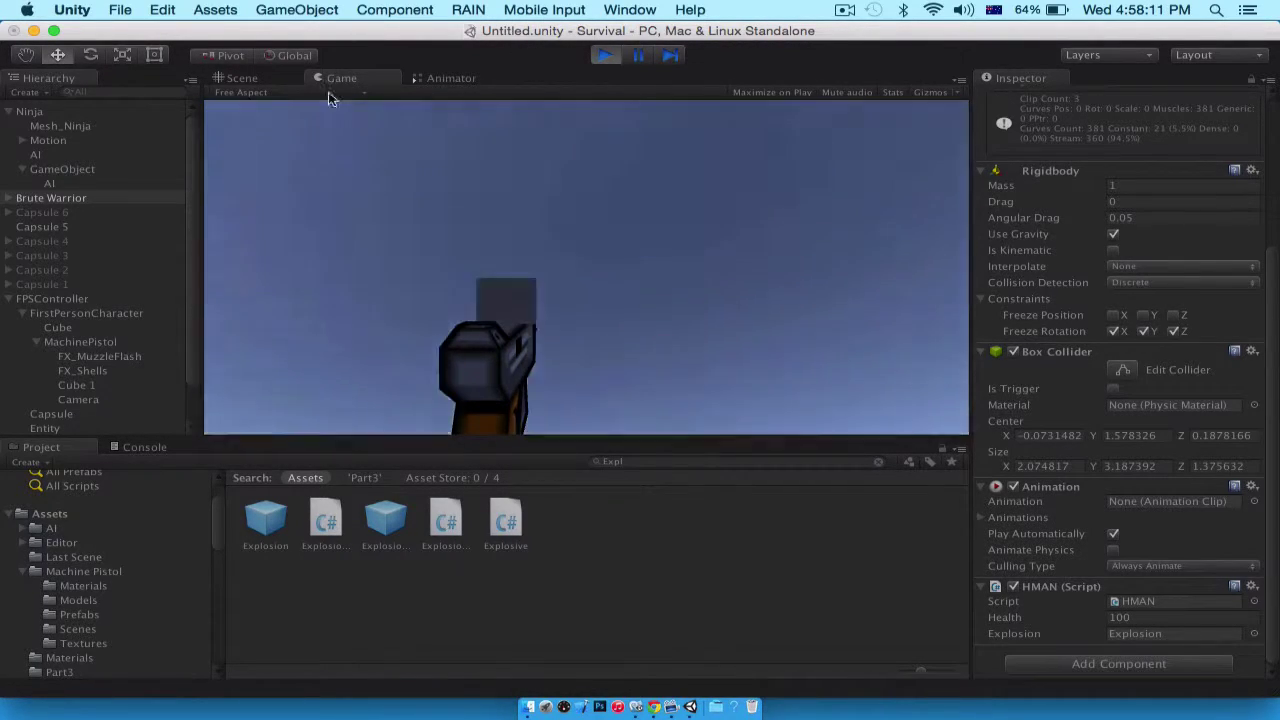
click(606, 55)
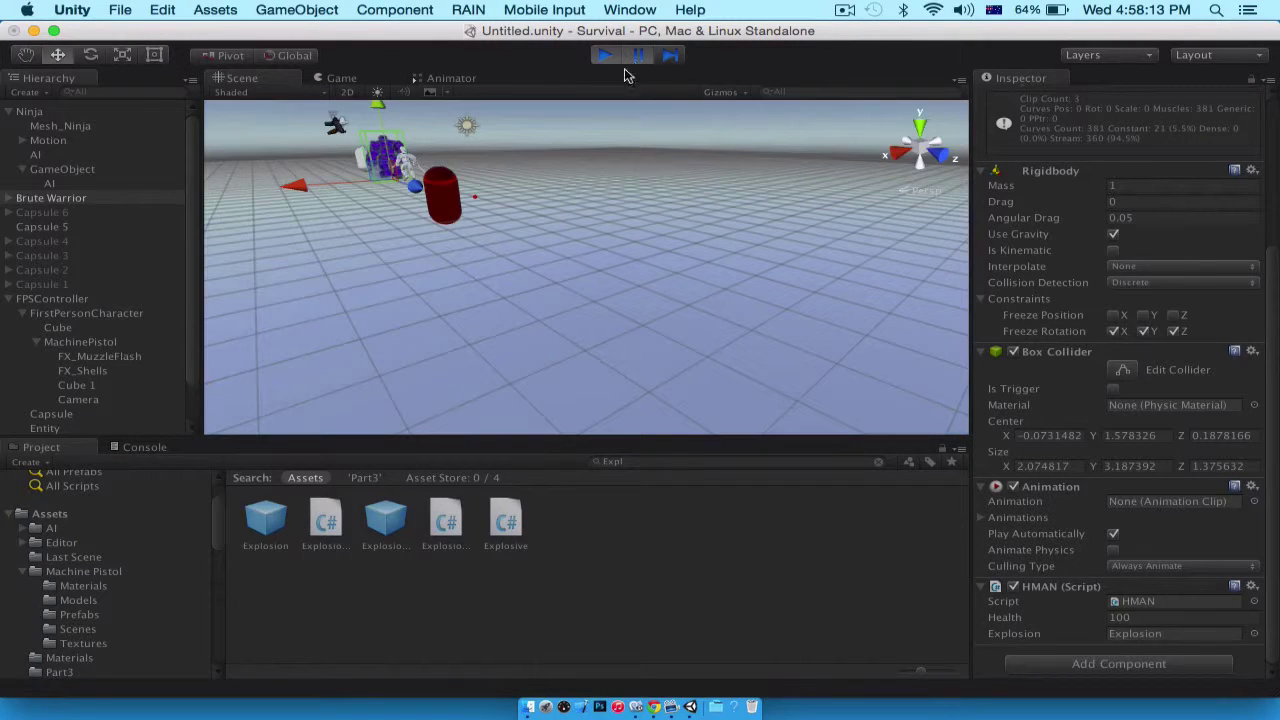
Deactivate Brute Warrior in the paused game, resume play to test the Ninja alone, and stop the play-test
click(40, 199)
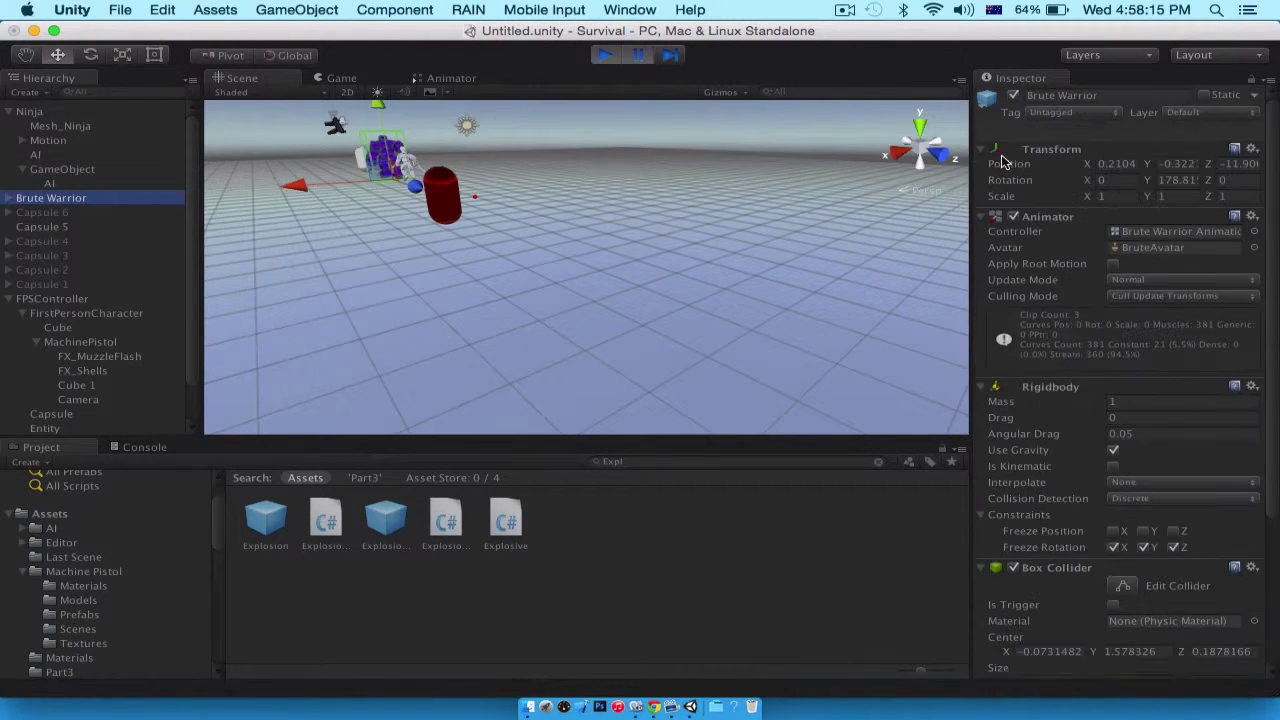
click(1012, 96)
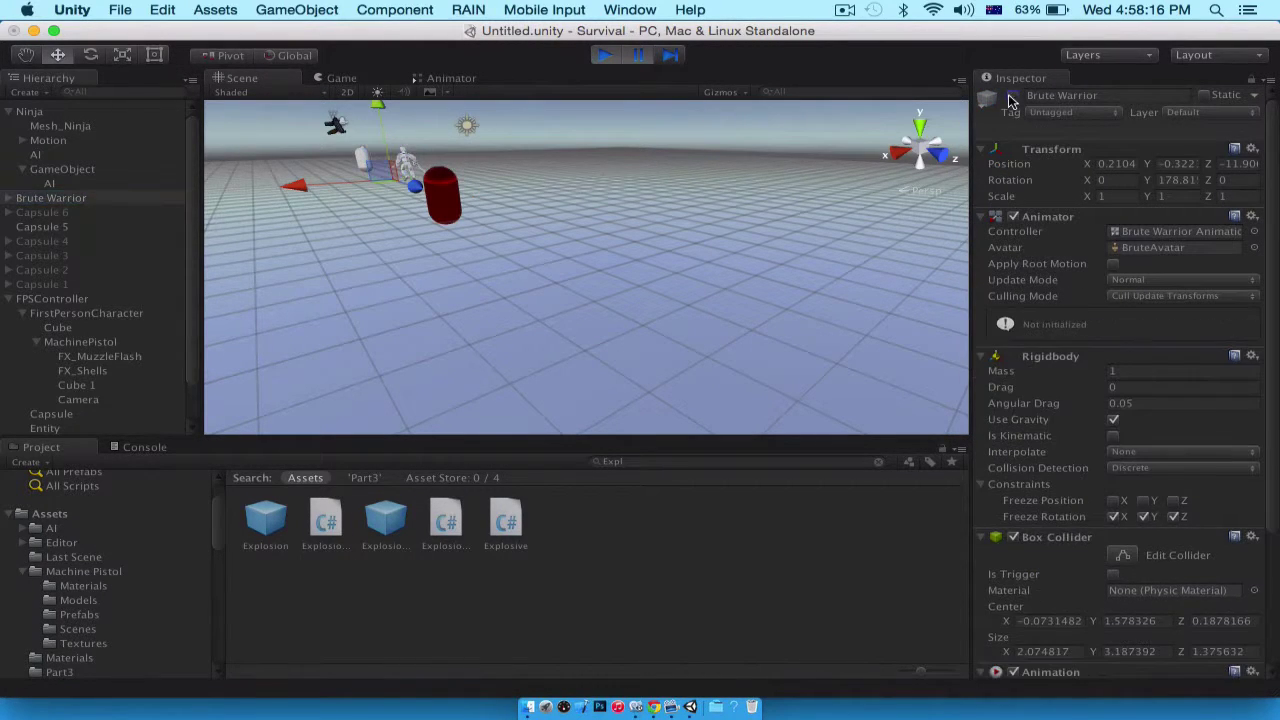
click(606, 55)
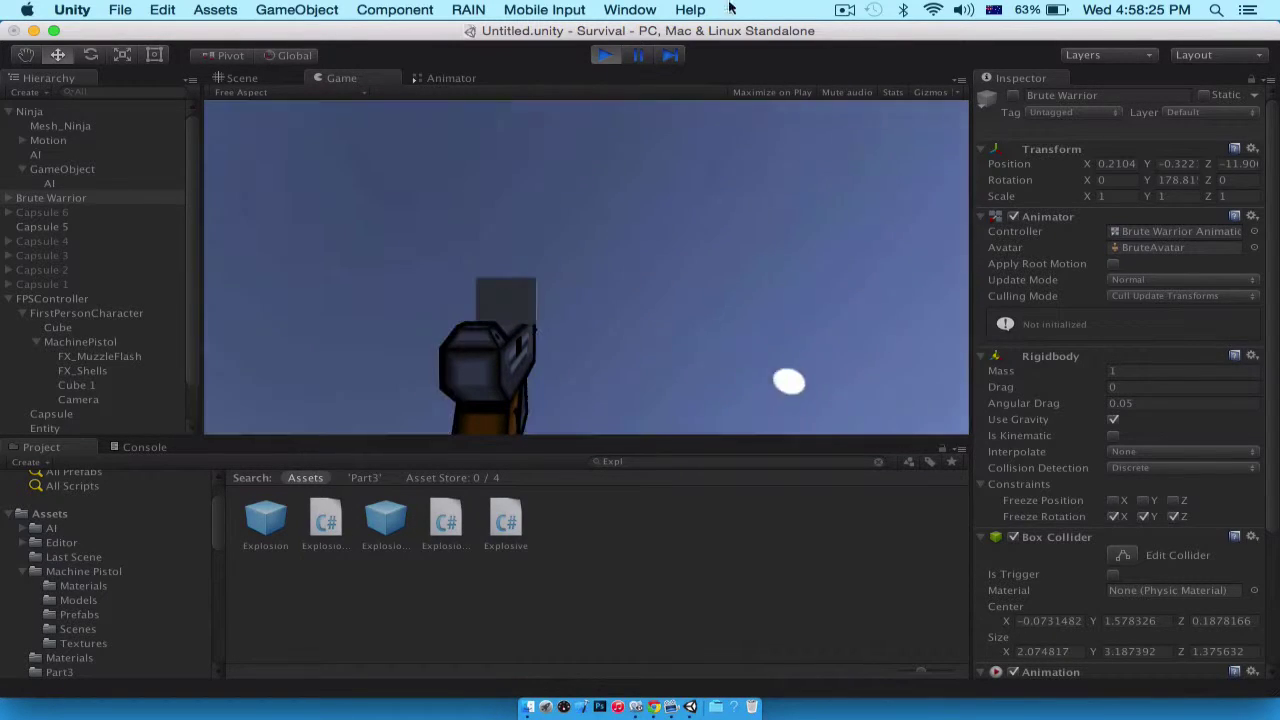
click(603, 56)
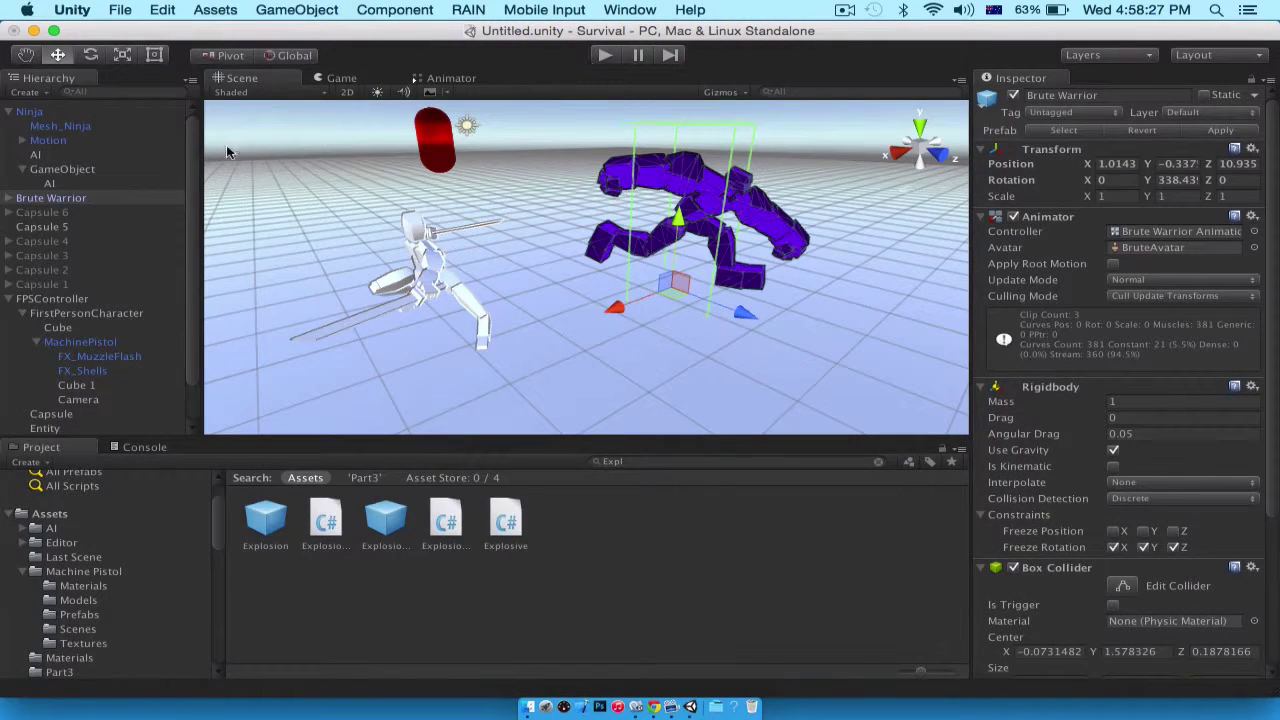
Edit Ninja's Box Collider in the scene, reducing its Z size to about 1.86
click(85, 199)
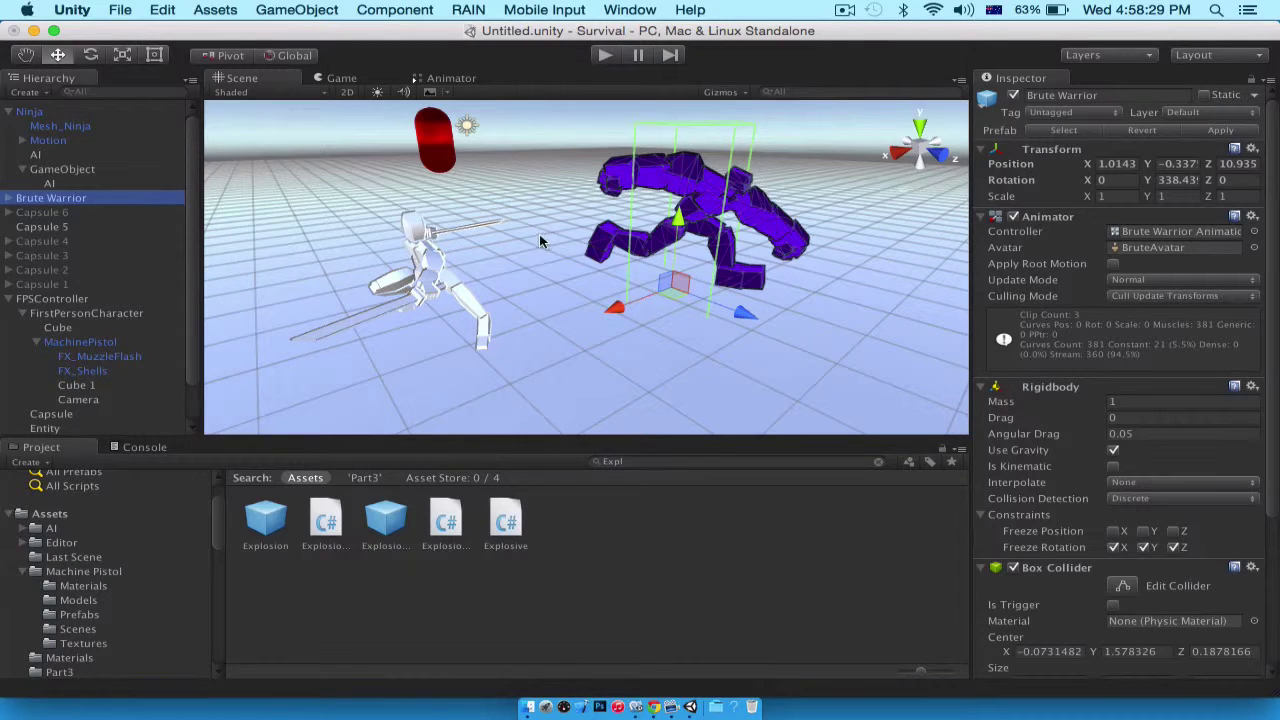
click(69, 113)
scroll(448, 245, up, 3)
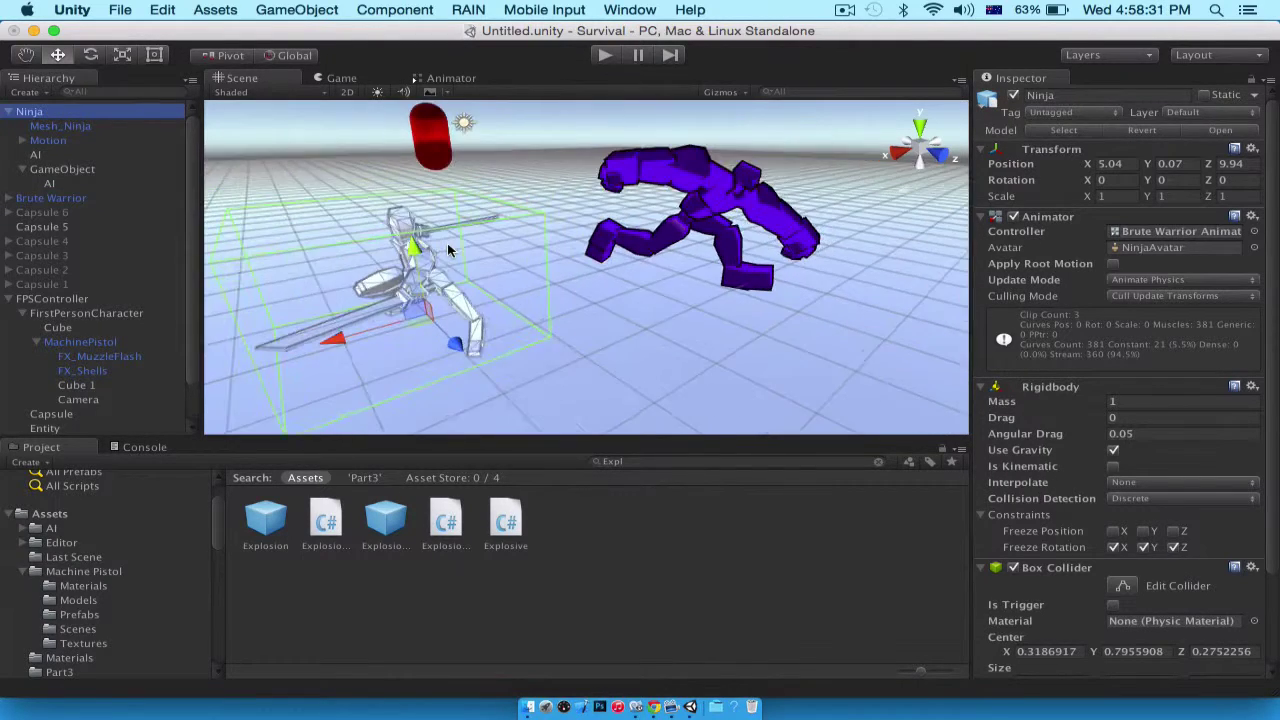
alt+drag(439, 266, 741, 199)
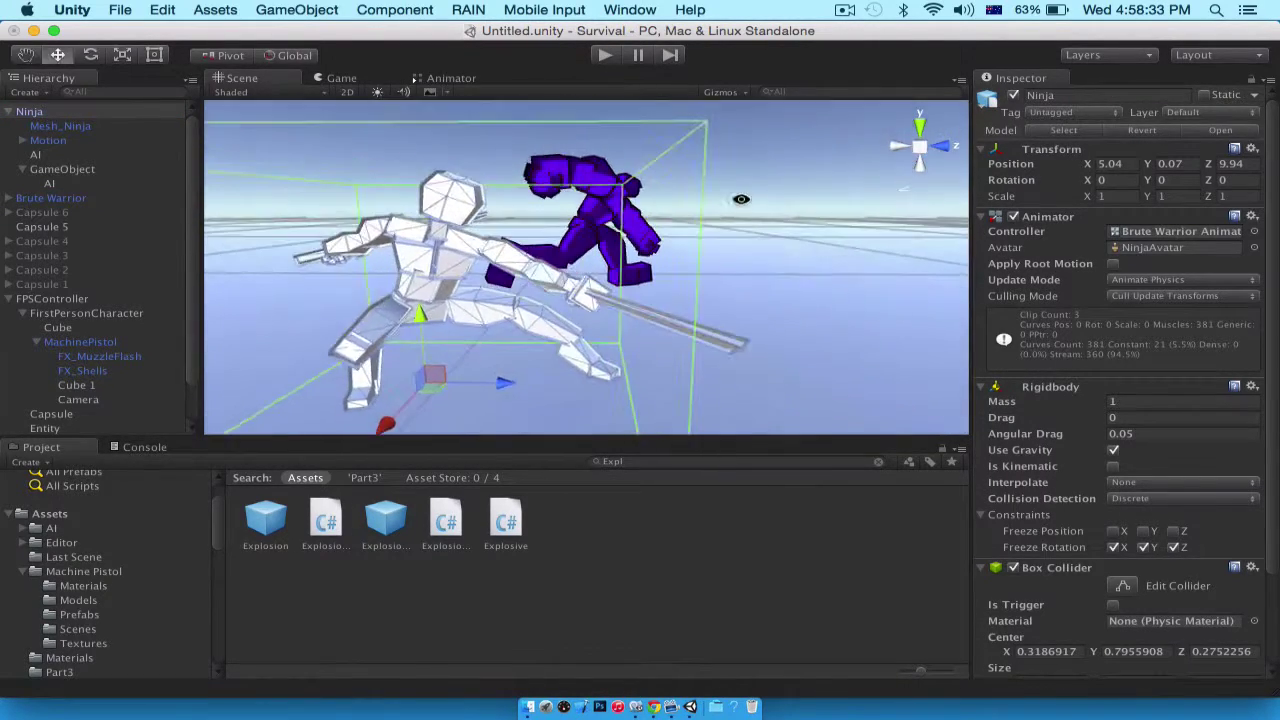
scroll(1118, 461, down, 2)
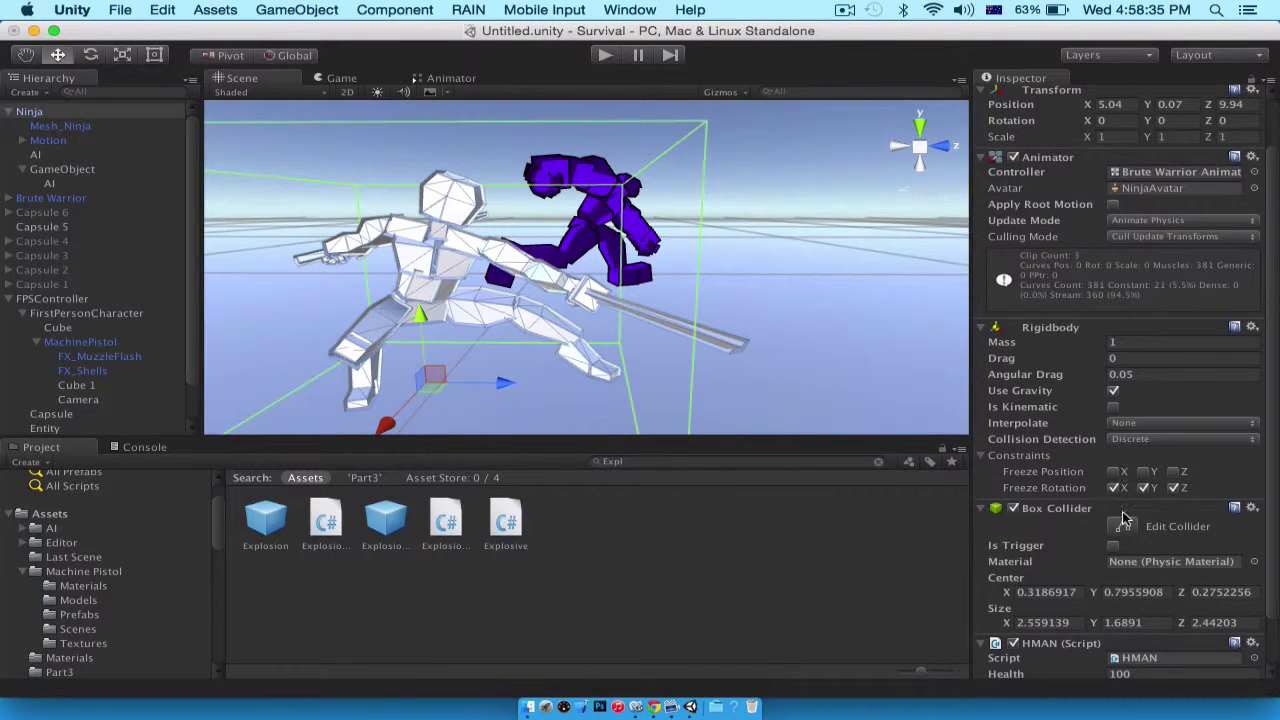
click(1122, 528)
scroll(657, 340, down, 5)
scroll(657, 341, up, 5)
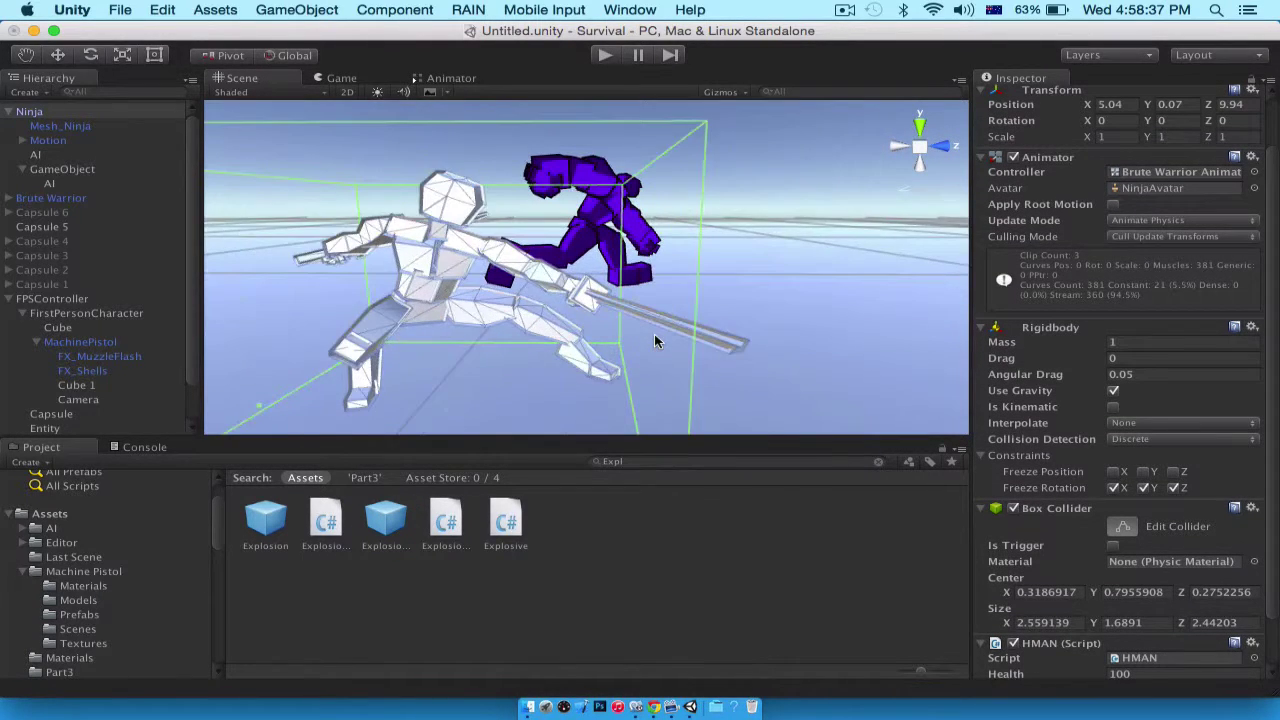
scroll(655, 341, down, 3)
alt+drag(657, 324, 479, 287)
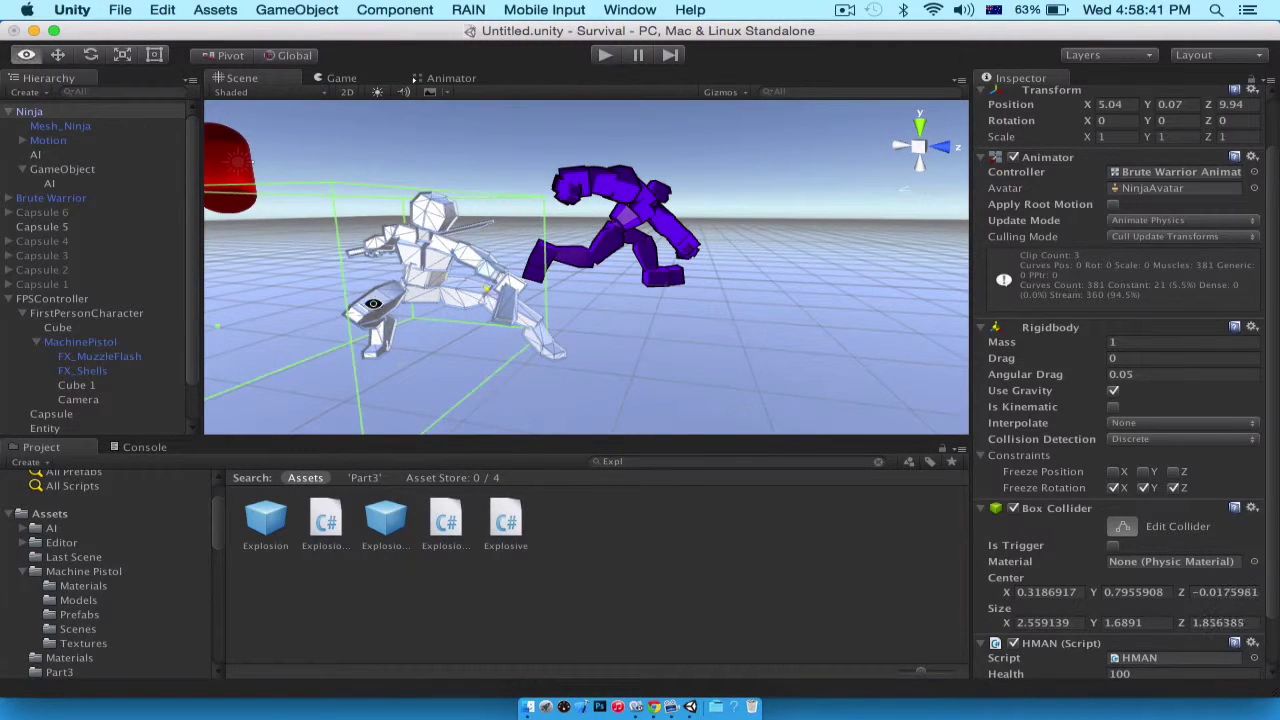
Fit Ninja's Box Collider closer to the body in the scene, bringing its center to about X 0.07 and Z 0.17
alt+drag(371, 303, 530, 290)
click(533, 290)
click(601, 280)
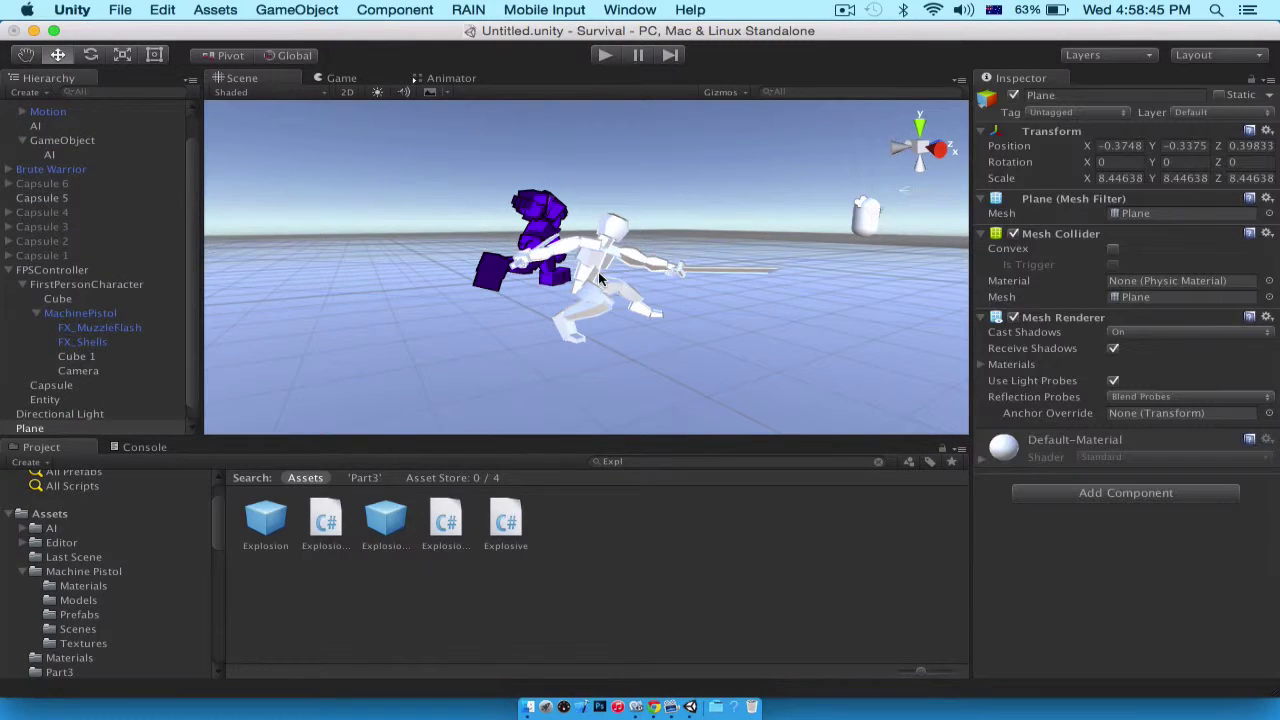
click(587, 279)
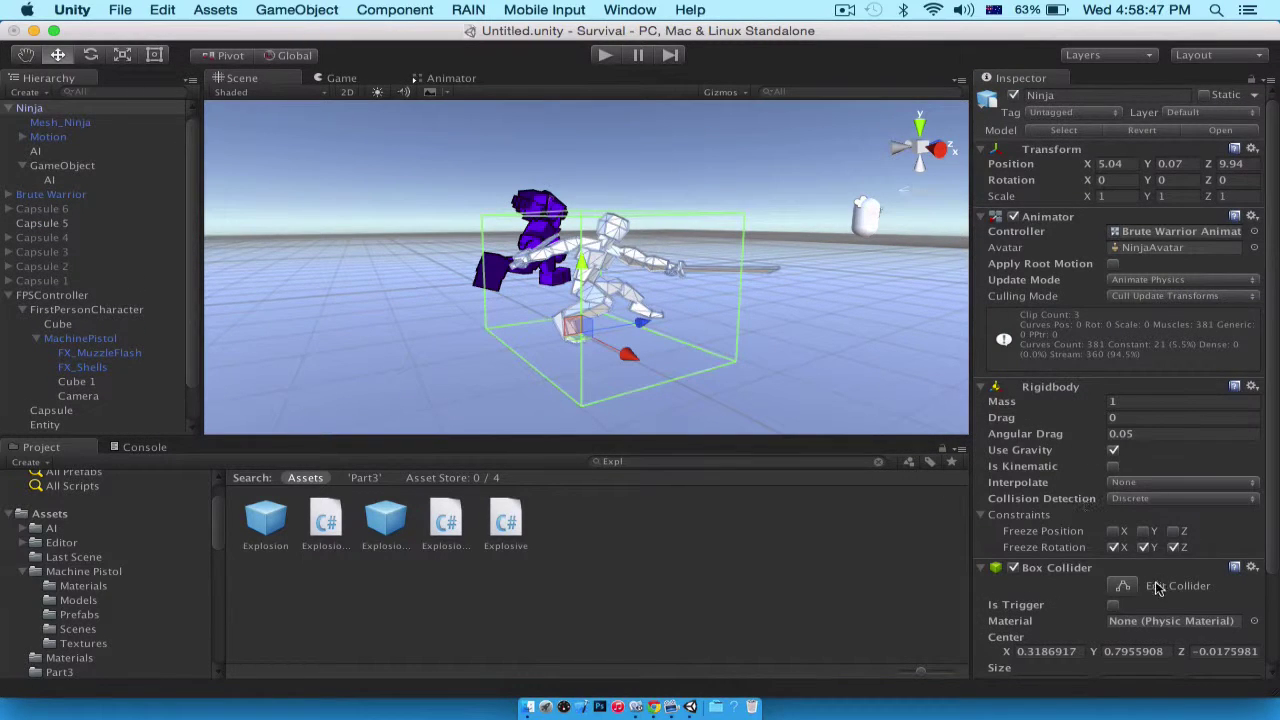
click(1123, 586)
drag(515, 290, 652, 386)
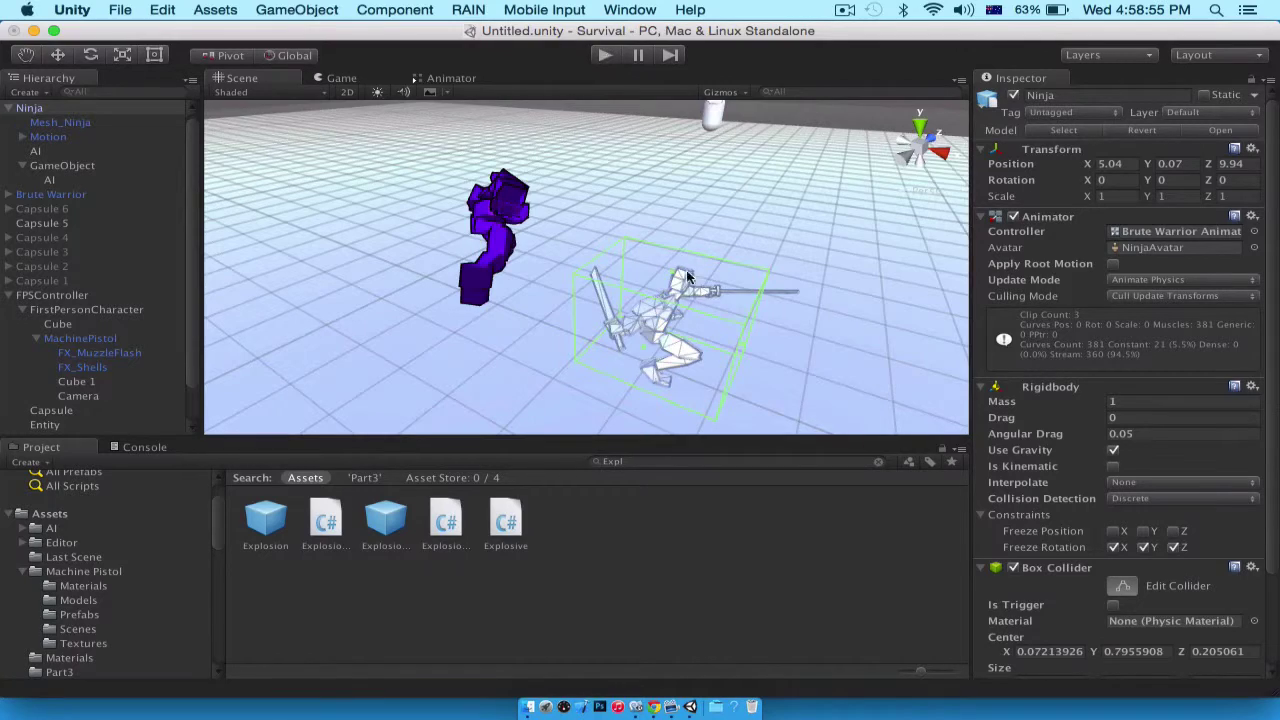
alt+drag(687, 277, 318, 203)
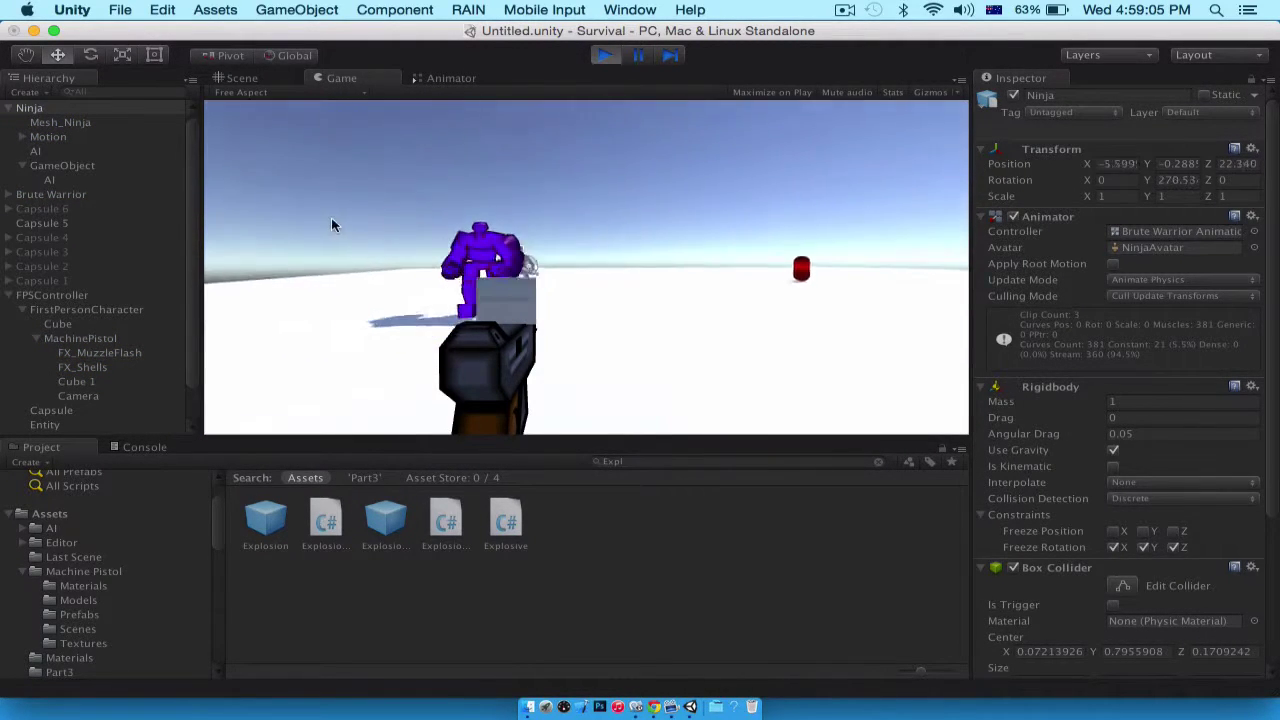
Play-test the resized Ninja collider by shooting at the enemies, and stop the game
click(320, 224)
drag(320, 218, 308, 215)
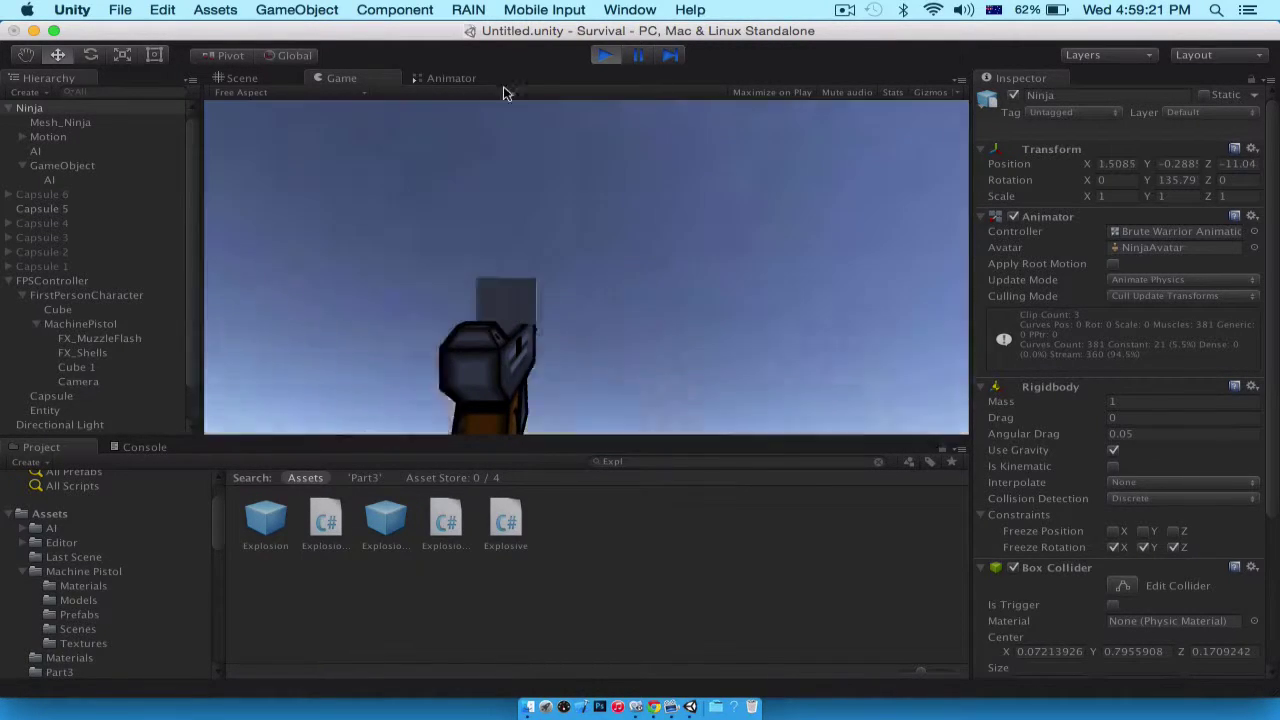
click(605, 57)
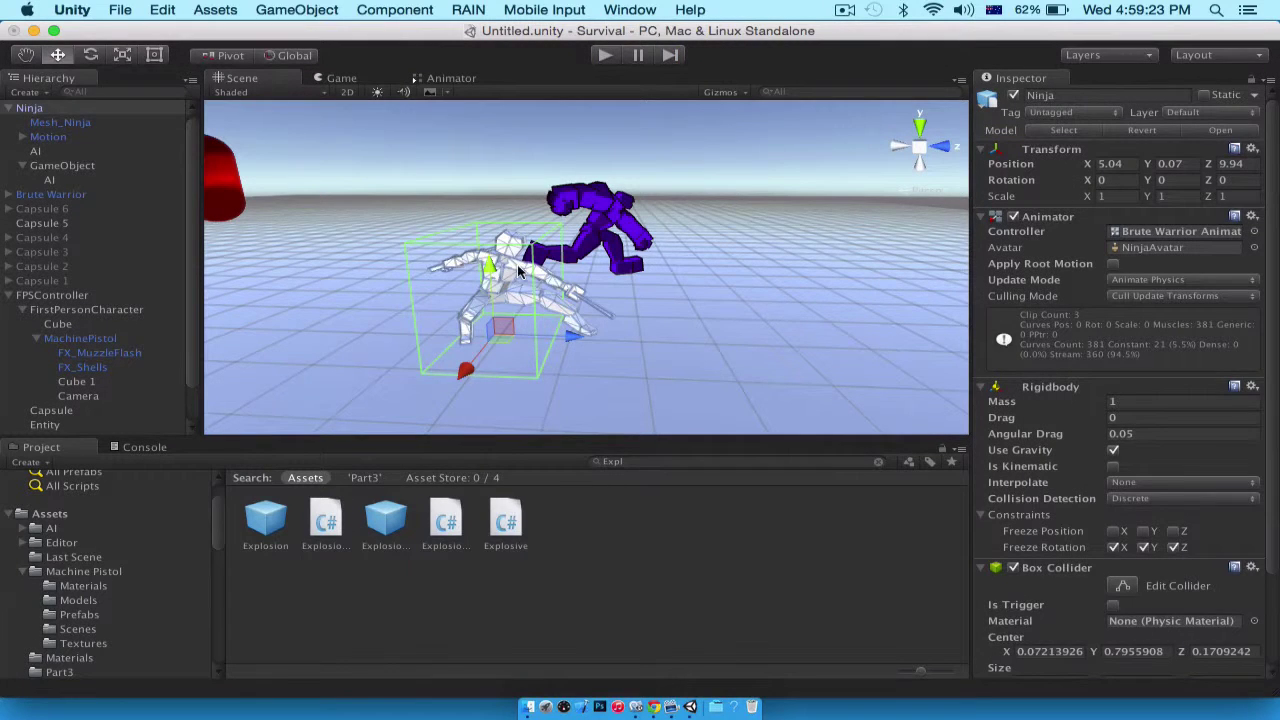
Set the Anim reference of the Should Kill Checker on Ninja's nested AI to the Ninja animator
click(518, 270)
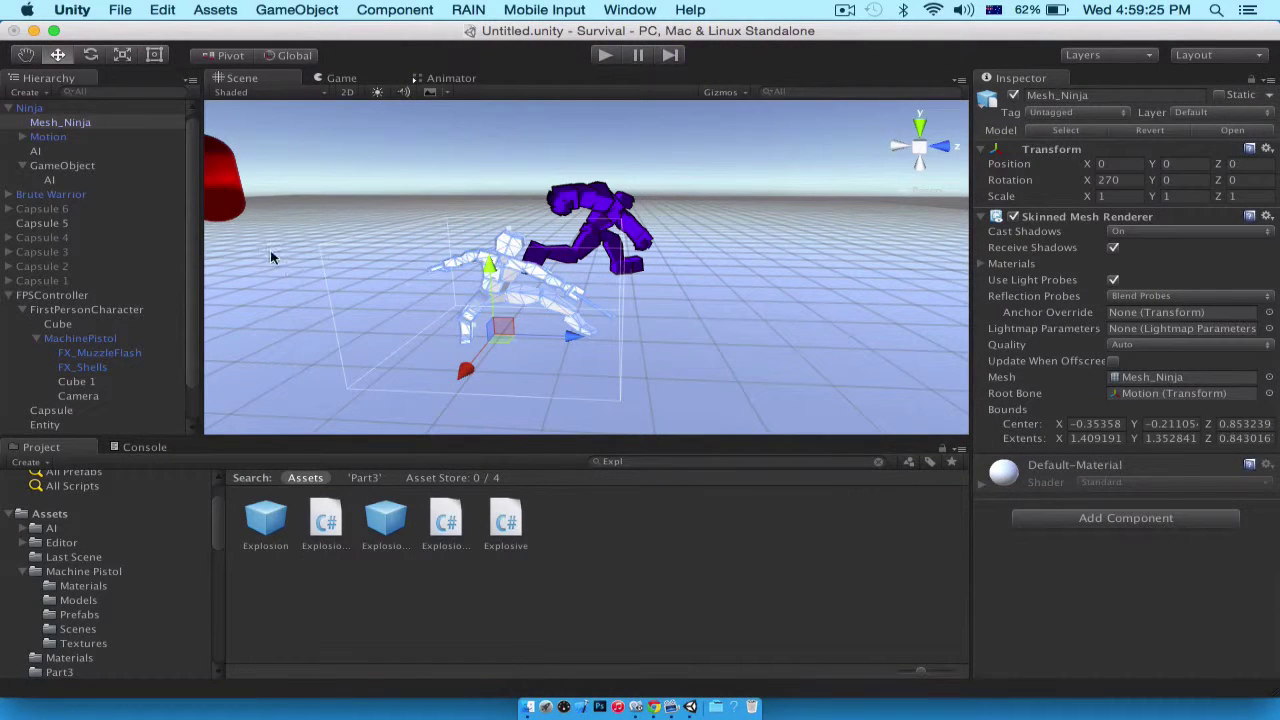
click(95, 180)
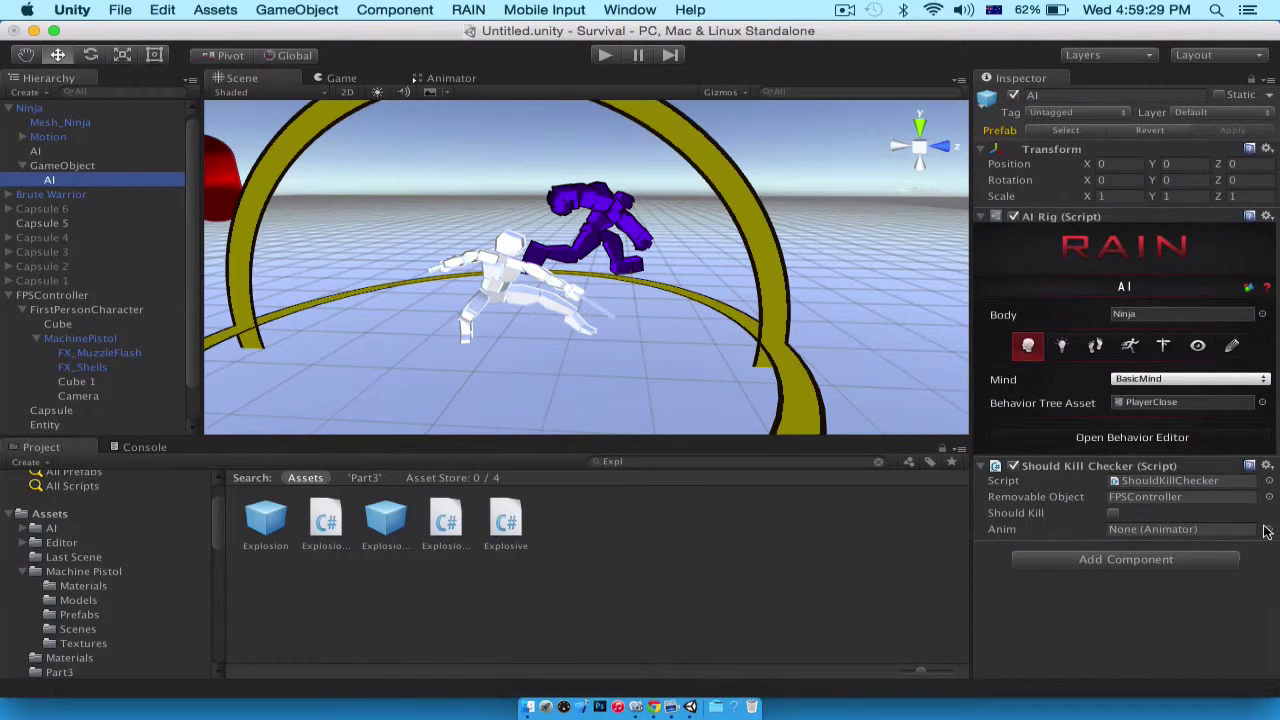
click(1268, 530)
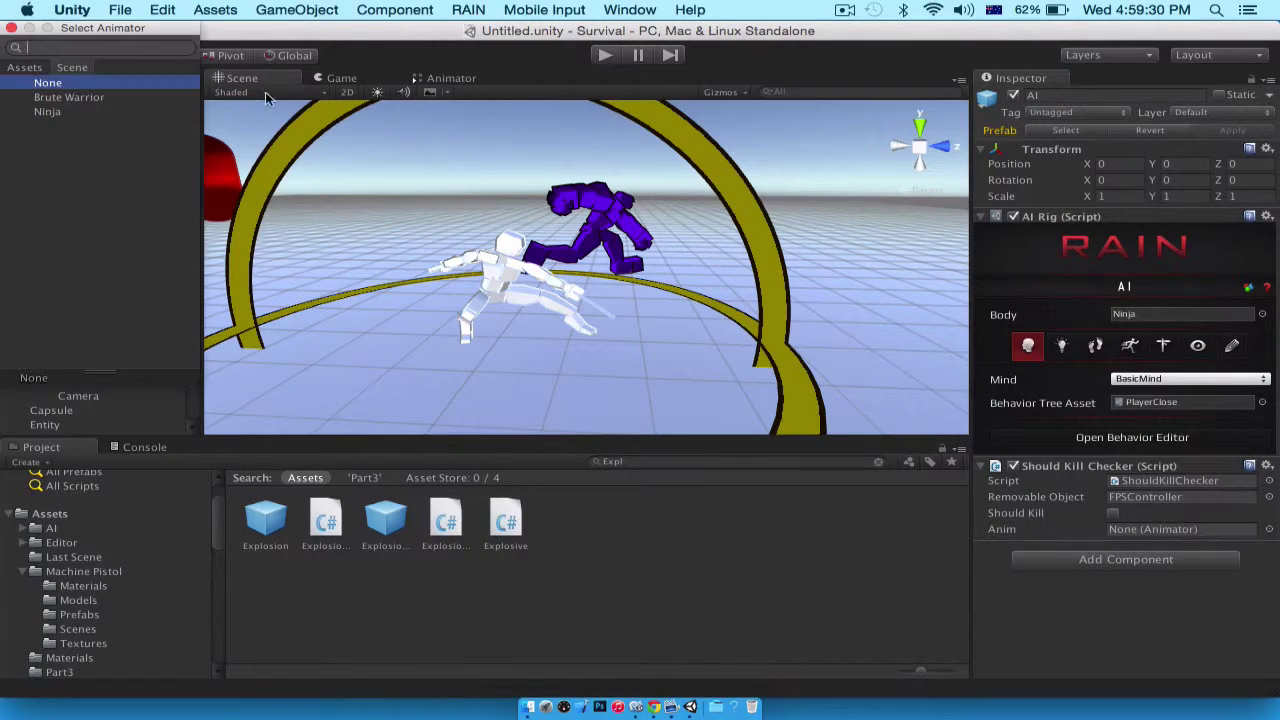
double_click(63, 111)
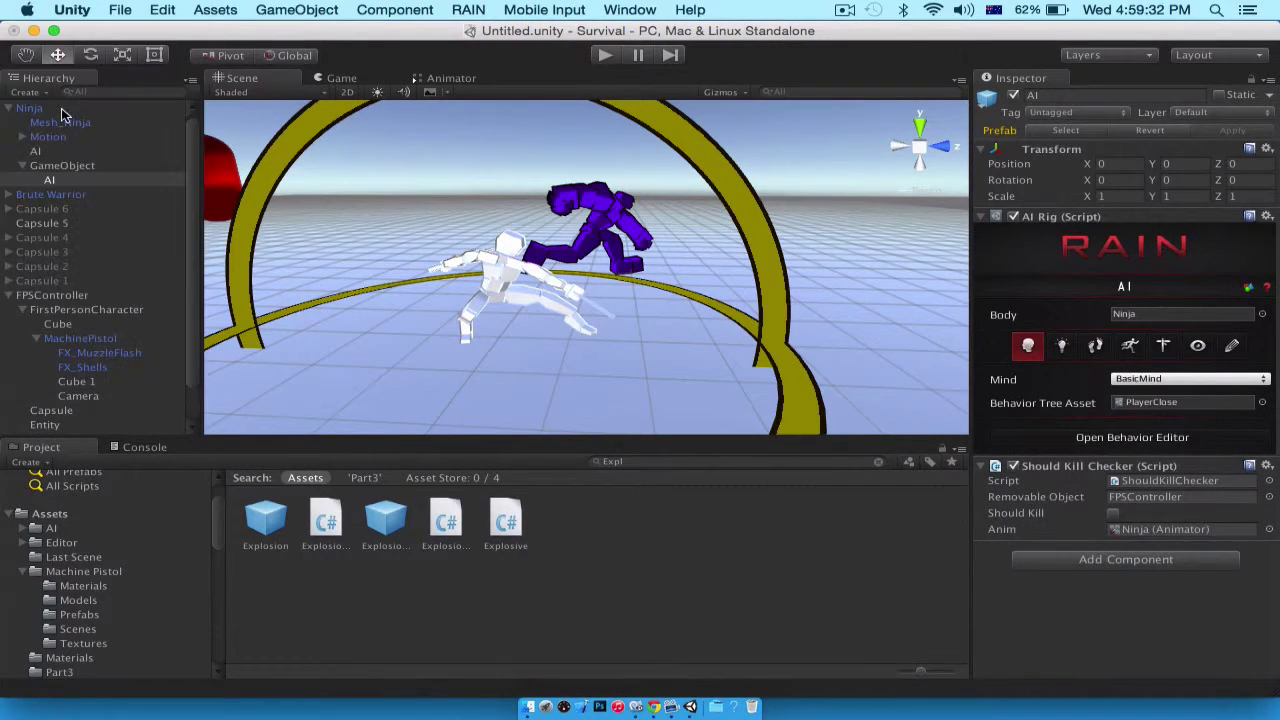
Play-test the Ninja's attack with its animator assigned, shooting at both enemies, and stop the game
click(604, 54)
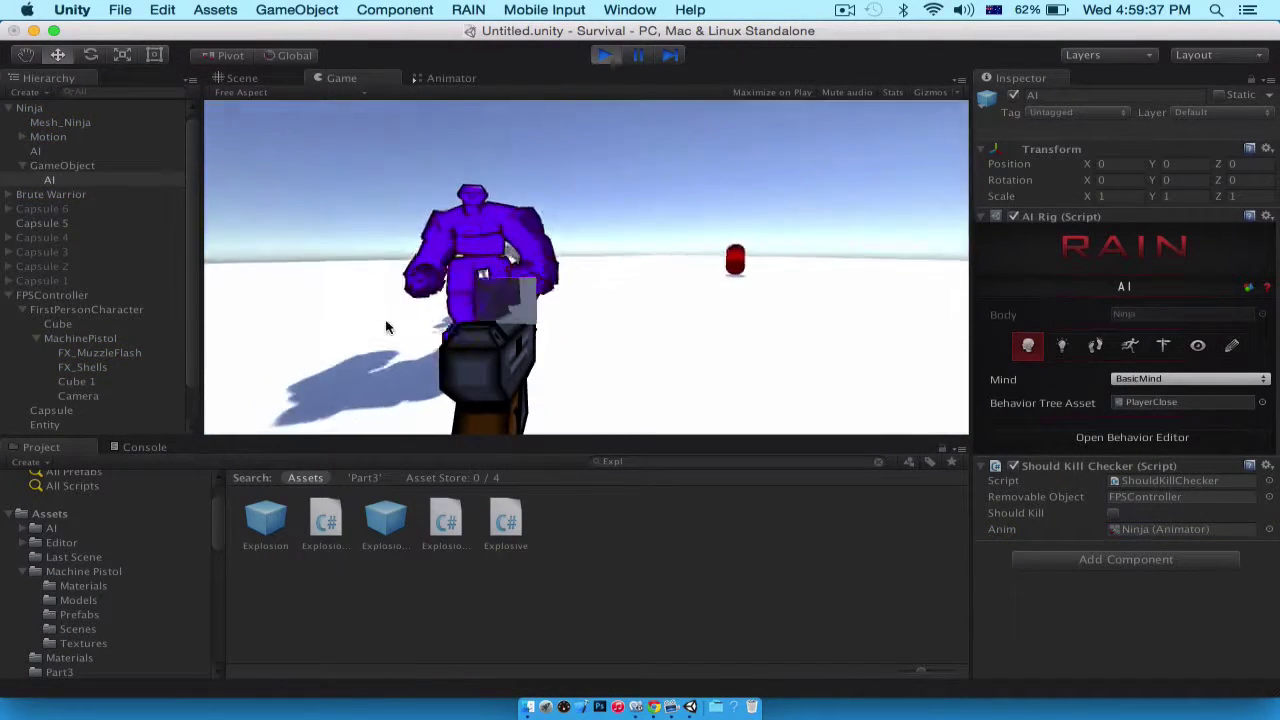
click(343, 321)
drag(342, 315, 342, 311)
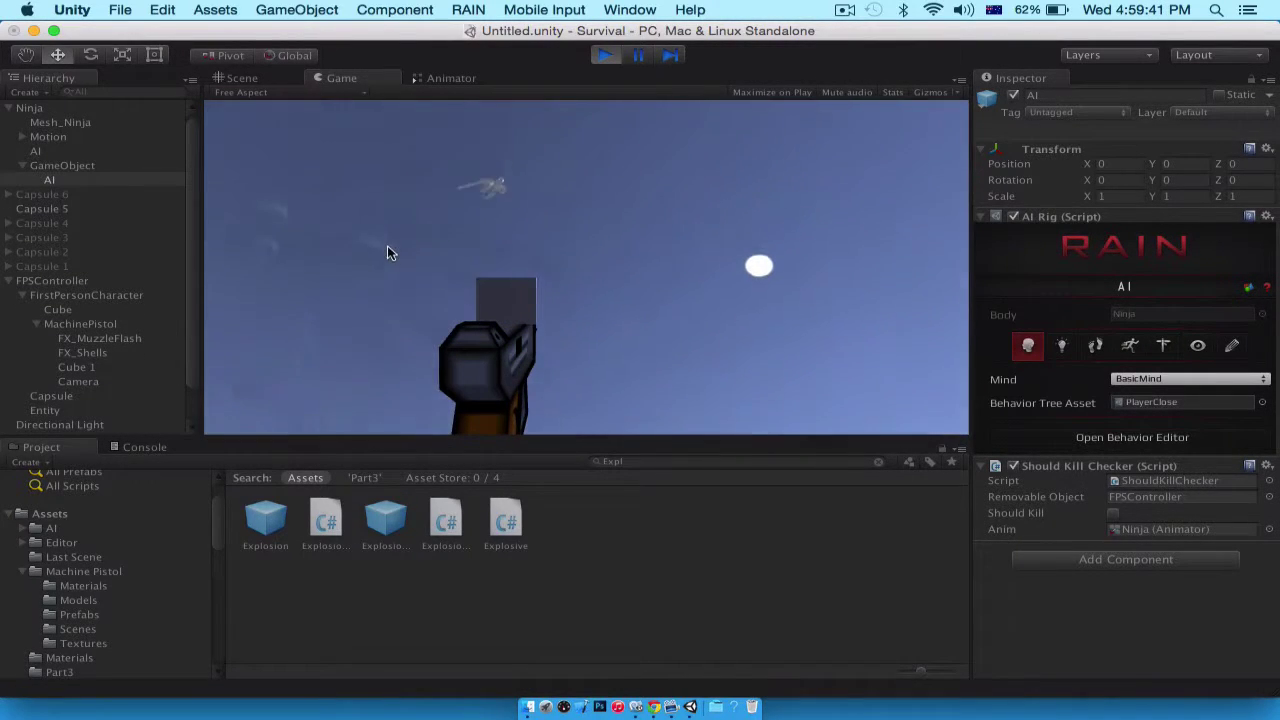
click(391, 250)
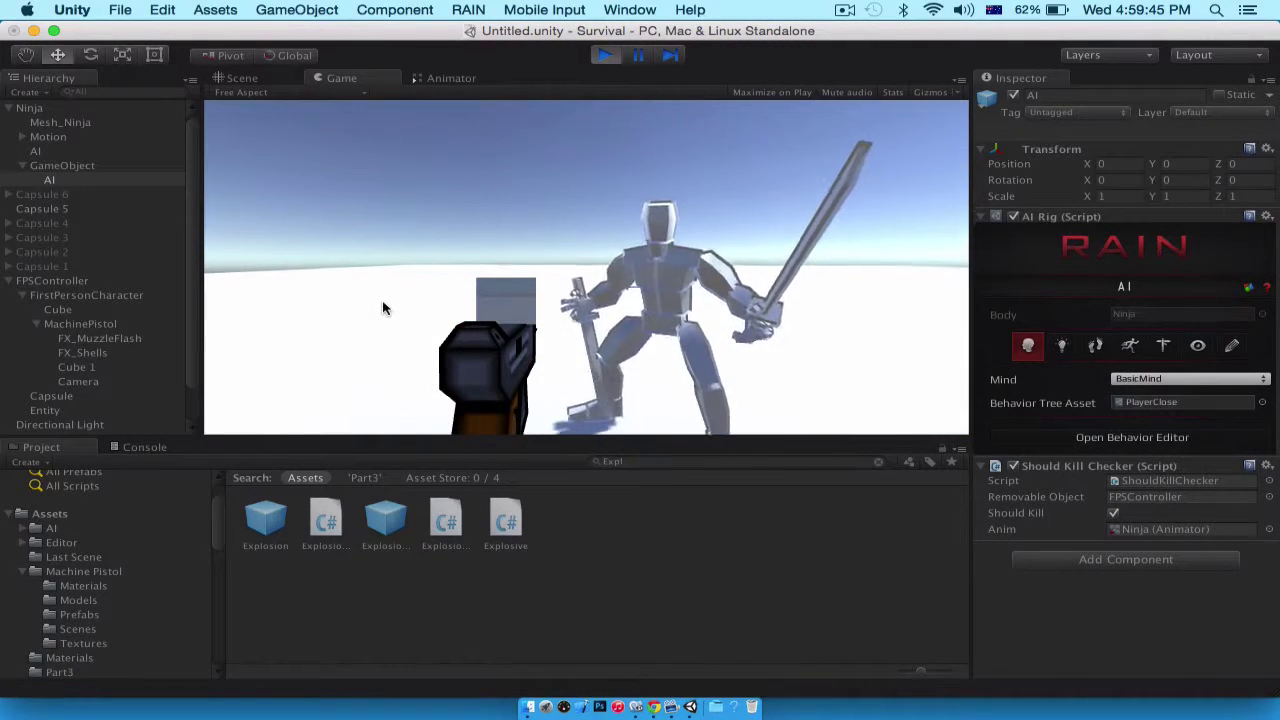
click(605, 52)
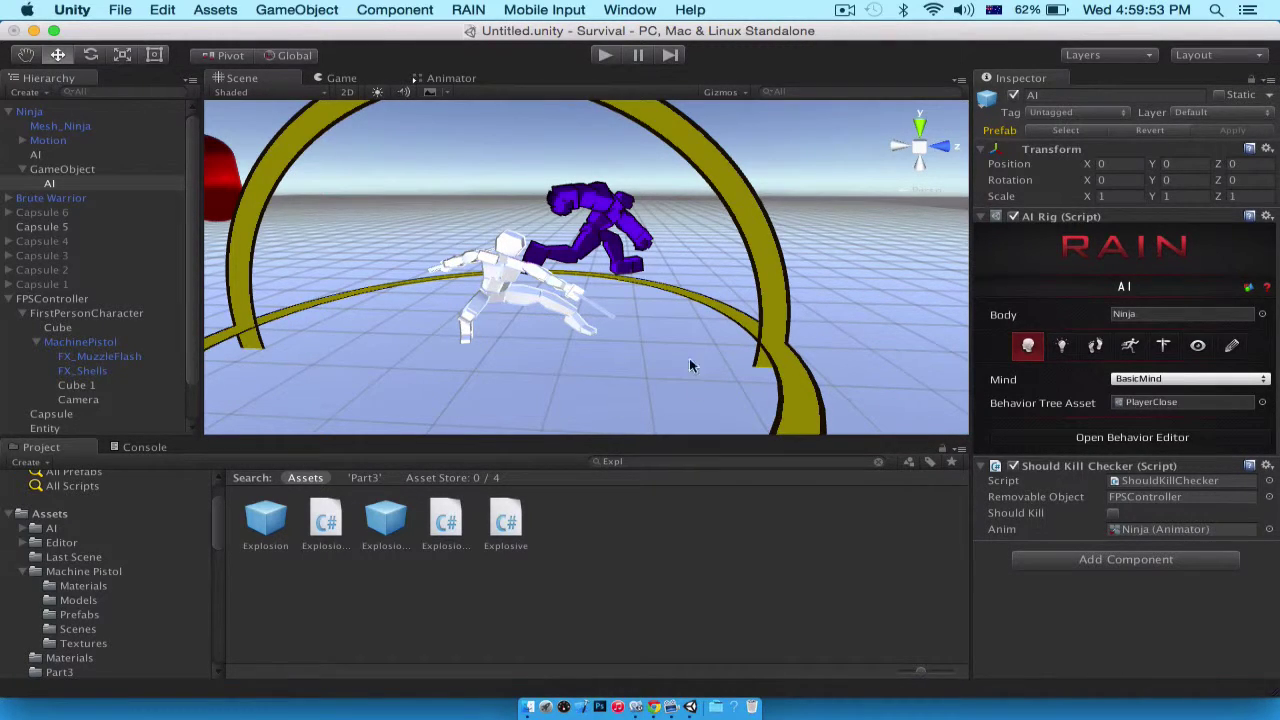
Clear the project search by showing the contents of the root Assets folder
click(133, 510)
scroll(770, 566, down, 2)
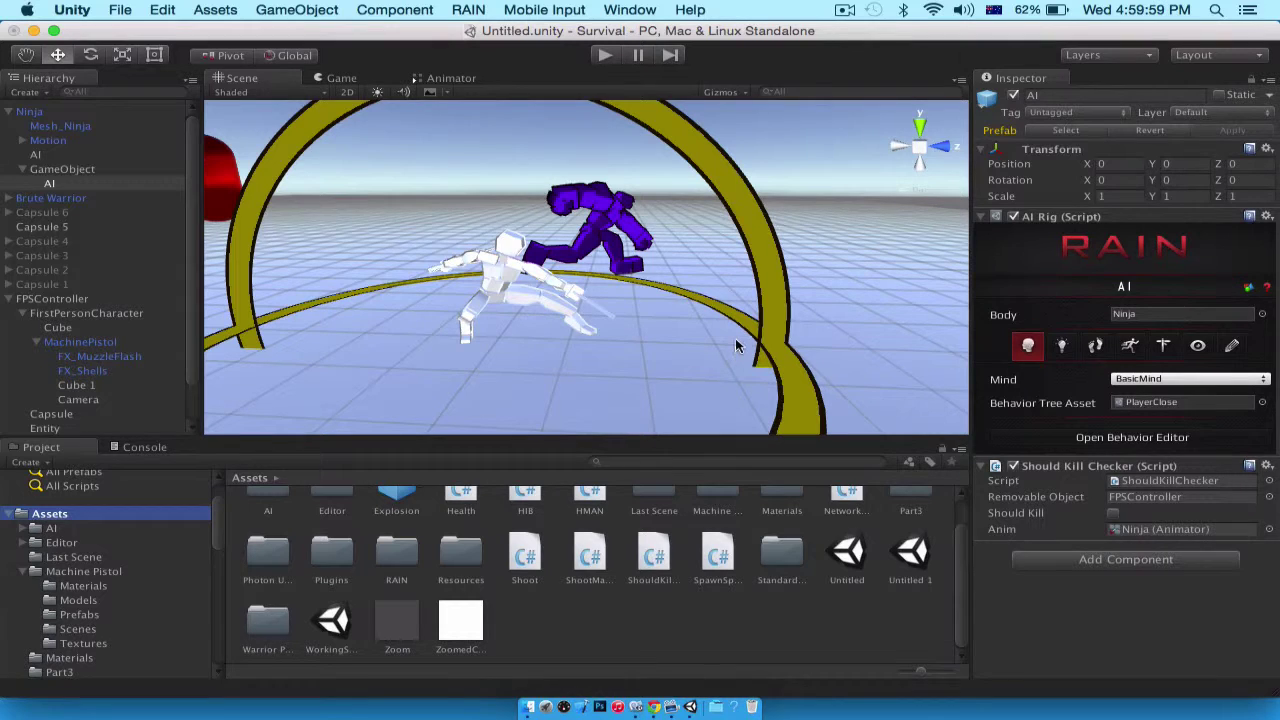
click(845, 11)
click(848, 14)
Duplicate Ninja and Brute Warrior together three times and spread the copies across the plane
scroll(866, 229, down, 4)
alt+drag(776, 161, 426, 292)
click(520, 274)
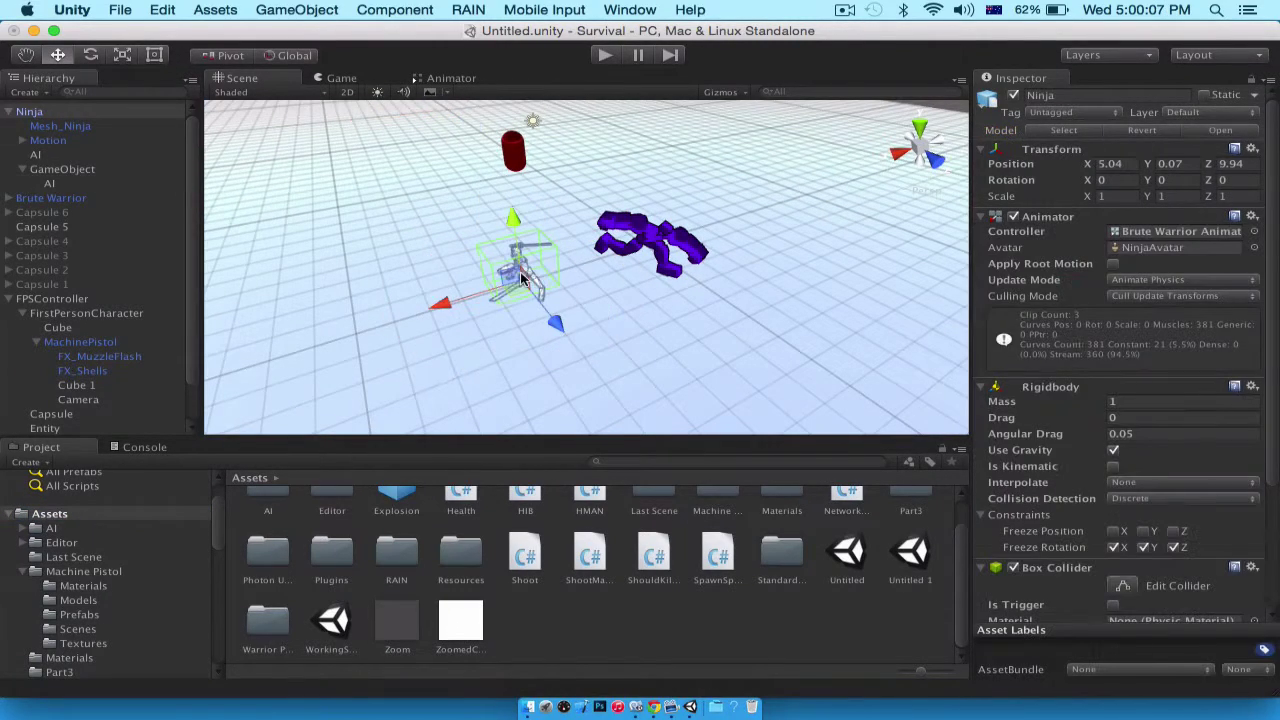
shift+click(642, 247)
key(super+d)
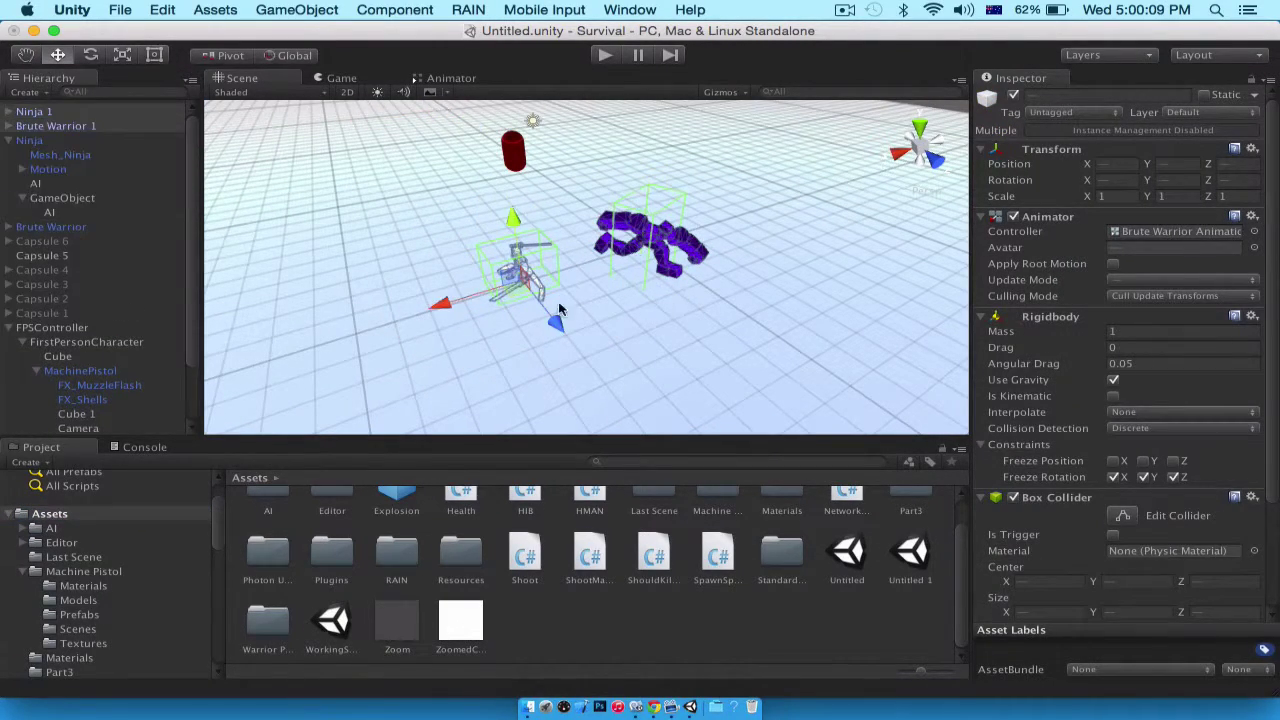
drag(553, 321, 303, 323)
key(super+d)
key(super+d)
drag(263, 350, 276, 393)
Play-test the larger group of Ninjas and Brute Warriors, shooting at them until they attack, and stop the game
click(606, 56)
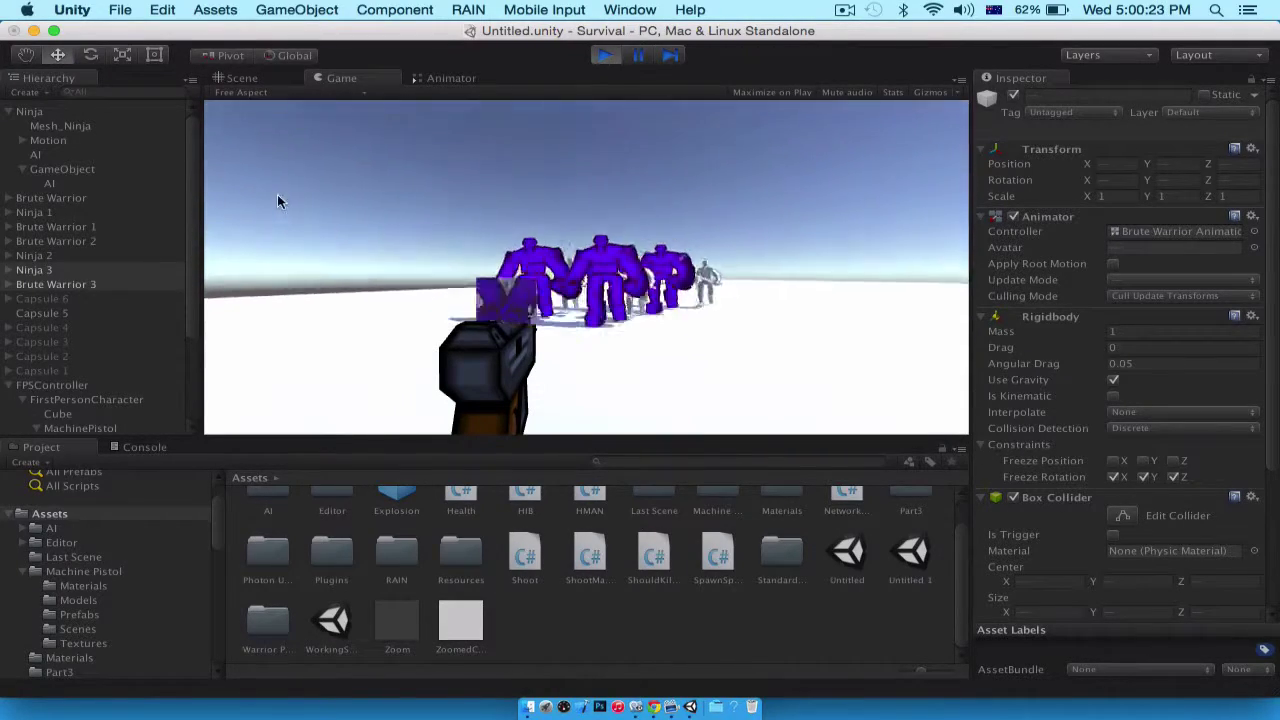
click(268, 195)
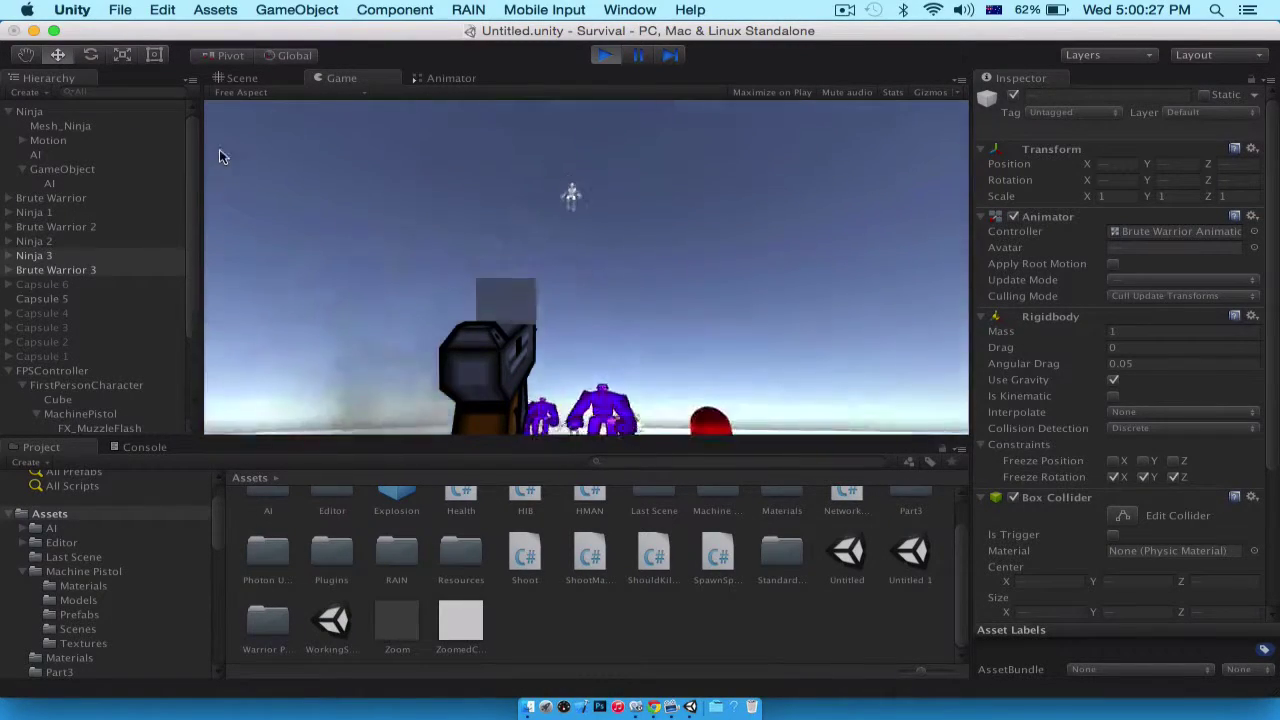
click(212, 176)
drag(202, 176, 109, 154)
click(128, 127)
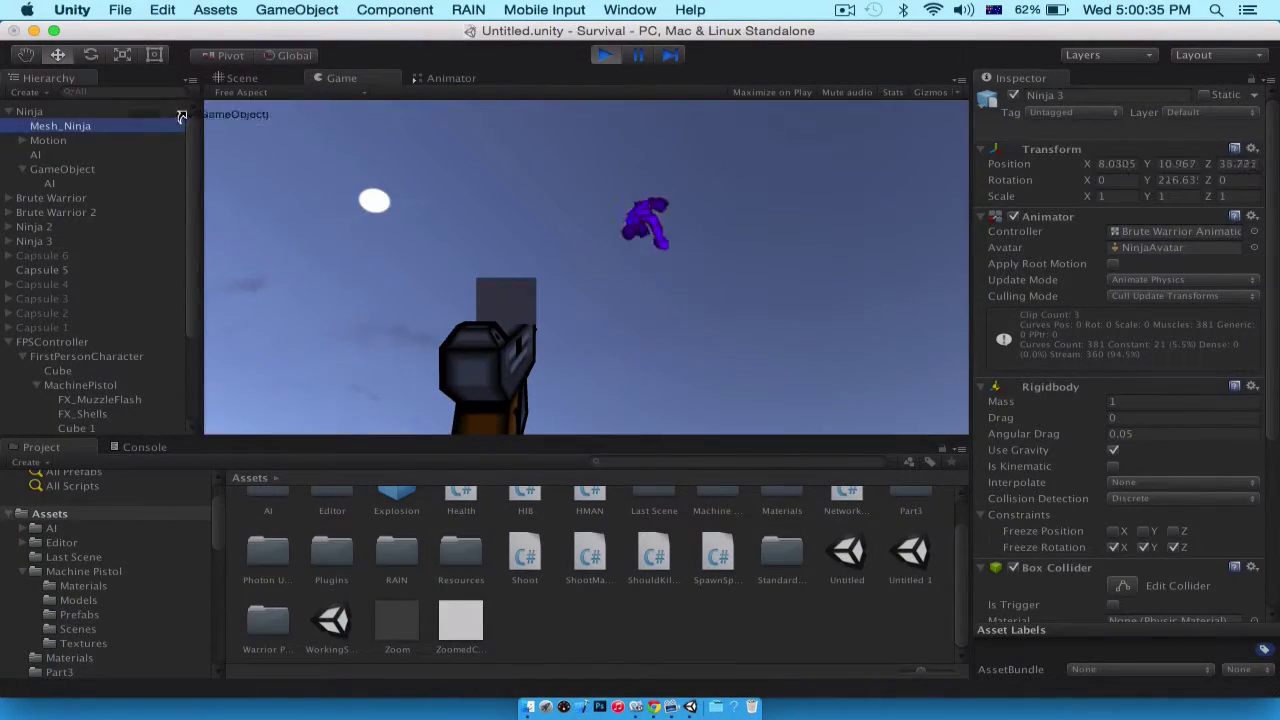
drag(450, 205, 599, 208)
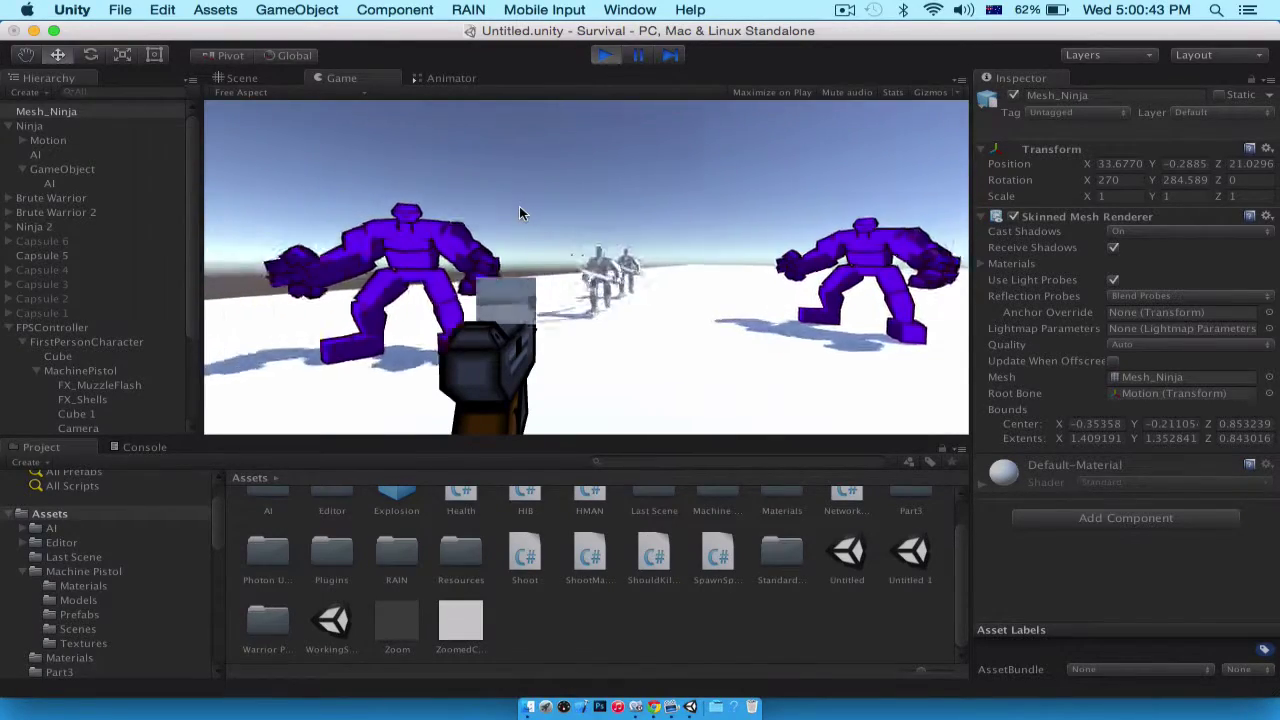
mouse_move(517, 211)
mouse_down()
mouse_move(475, 200)
mouse_move(448, 218)
mouse_up()
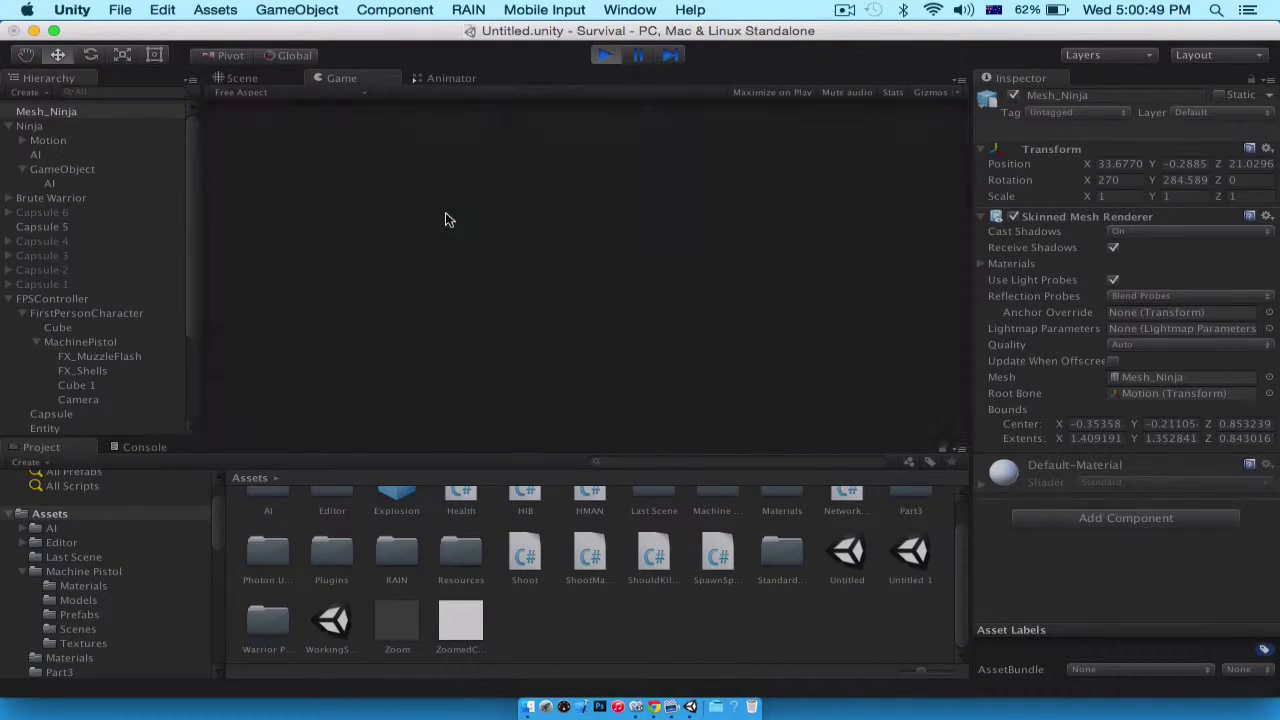
click(600, 58)
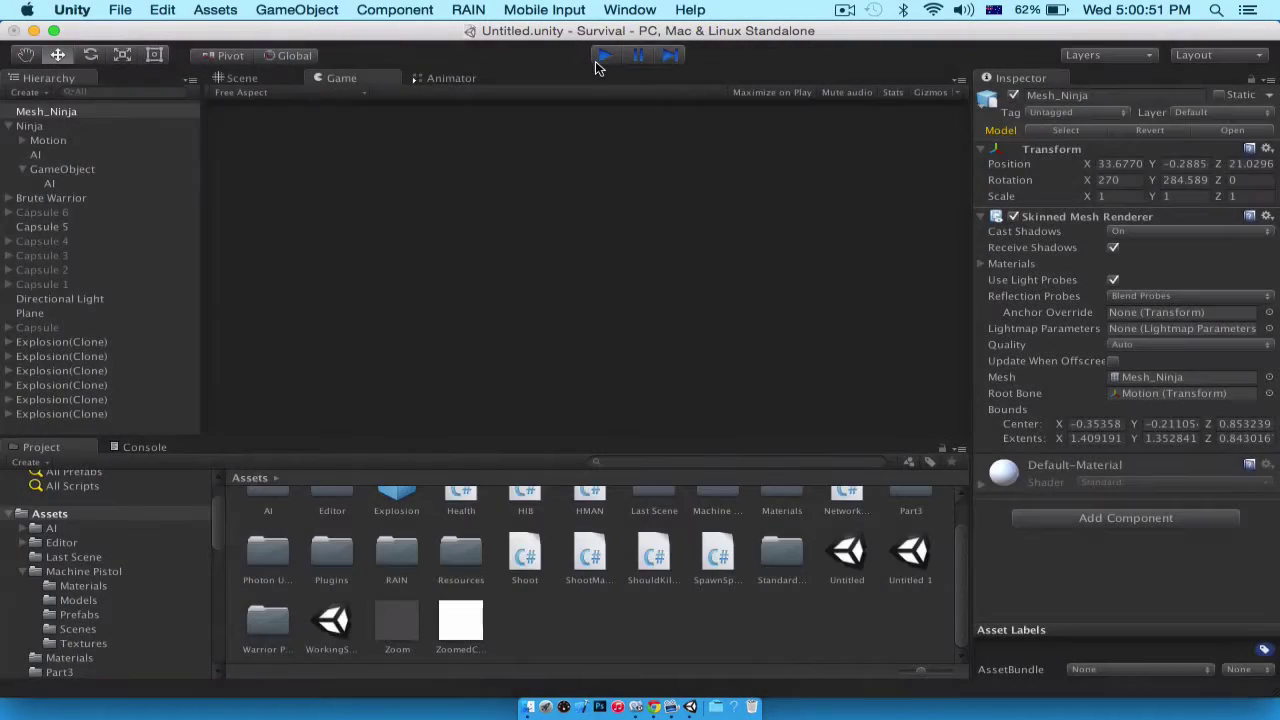
Switch to MonoDevelop and start a RemovableObject.GetComponent line below anim.SetBool in the Update method of ShouldKillChecker.cs
click(637, 705)
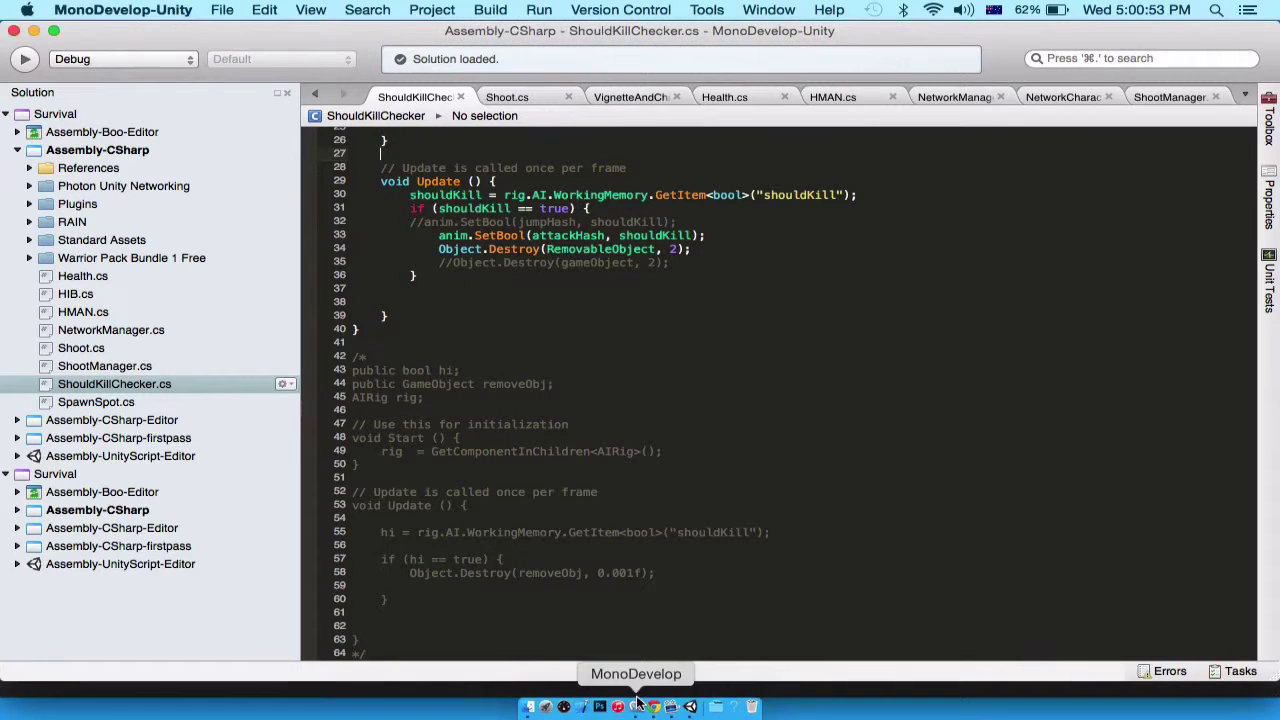
scroll(650, 505, up, 5)
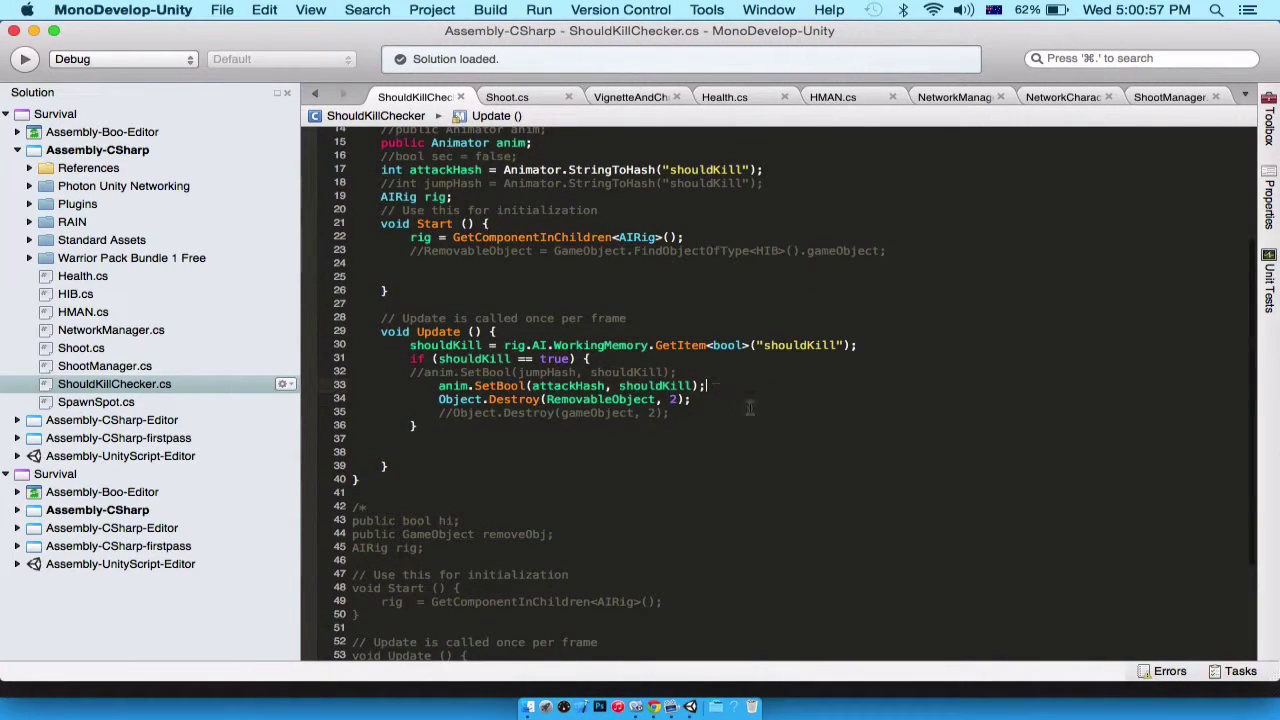
key(Return)
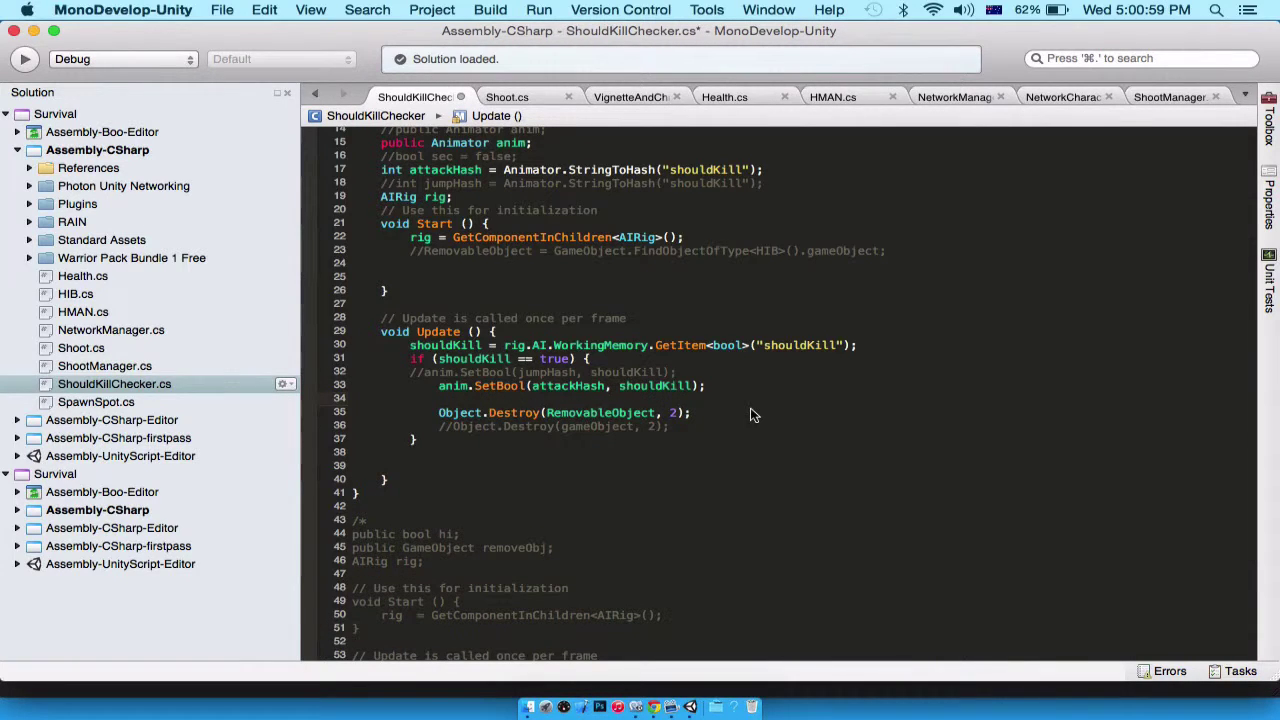
text(RemovableObject.)
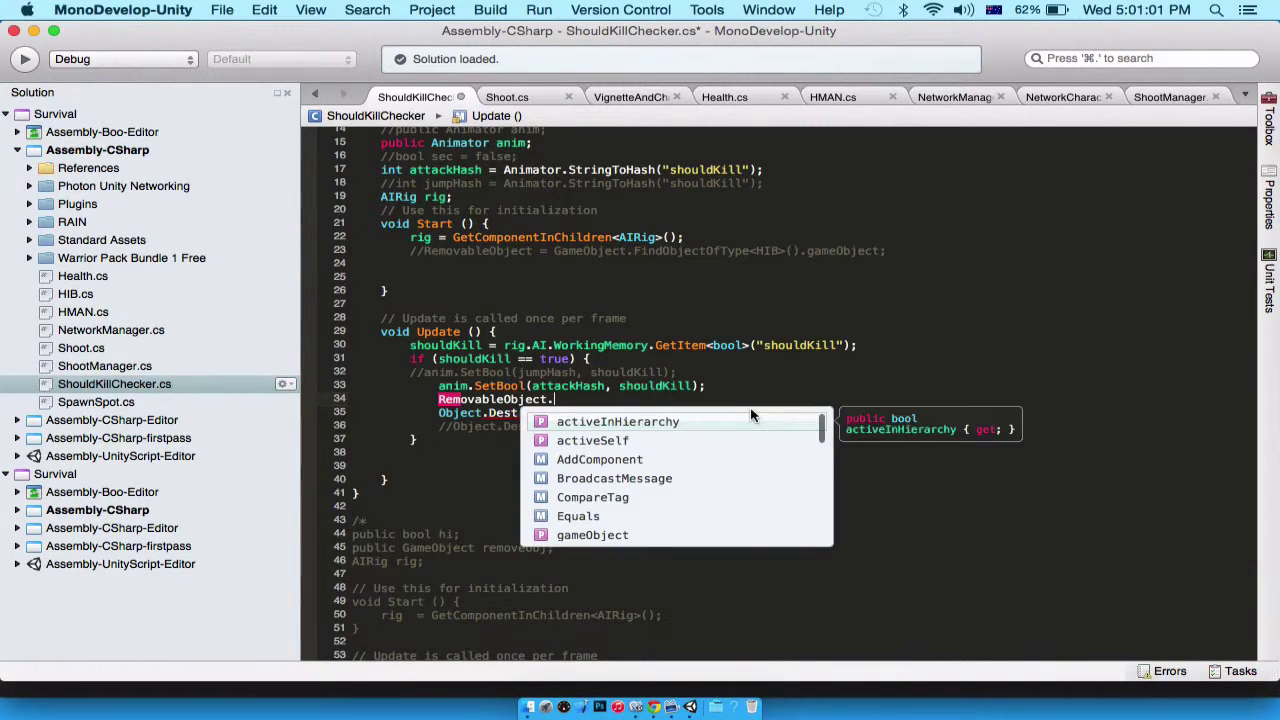
text(GetX)
key(BackSpace)
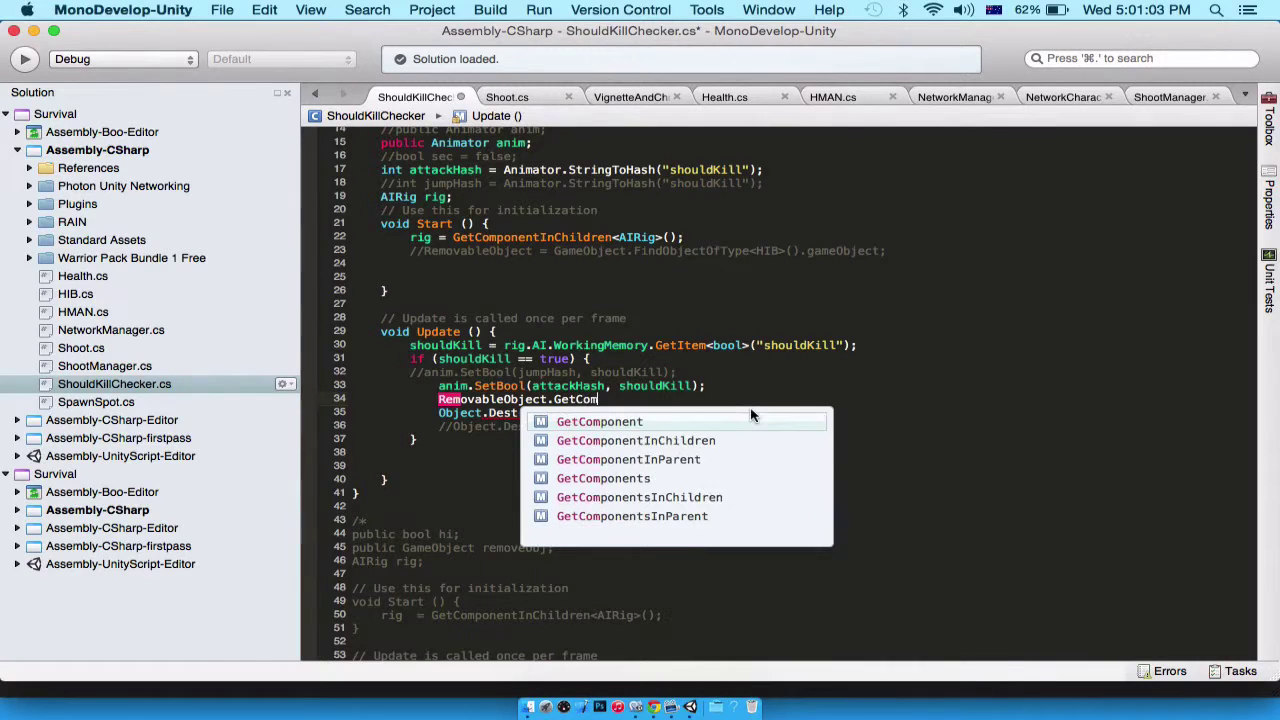
text(Component<P)
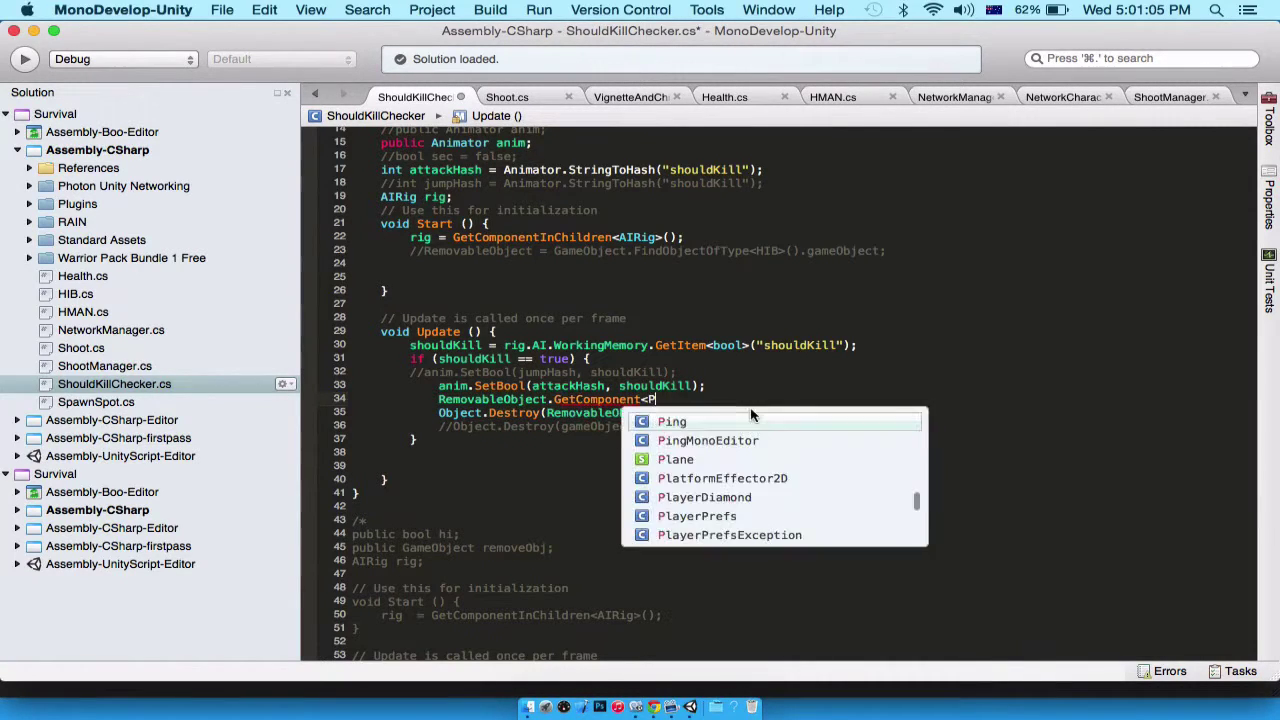
Replace the generic type bracket after GetComponent with an opening parenthesis and an empty string argument
key(BackSpace)
text(Fi)
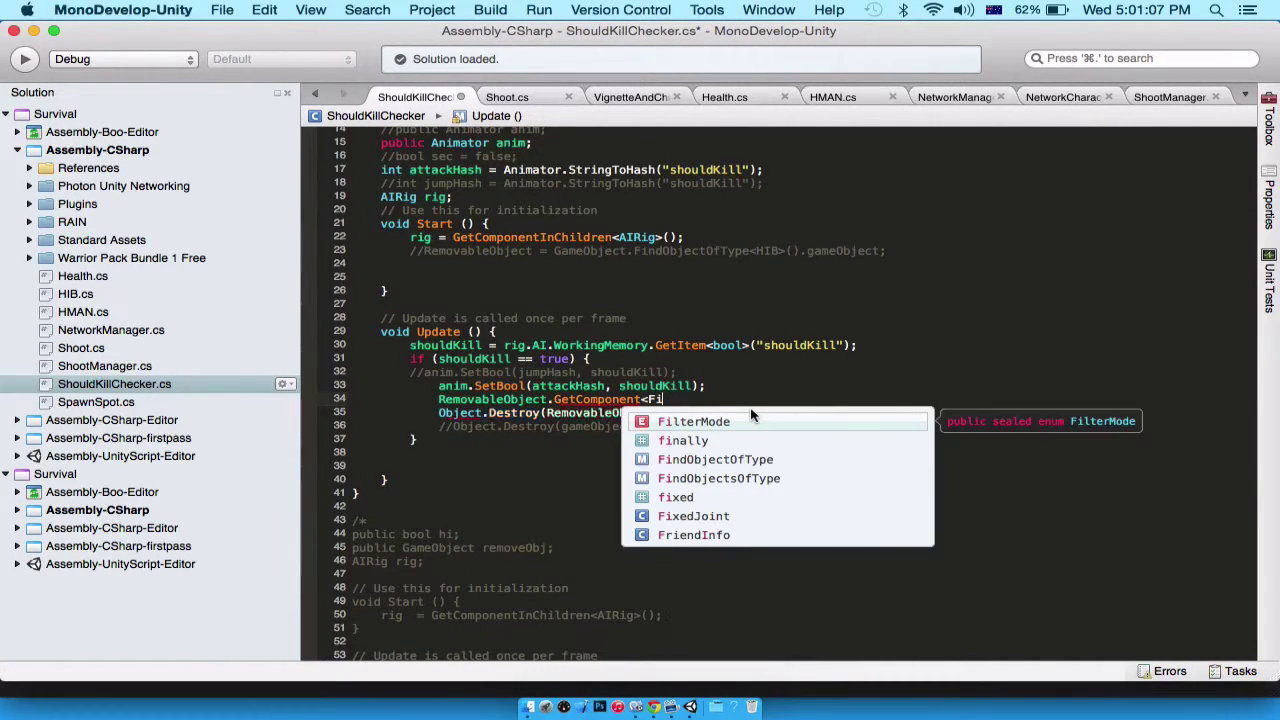
key(BackSpace)
key(BackSpace)
key(BackSpace)
text(()
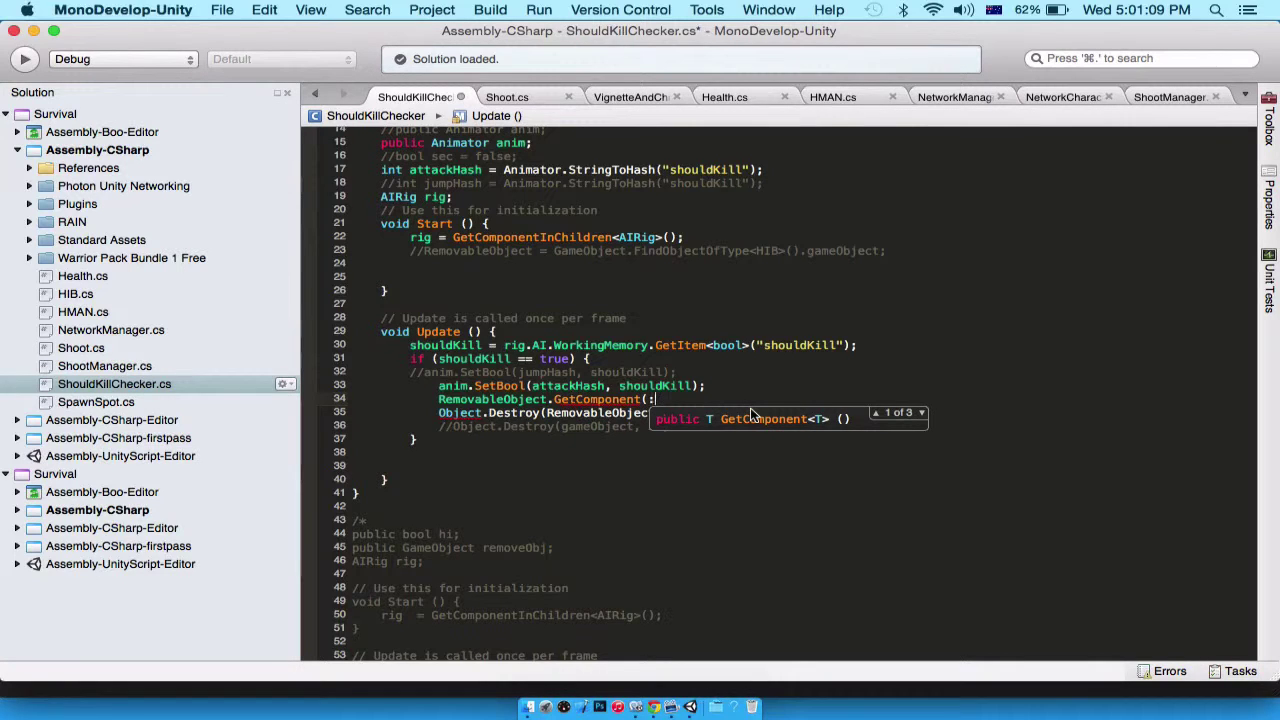
text("")
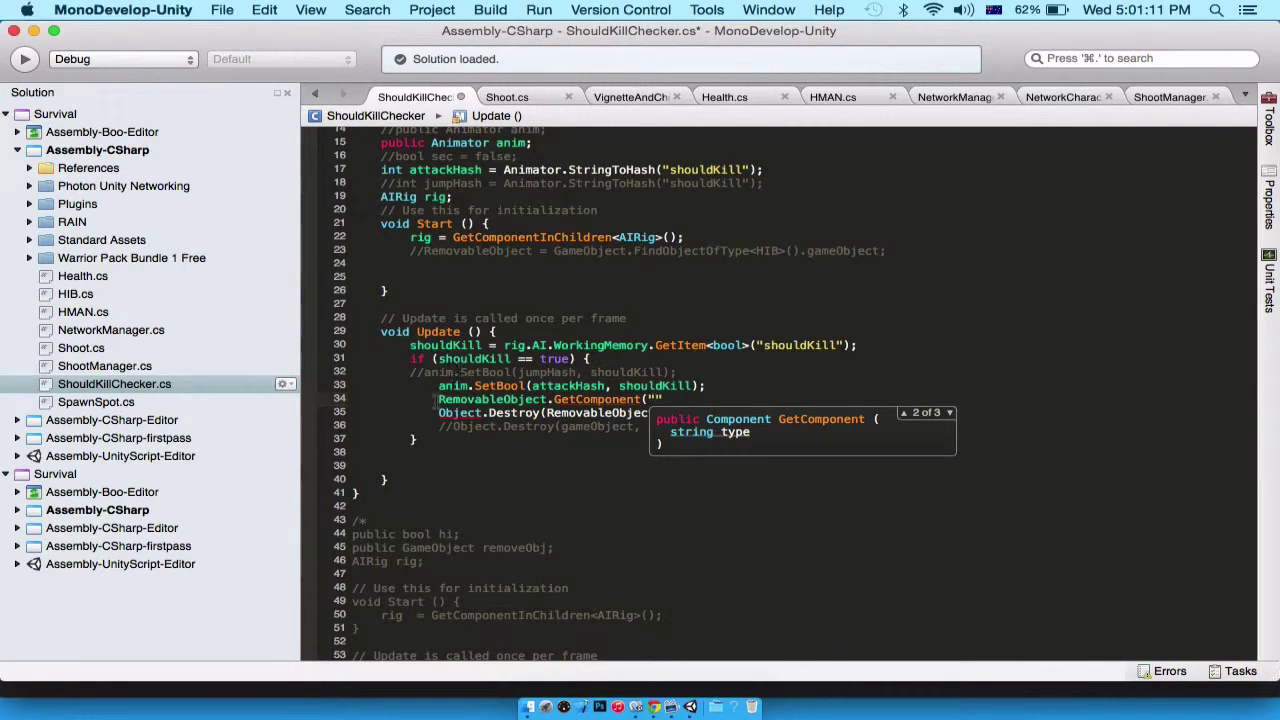
Prefix the RemovableObject line with a MonoBehaviour cast and begin the GetComponent string with FPSCon
click(436, 401)
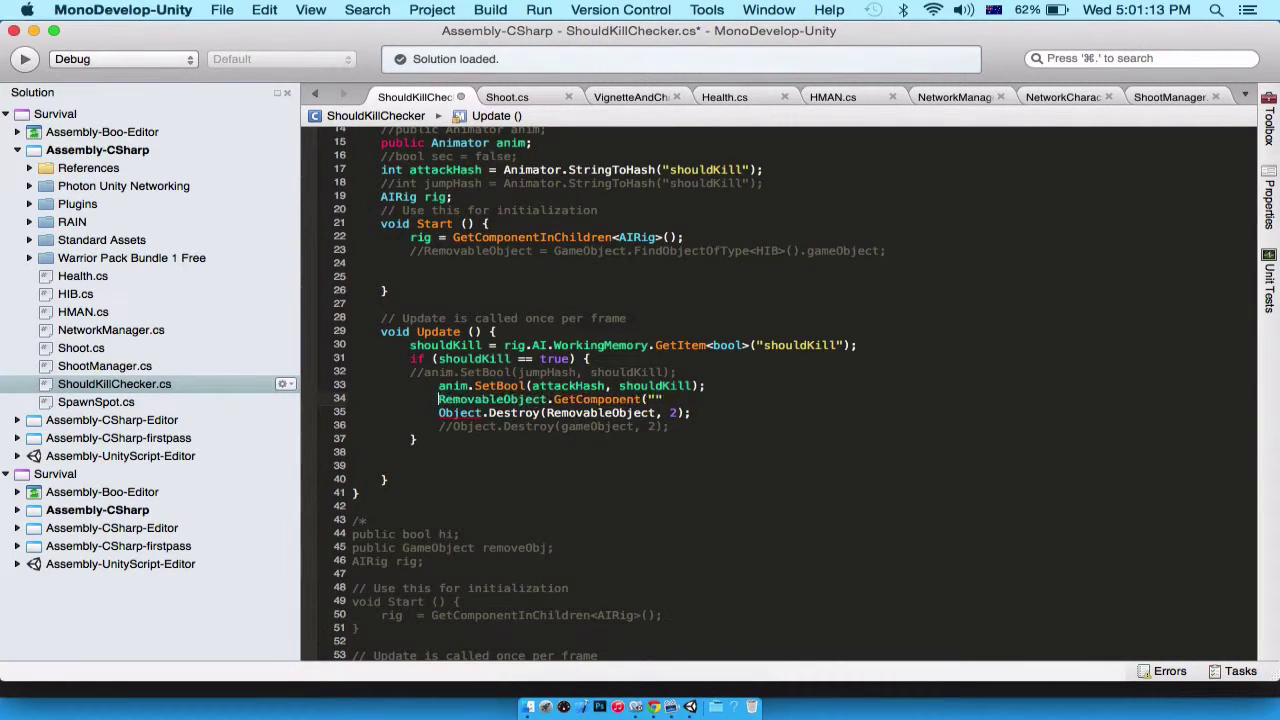
text(MonoD)
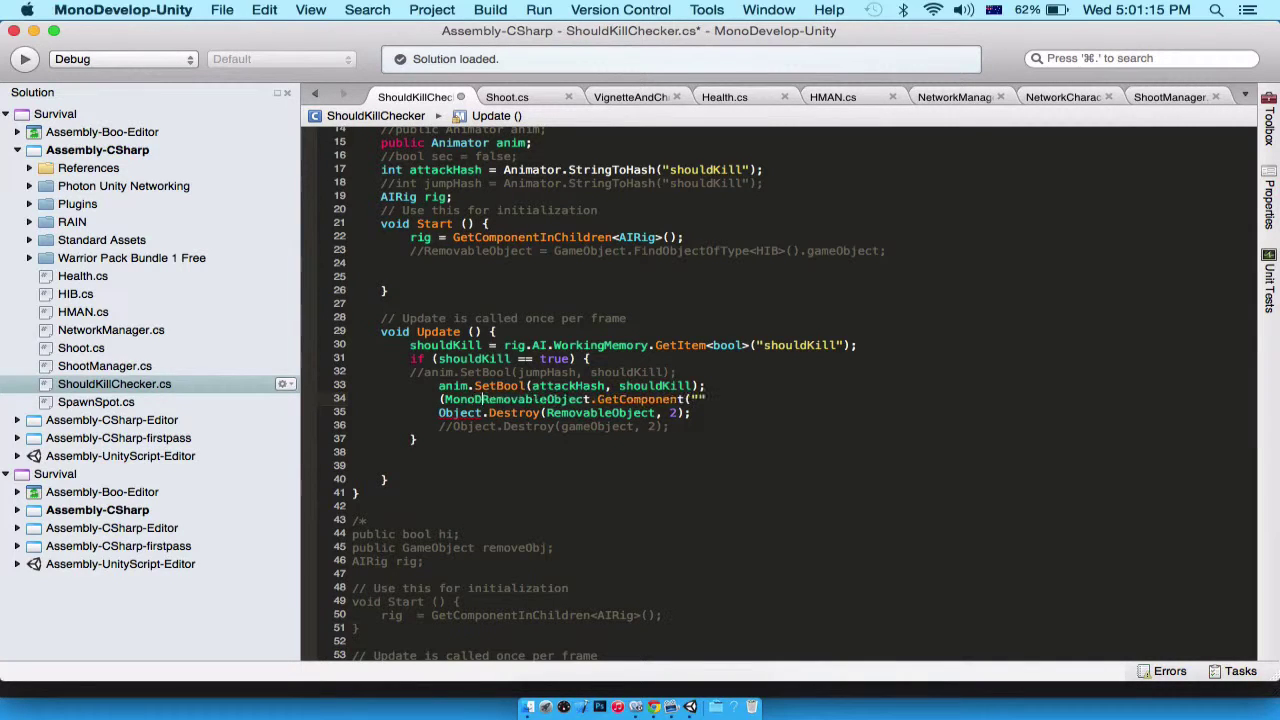
text(evelop)
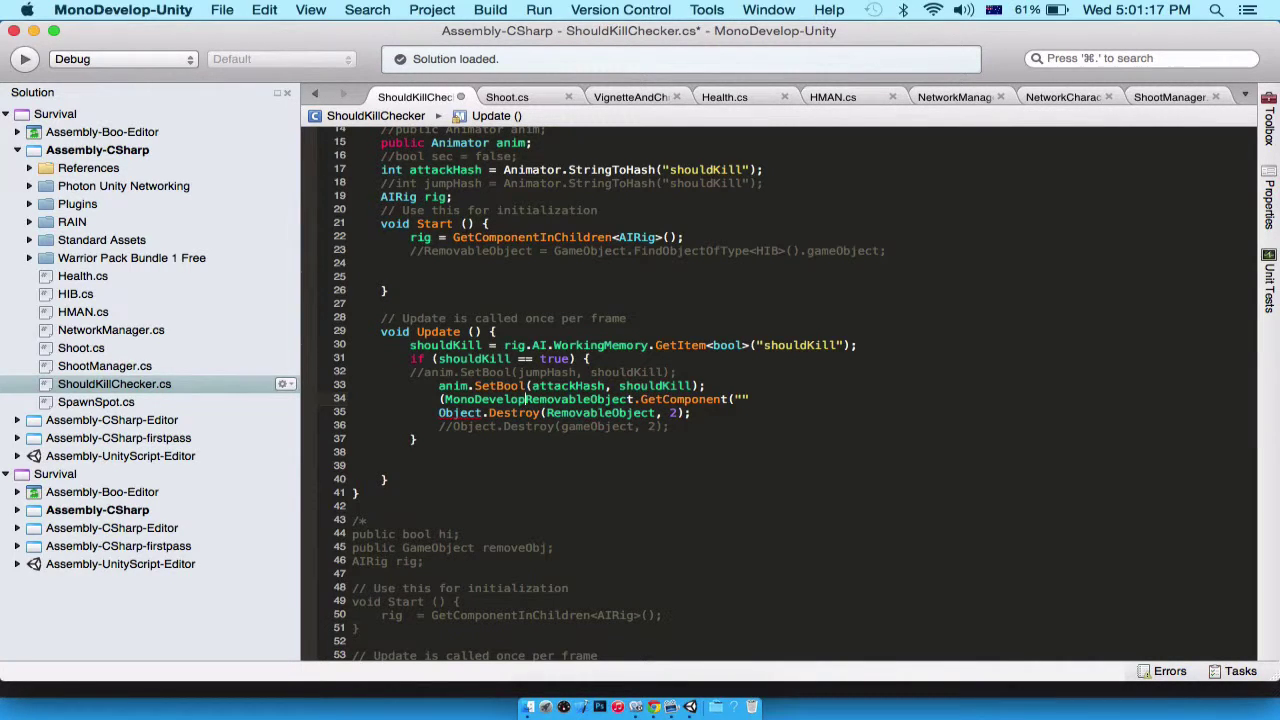
text()))
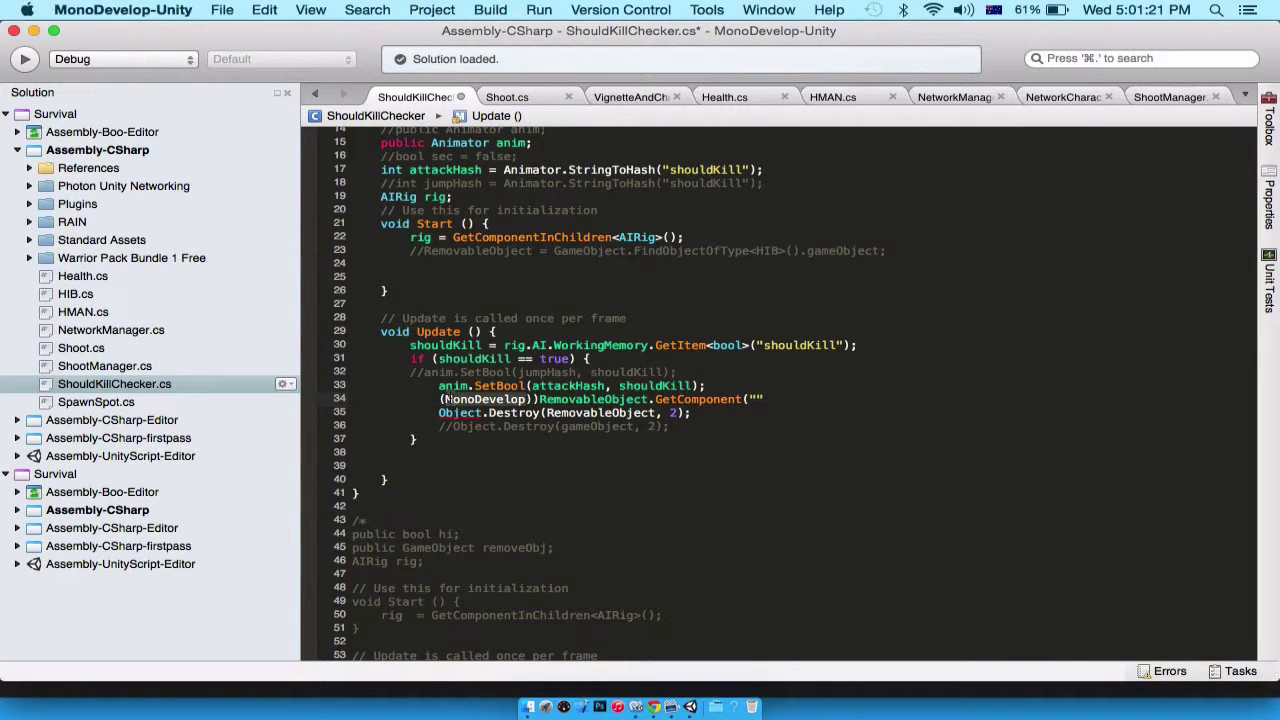
double_click(449, 399)
text(Mono)
key(Return)
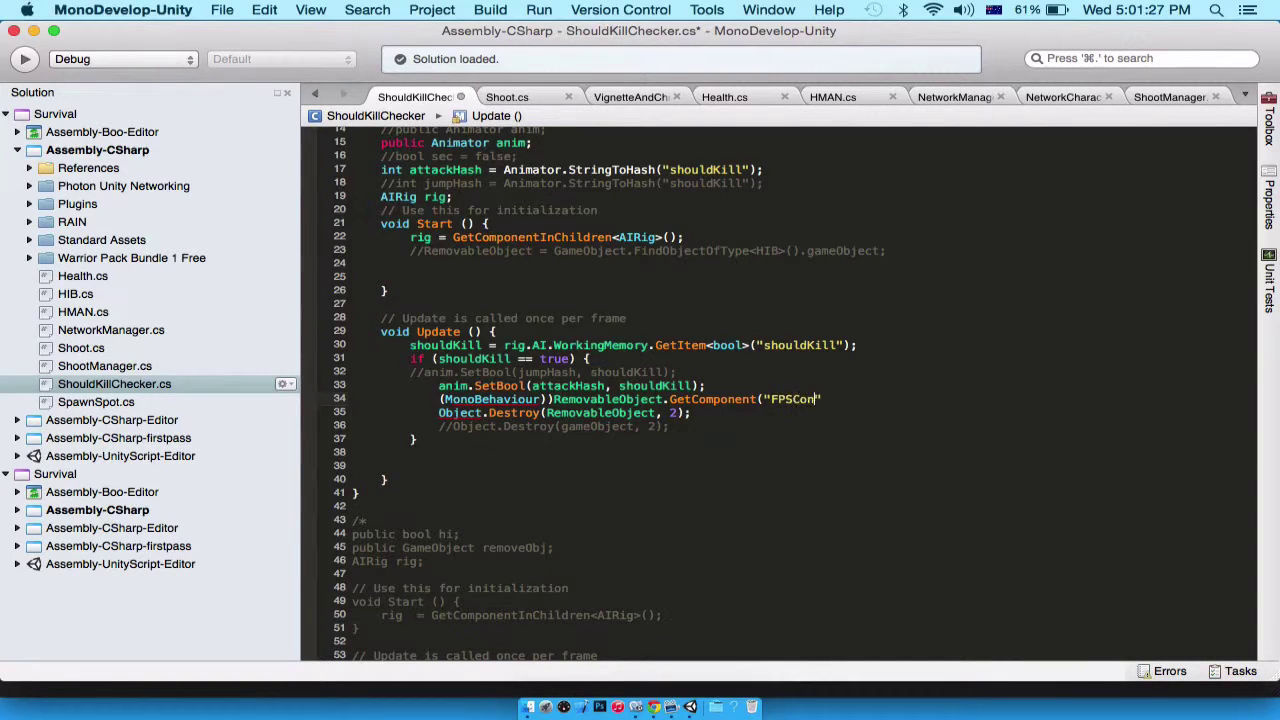
Switch to Unity, open the FirstPersonController script from FPSController, and examine its fields and its Start and Update methods
click(653, 707)
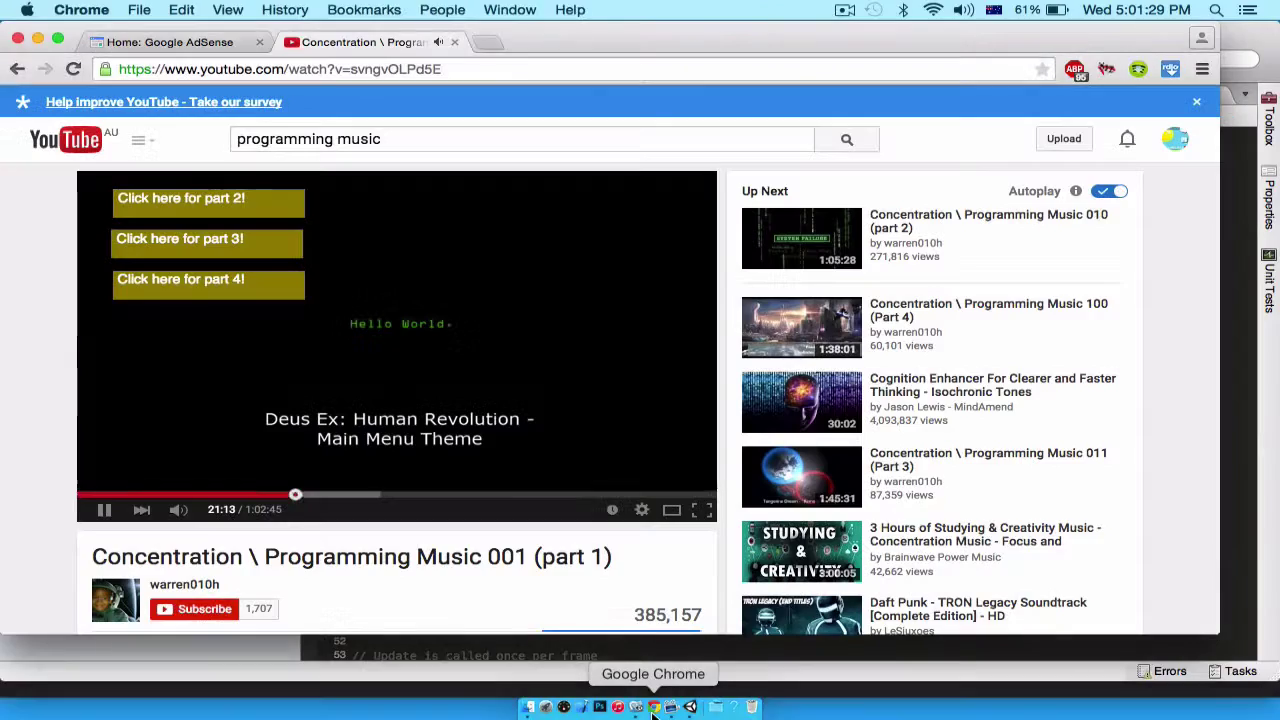
click(690, 707)
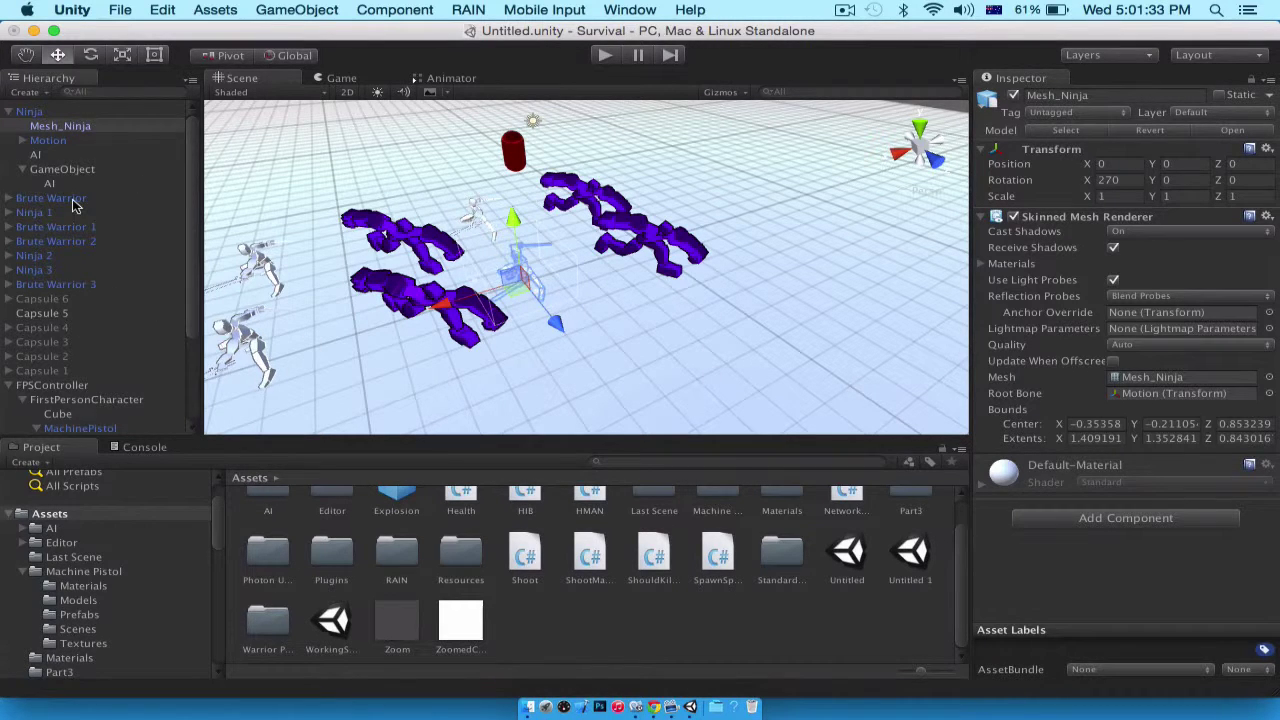
scroll(88, 248, down, 3)
double_click(88, 334)
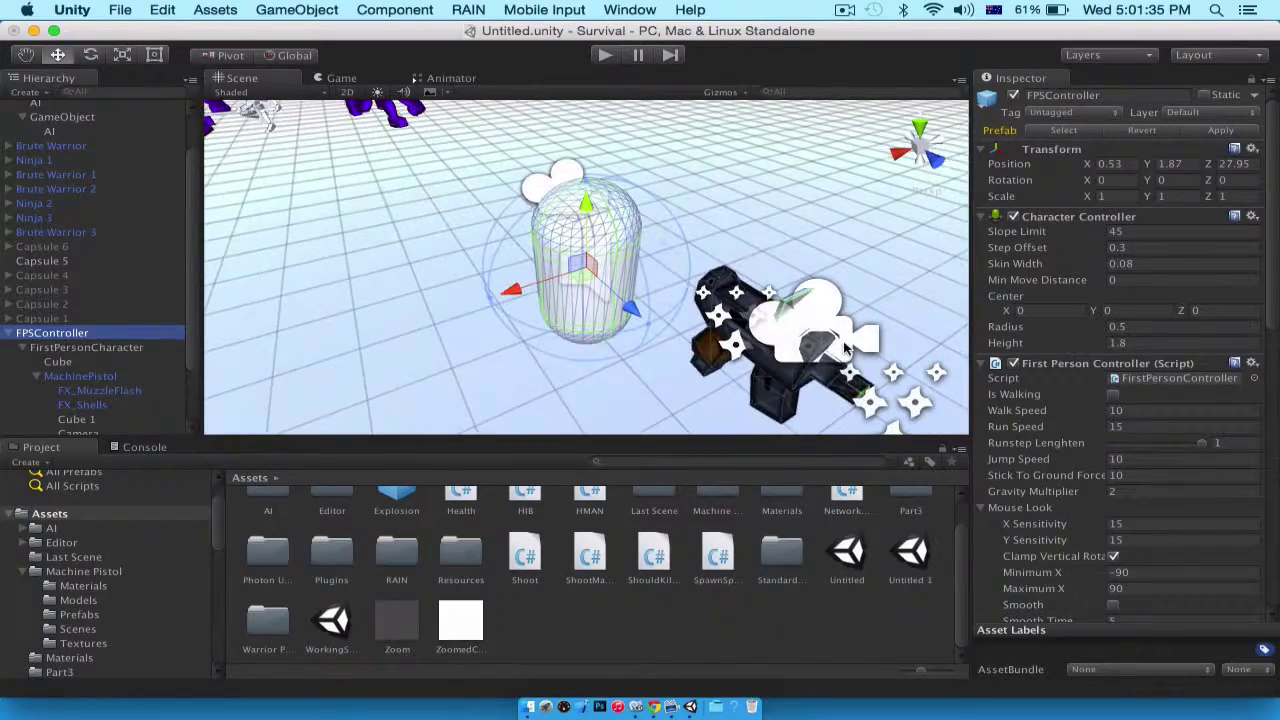
double_click(1150, 380)
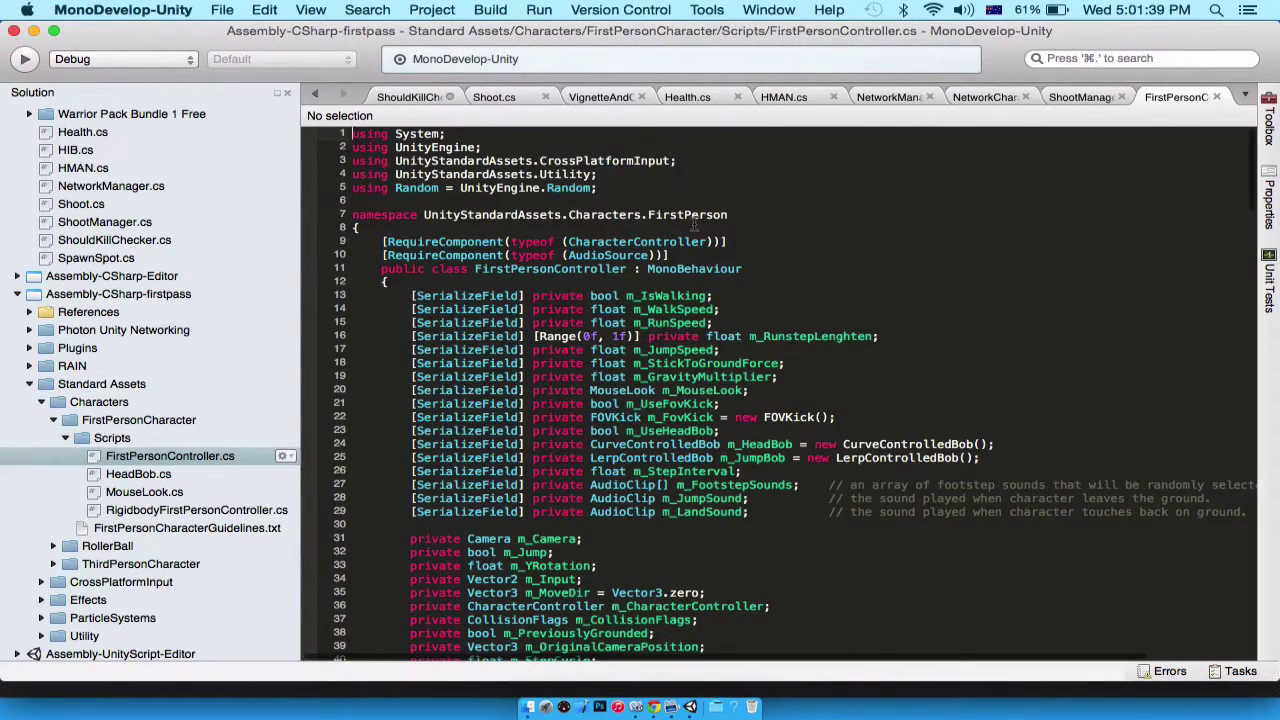
scroll(690, 250, down, 15)
scroll(680, 268, up, 10)
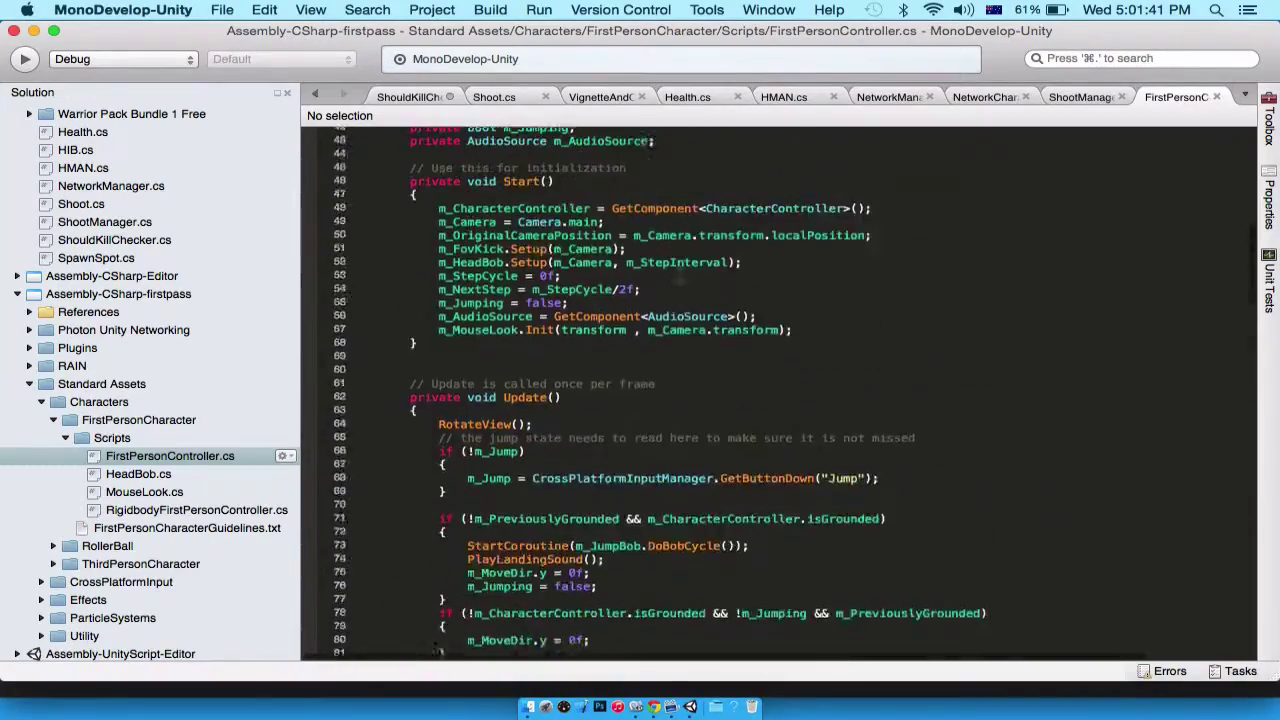
scroll(680, 270, up, 3)
scroll(679, 272, down, 3)
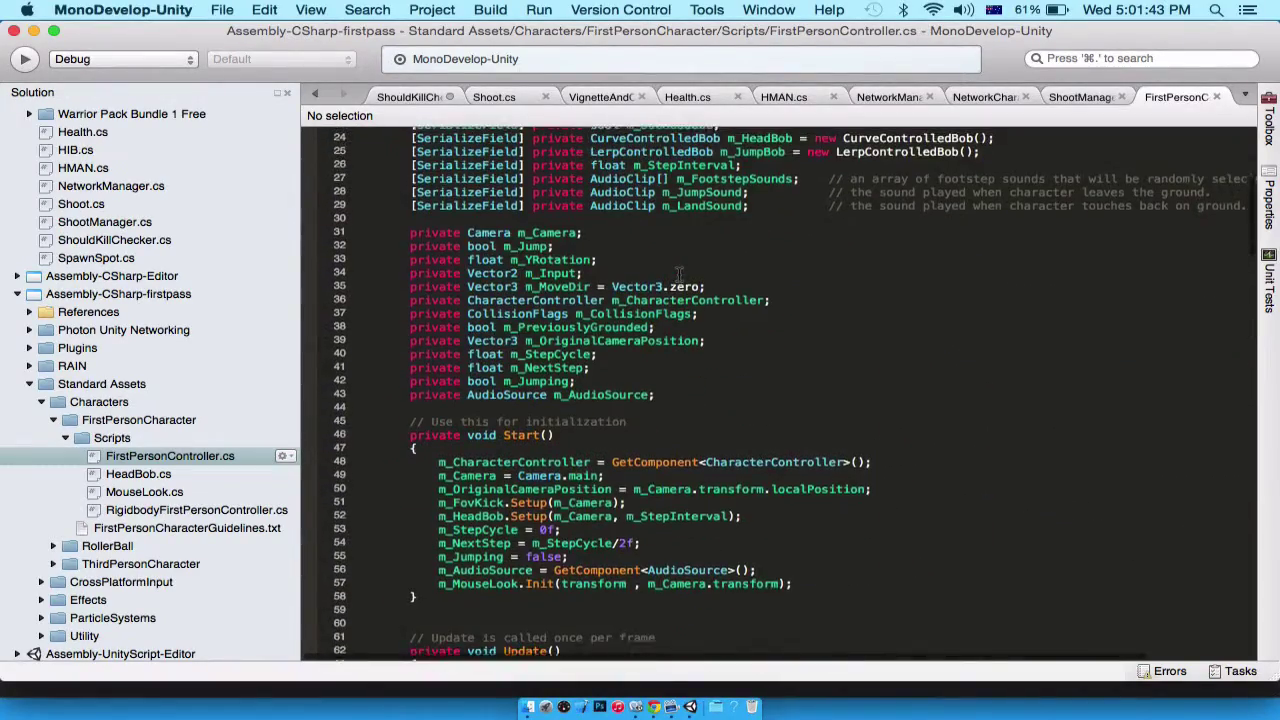
scroll(679, 275, down, 5)
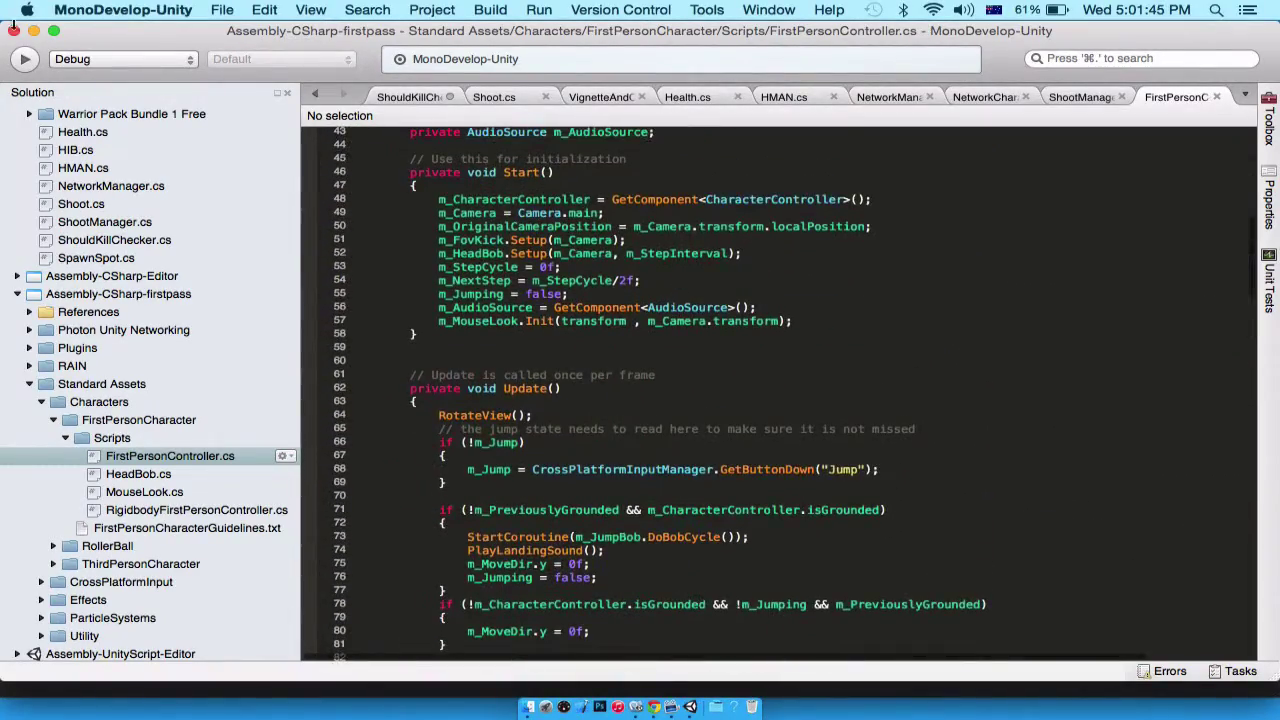
Return to Unity, locate the FirstPersonController script asset in the project, and open its name for editing
click(13, 31)
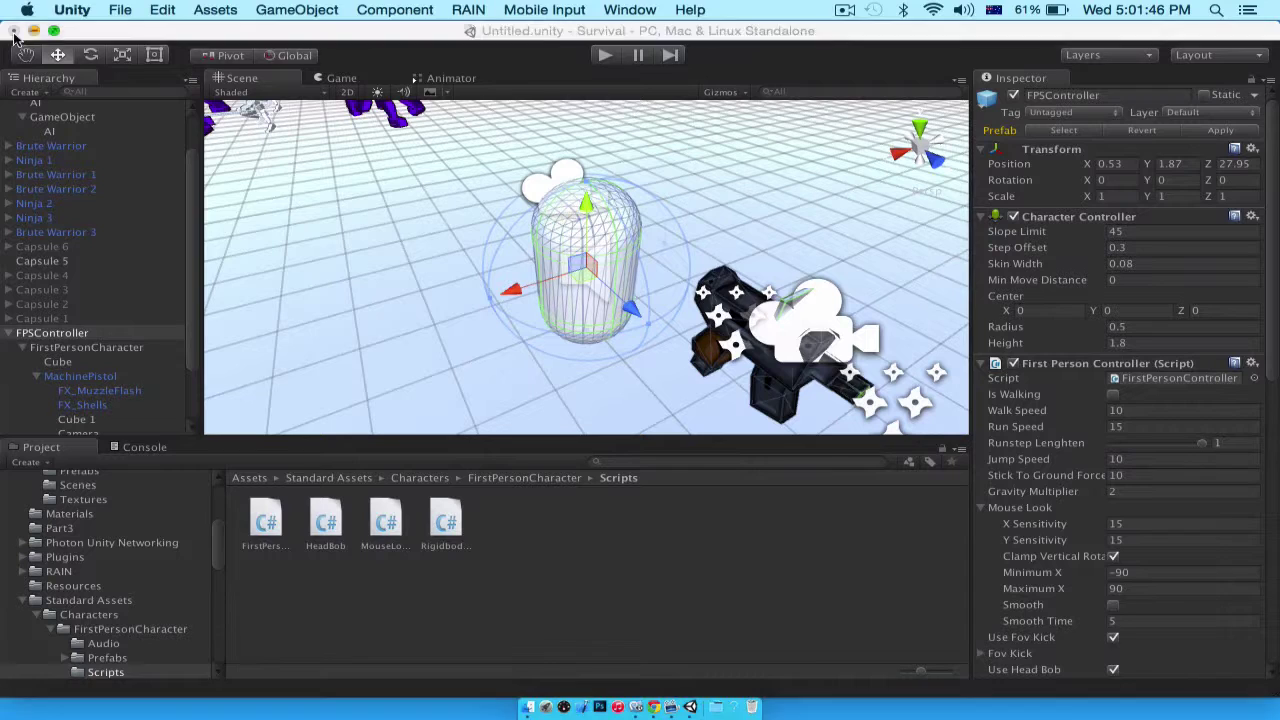
click(1149, 380)
click(283, 552)
click(256, 549)
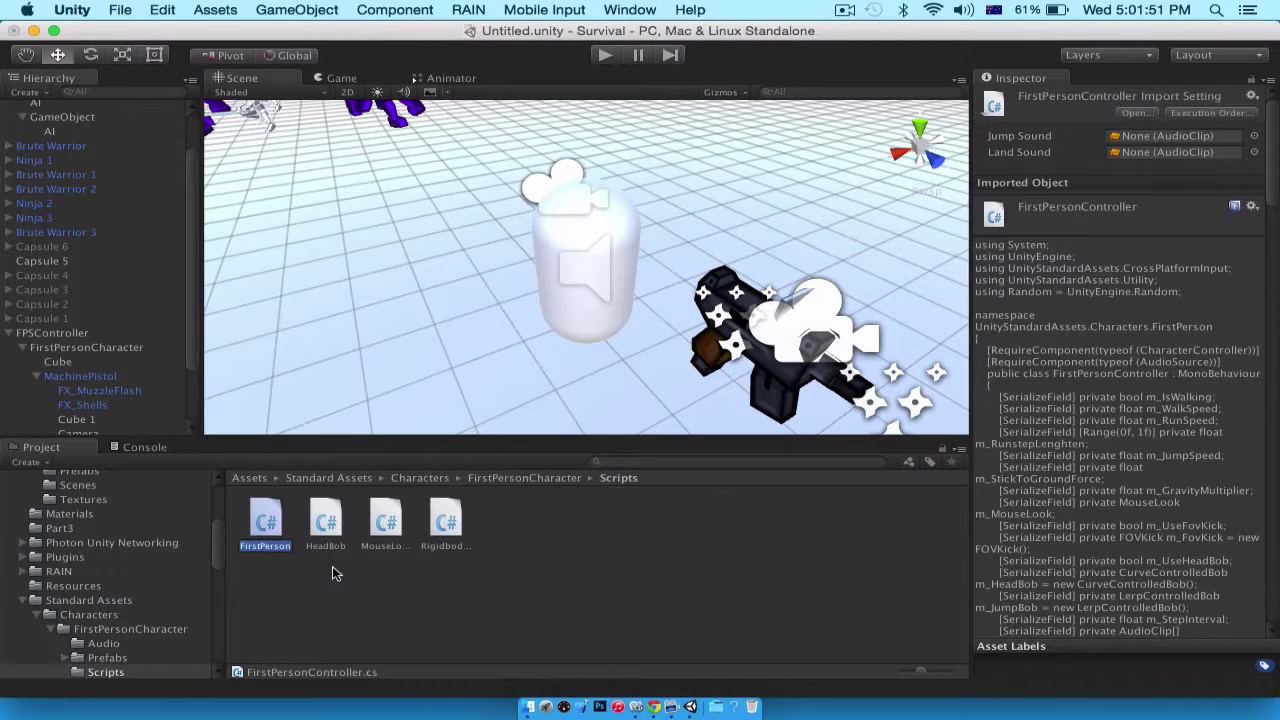
Switch back to ShouldKillChecker.cs in MonoDevelop and set the GetComponent string to FirstPersonController
click(671, 707)
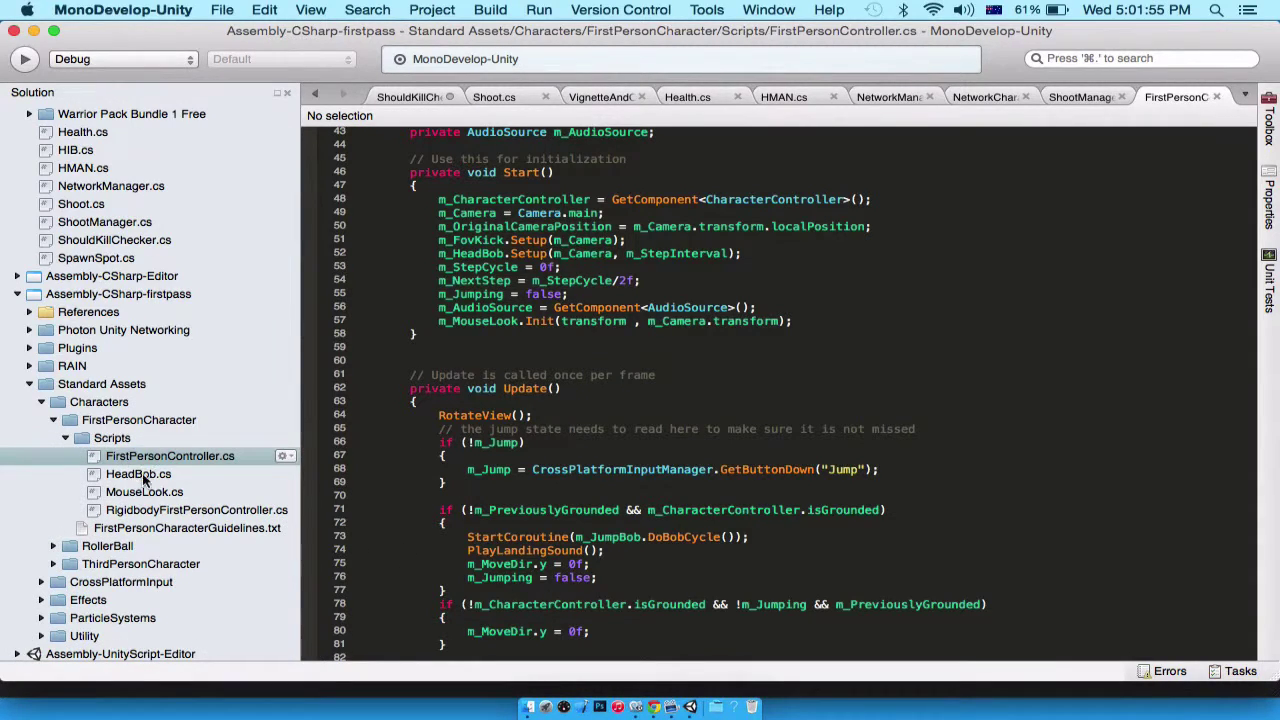
scroll(143, 480, up, 5)
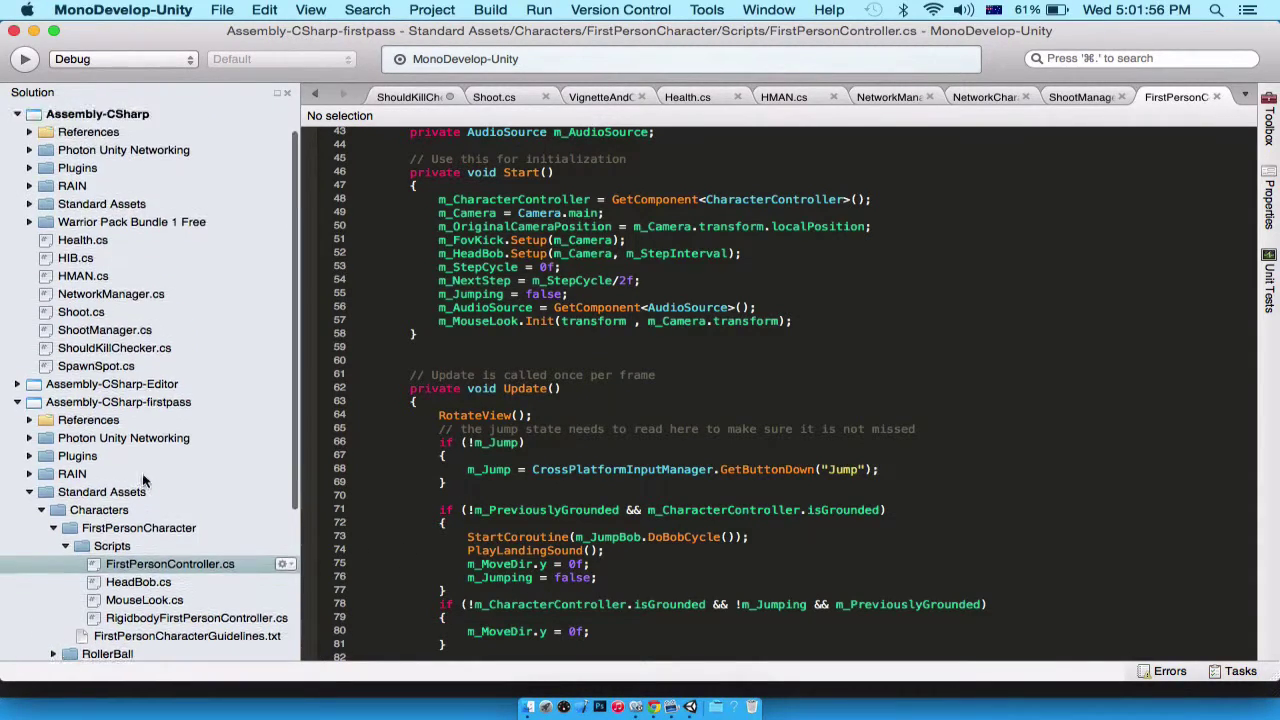
double_click(105, 347)
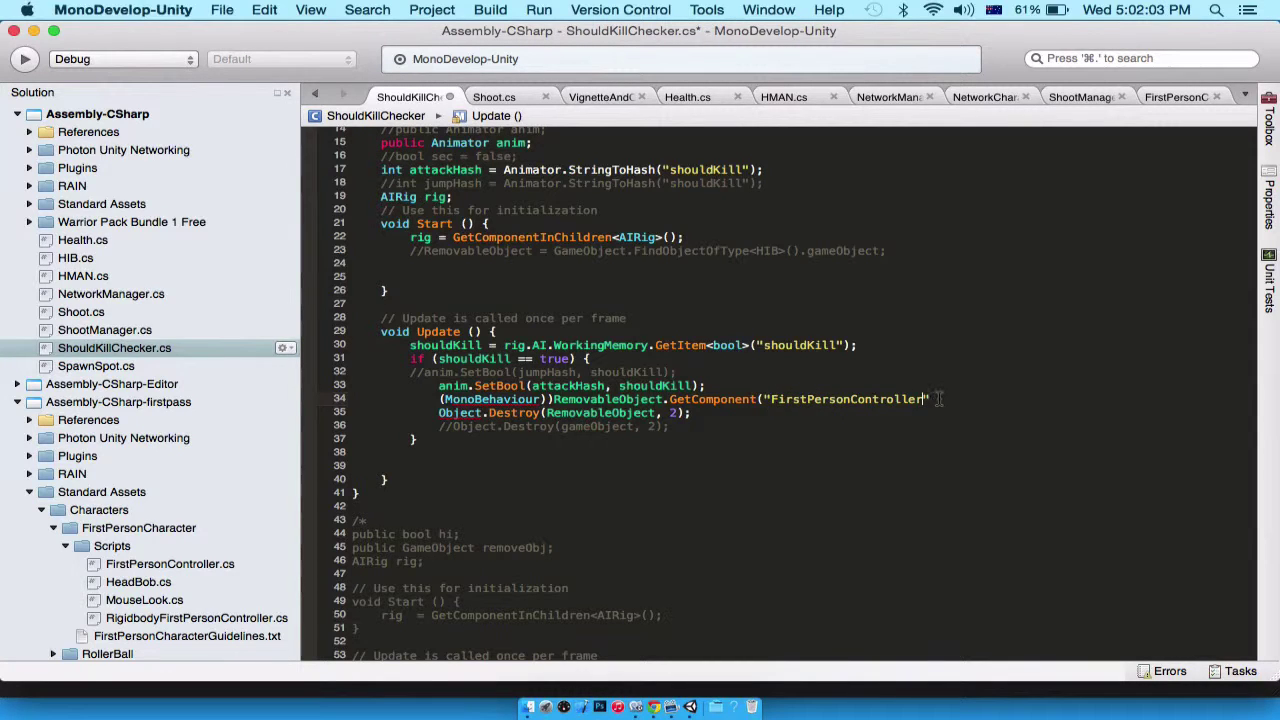
Complete the RemovableObject GetComponent line with .enabled = false; and save ShouldKillChecker.cs
text(.en)
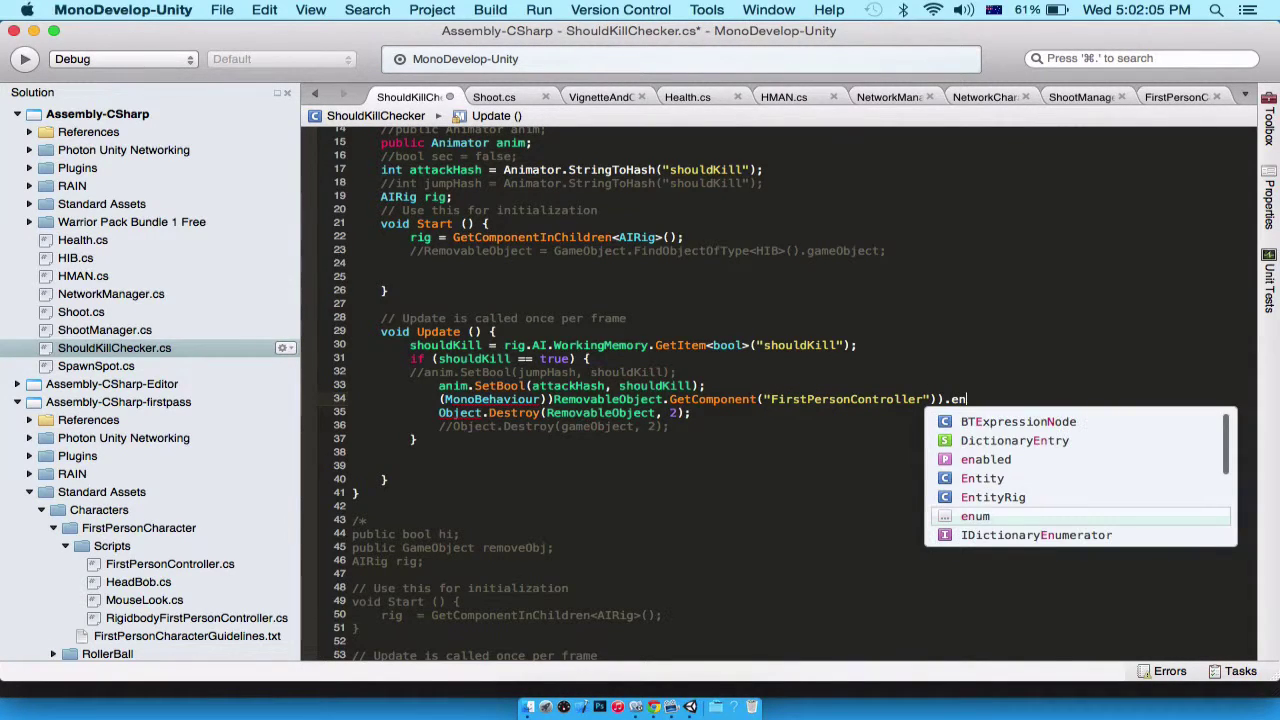
text(abled = false;)
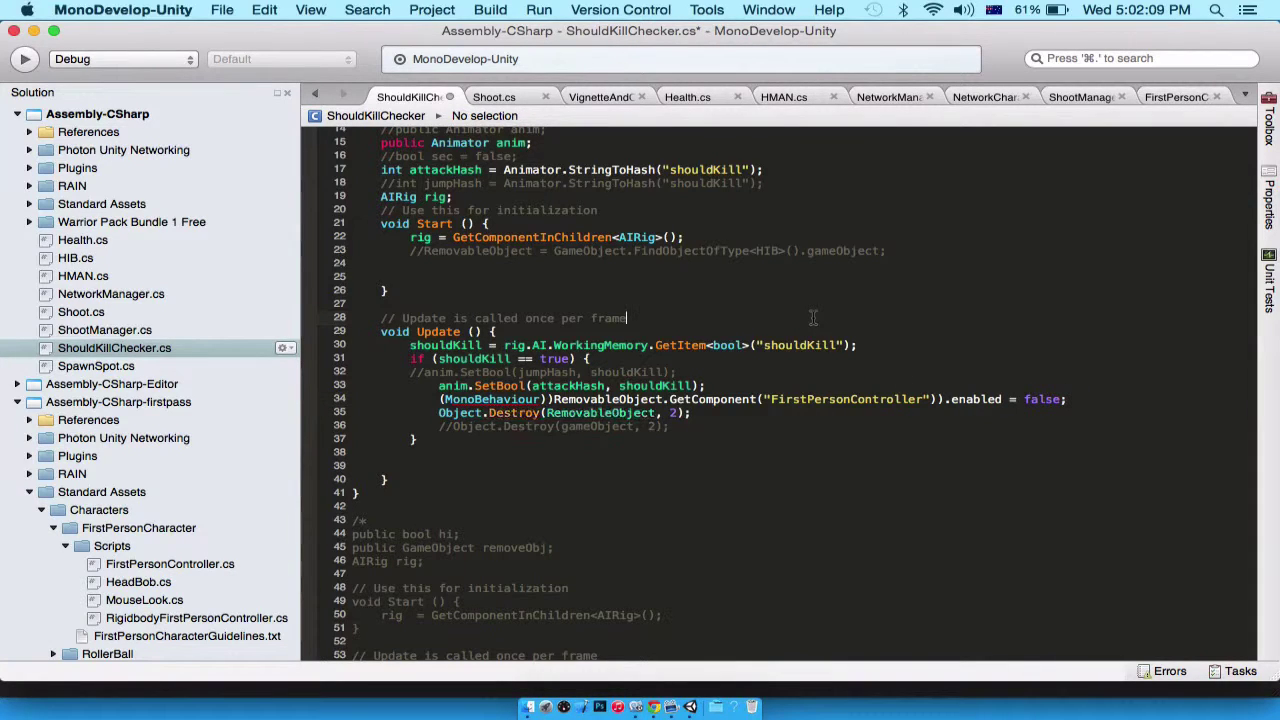
key(super+s)
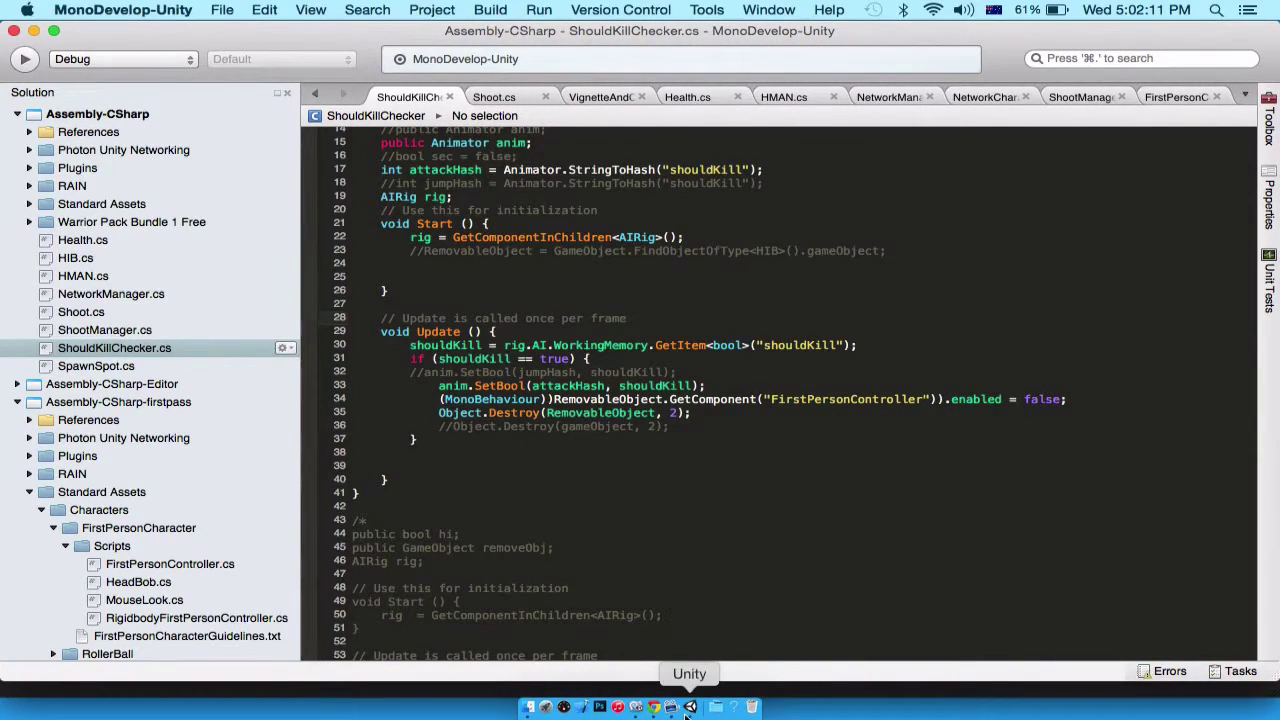
Correct the MonoBehaviour cast to start with two opening parentheses and end with one closing parenthesis, and save the script
click(688, 710)
click(653, 708)
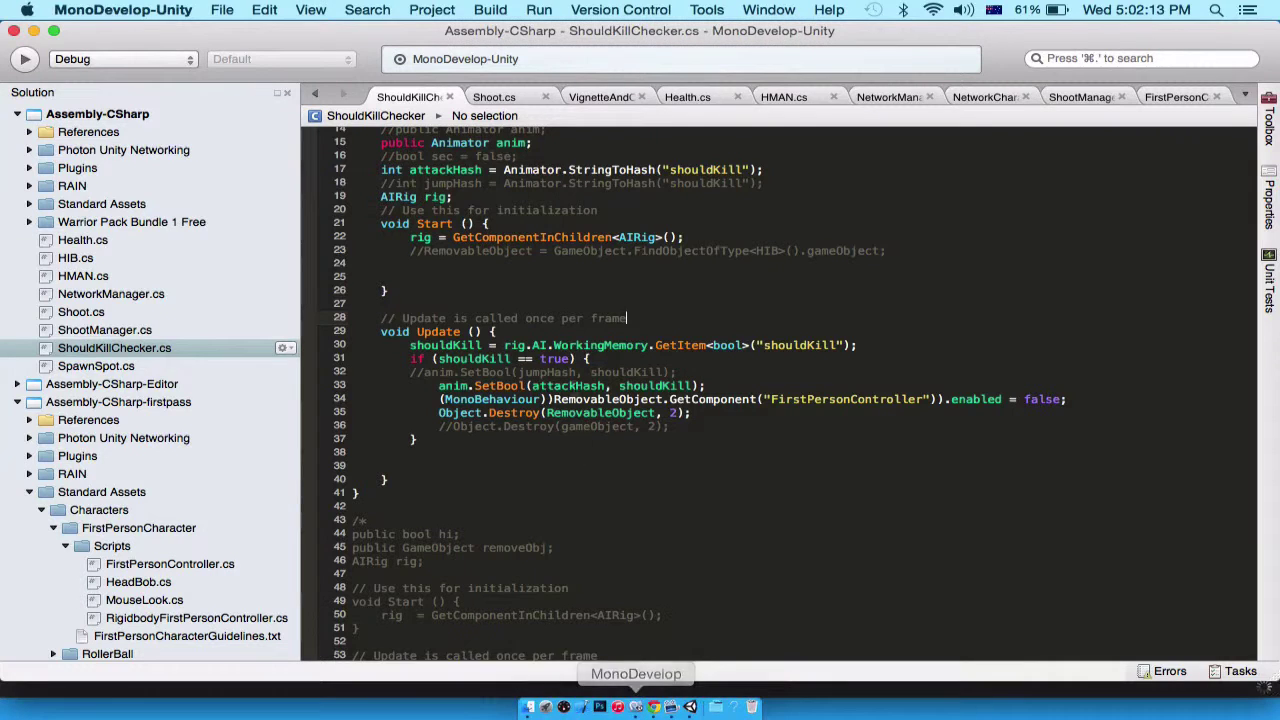
click(548, 399)
key(BackSpace)
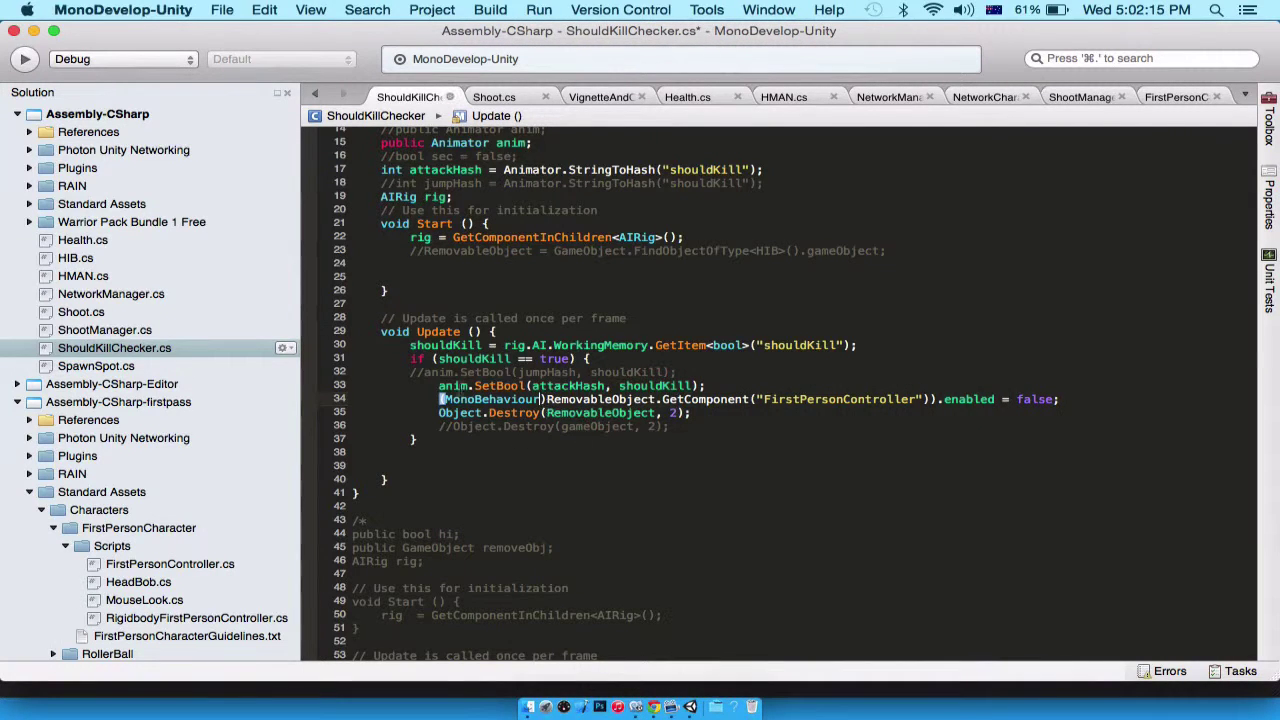
text(()
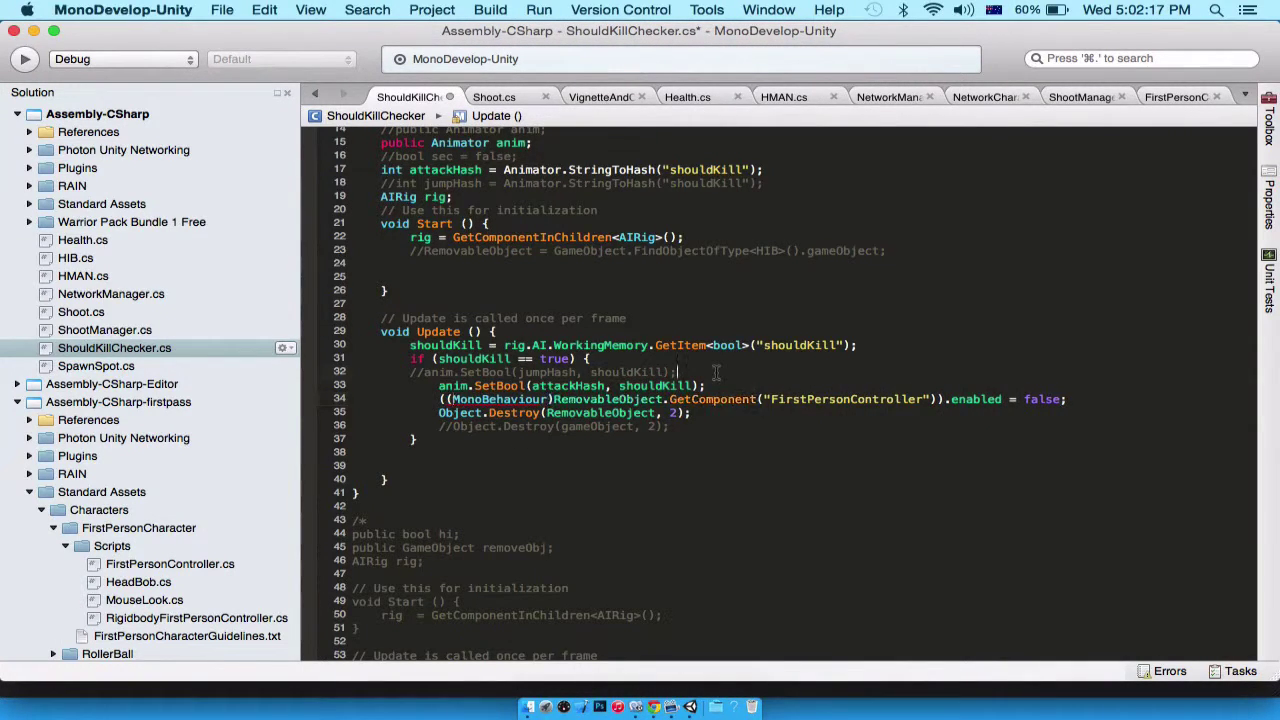
key(super+s)
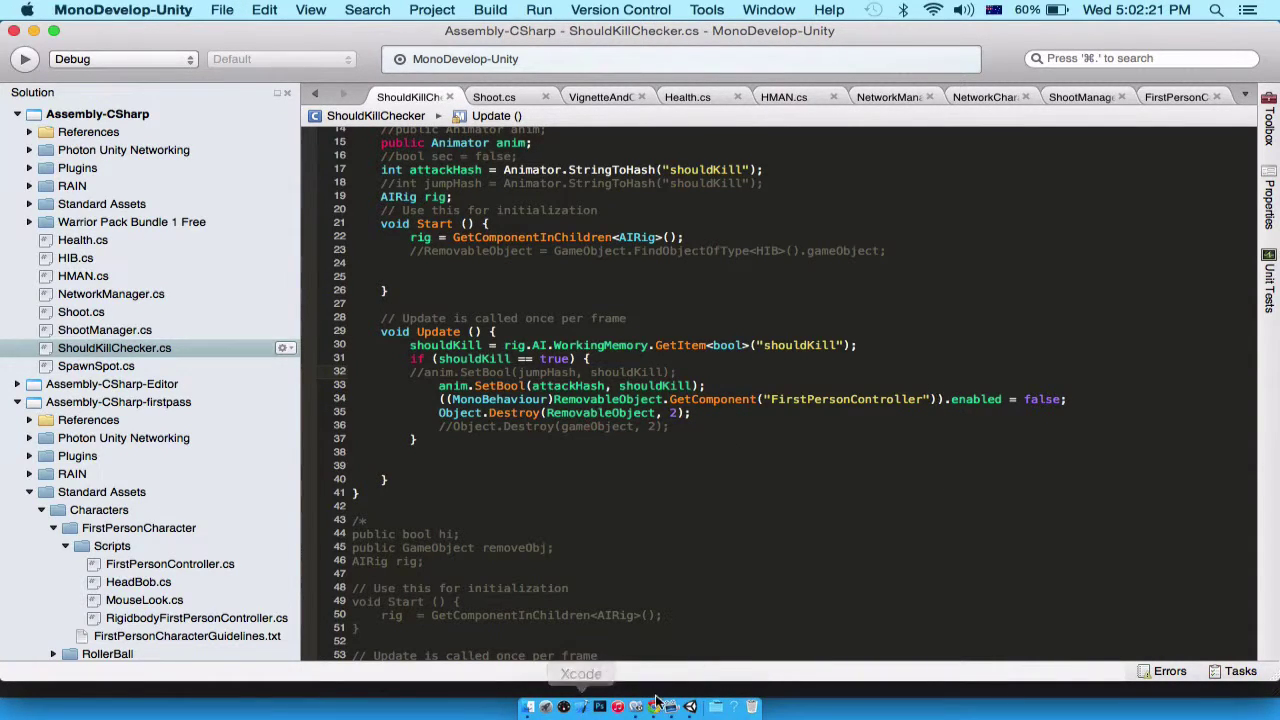
Switch to Unity and run the scene twice to test the enemies' attacks and the player's controls, stopping play mode after each run
click(690, 706)
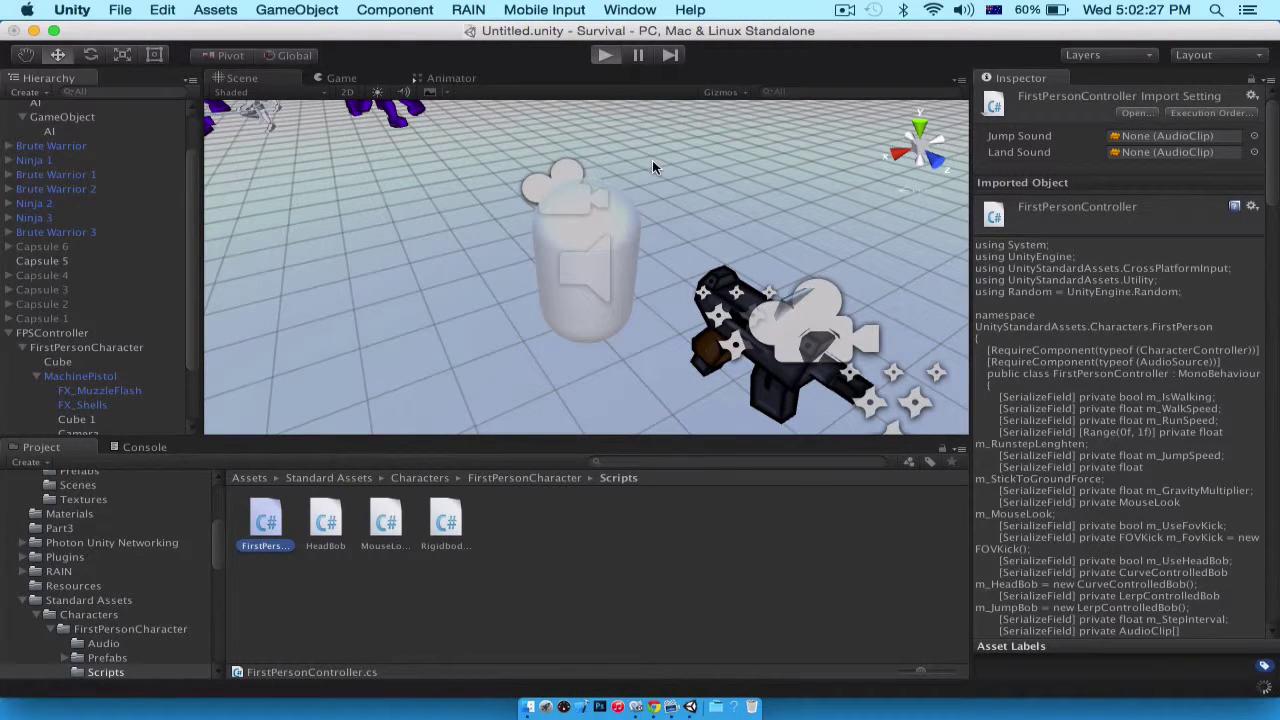
key(super+p)
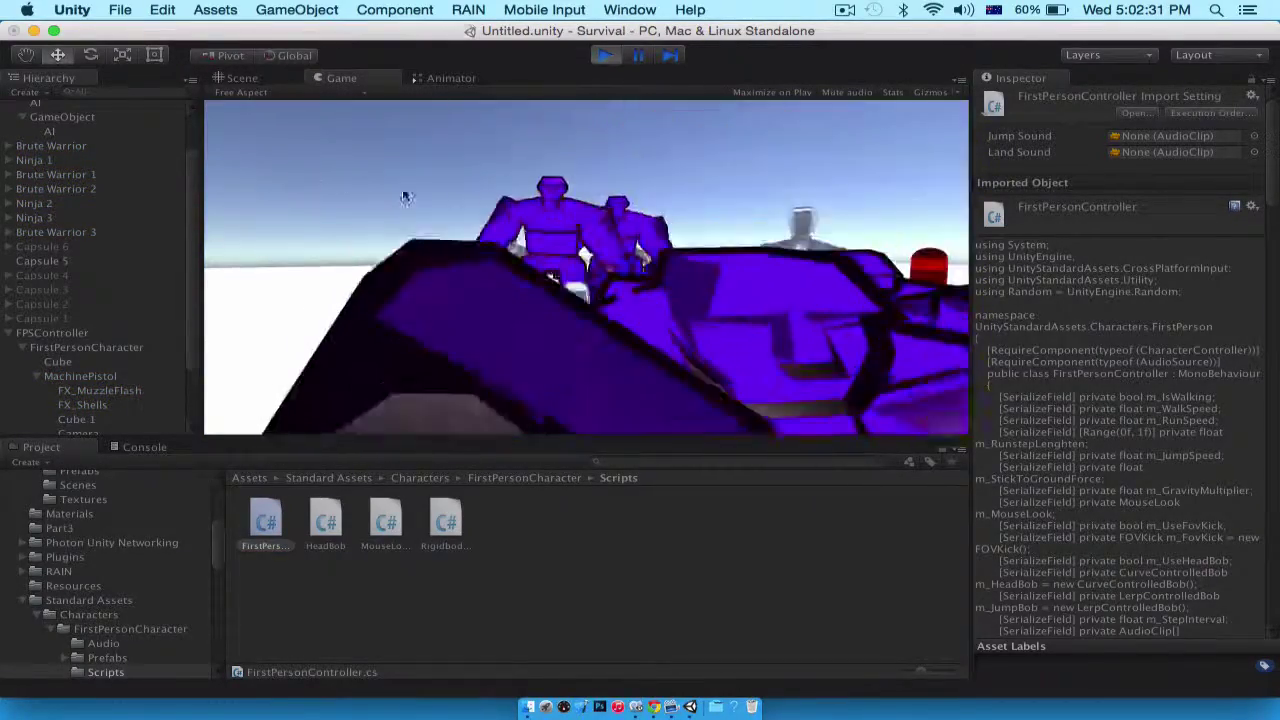
click(600, 55)
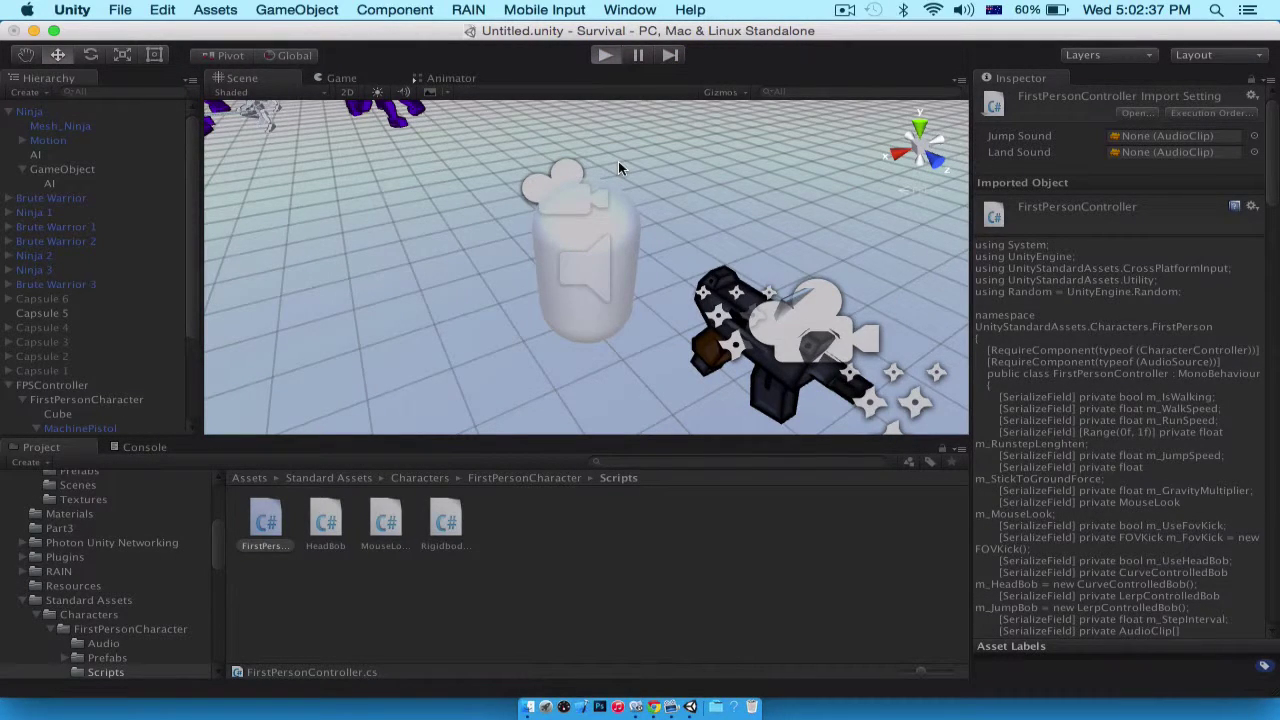
key(super+p)
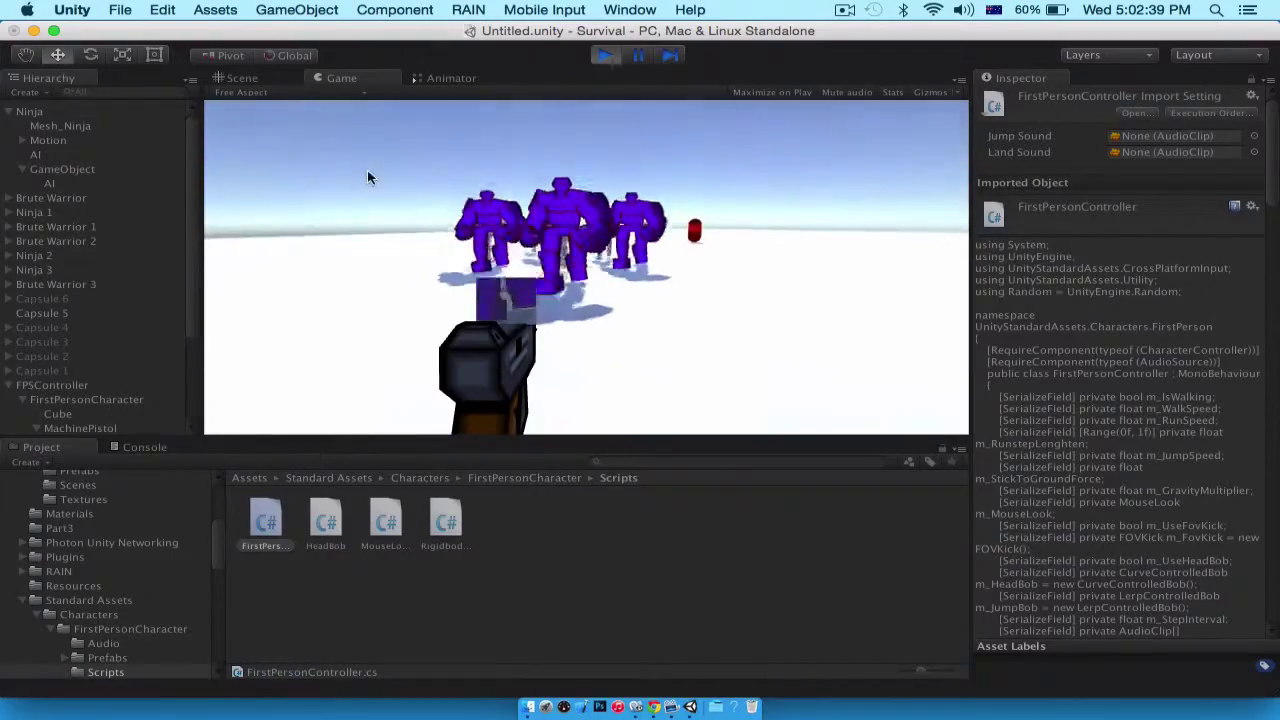
drag(332, 163, 75, 168)
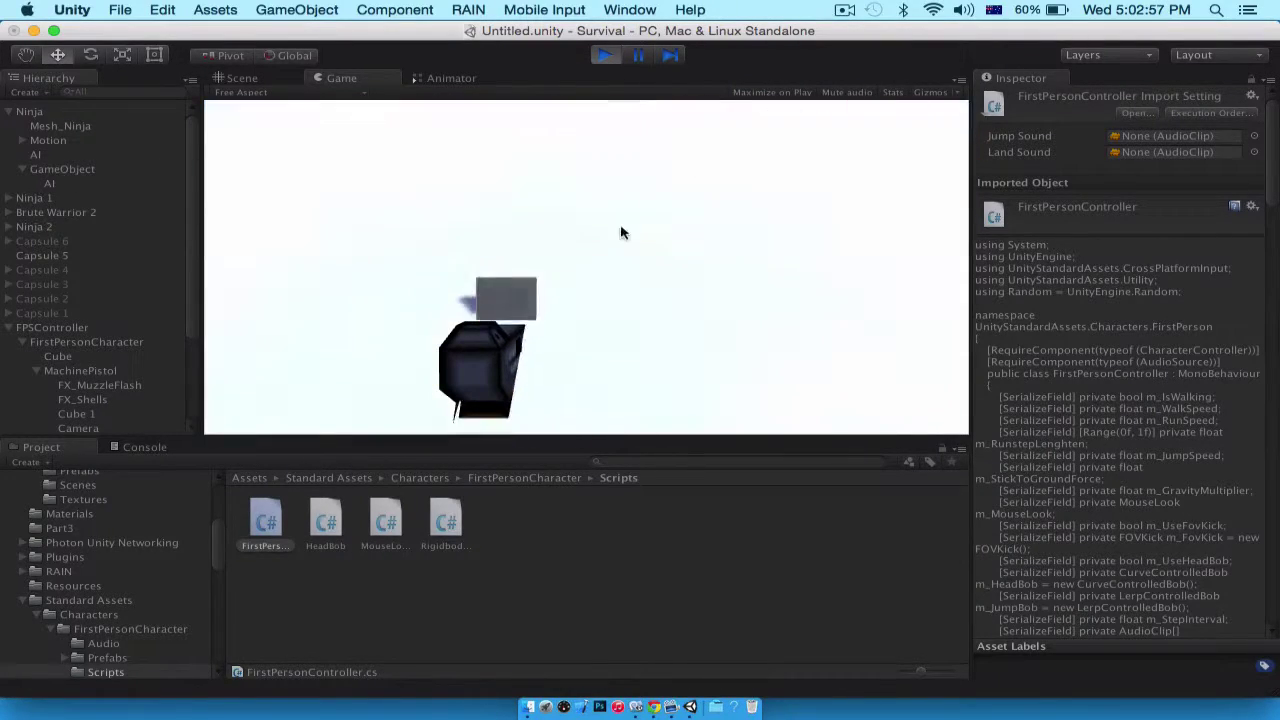
drag(413, 185, 393, 199)
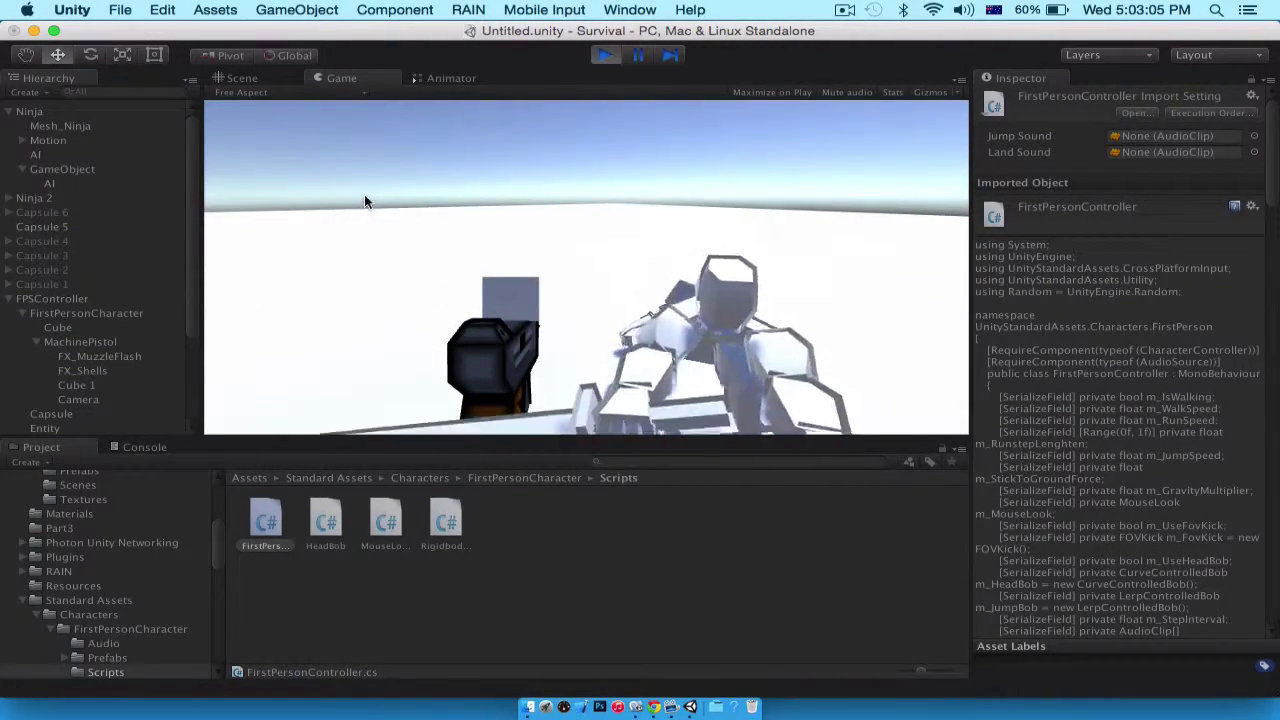
click(606, 55)
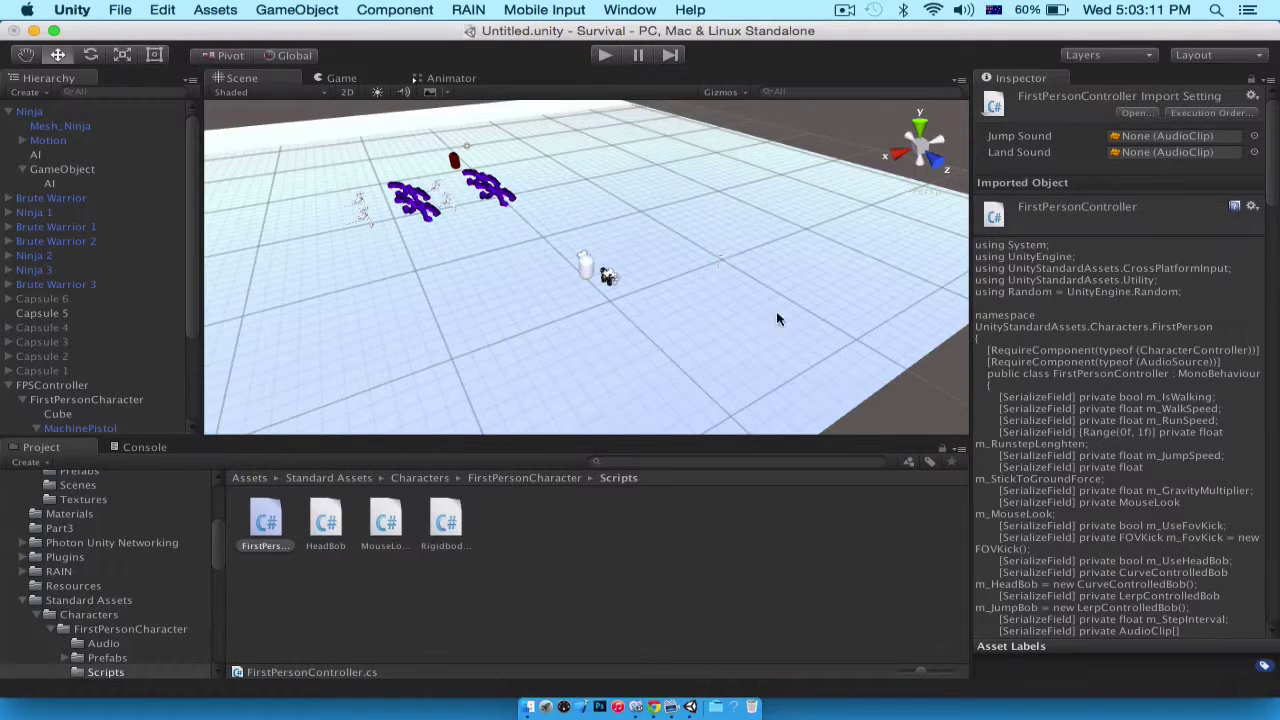
scroll(791, 326, down, 1)
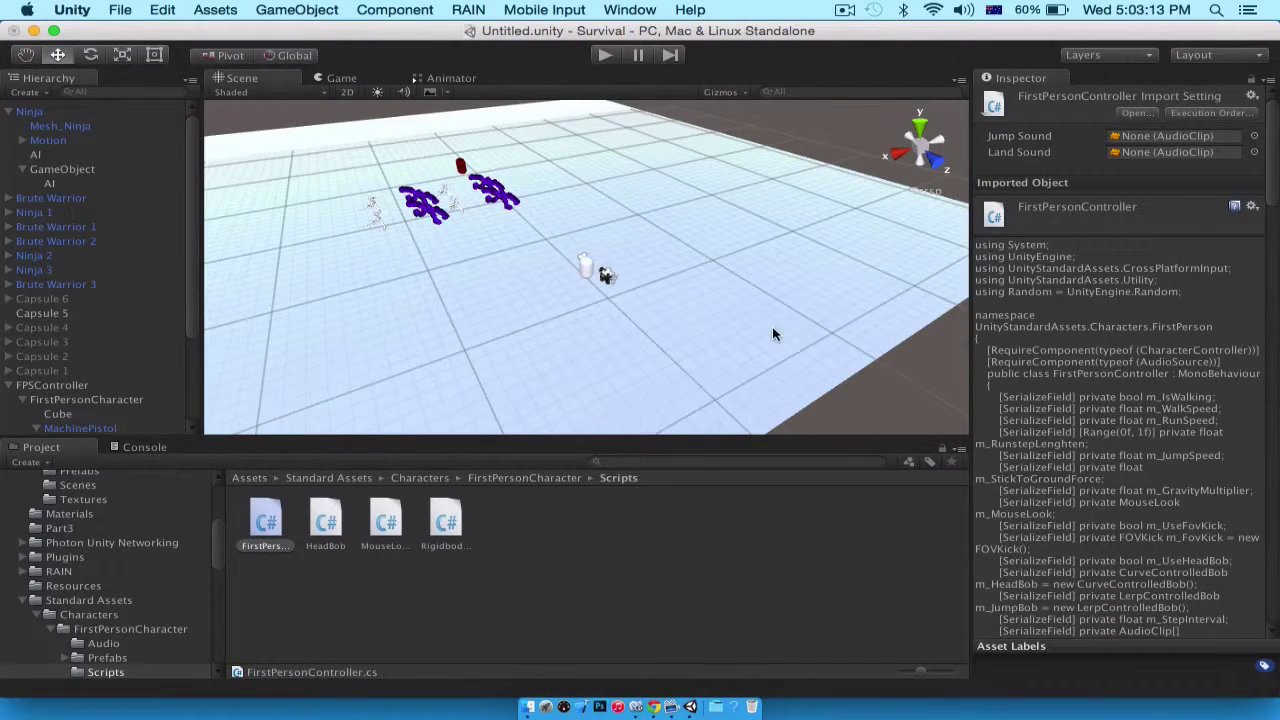
Play the desktop video 0052-0170.avi in QuickTime Player, close it, and return to Unity
key(ctrl+Right)
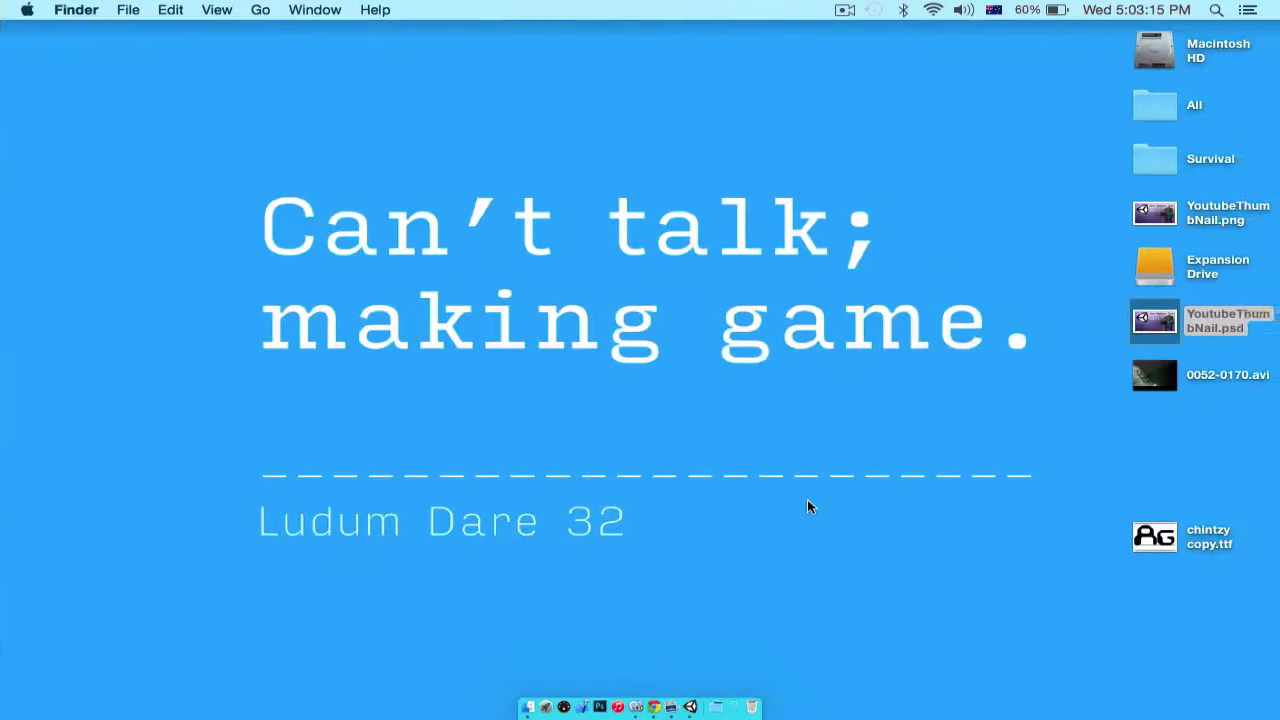
click(1148, 332)
click(1157, 376)
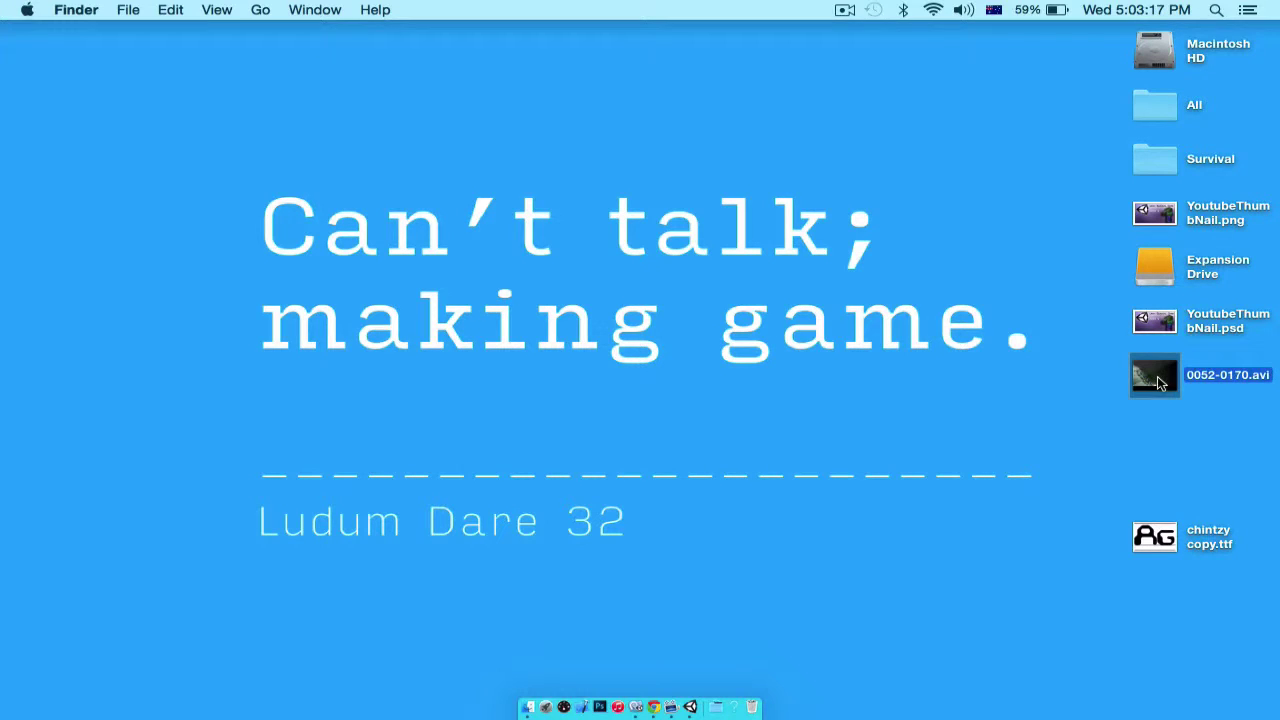
double_click(1157, 375)
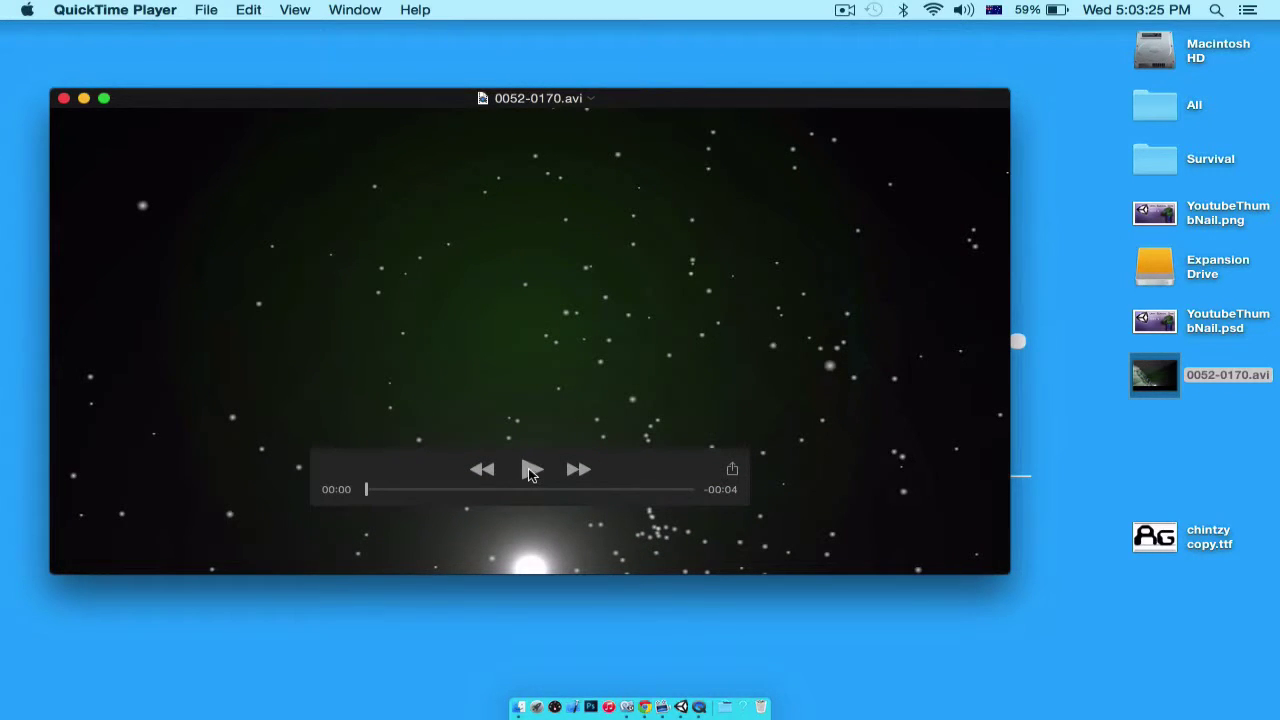
click(530, 471)
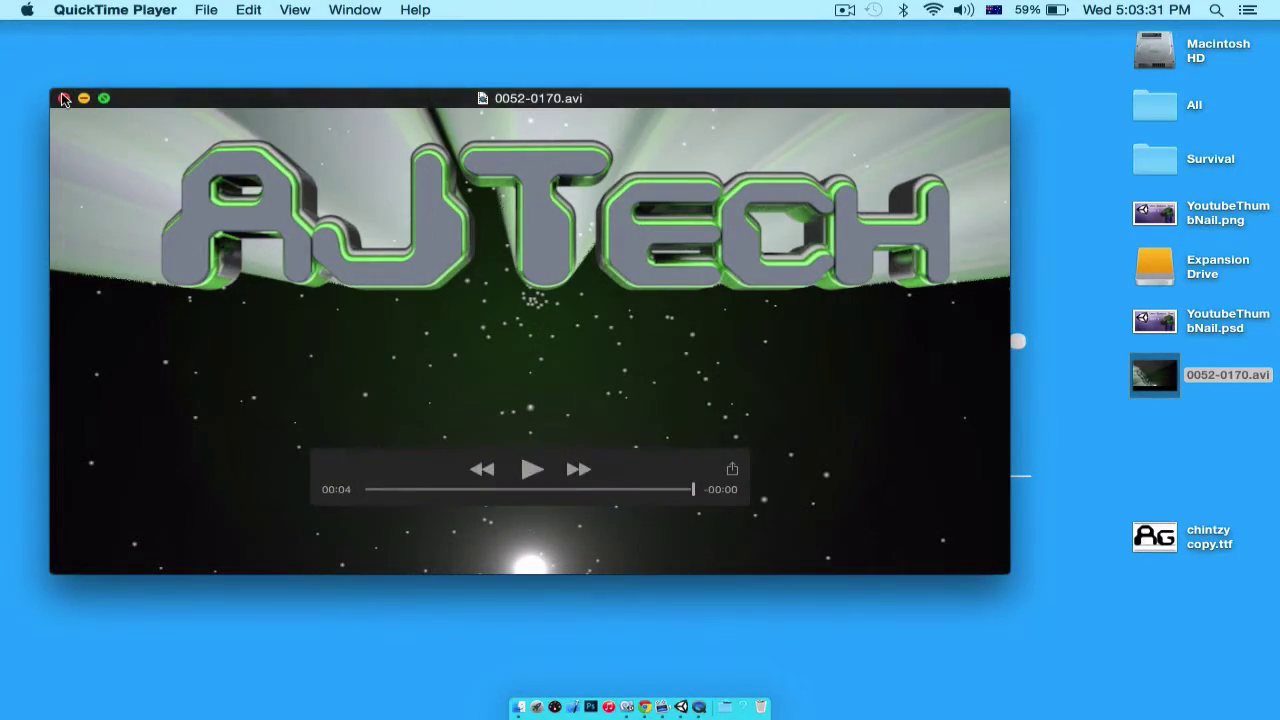
click(63, 98)
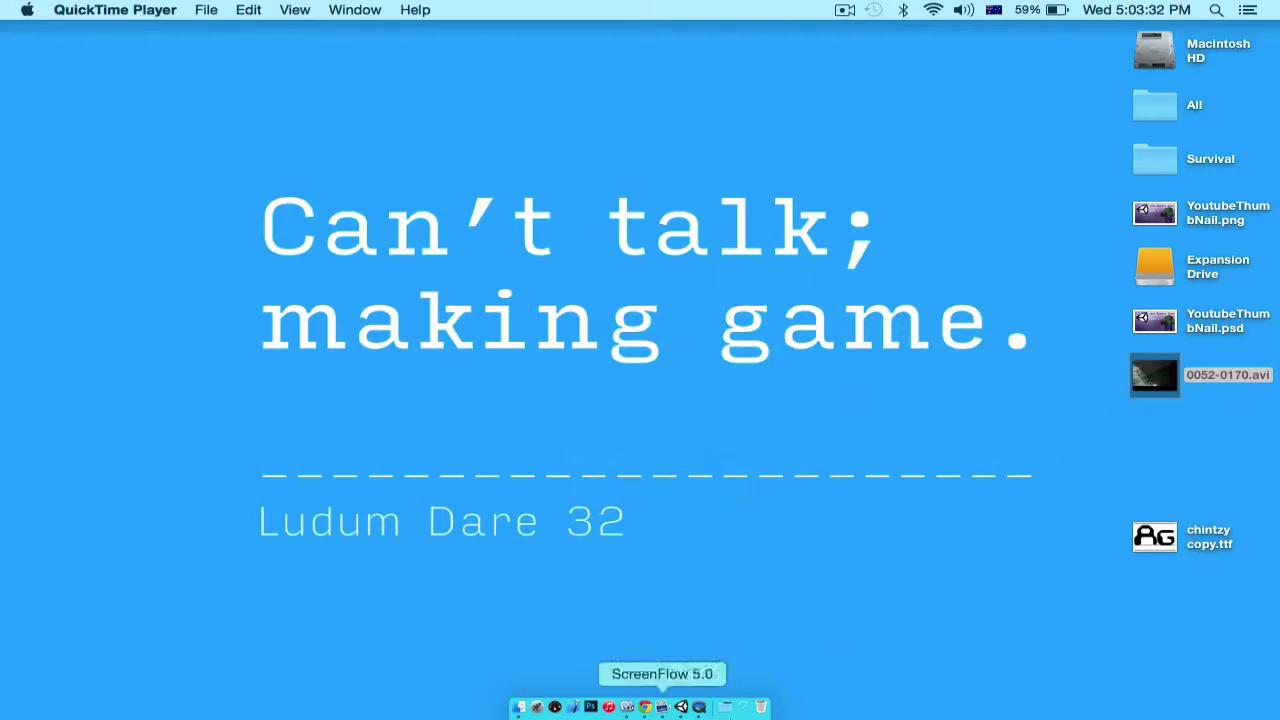
click(688, 709)
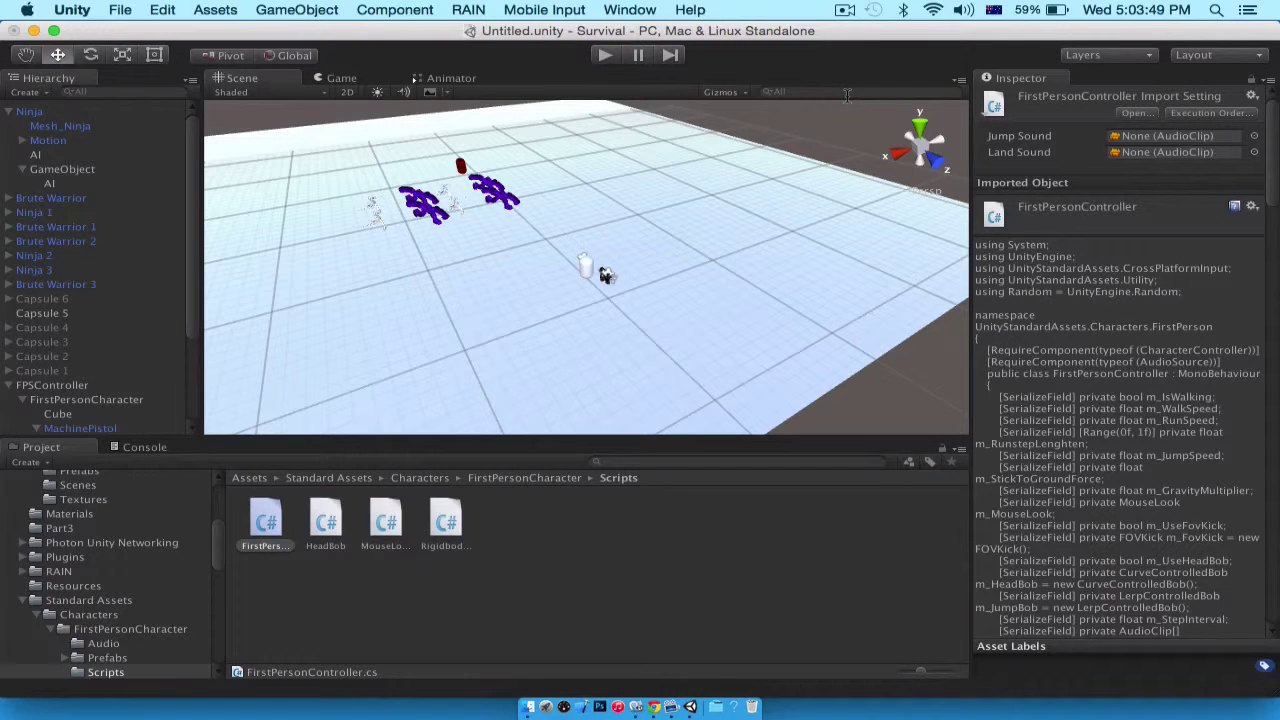
click(846, 9)
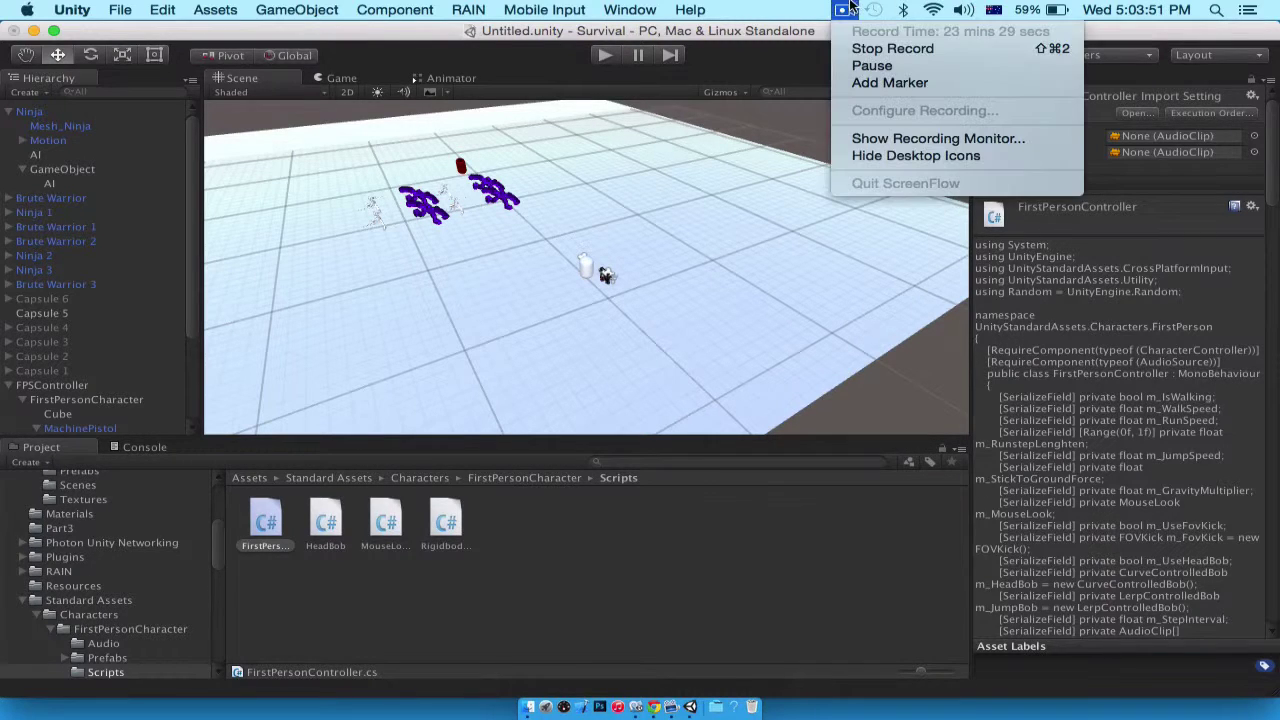
click(868, 49)
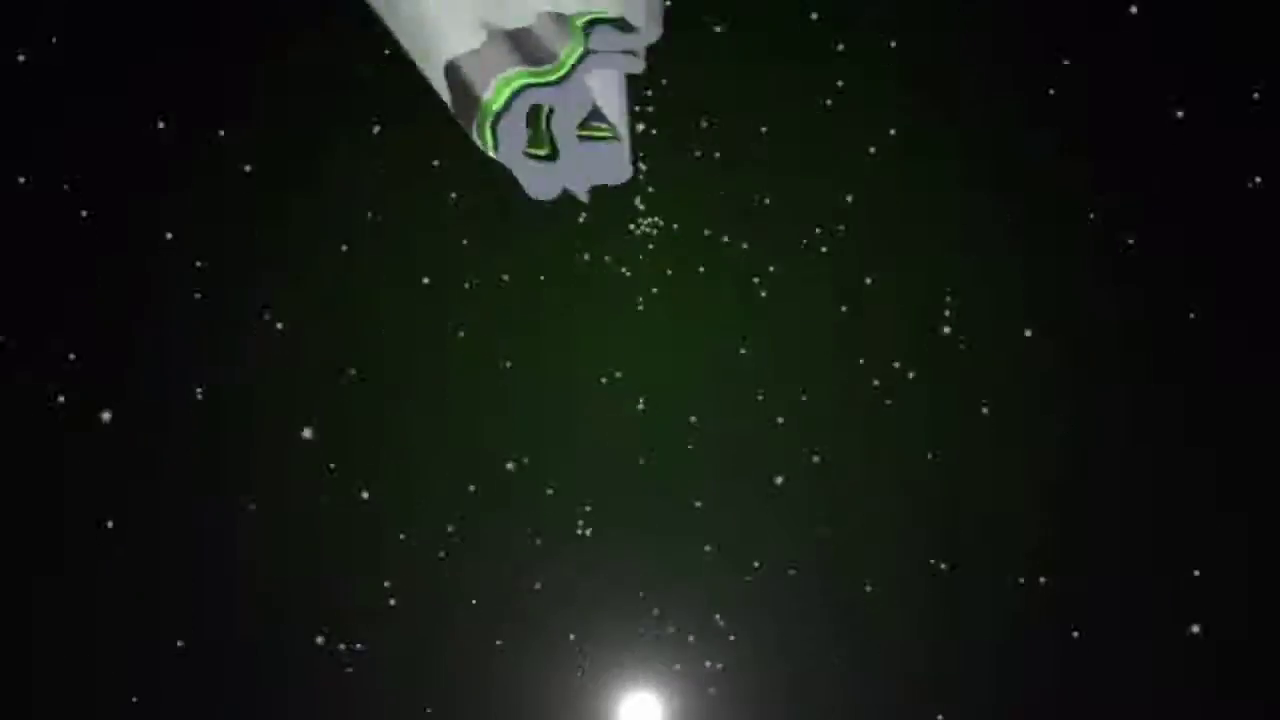